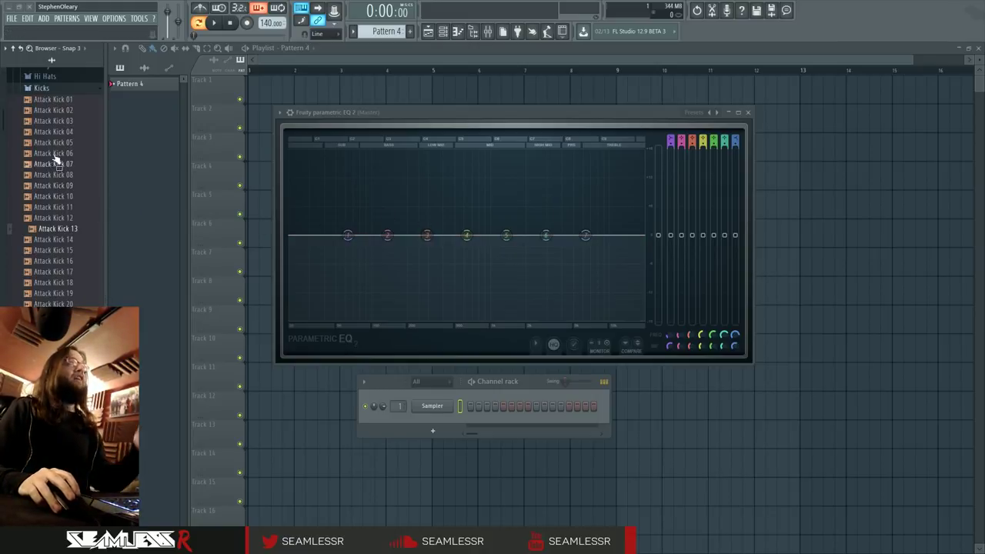
- Preview several Attack Kick samples, including Attack Kick 09 and Attack Kick 12, and move the Parametric EQ 2 window aside
left_click(61, 186)
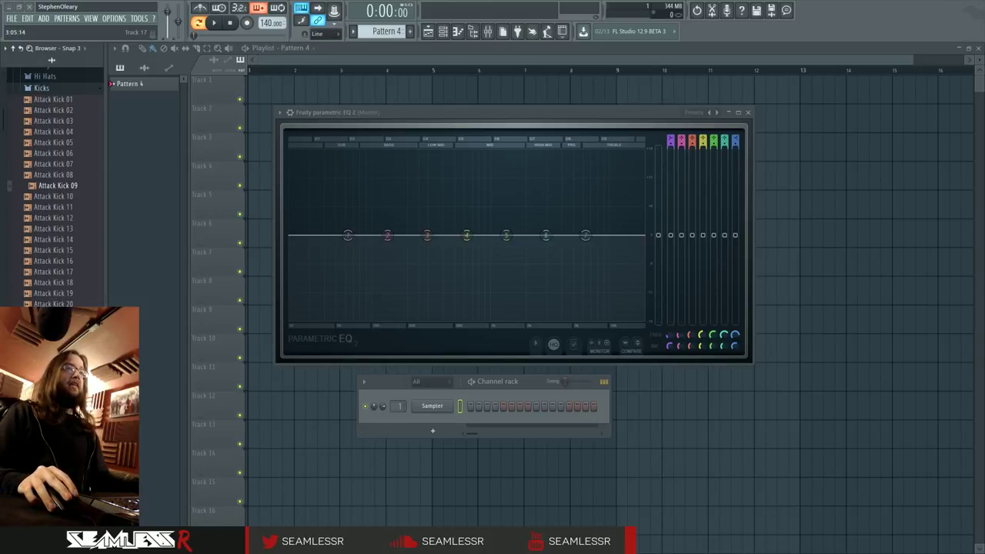
key("Up")
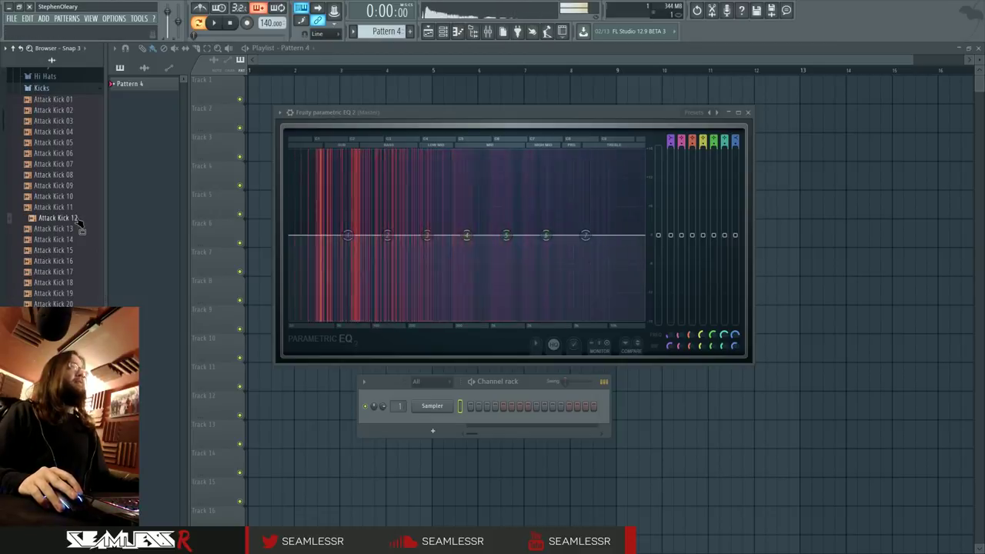
left_click(77, 220)
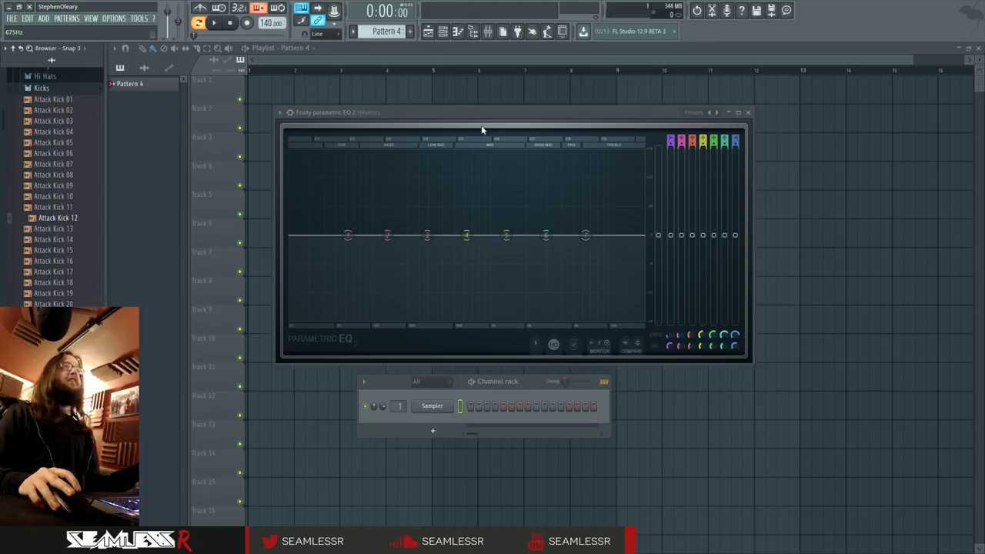
left_click_drag(466, 106, 593, 84)
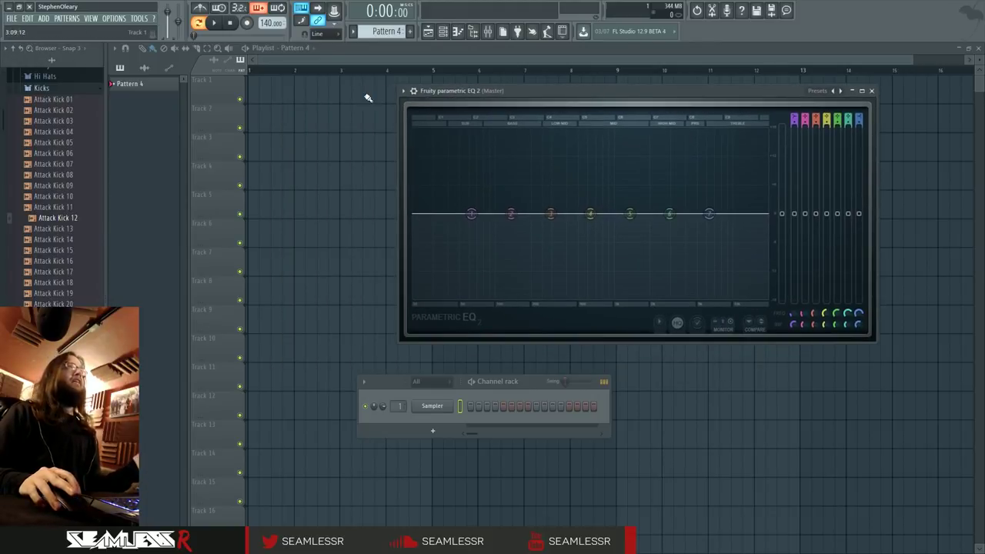
left_click(408, 92)
- Preview more of the Attack Kick samples, including Attack Kick 10 and Attack Kick 06
left_click(101, 296)
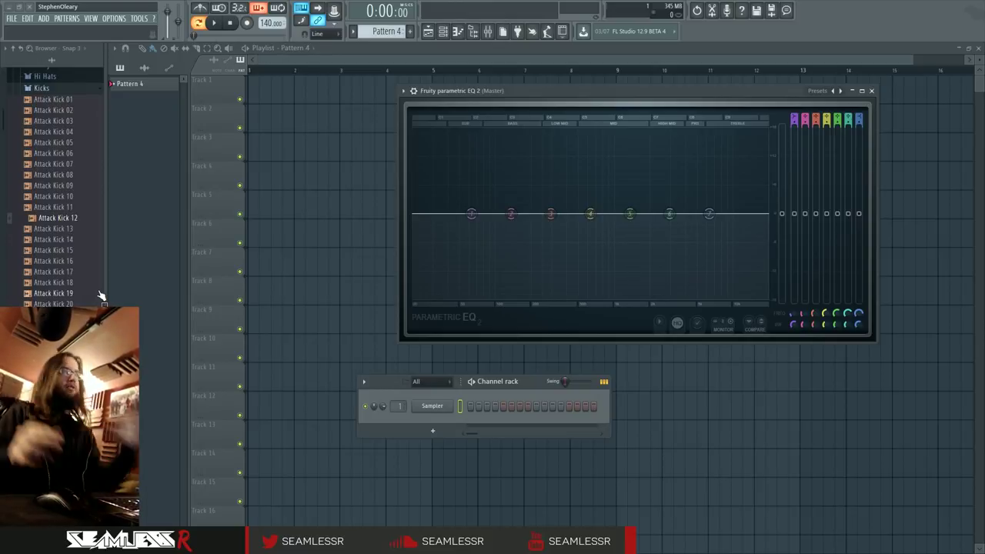
left_click(85, 263)
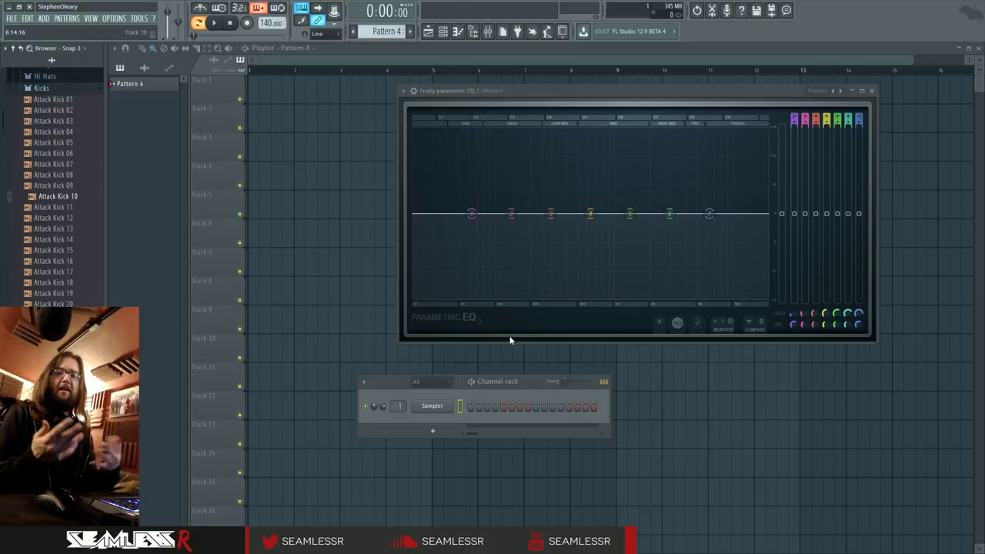
left_click(57, 155)
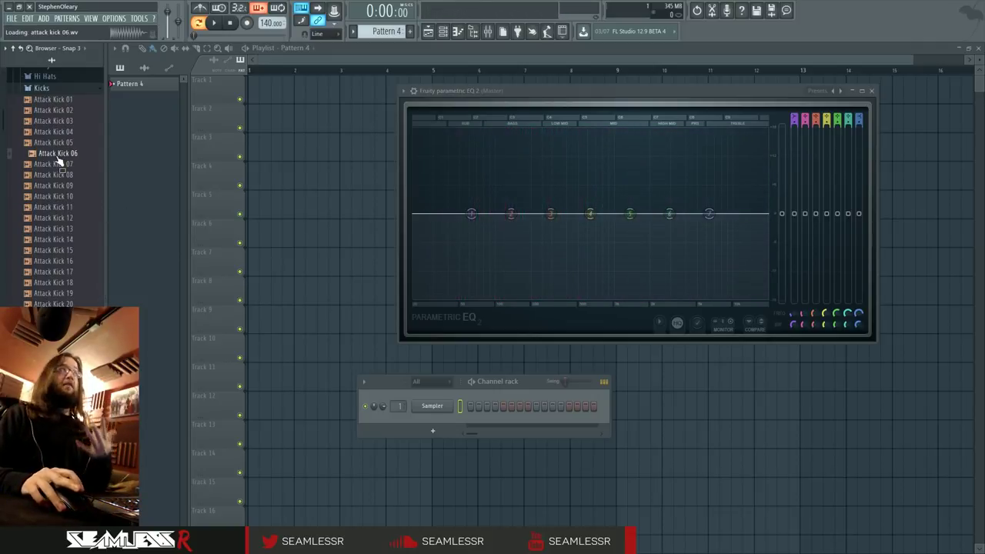
left_click(73, 154)
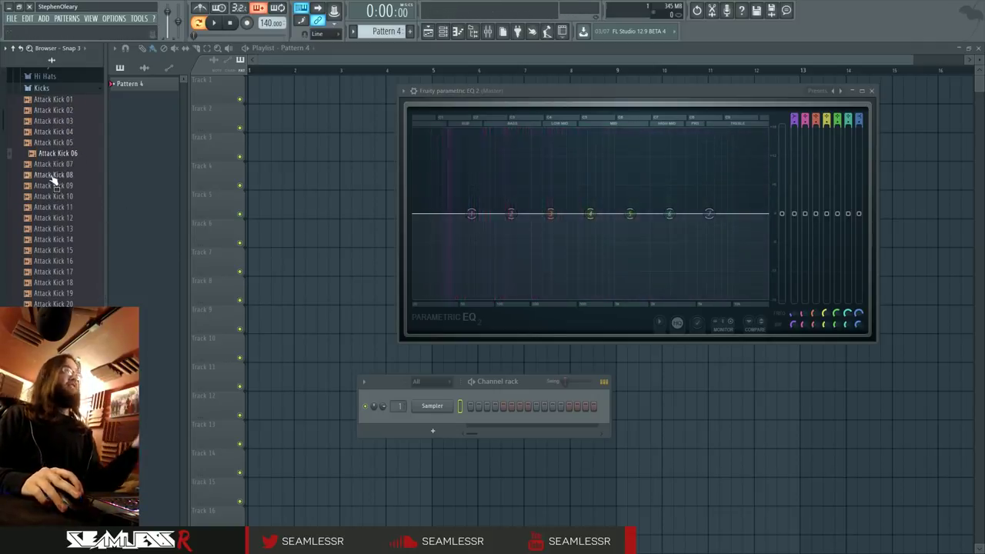
- Preview kick samples further down the Kicks folder, through the Fracture kicks to HouseGen Kick 02
scroll(54, 187, "down", 10)
left_click(60, 338)
scroll(60, 331, "down", 8)
left_click(60, 331)
scroll(60, 331, "down", 8)
left_click(60, 331)
scroll(60, 331, "down", 8)
left_click(60, 331)
scroll(60, 331, "down", 6)
left_click(60, 331)
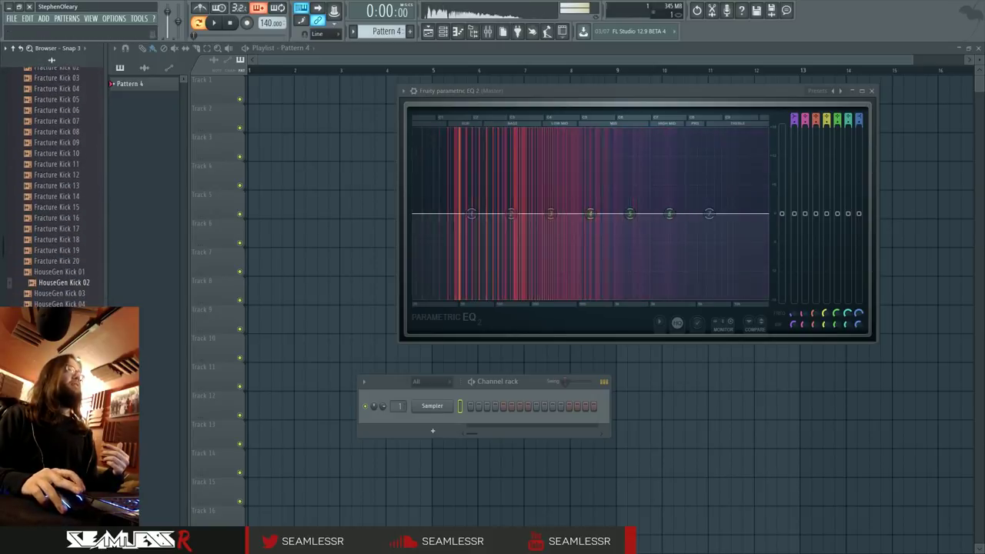
- Preview the MA kick samples that follow the Hyper kicks, including MA Croak Kick
scroll(60, 331, "down", 12)
left_click(60, 331)
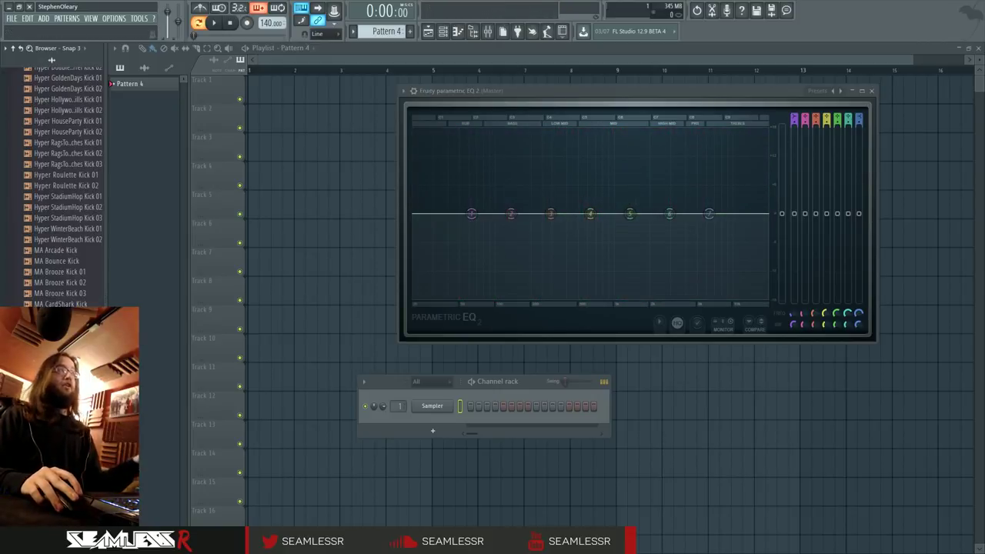
left_click(60, 331)
left_click(60, 331)
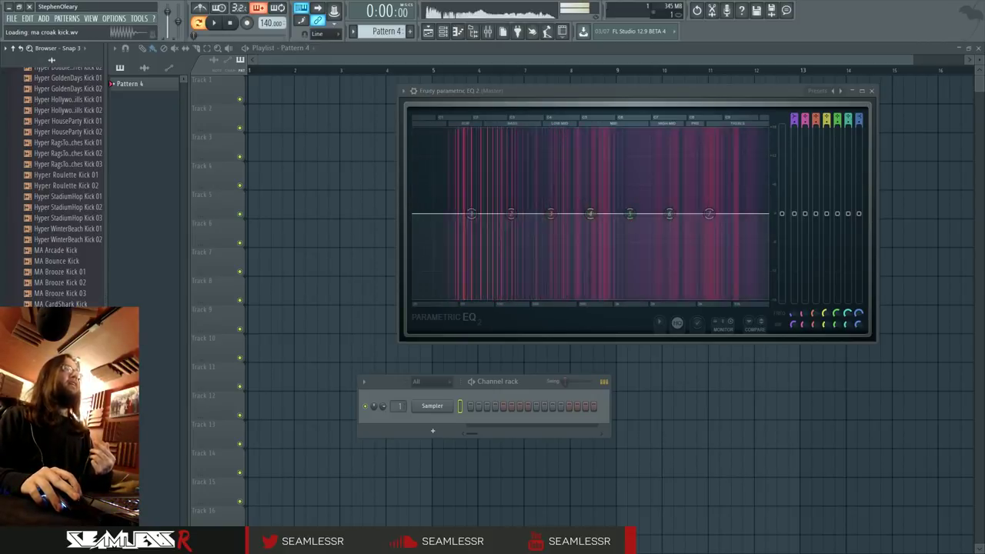
left_click(60, 331)
left_click(60, 342)
left_click(60, 352)
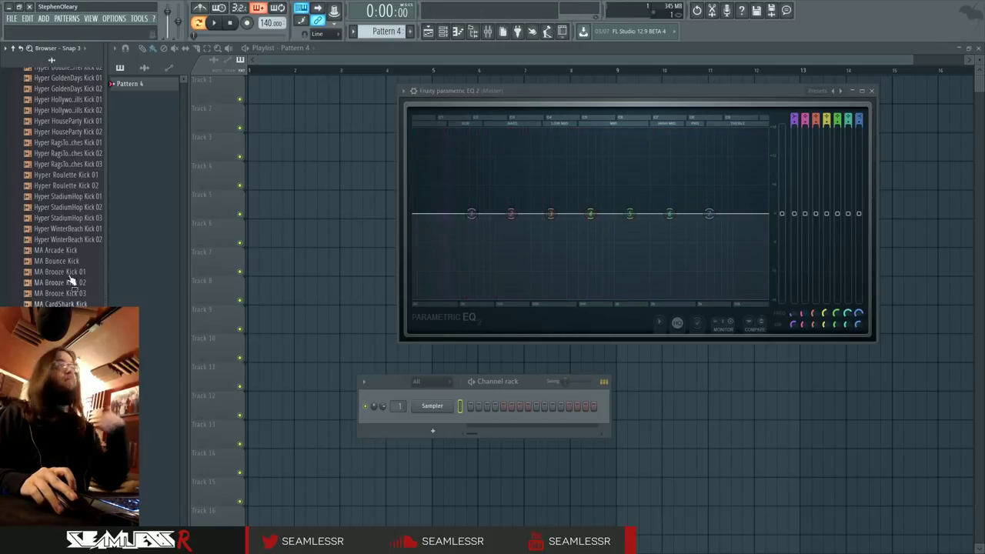
- Collapse the Packs folder in the sample browser
scroll(64, 303, "up", 5)
scroll(64, 303, "up", 10)
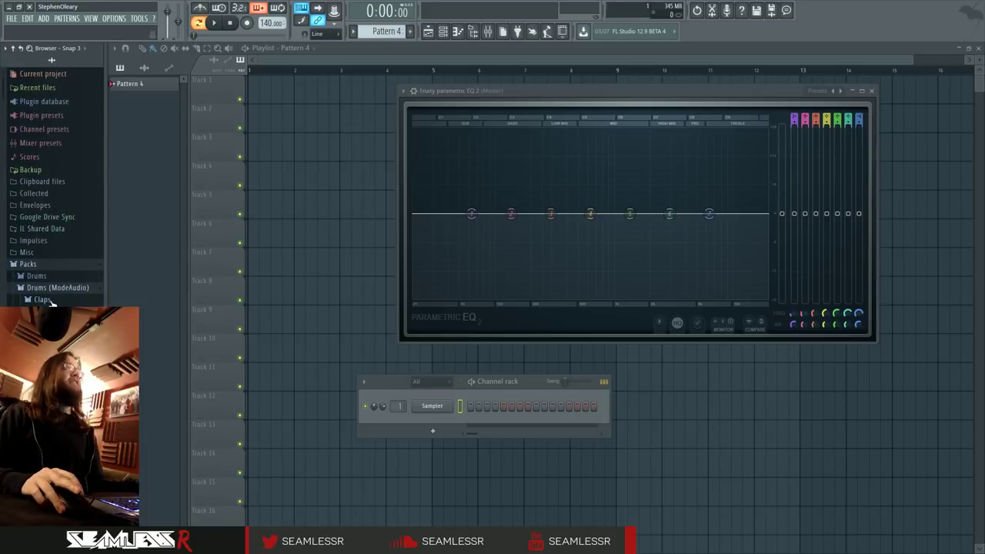
left_click(51, 265)
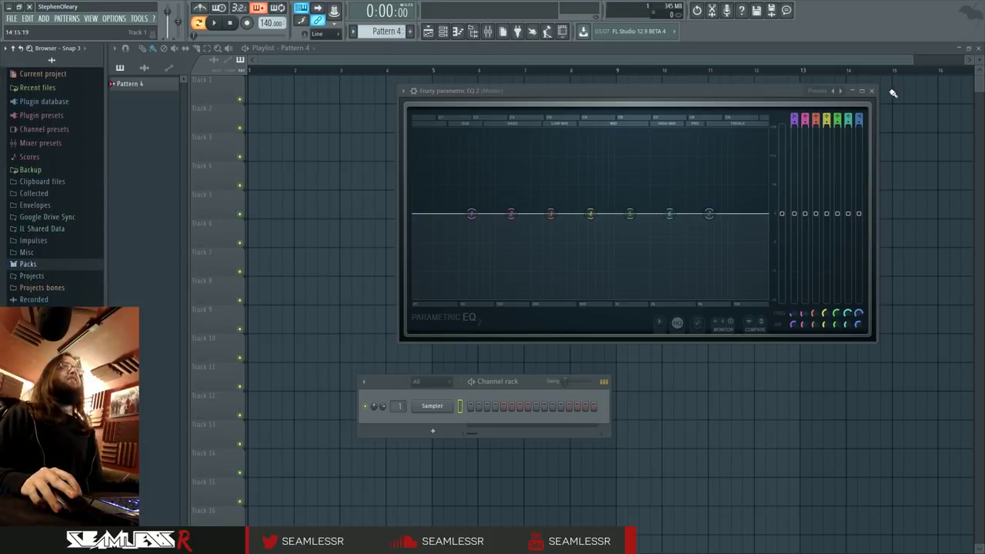
- Shrink the Parametric EQ 2 window out of the way and add Patcher as a new instrument channel
left_click_drag(877, 84, 815, 15)
key("F8")
left_click(231, 320)
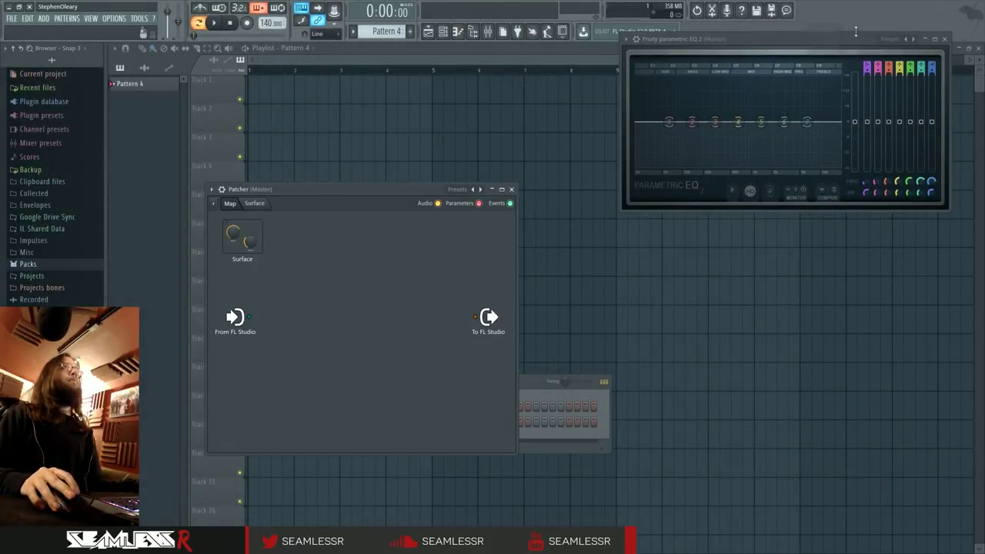
- Widen the Patcher window and place it below the Parametric EQ 2 window
left_click_drag(389, 194, 445, 177)
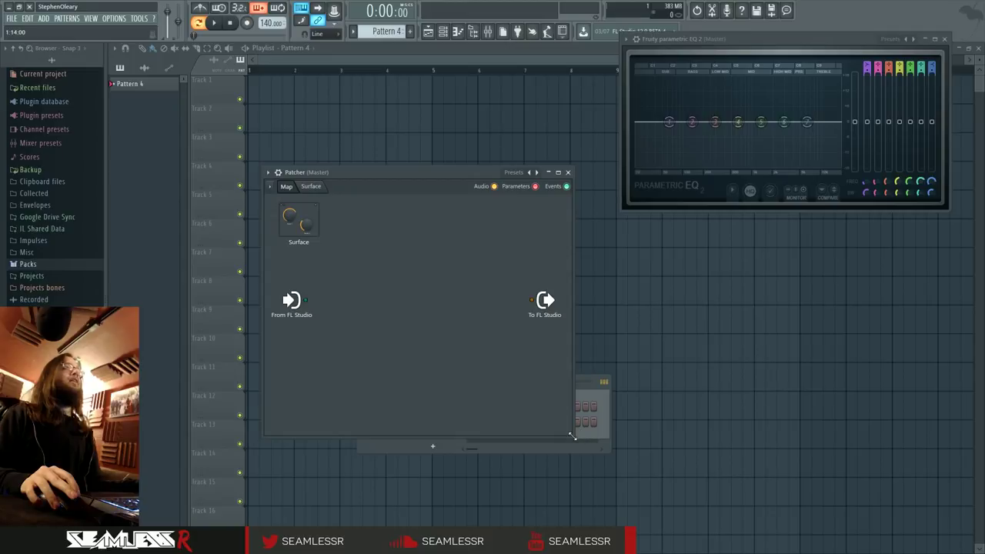
left_click_drag(572, 436, 719, 442)
left_click_drag(468, 178, 488, 237)
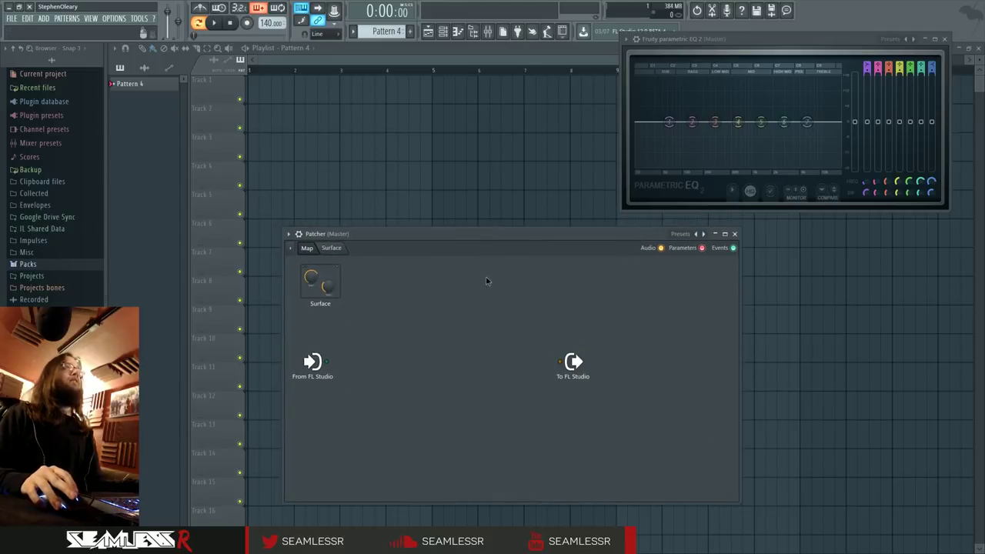
- Add Sytrus to the Patcher map, open its editor below the EQ, and play a test note on E4
key("F8")
left_click_drag(285, 406, 464, 337)
double_click(465, 336)
left_click_drag(699, 198, 699, 201)
left_click_drag(618, 164, 674, 248)
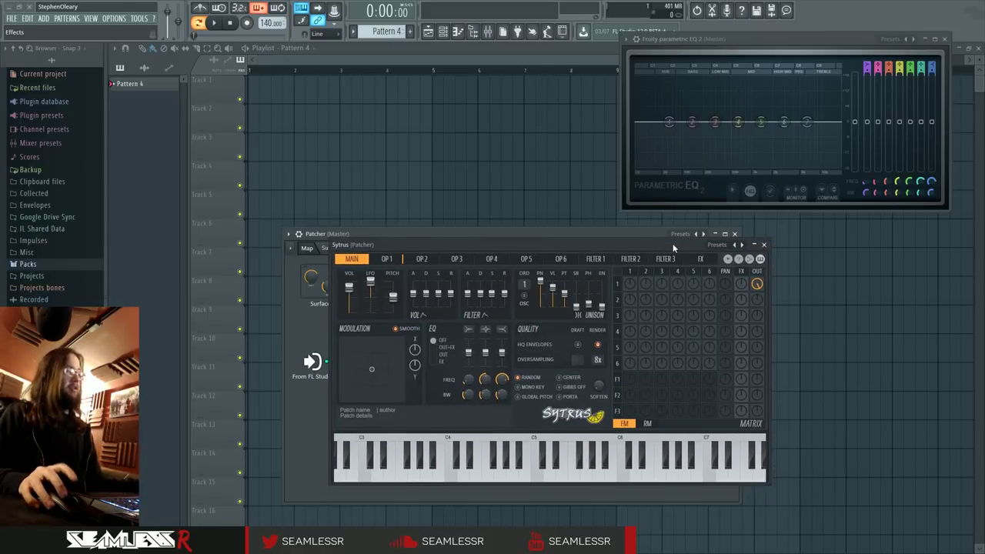
key("e")
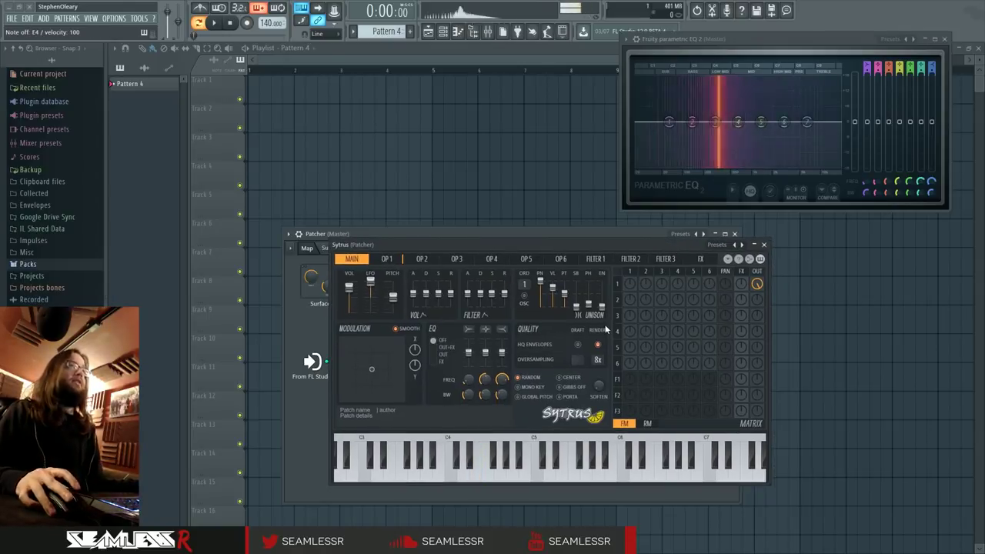
- Set Sytrus operator 1 to an 80 Hz frequency offset with a 0 ratio and test it with several notes
left_click(630, 273)
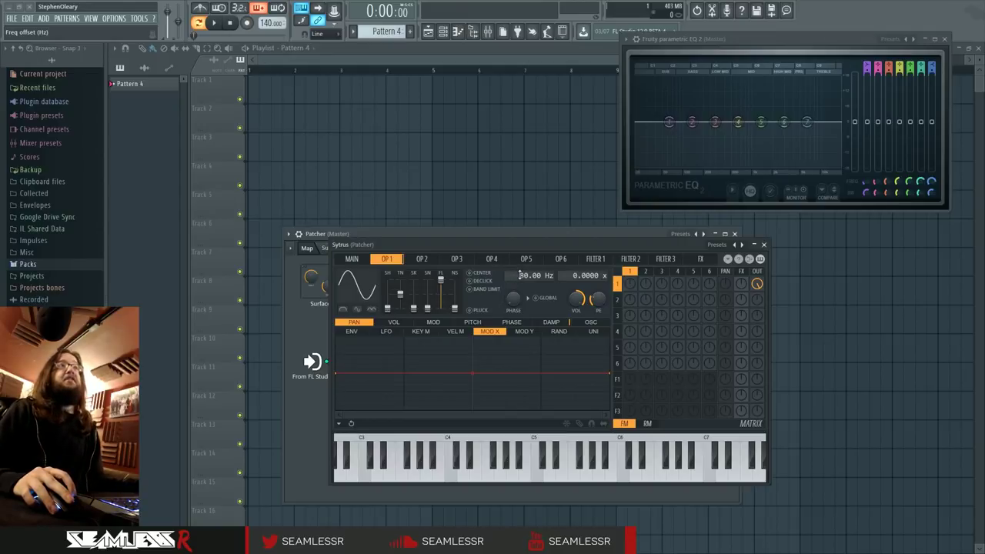
key("v")
key("x")
key("r")
key("n")
key("x")
key("z")
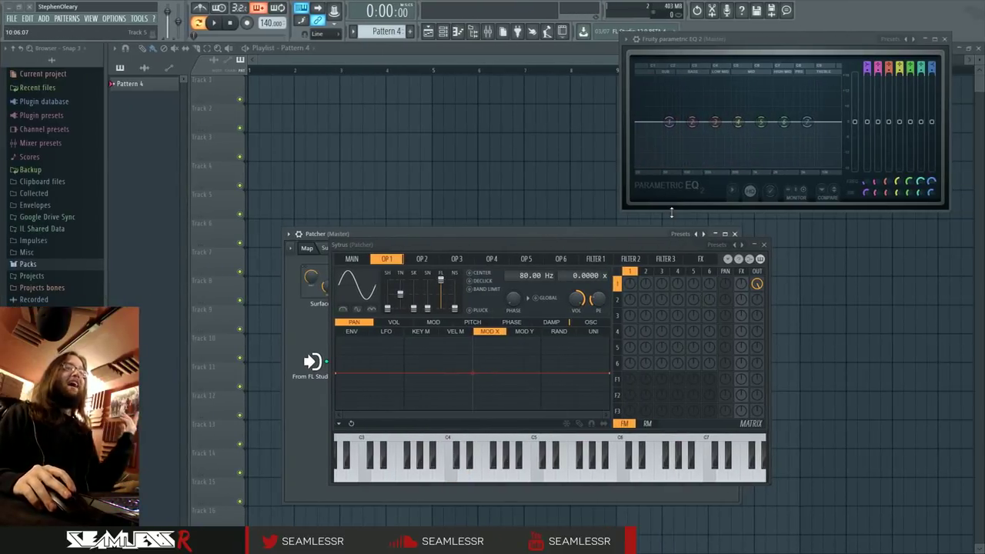
- Play low and high notes on Sytrus to compare the pitch of operator 1 across the keyboard
left_click(404, 462)
left_click(606, 458)
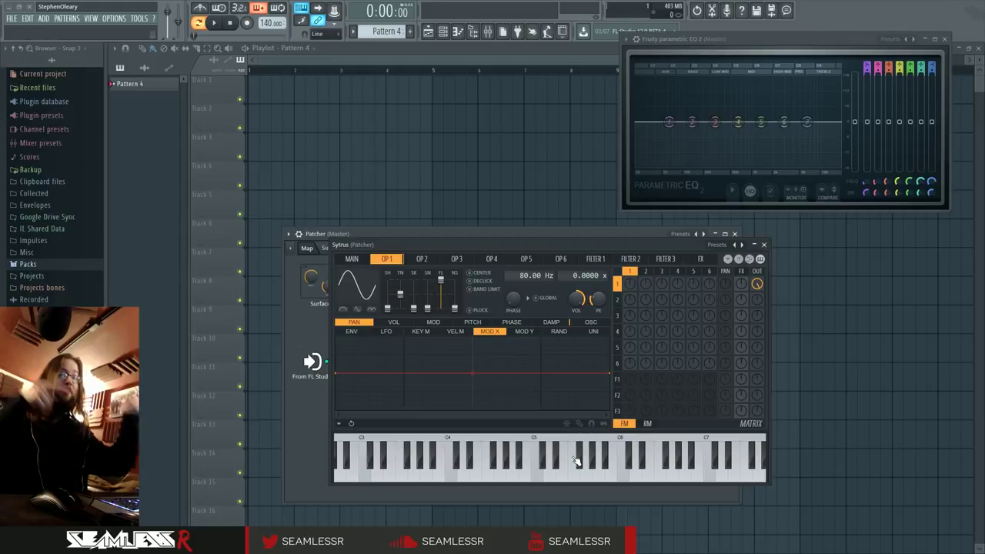
left_click_drag(579, 244, 586, 240)
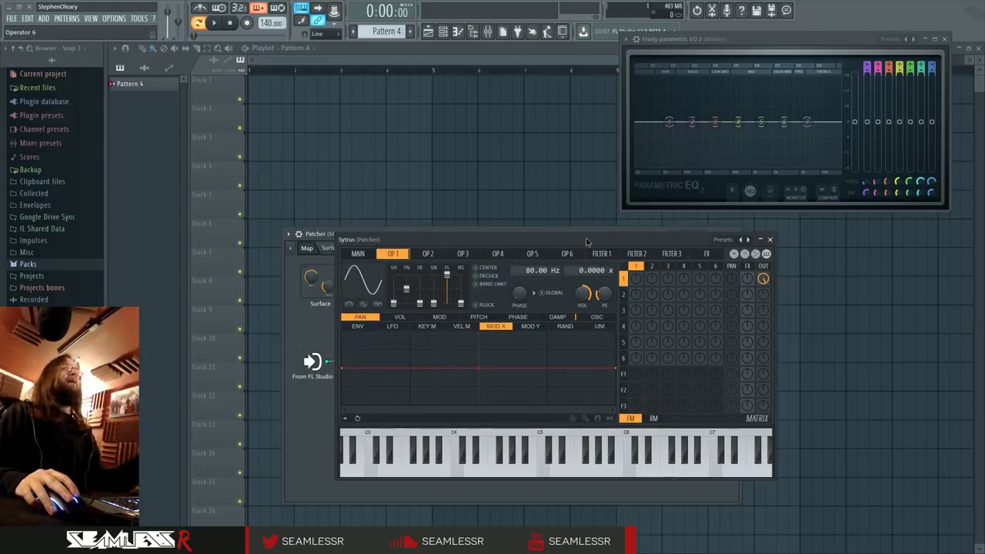
key("v")
key("b")
key("v")
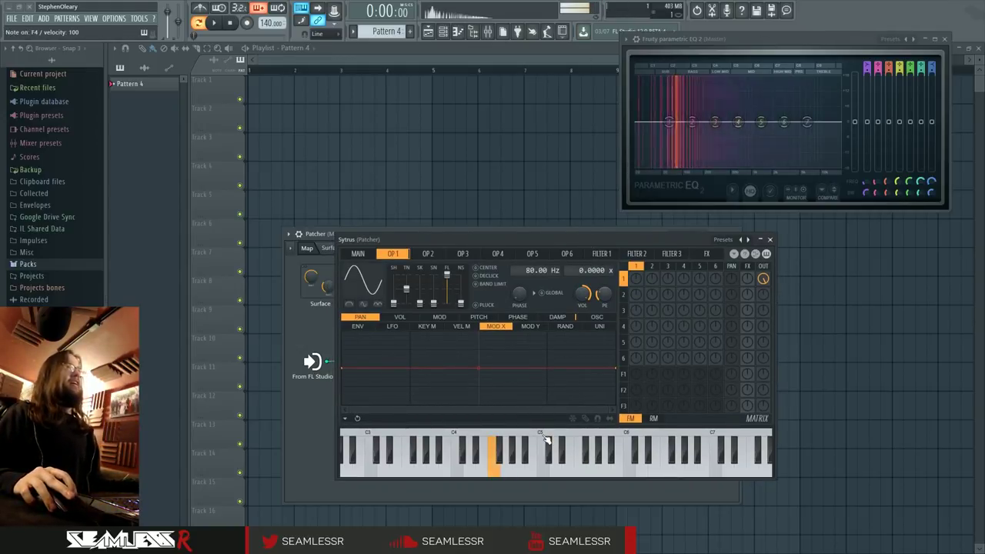
- Look at operator 1's pitch and volume modulation and play F4 to hear the plain tone
left_click(479, 318)
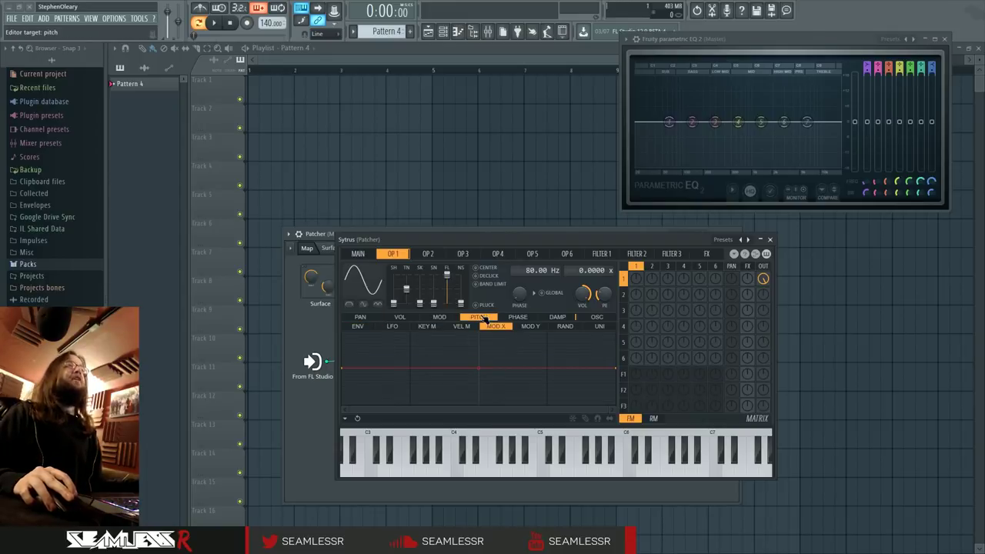
left_click(400, 317)
left_click(635, 450)
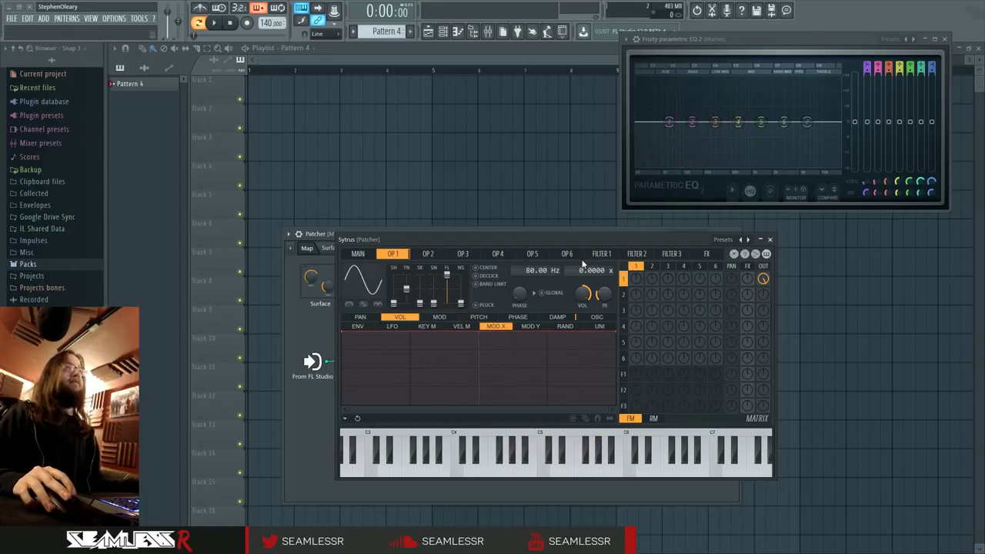
key("v")
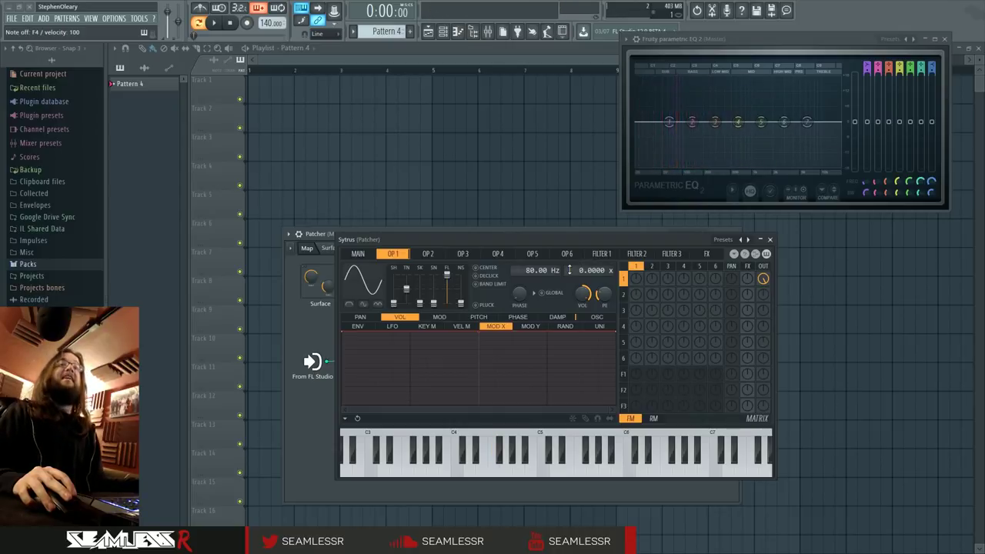
- Enable operator 1's pitch envelope and shape it as a short straight fall from maximum to the center line
left_click(481, 318)
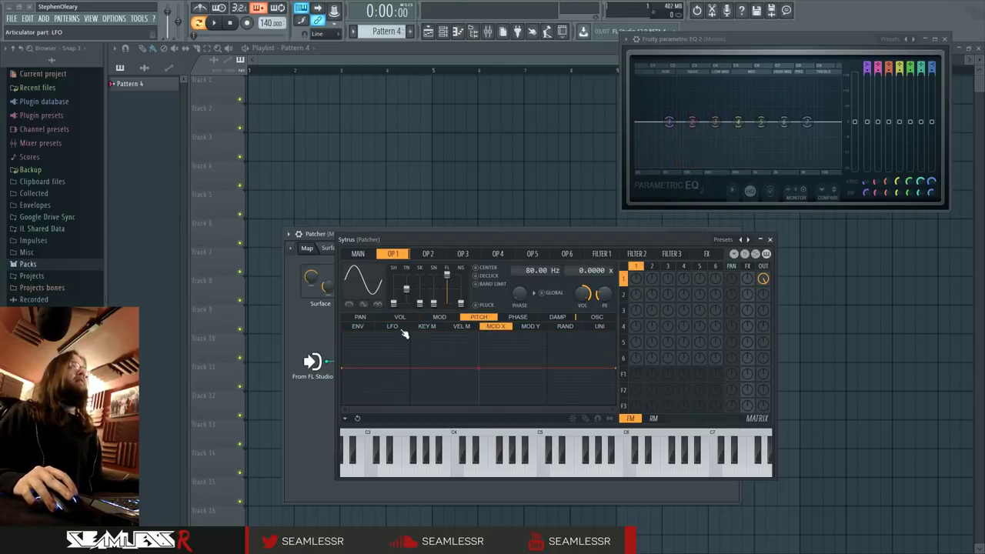
left_click(359, 327)
left_click(586, 419)
right_click(532, 369)
left_click(585, 419)
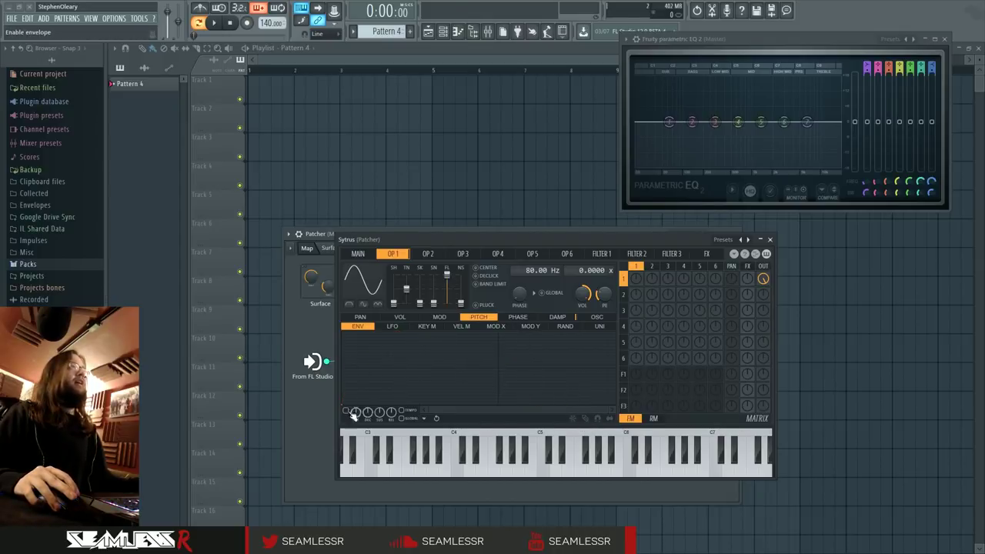
left_click_drag(342, 406, 345, 332)
mouse_move(378, 368)
left_mouse_down()
mouse_move(388, 369)
mouse_move(374, 369)
left_mouse_up()
left_click(599, 419)
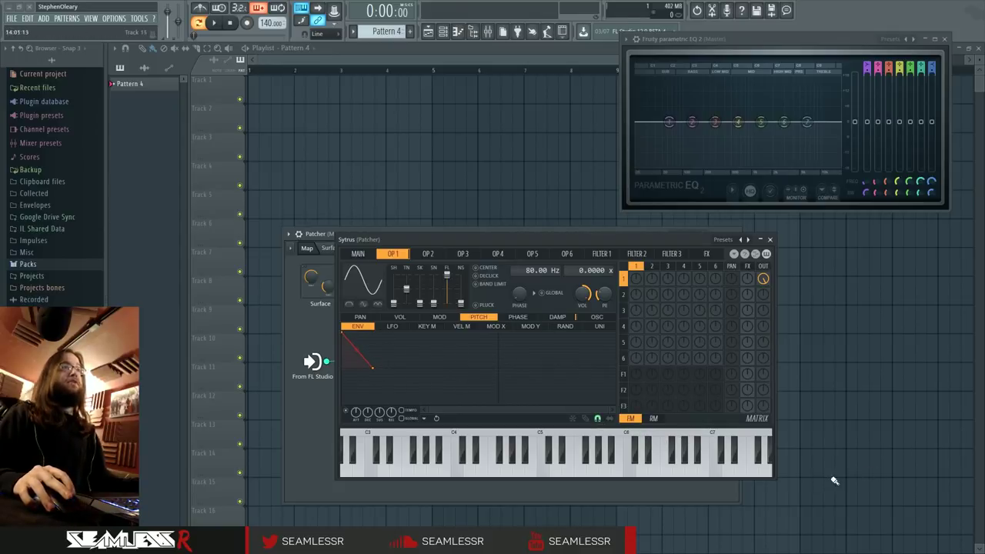
- Enlarge the Sytrus window so the pitch envelope editor has much more room
left_click_drag(775, 481, 937, 553)
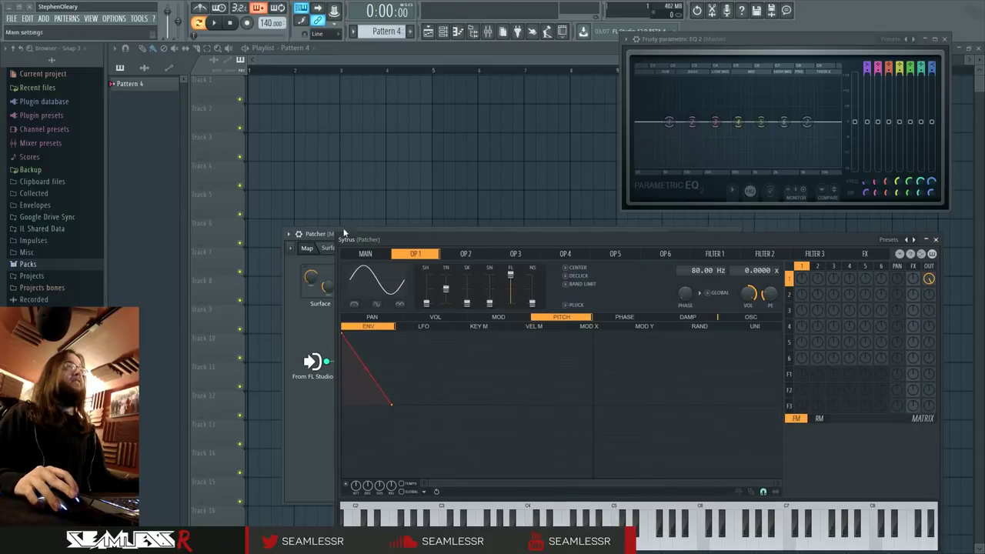
left_click_drag(336, 233, 218, 137)
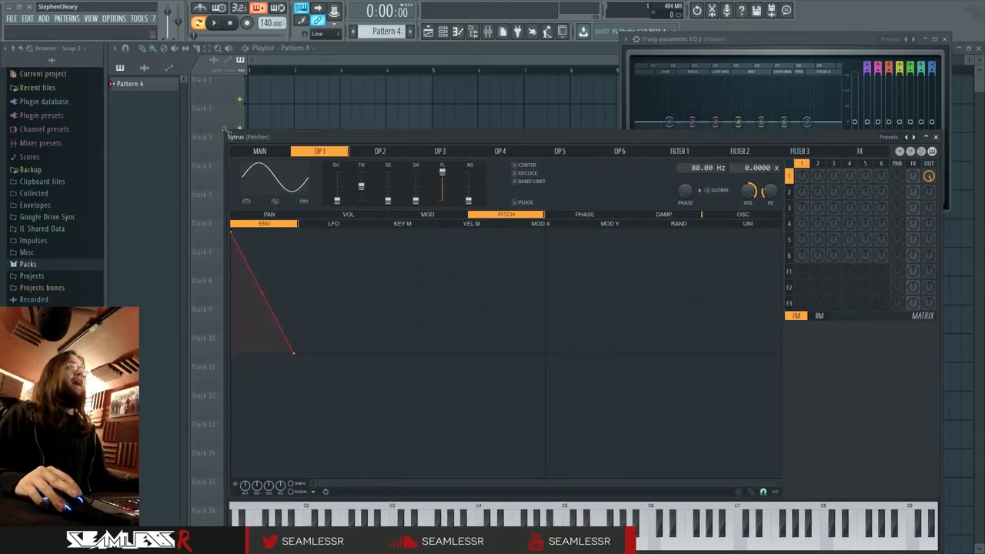
left_click_drag(313, 142, 329, 138)
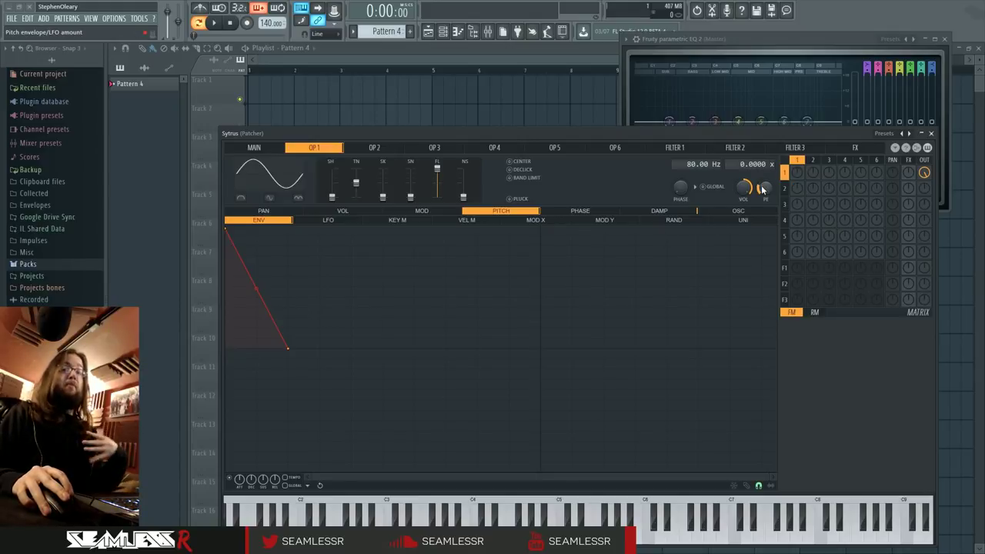
- Try operator 1's pitch envelope amount at +4800 cents and move the Parametric EQ 2 window further clear of Sytrus
left_click_drag(763, 193, 764, 208)
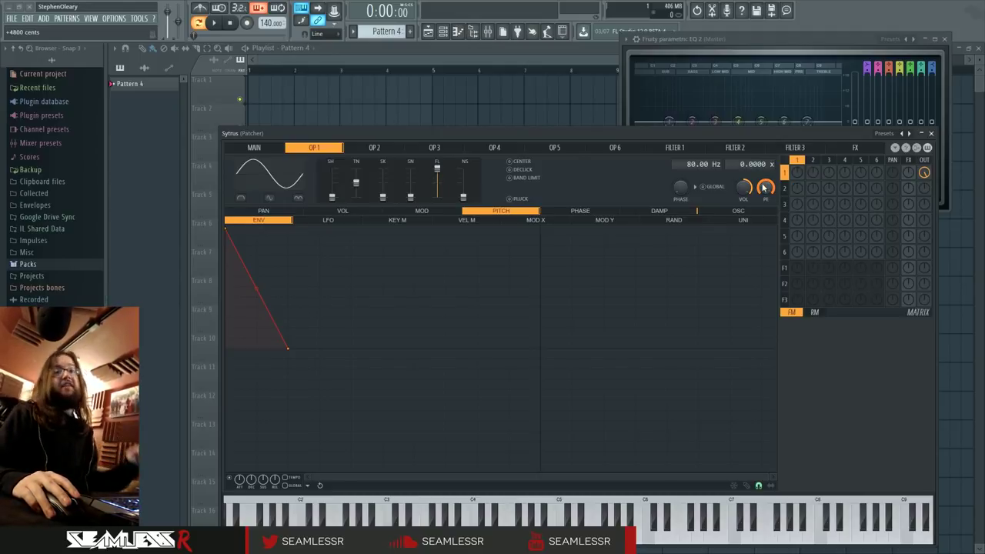
mouse_move(721, 40)
left_mouse_down()
mouse_move(723, 61)
mouse_move(737, 30)
left_mouse_up()
left_click(521, 139)
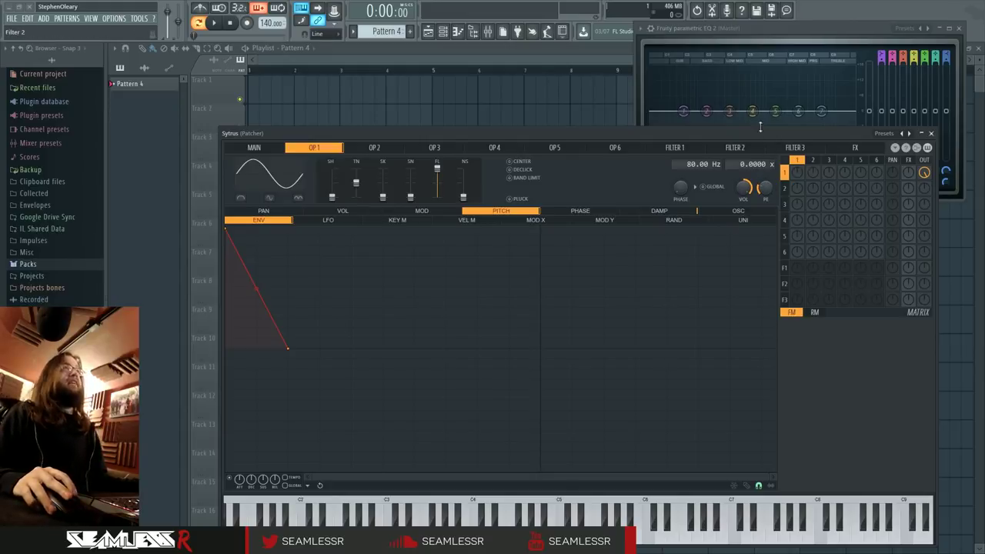
- Shift the Sytrus window slightly clear of the EQ display and play F4 to hear the straight pitch fall
left_click_drag(506, 134, 490, 140)
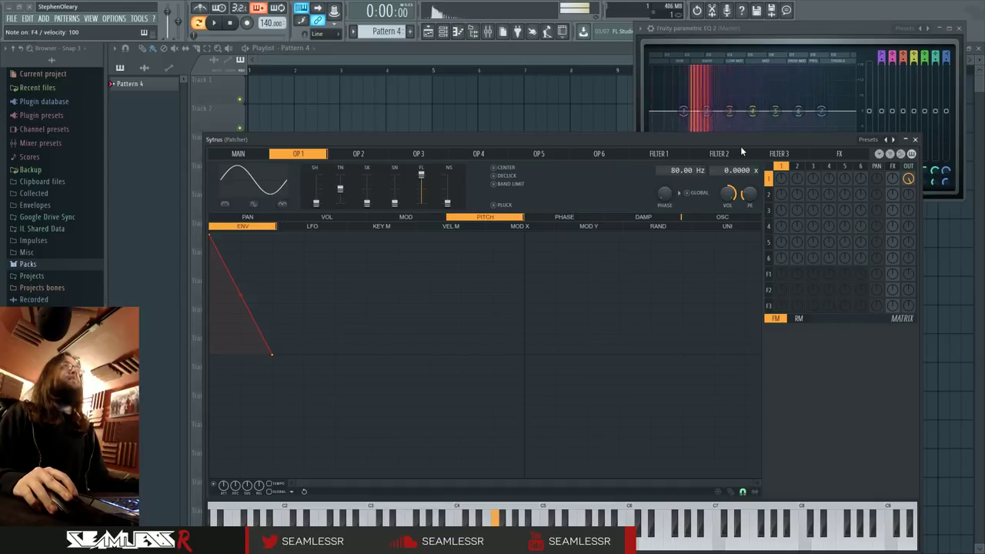
key("v")
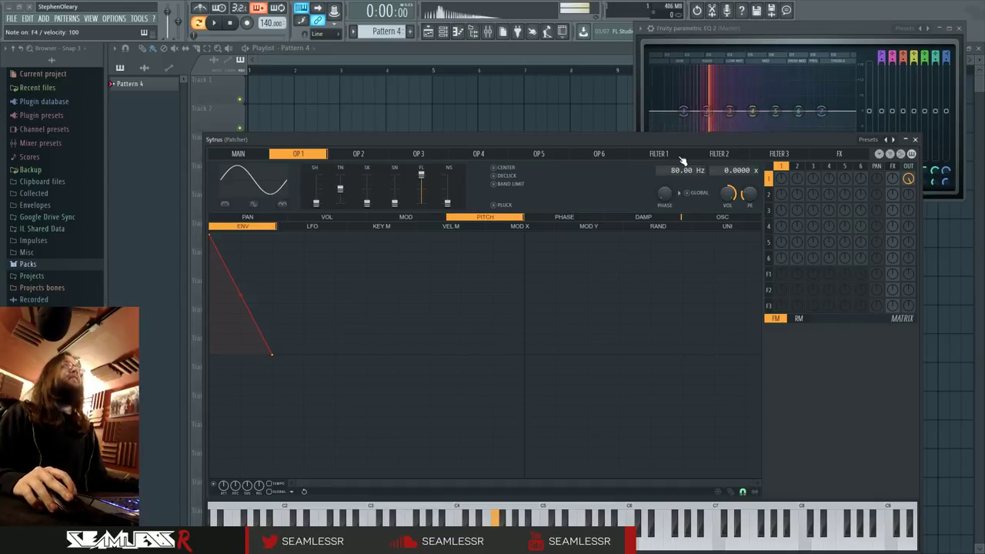
key("c")
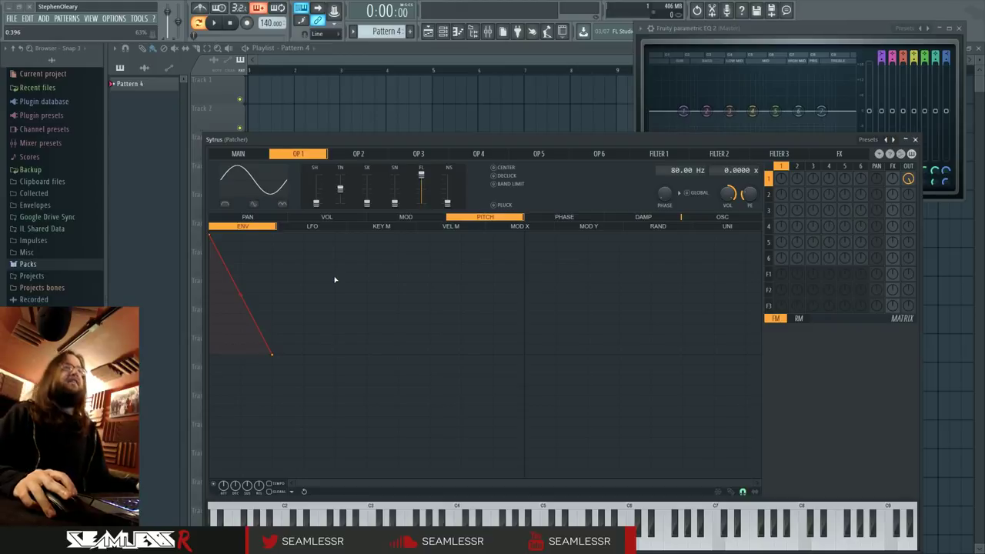
- Bend operator 1's pitch envelope into a steep concave fall, raise its envelope amount to about +3983 cents, and play F4
left_click_drag(240, 291, 242, 341)
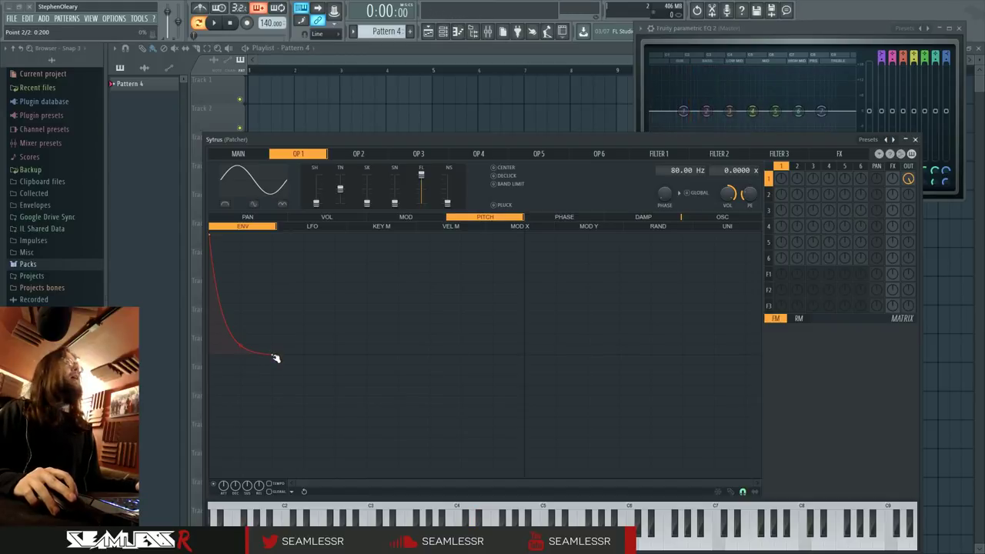
left_click_drag(744, 204, 748, 197)
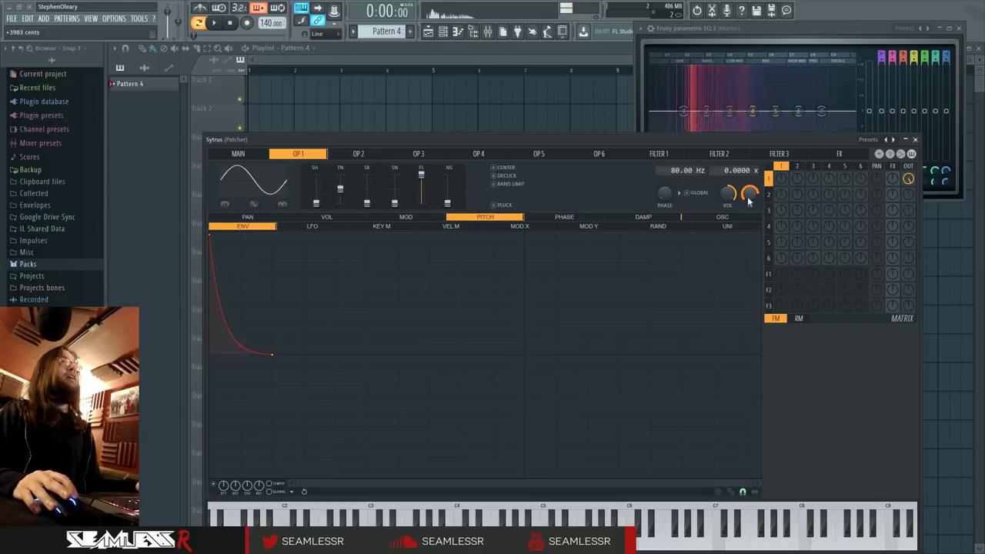
key("v")
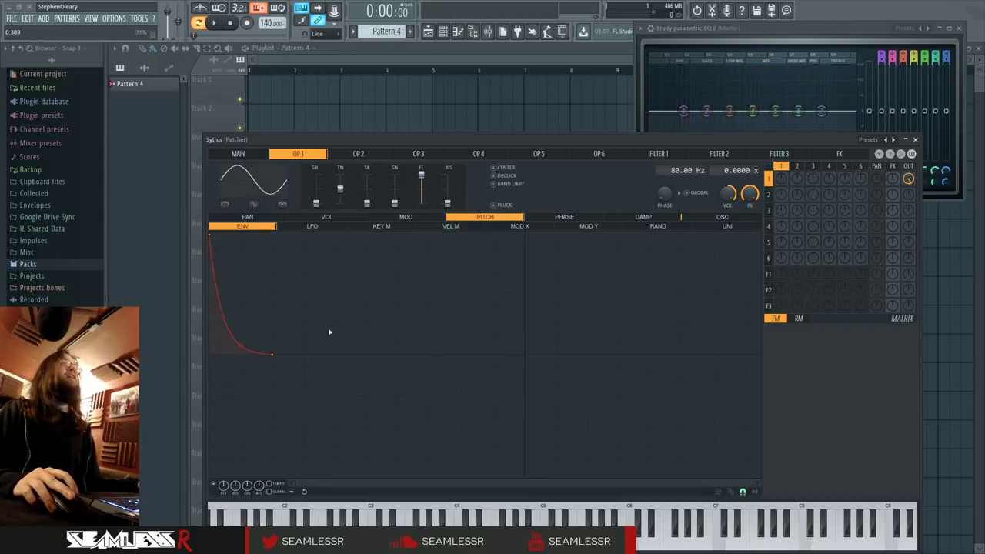
- Pull the pitch envelope's end point down near the minimum and raise operator 1's fixed frequency to 560 Hz while playing F4
left_click_drag(275, 356, 271, 467)
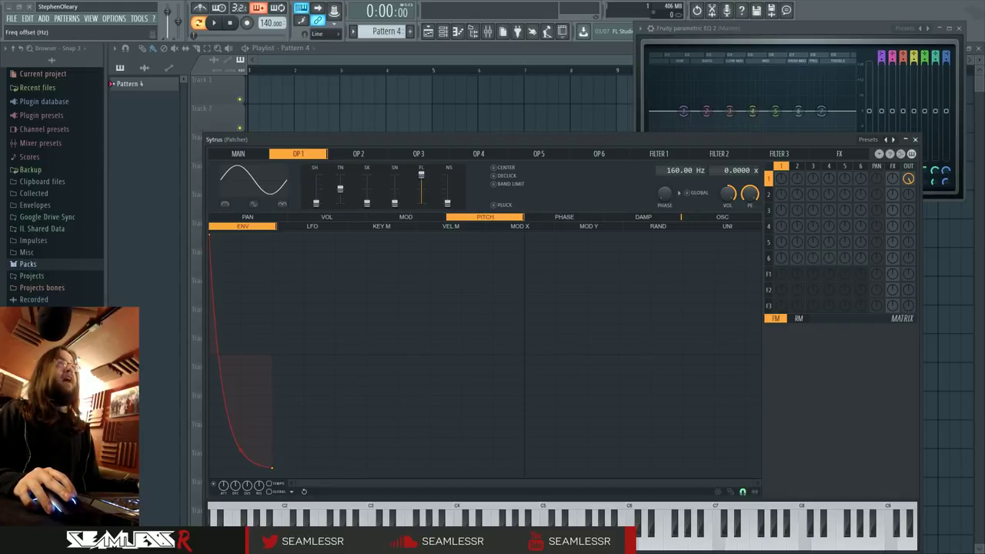
key("v")
key("v")
scroll(672, 171, "up", 9)
key("v")
scroll(673, 170, "up", 20)
key("v")
key("v")
key("v")
scroll(673, 171, "up", 10)
key("v")
key("v")
key("v")
scroll(671, 170, "up", 2)
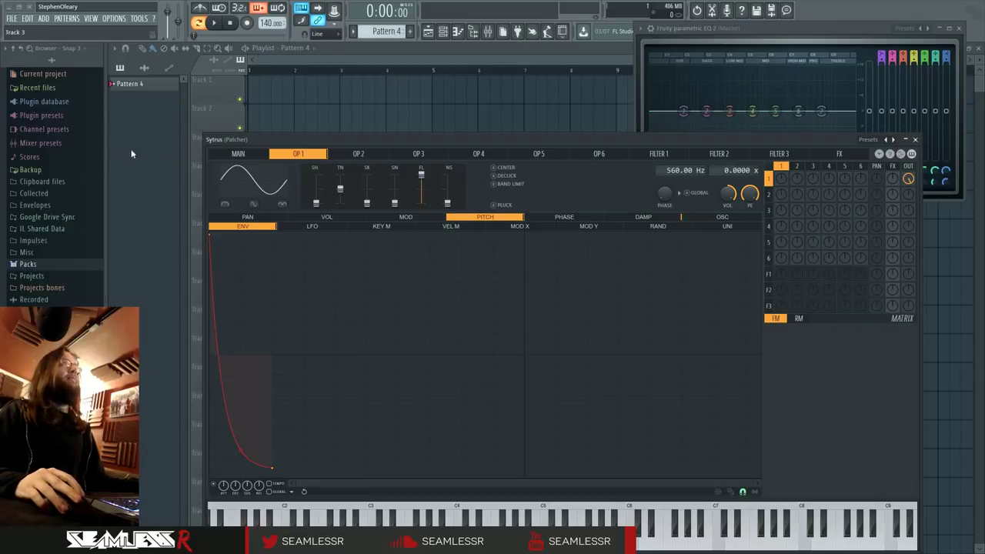
- Turn off Sytrus's render oversampling and keep HQ envelopes enabled for both draft and render quality
left_click(238, 153)
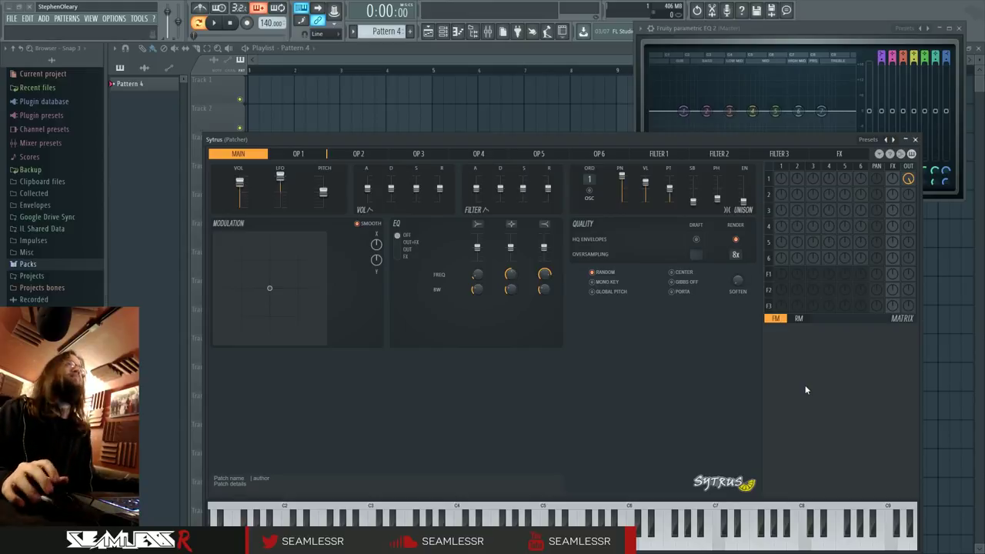
left_click_drag(739, 258, 744, 404)
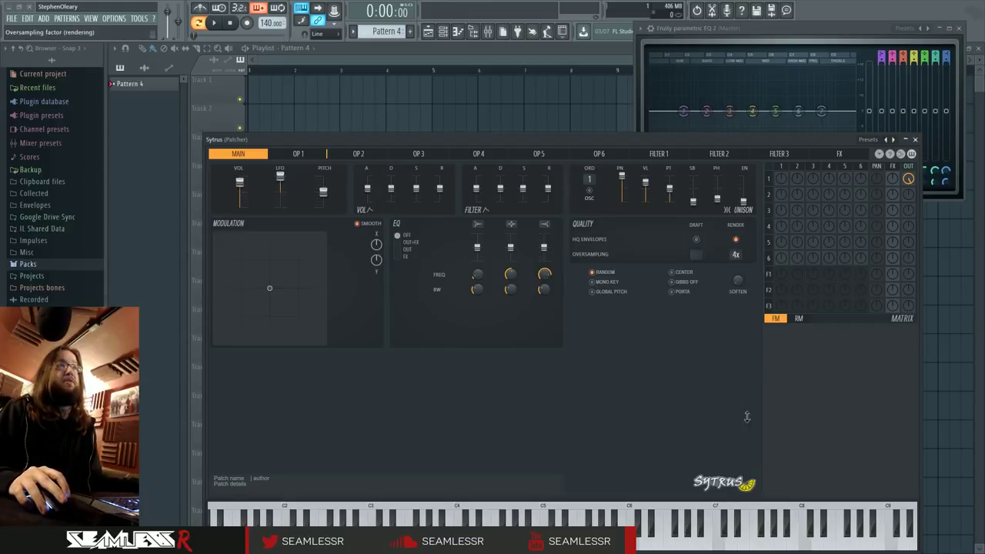
left_click(737, 239)
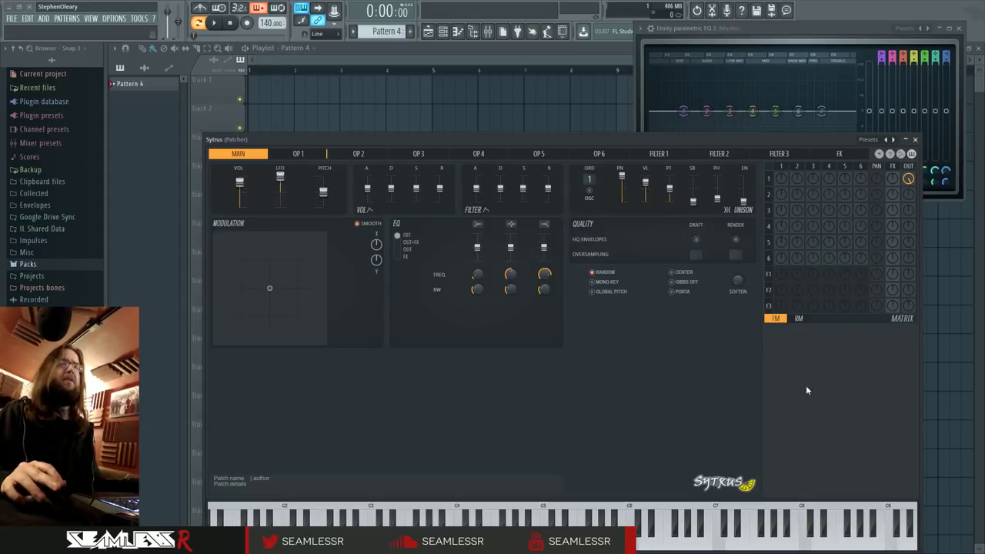
left_click(695, 240)
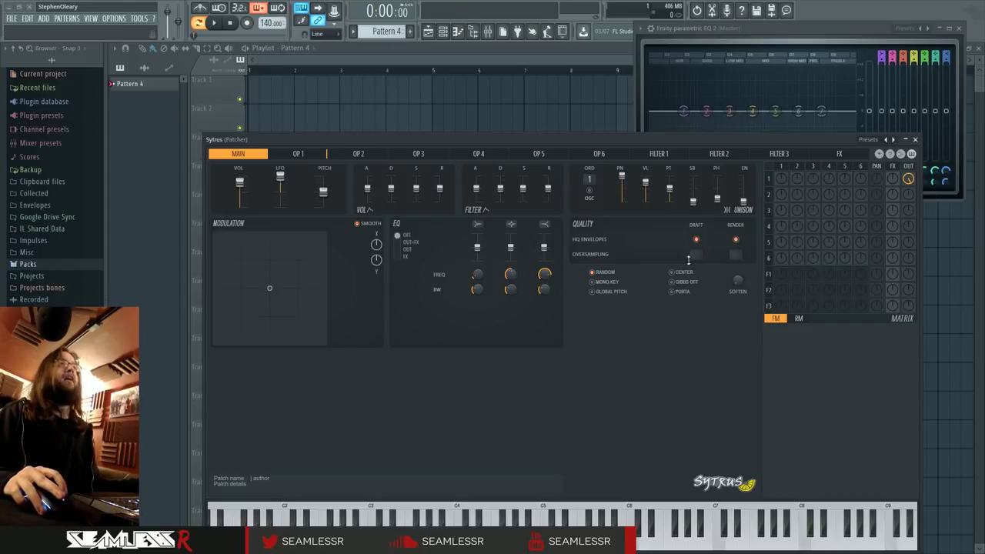
- Return to operator 1's pitch envelope and set a marker on its final point
left_click(781, 167)
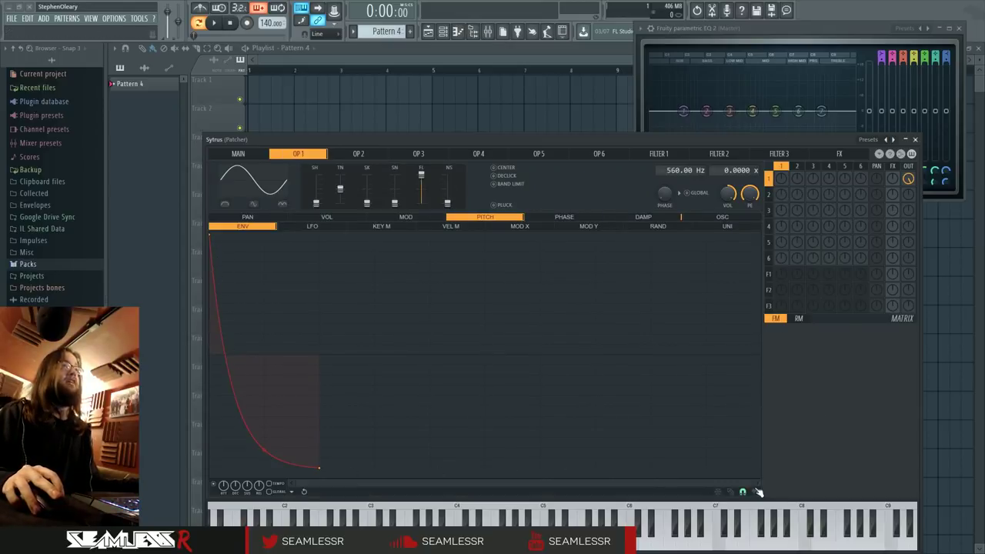
mouse_move(753, 486)
left_mouse_down()
mouse_move(462, 486)
mouse_move(508, 467)
left_mouse_up()
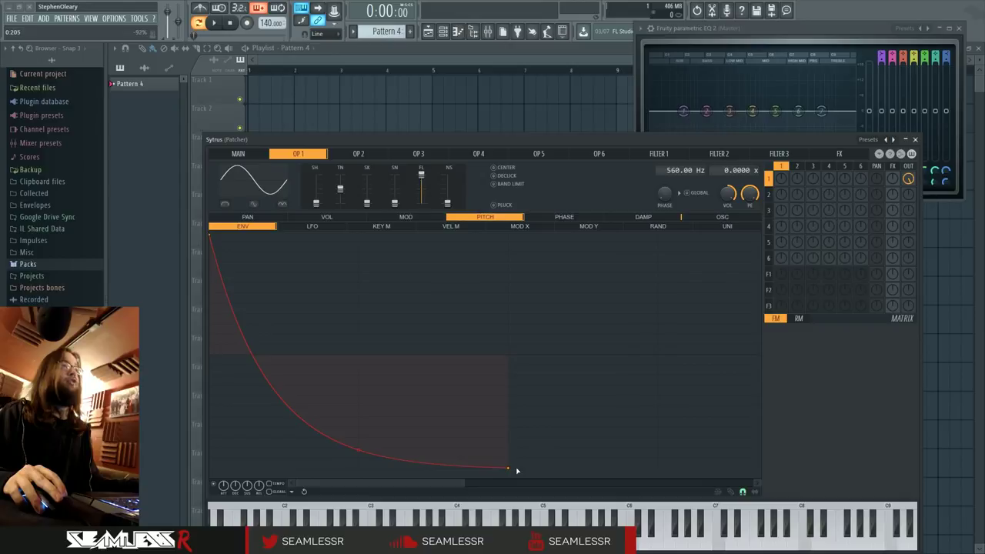
right_click(510, 469)
left_click(573, 470)
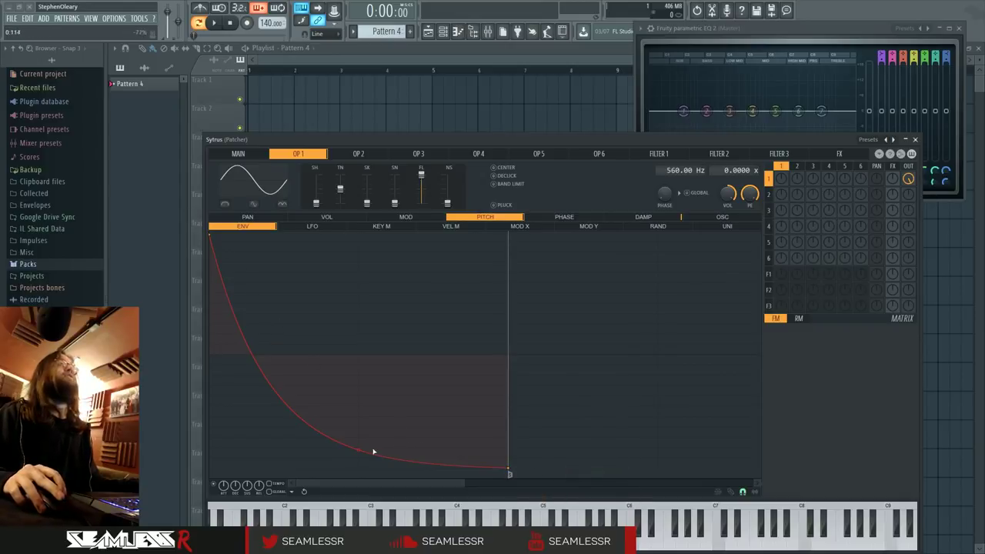
- Steepen the pitch envelope's curve so it drops quickly and flattens out near the minimum
mouse_move(359, 449)
left_mouse_down()
mouse_move(359, 461)
mouse_move(359, 431)
mouse_move(358, 462)
left_mouse_up()
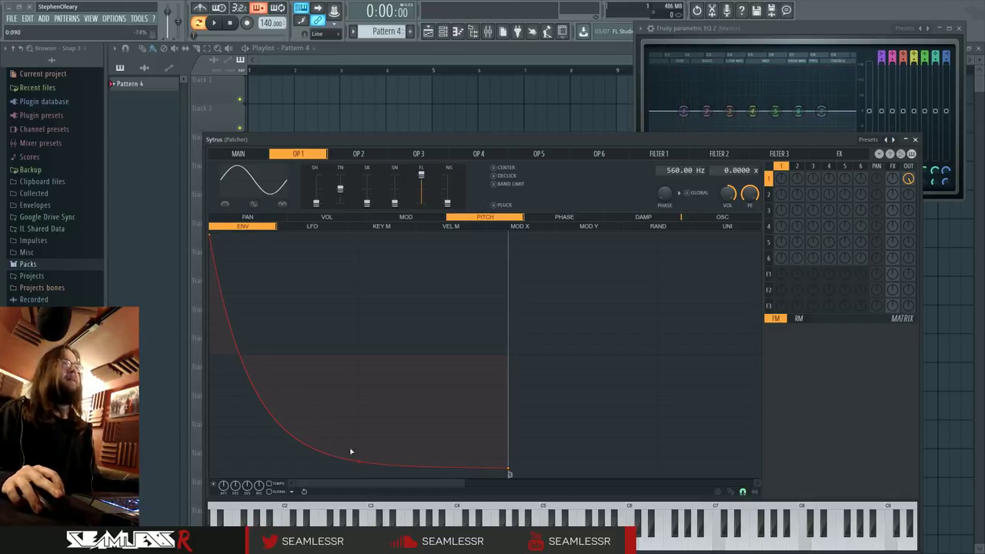
left_click_drag(360, 461, 358, 467)
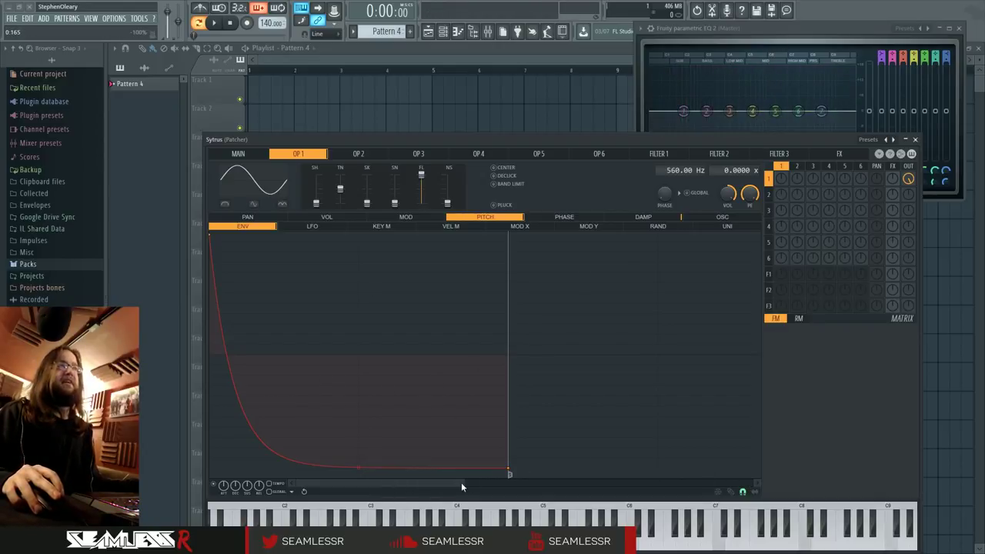
left_click_drag(462, 486, 392, 488)
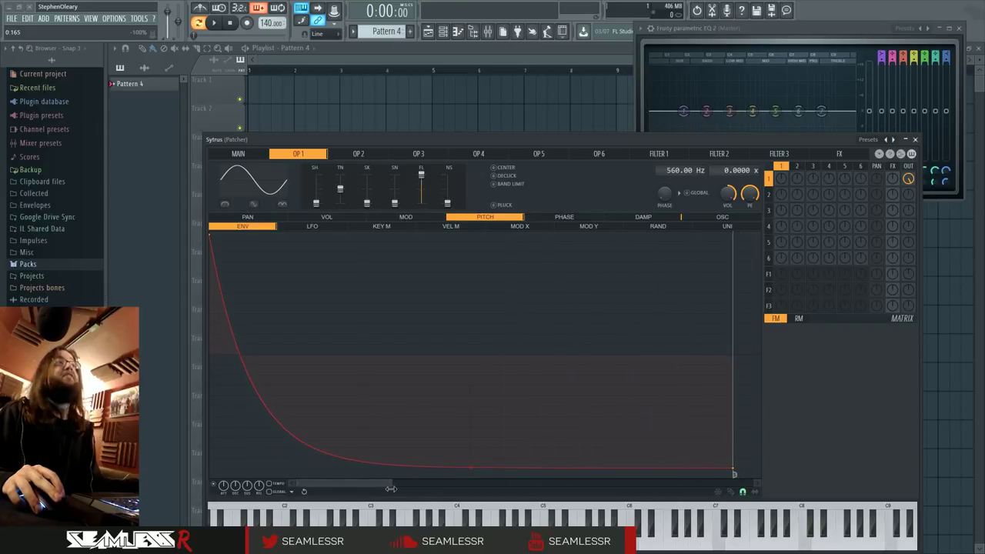
- Try a stepped pitch fall by adding two intermediate envelope points with a short plateau followed by a rounded drop
left_click_drag(209, 234, 211, 331)
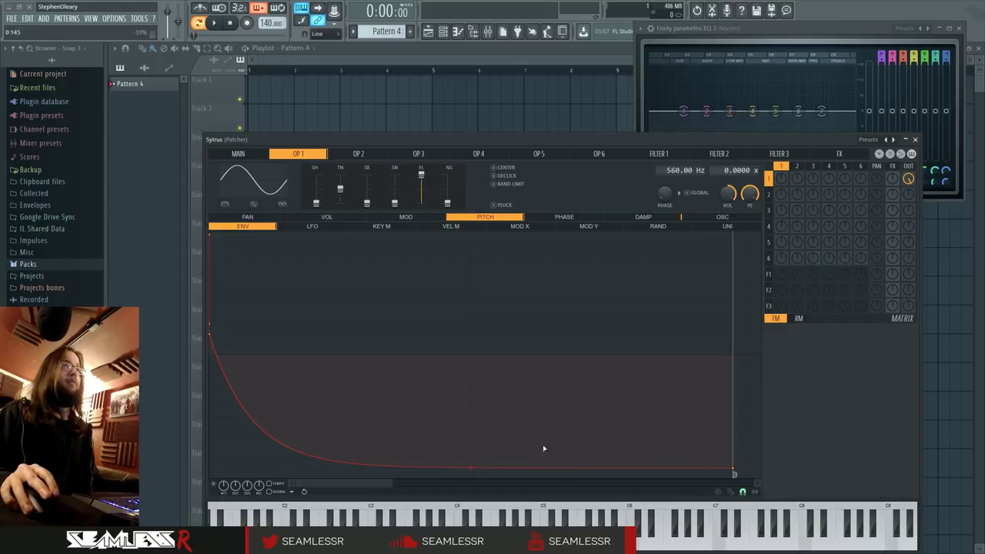
left_click_drag(214, 337, 331, 343)
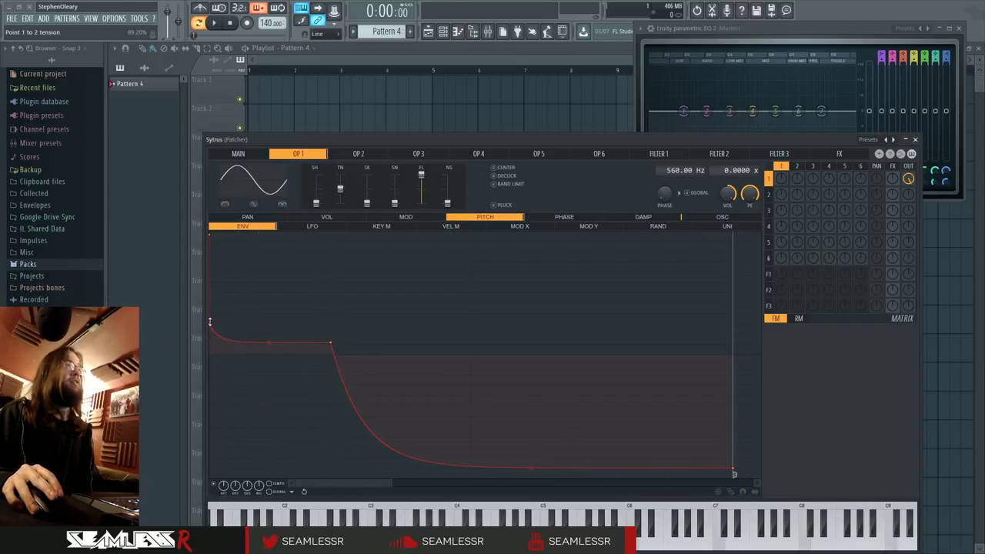
left_click_drag(213, 326, 272, 293)
left_click_drag(299, 341, 303, 293)
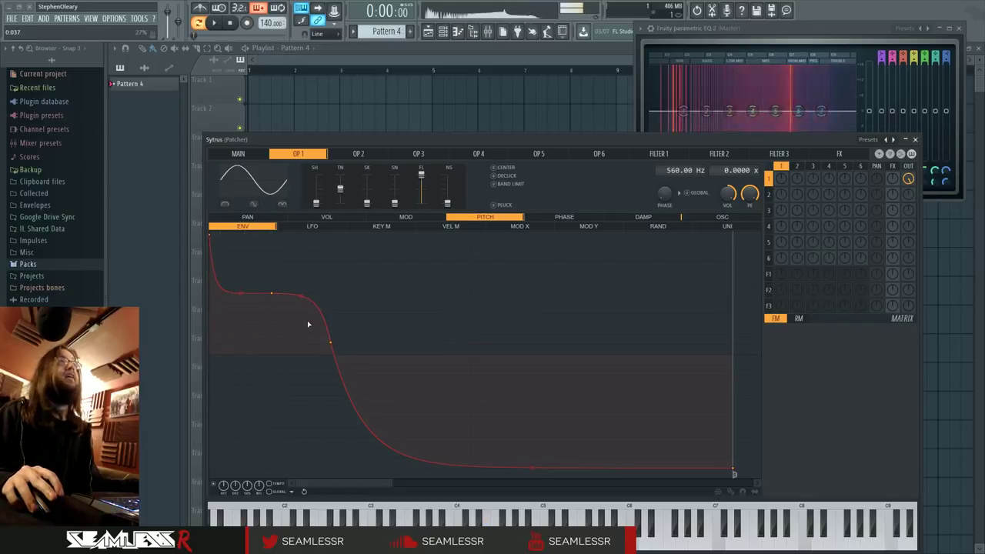
left_click_drag(272, 293, 250, 311)
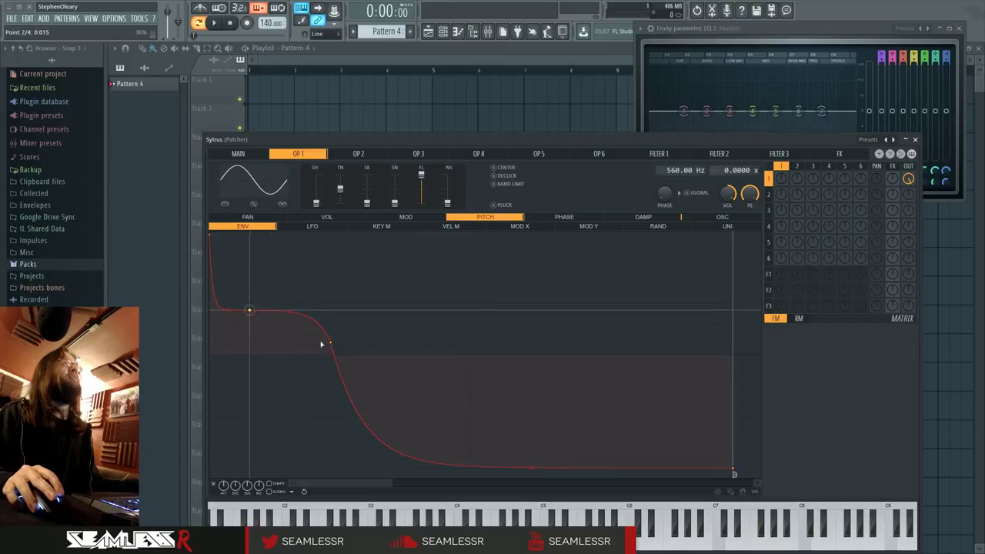
left_click_drag(328, 341, 279, 363)
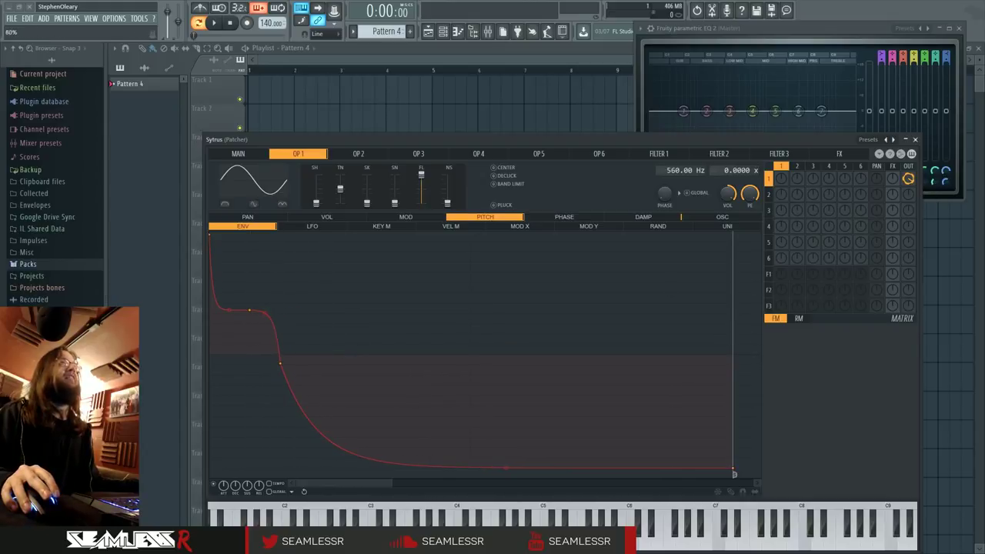
- Adjust operator 1's output level and move the plateau and drop points earlier in the pitch envelope while playing E4
left_click_drag(910, 181, 911, 163)
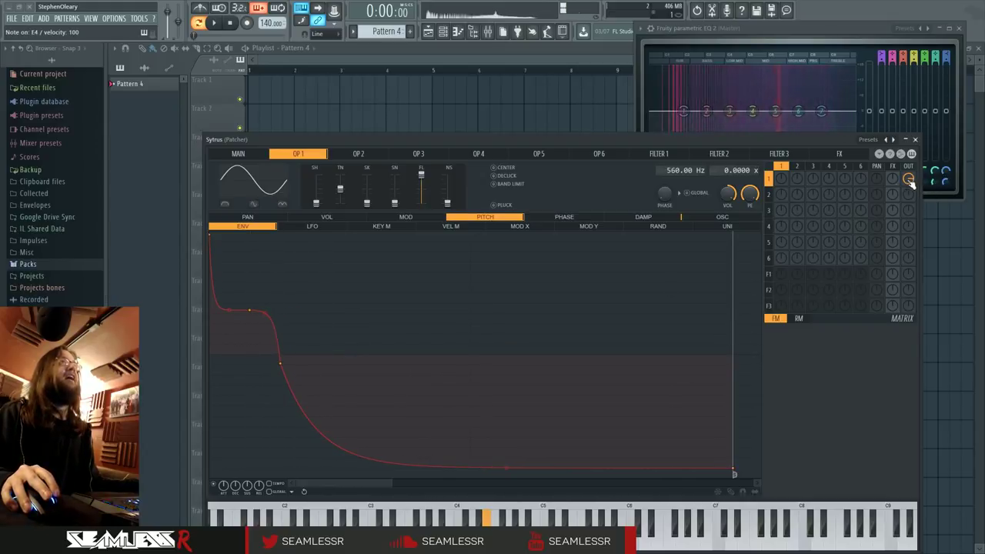
left_click_drag(280, 363, 265, 378)
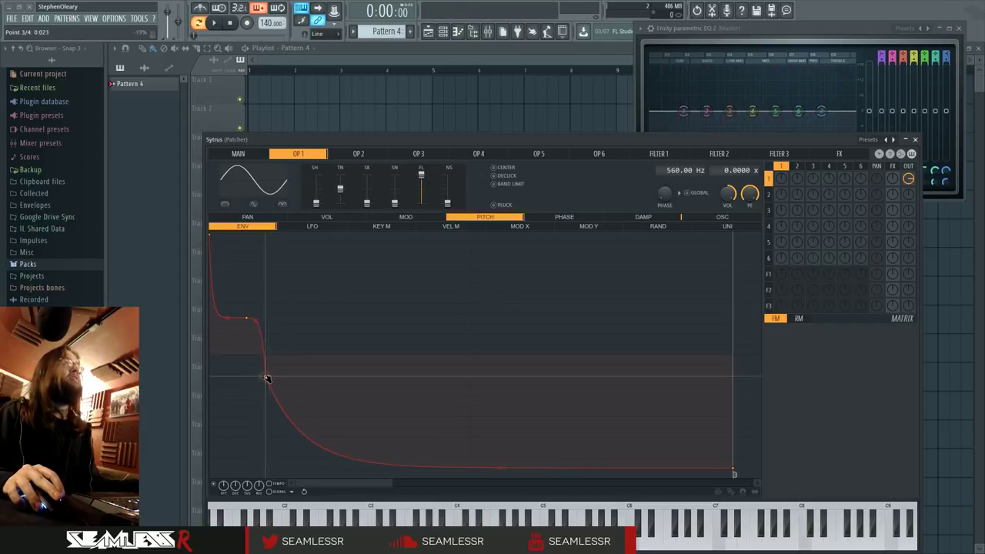
left_click_drag(250, 320, 238, 316)
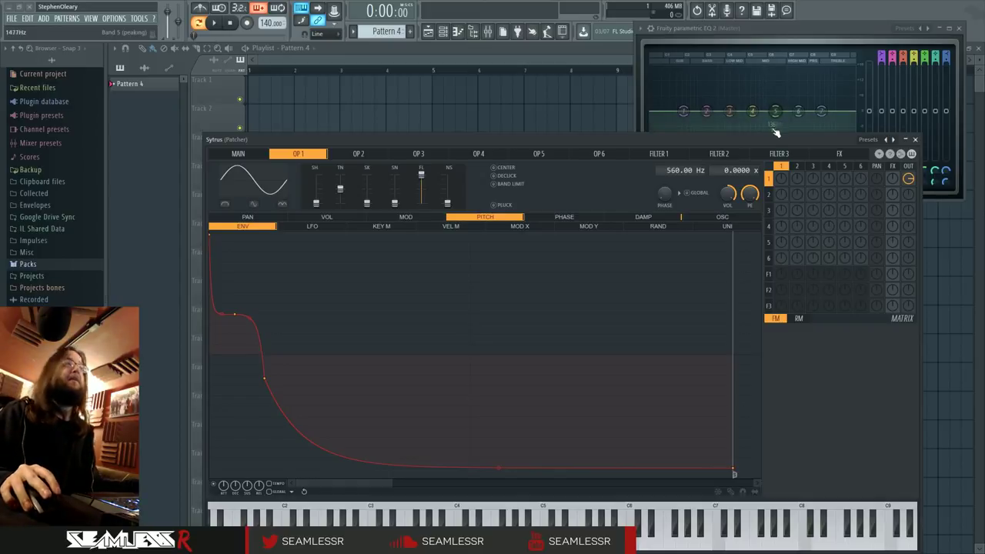
key("c")
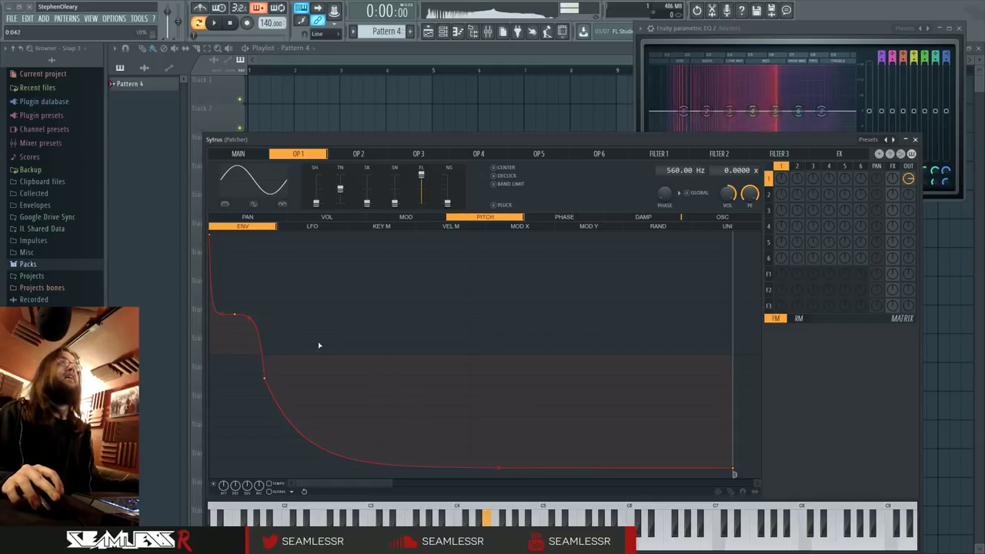
mouse_move(236, 315)
left_mouse_down()
mouse_move(240, 336)
mouse_move(231, 263)
mouse_move(221, 292)
mouse_move(234, 311)
left_mouse_up()
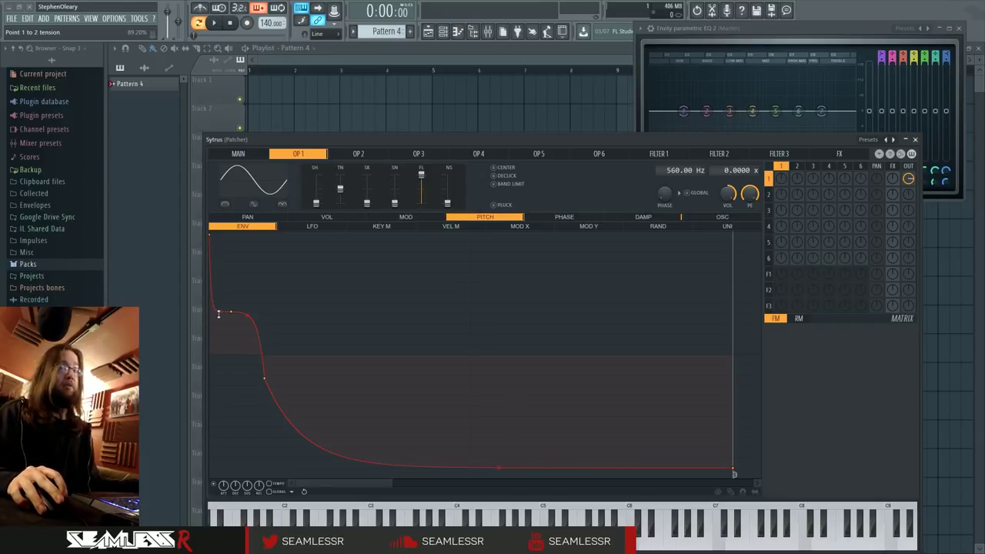
- Reset the tension of the first two pitch envelope segments, then delete both intermediate points
right_click(219, 313)
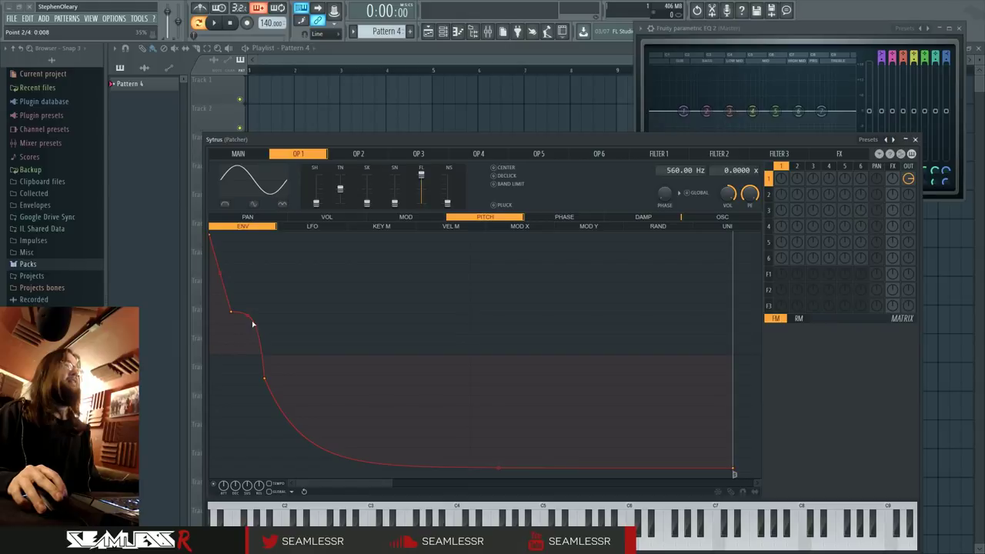
right_click(248, 317)
left_click_drag(265, 379, 261, 401)
left_click_drag(231, 312, 214, 329)
right_click(213, 327)
left_click(234, 343)
right_click(261, 398)
left_click(282, 413)
- Shorten the pitch envelope considerably, refine the tension of its single falling curve, and play E4 to check it
left_click_drag(730, 468, 430, 471)
left_click_drag(319, 465, 319, 463)
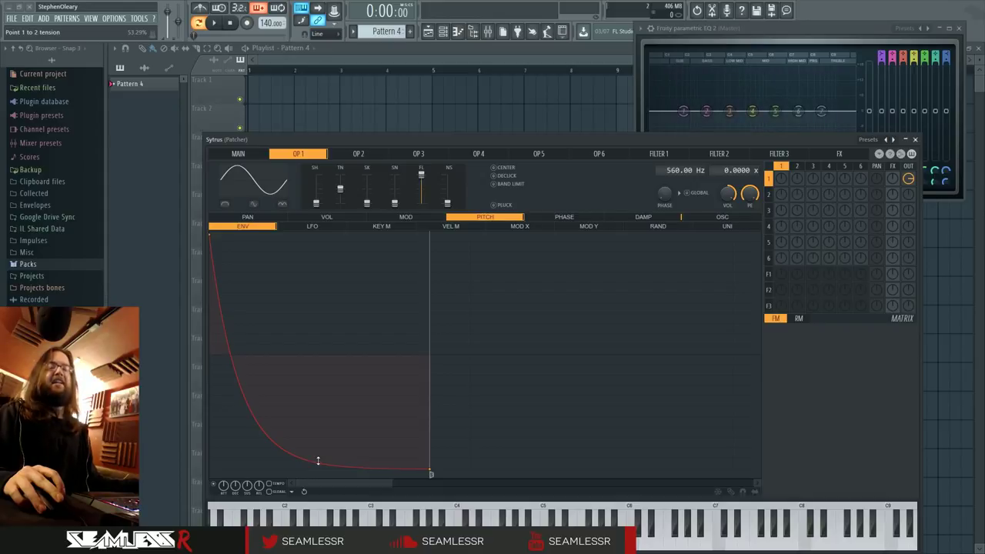
mouse_move(318, 461)
left_mouse_down()
mouse_move(319, 260)
mouse_move(319, 463)
left_mouse_up()
key("c")
key("c")
- Move the pitch envelope's end point slightly earlier and lower while playing E4, and save the project
left_click_drag(430, 469, 402, 472)
key("c")
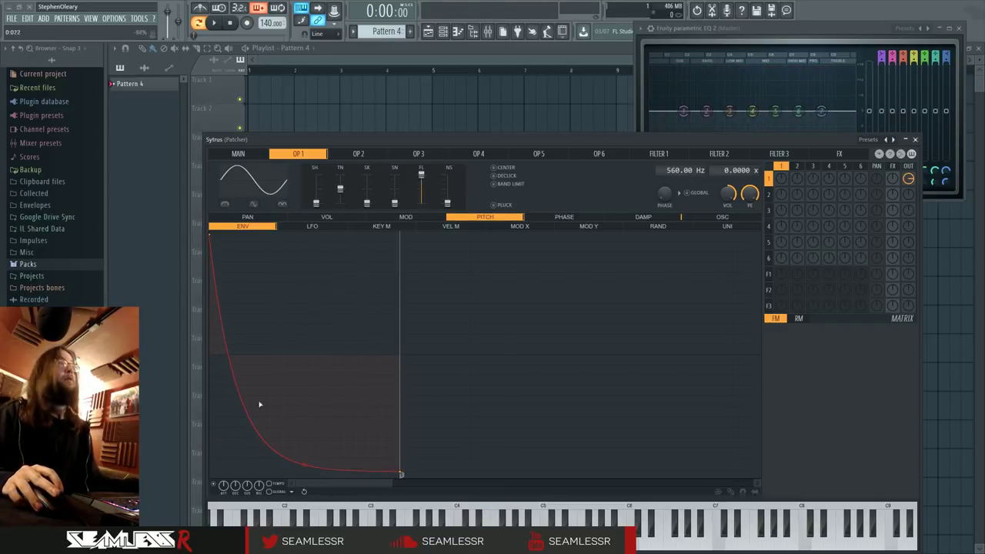
key("c")
key("c")
left_click(756, 11)
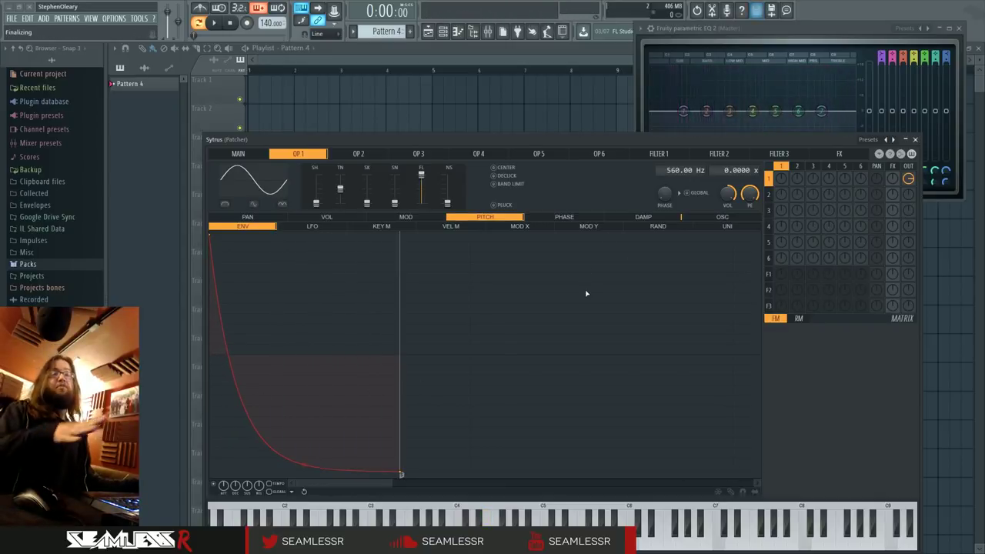
- Add two points on the early pitch fall, lower the start point slightly, and reposition the new points for a smooth steep drop
right_click(235, 370)
right_click(215, 316)
right_click(224, 365)
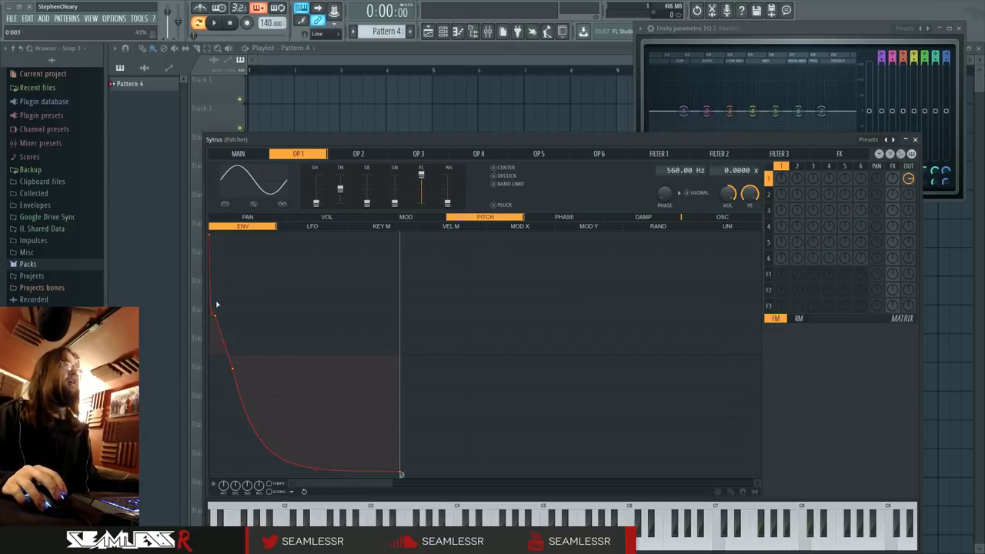
left_click_drag(219, 316, 218, 294)
mouse_move(212, 237)
left_mouse_down()
mouse_move(211, 264)
mouse_move(213, 245)
left_mouse_up()
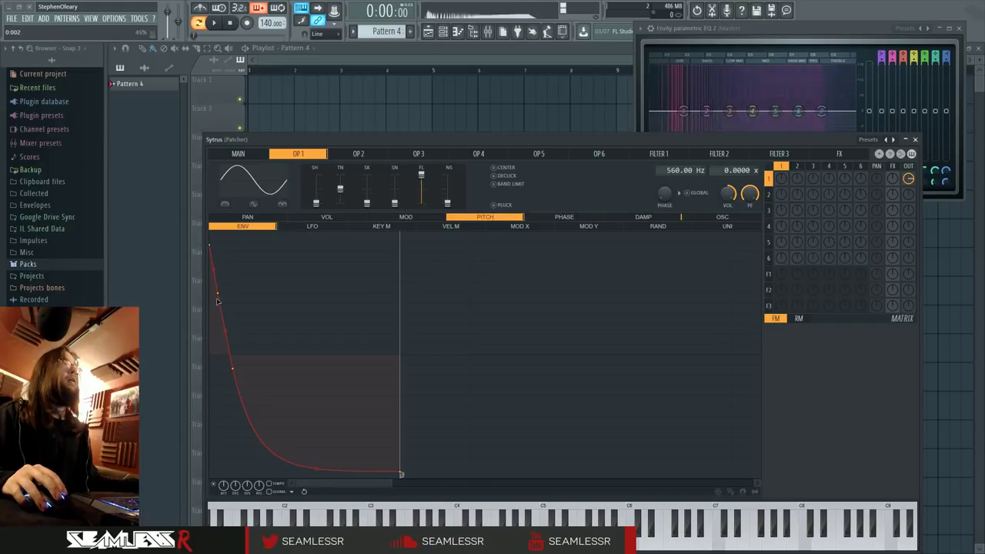
left_click_drag(220, 298, 231, 380)
left_click(231, 380)
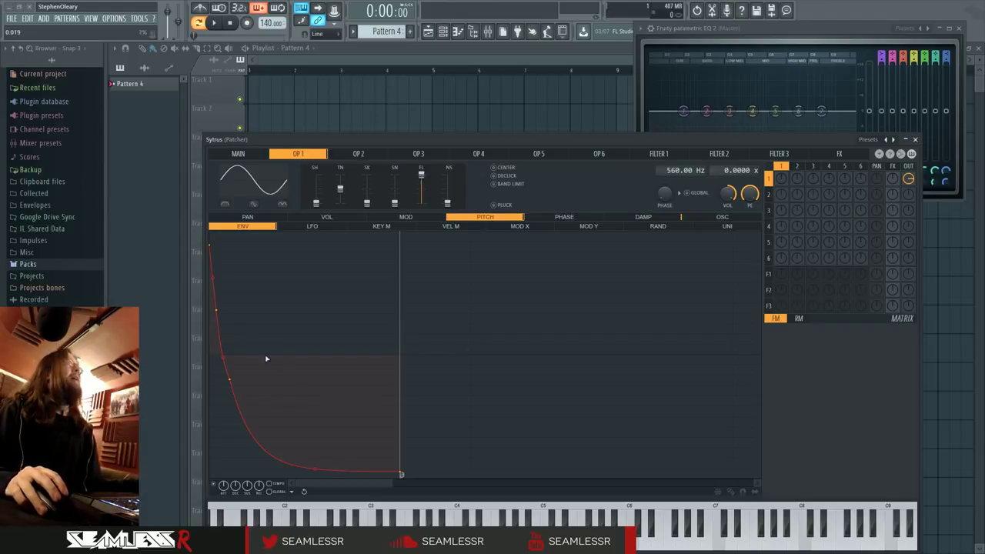
- Delete the two intermediate points from operator 1's pitch envelope, leaving only its start and end points
right_click(210, 248)
left_click(260, 244)
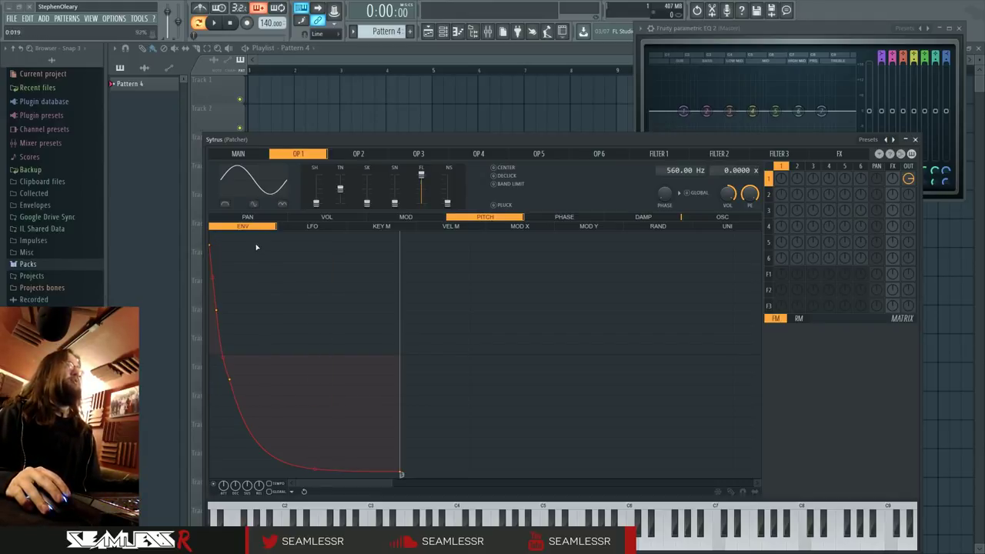
right_click(219, 315)
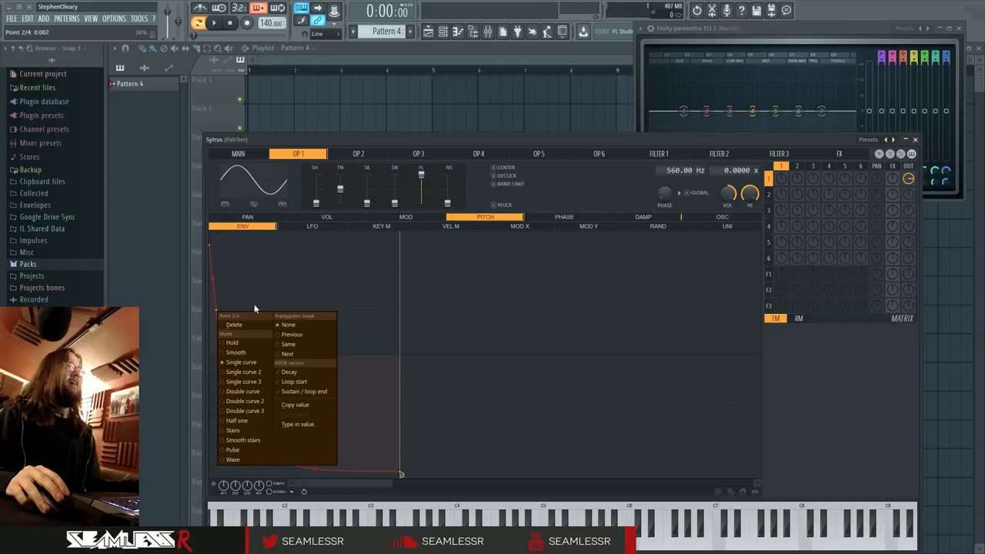
left_click(238, 325)
right_click(229, 379)
left_click(250, 394)
- Lower the pitch envelope's start point, soften the curve tension, and raise the end point slightly while playing F4
left_click_drag(210, 245, 211, 331)
key("v")
left_click_drag(304, 468, 303, 457)
key("v")
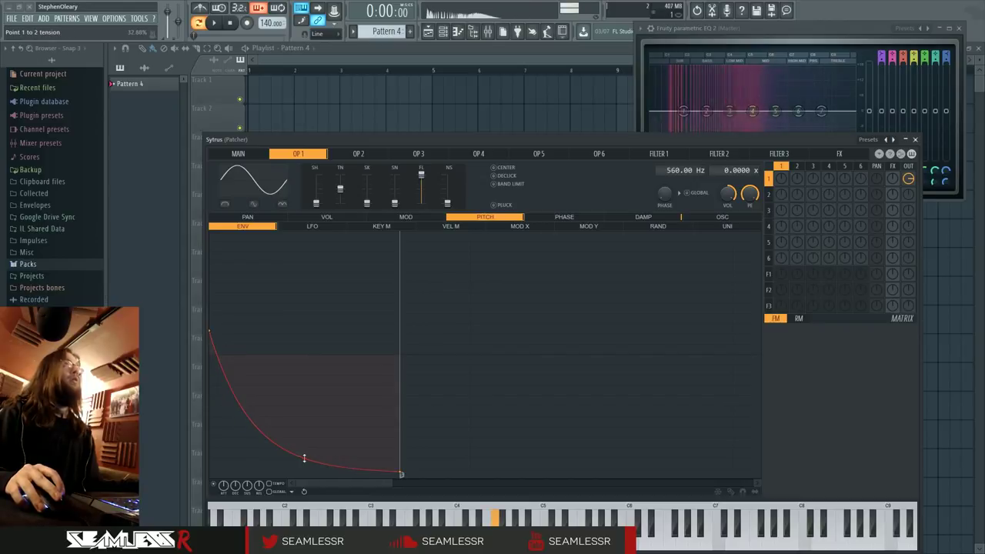
left_click_drag(397, 479, 398, 456)
key("v")
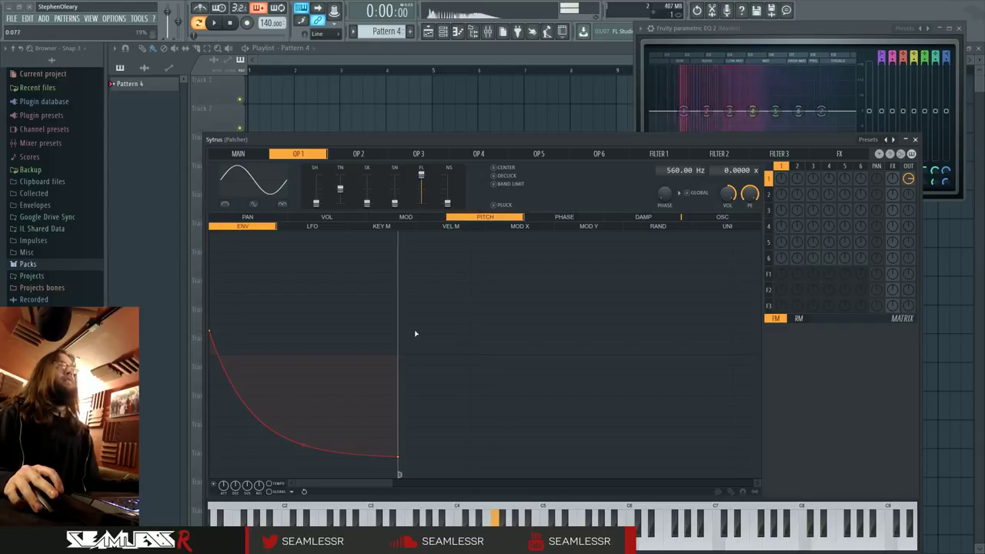
- Replace operator 1's default volume envelope with a short two-point decay to zero, making its end point the sustain/loop end
left_click(338, 217)
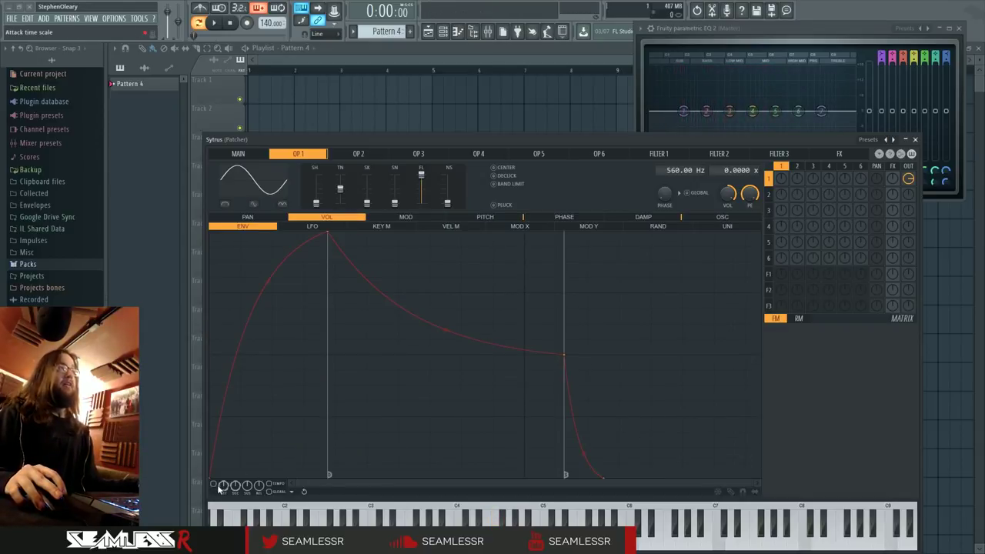
left_click_drag(646, 415, 211, 323)
left_click(730, 494)
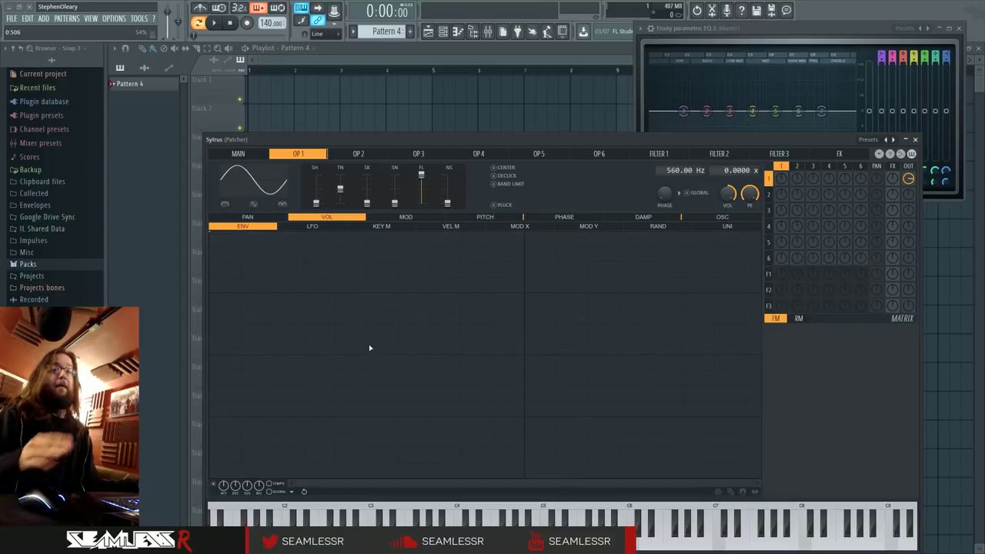
left_click(297, 477)
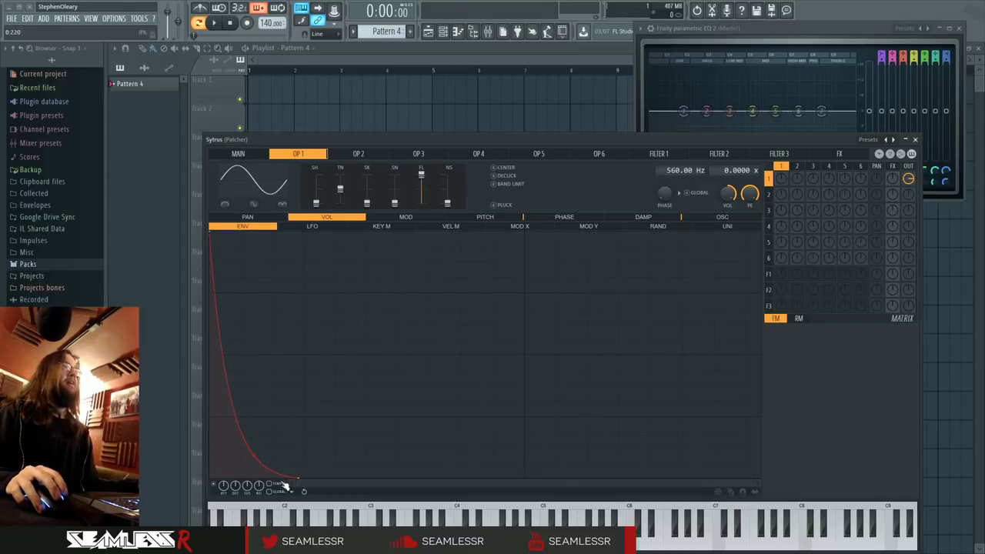
right_click(299, 477)
left_click(374, 473)
left_click_drag(254, 455, 271, 419)
left_click_drag(300, 475, 315, 473)
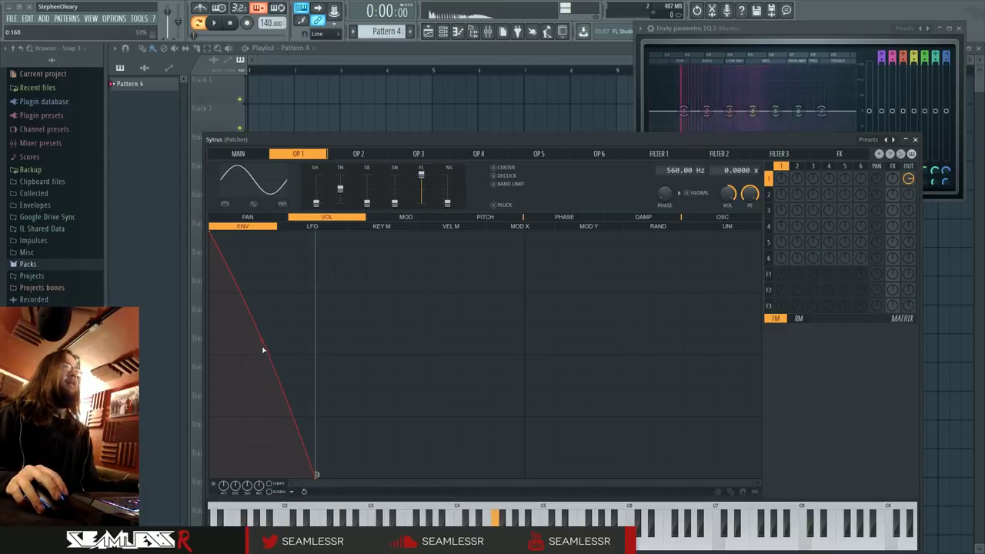
- Shorten the volume decay slightly and adjust its tension to a nearly straight fall
left_click_drag(264, 341, 261, 279)
left_click_drag(315, 474, 296, 475)
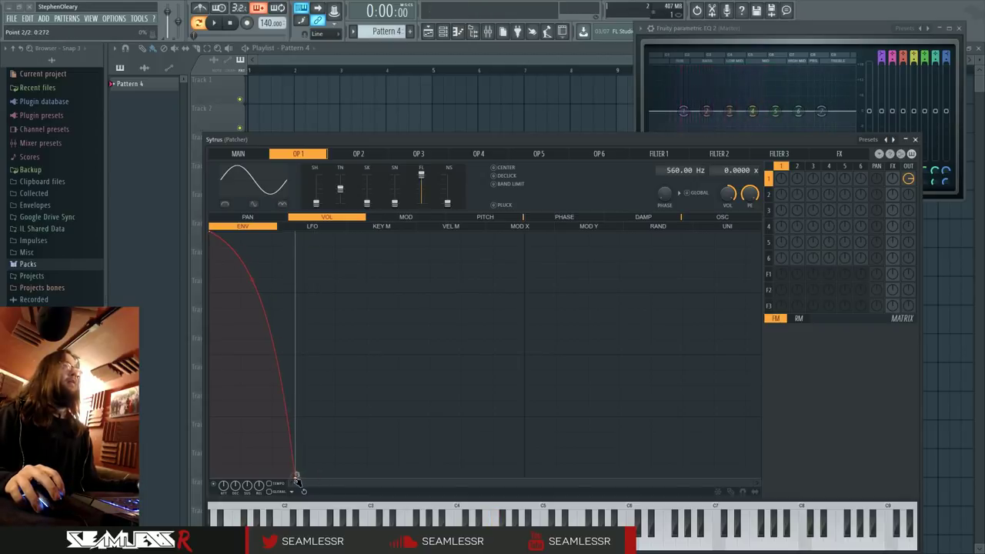
left_click_drag(255, 286, 251, 368)
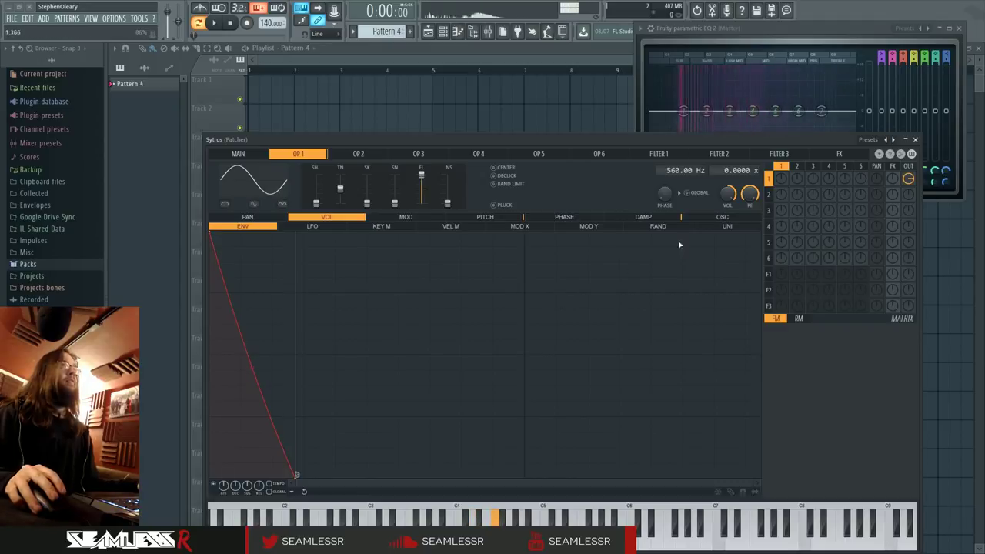
- Lower the start point of operator 1's pitch envelope slightly and deepen the bend of its falling curve
left_click(483, 218)
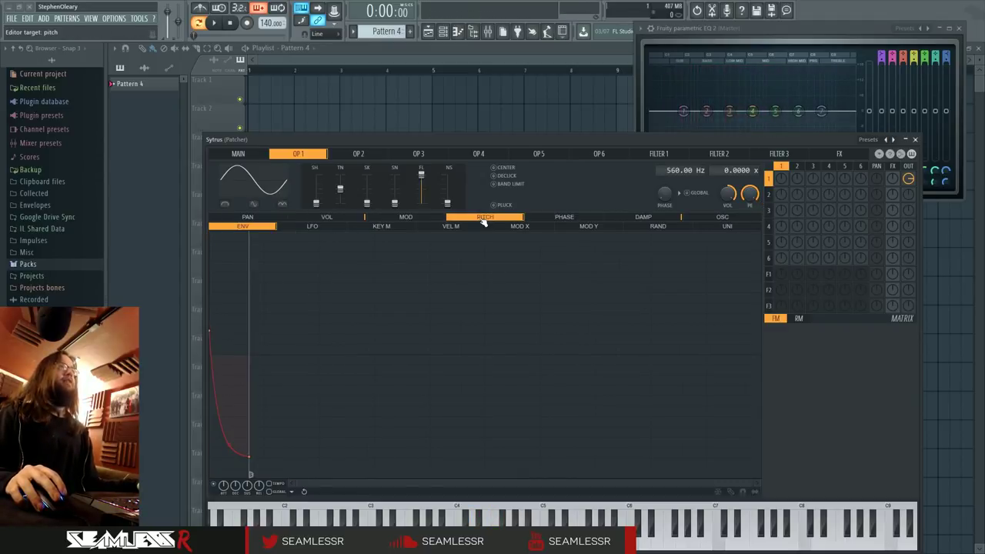
left_click_drag(757, 486, 402, 486)
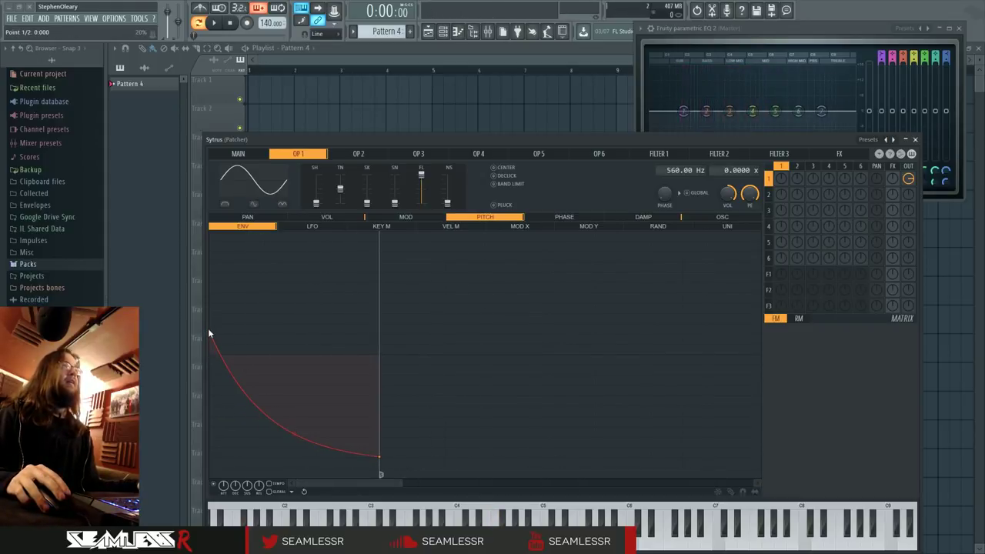
left_click_drag(302, 444, 293, 443)
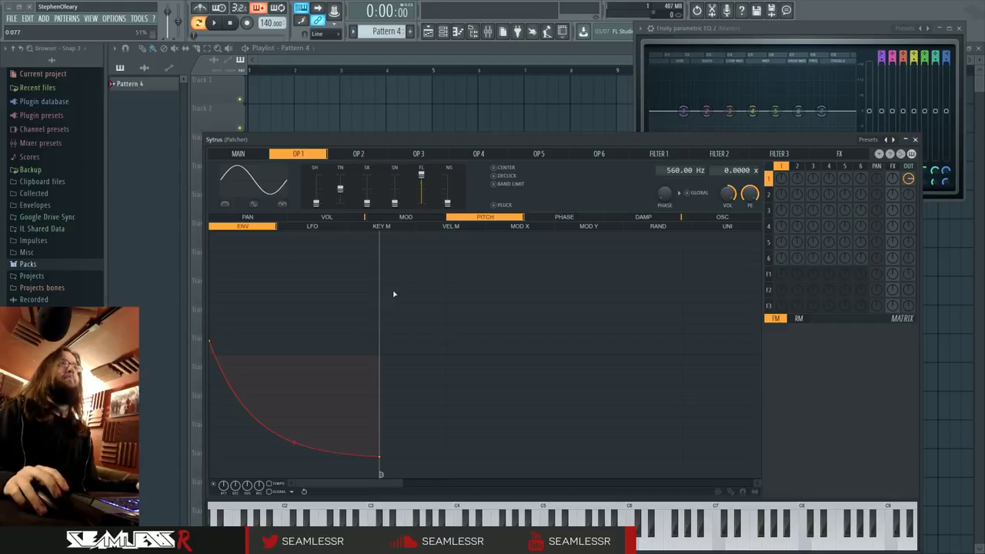
- Shift the phase of operator 1's first oscillator harmonic to 13% and play F4 to hear it
left_click(722, 217)
left_click_drag(377, 490, 272, 495)
mouse_move(215, 408)
left_mouse_down()
mouse_move(215, 460)
mouse_move(214, 416)
left_mouse_up()
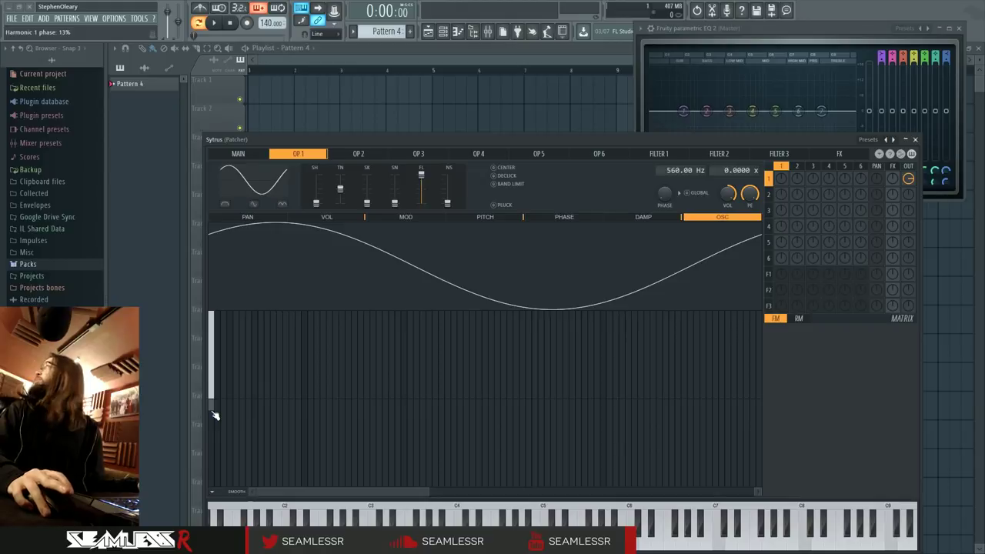
key("v")
key("v")
- Try a much larger phase shift on operator 1's first harmonic while repeatedly playing F4
left_click_drag(218, 418, 211, 446)
key("v")
key("v")
key("v")
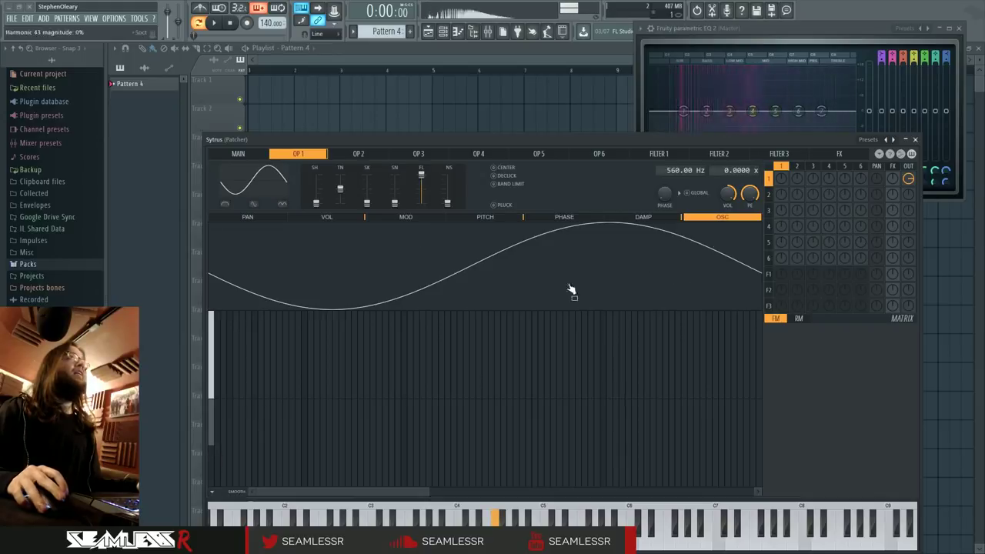
key("v")
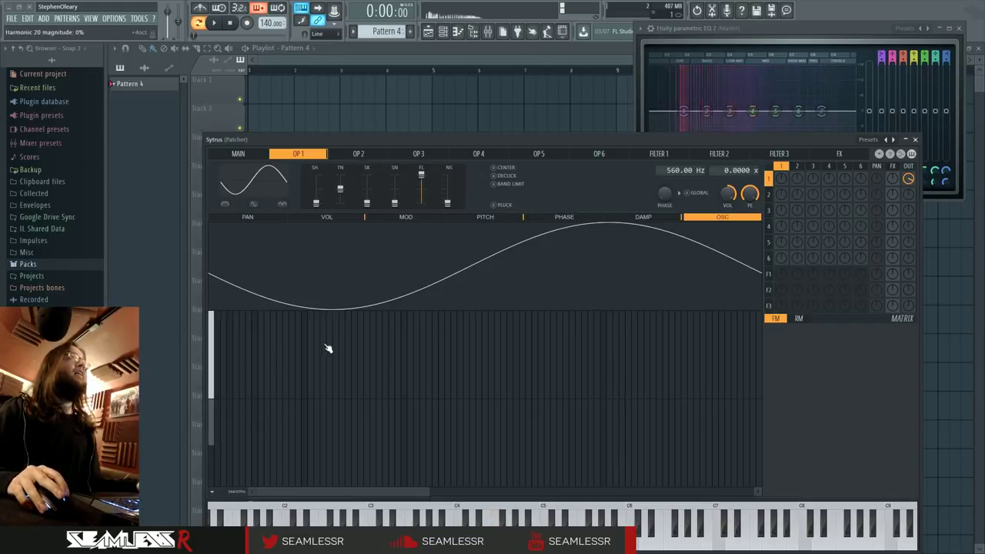
key("v")
key("v")
- Bring operator 1's first harmonic back to a small phase shift and play F4
left_click_drag(215, 403, 212, 414)
key("v")
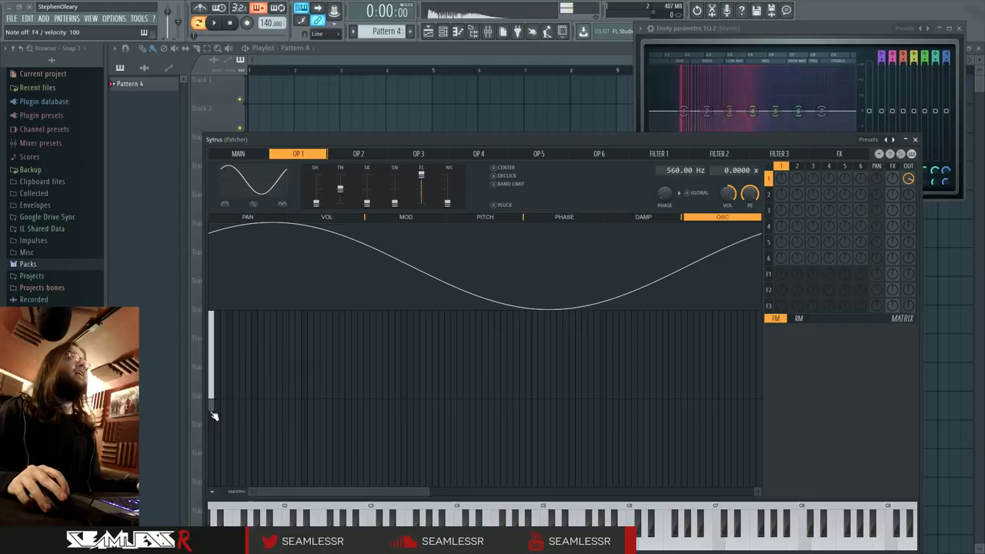
key("v")
- Raise operator 1's pitch envelope start point moderately and steepen the falling curve's tension while playing F4
left_click(471, 217)
key("v")
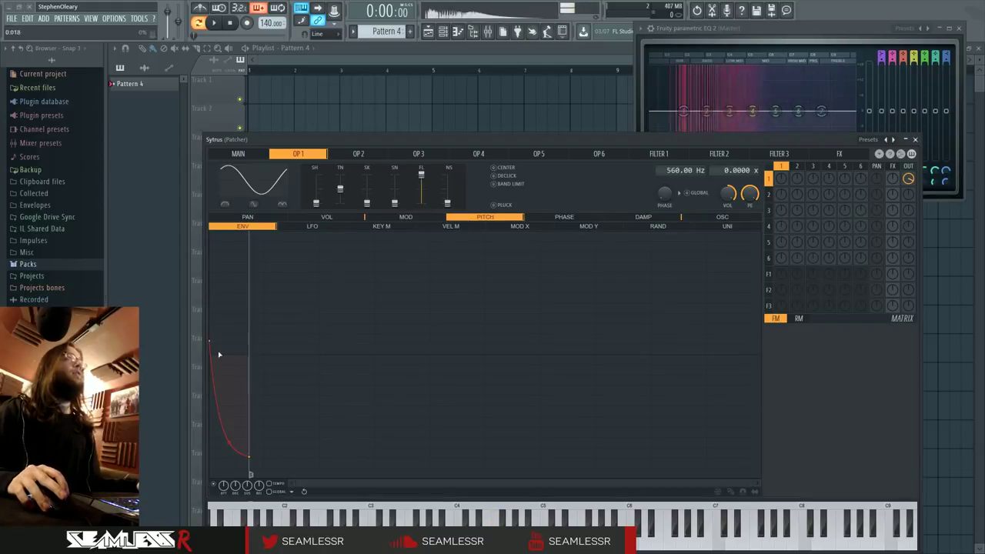
left_click_drag(210, 341, 211, 313)
key("v")
key("v")
left_click_drag(229, 439, 229, 451)
key("v")
key("v")
left_click_drag(212, 314, 207, 321)
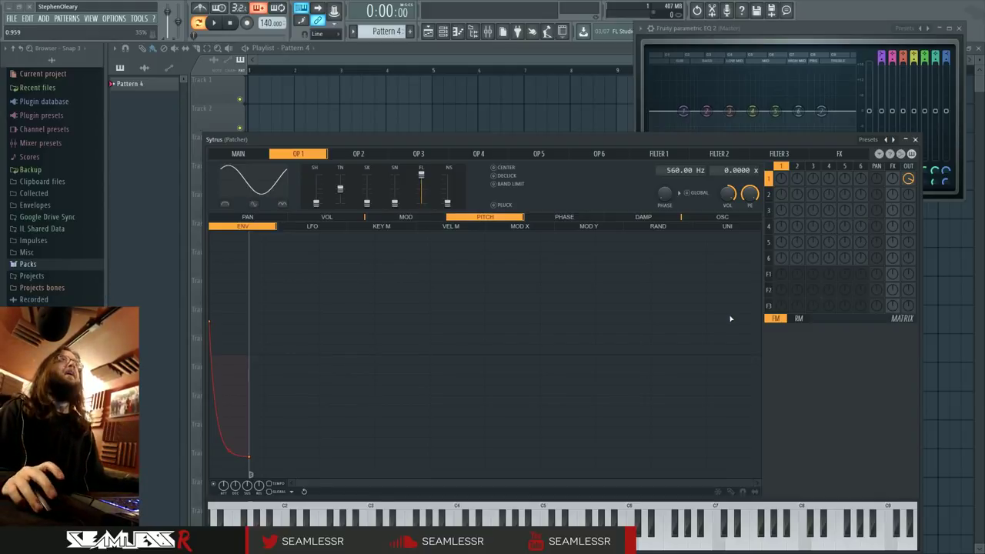
- Route operator 2 to the output, set its frequency ratio to 0, and clear its default volume envelope
left_click(801, 168)
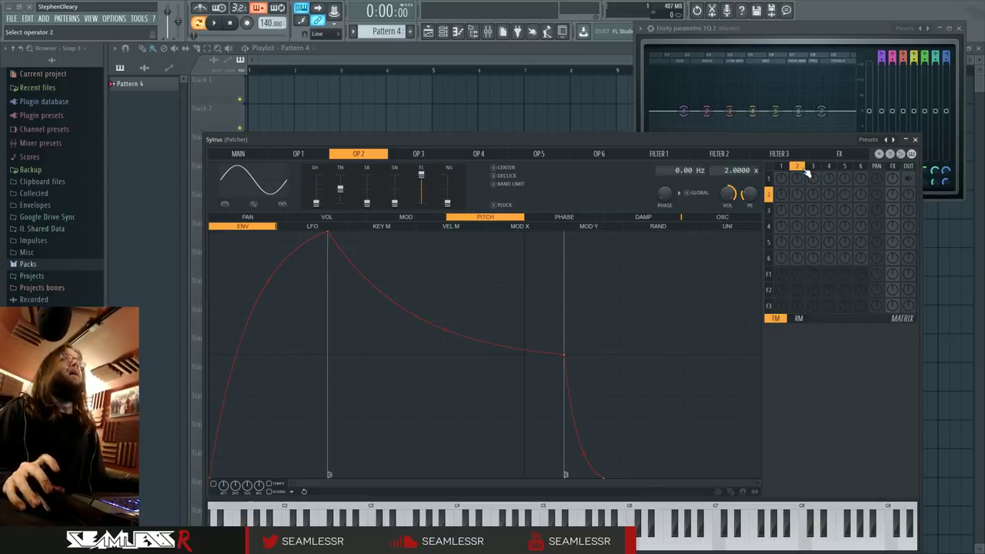
left_click_drag(910, 199, 909, 184)
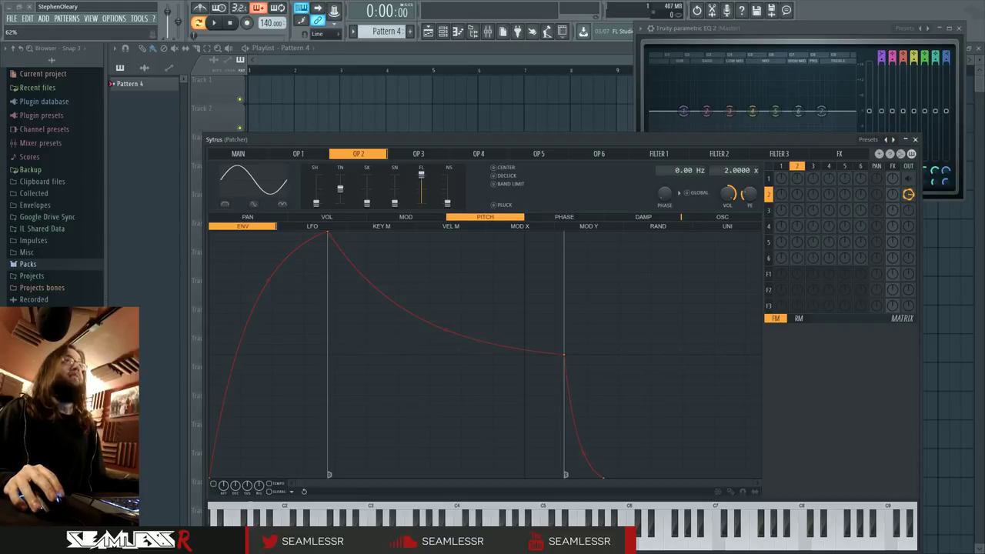
left_click(333, 218)
left_click(731, 493)
left_click_drag(210, 312, 616, 423)
left_click(731, 493)
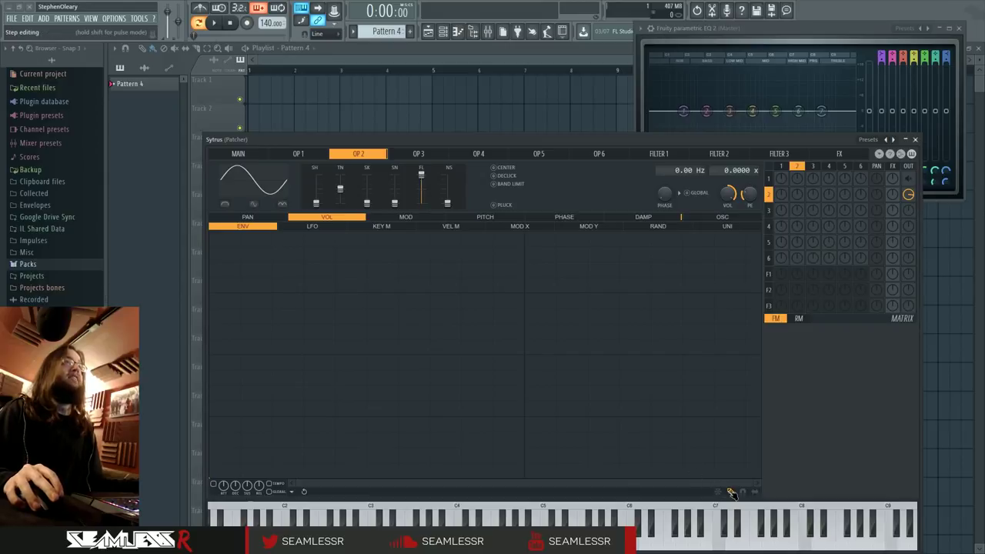
- Enable operator 2's volume envelope and shape a very short, steep decay whose end point is the sustain/loop end
left_click(214, 485)
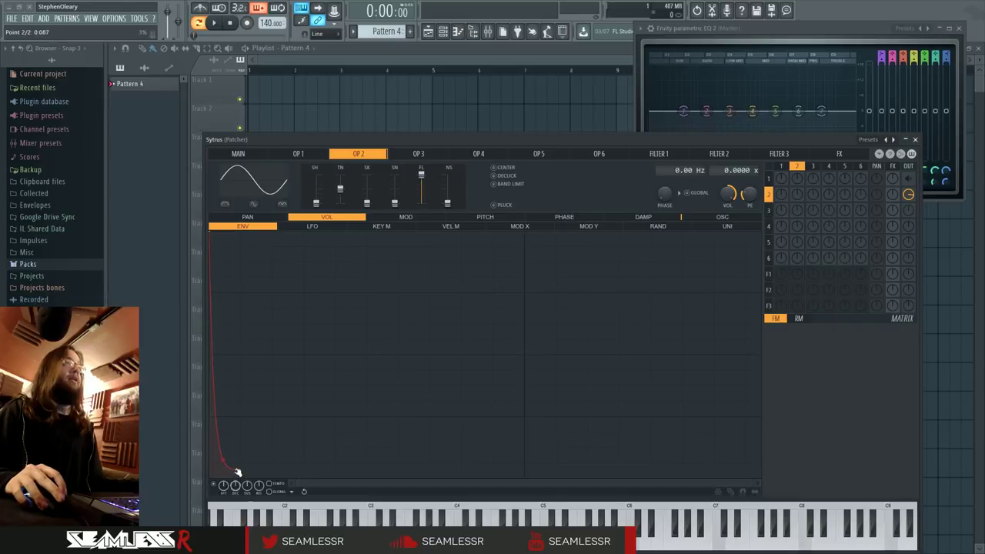
right_click(226, 478)
left_click(298, 473)
left_click_drag(226, 478, 236, 477)
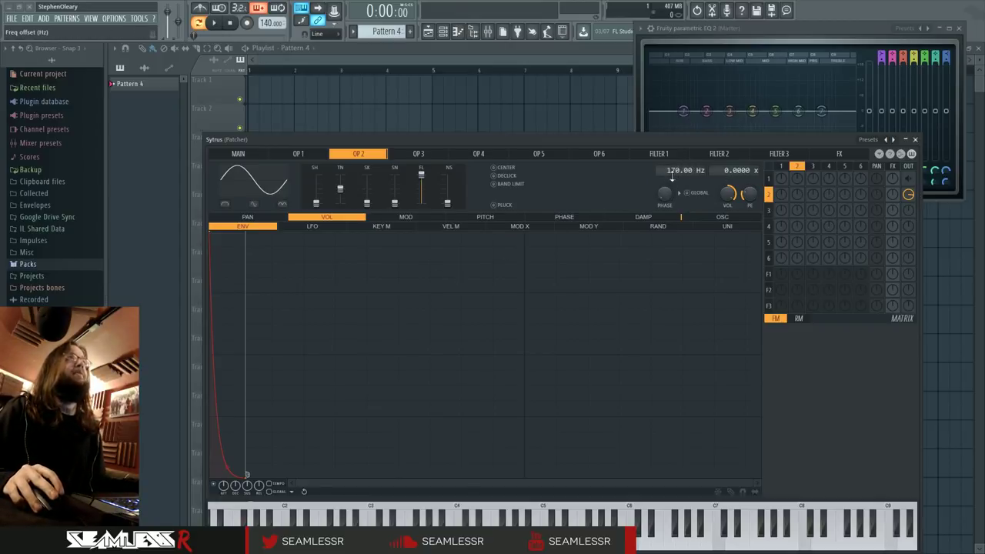
- Raise operator 2's frequency offset to 780 Hz while playing E4
key("c")
key("c")
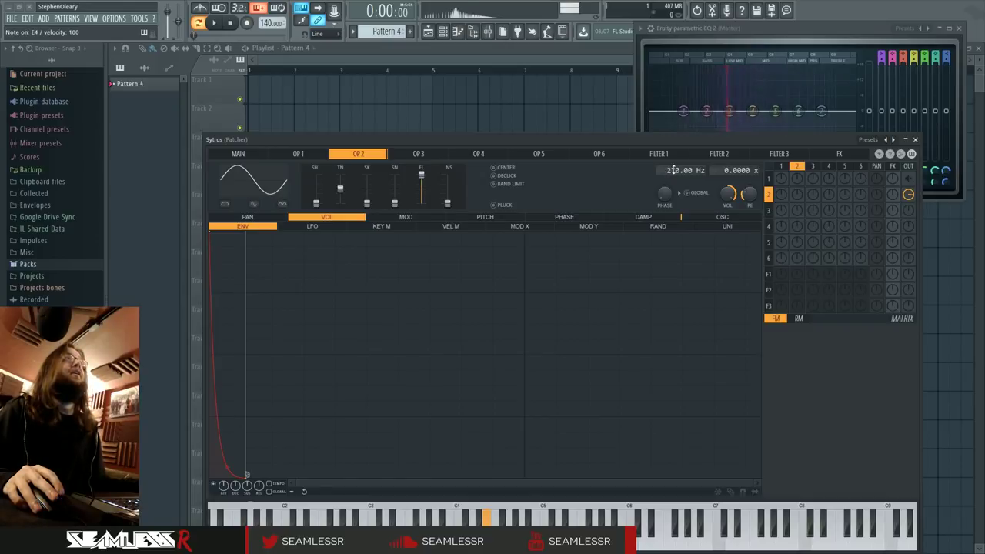
left_click_drag(674, 170, 674, 147)
key("c")
key("c")
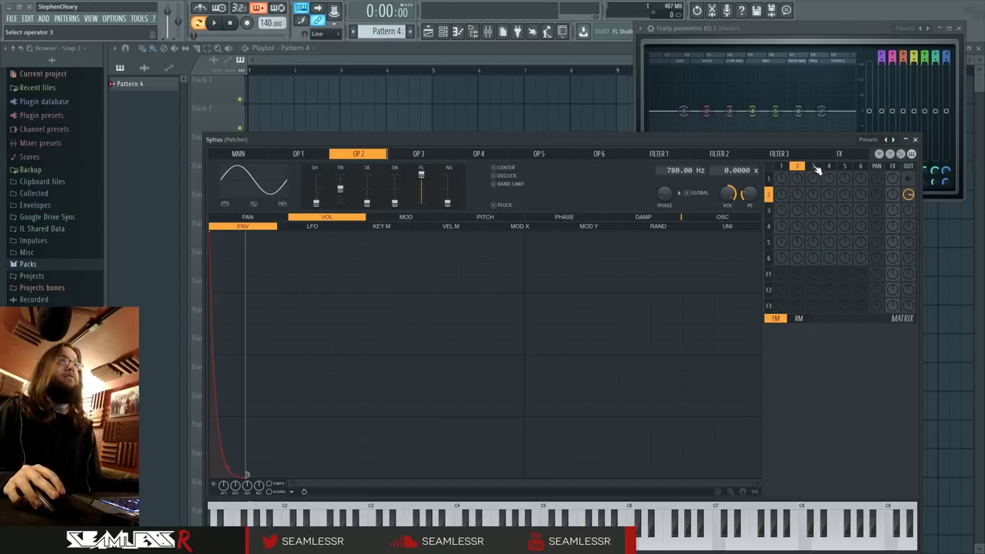
- Give operator 3 a 0 ratio and a 7781 Hz frequency offset, and let it frequency-modulate operator 2 while playing E4
left_click(816, 168)
left_click_drag(681, 174, 671, 147)
left_click_drag(813, 194, 813, 198)
key("c")
key("c")
scroll(813, 197, "up", 3)
key("c")
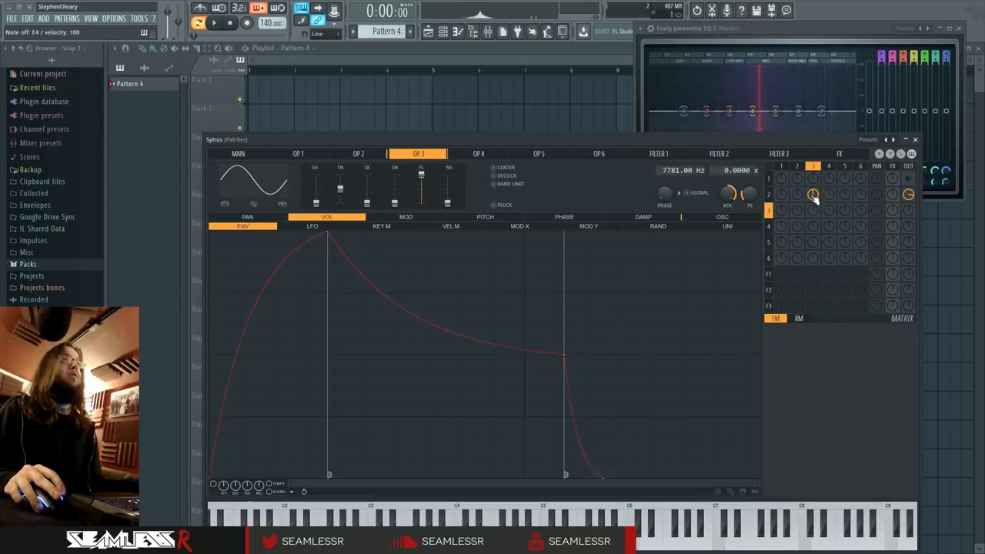
key("c")
- Bring operator 3's frequency offset to 1200.01 Hz while playing E4
left_click_drag(674, 171, 671, 308)
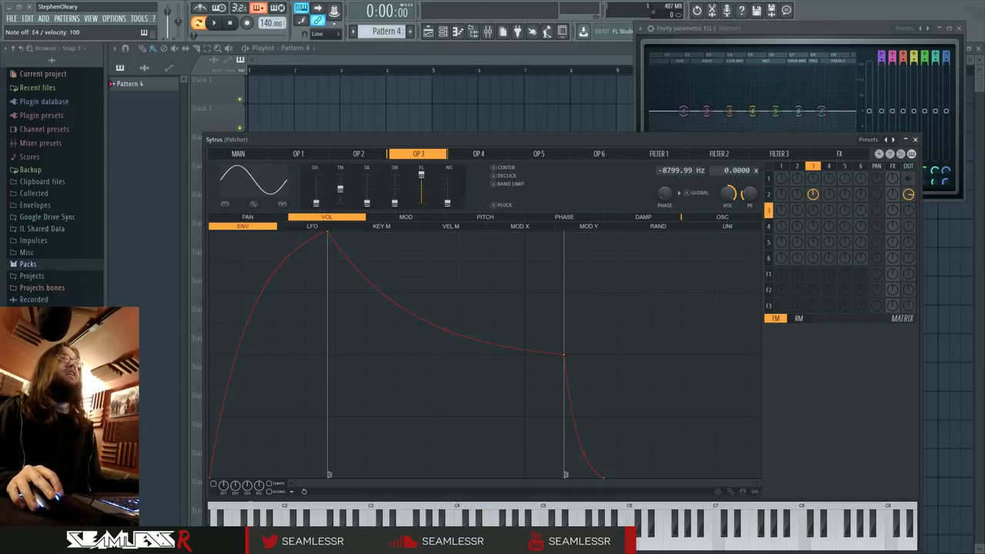
key("c")
left_click_drag(669, 171, 669, 167)
key("c")
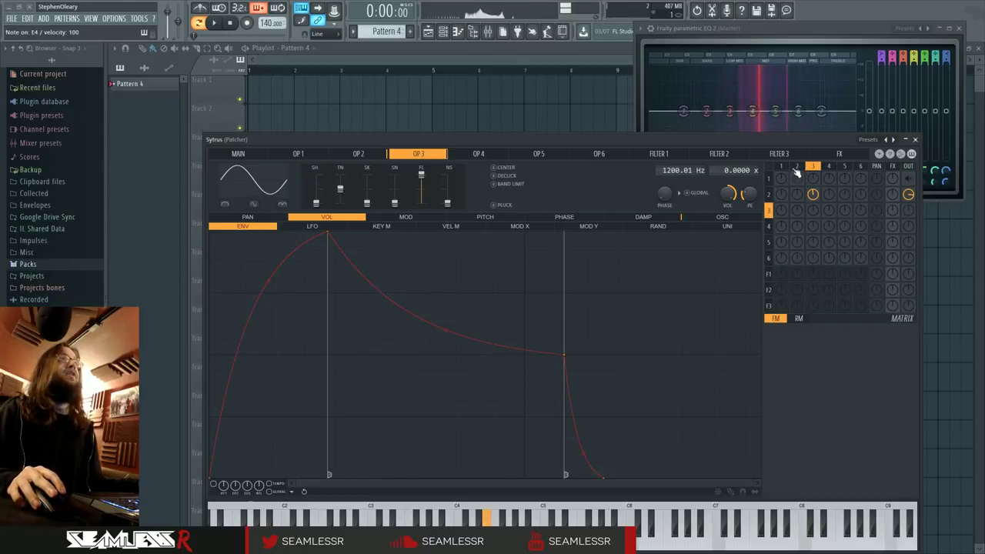
- Draw extra low harmonics and phase shifts into operator 3's oscillator waveform, and play E4
left_click(693, 217)
mouse_move(221, 350)
left_mouse_down()
mouse_move(231, 362)
mouse_move(239, 335)
left_mouse_up()
left_click_drag(237, 431, 218, 438)
key("c")
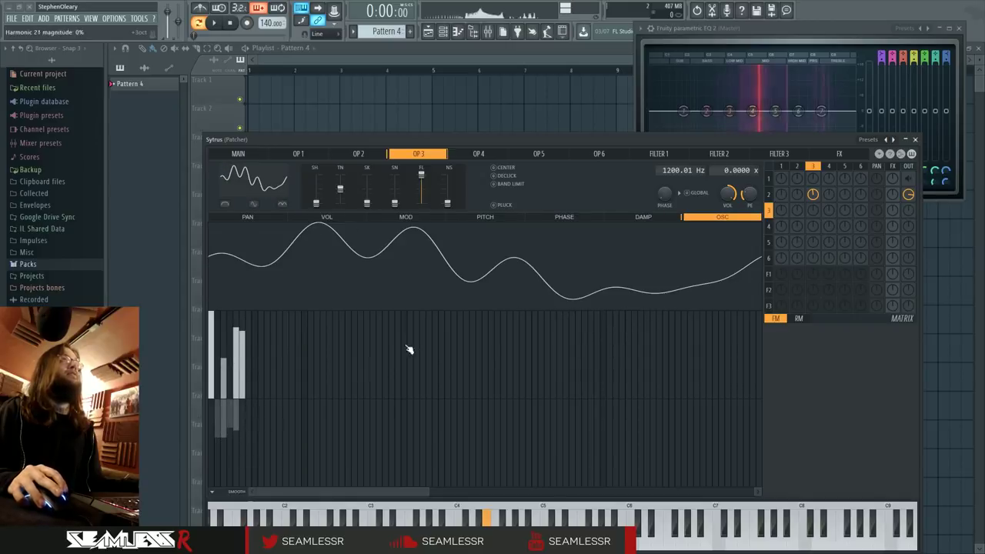
- Raise operator 2's waveform shape to a skewed triangle, play E4, and return to operator 3
left_click(797, 166)
left_click_drag(315, 204, 319, 193)
key("c")
left_click(813, 167)
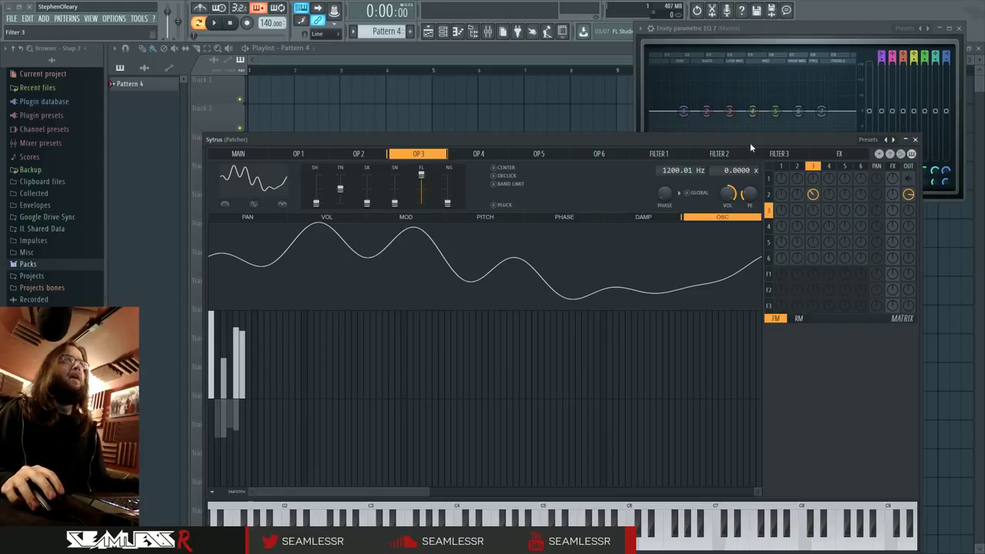
- Shorten operator 2's volume envelope to an extremely brief click-like decay and play D#4 to check it
left_click(797, 170)
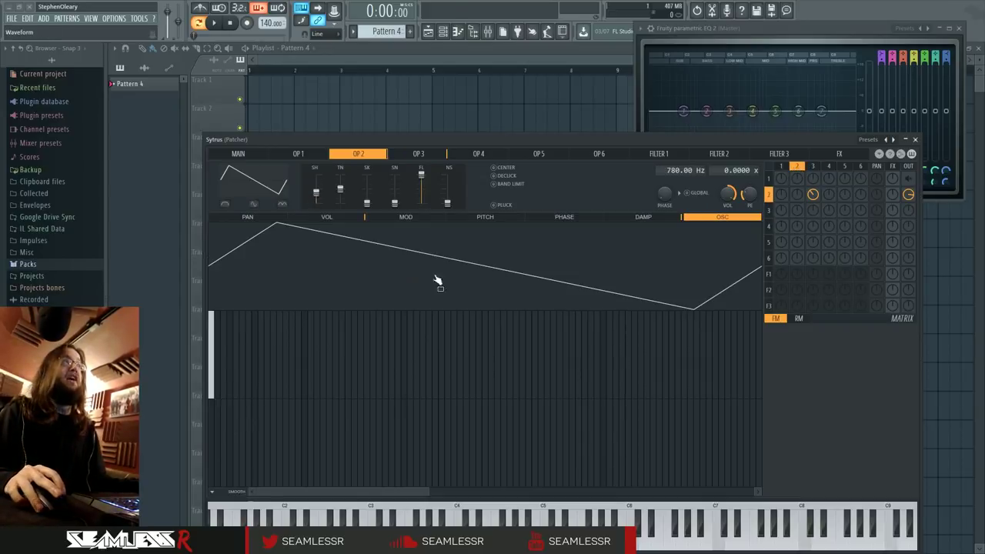
left_click(353, 219)
mouse_move(273, 477)
left_mouse_down()
mouse_move(219, 476)
mouse_move(214, 435)
left_mouse_up()
left_click_drag(216, 477, 219, 483)
key("d")
key("d")
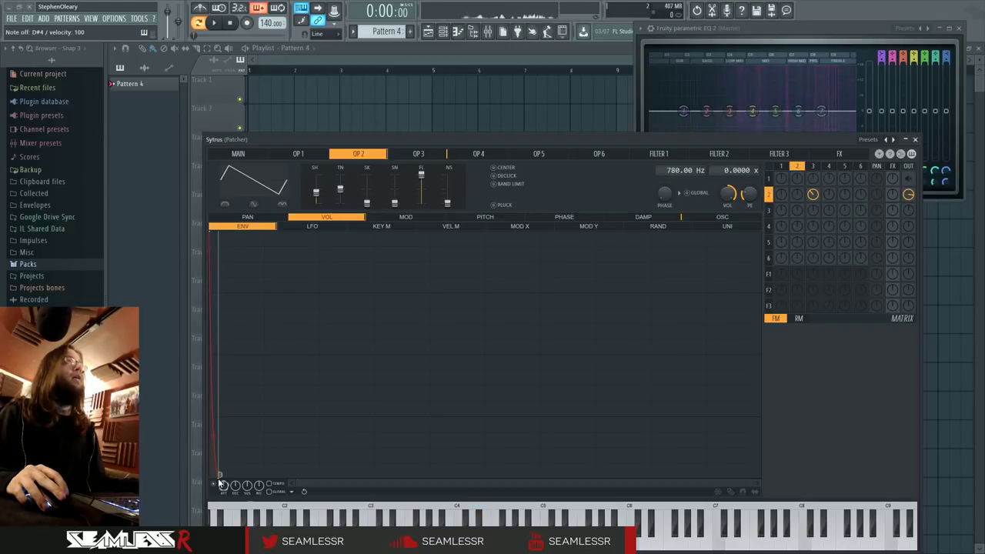
- Adjust the amount of operator 3's frequency modulation on operator 2 while playing D#4
left_click(821, 167)
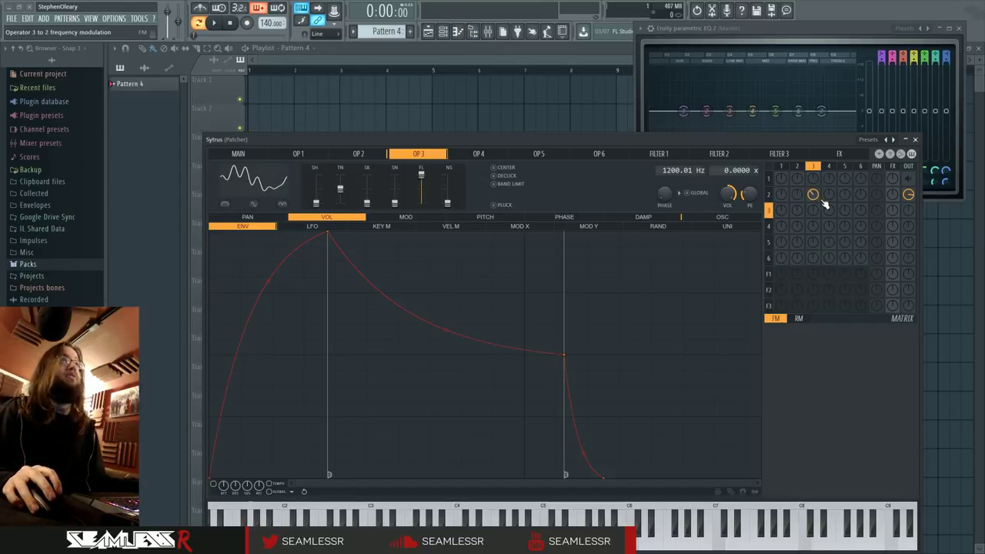
key("d")
left_click_drag(816, 194, 815, 197)
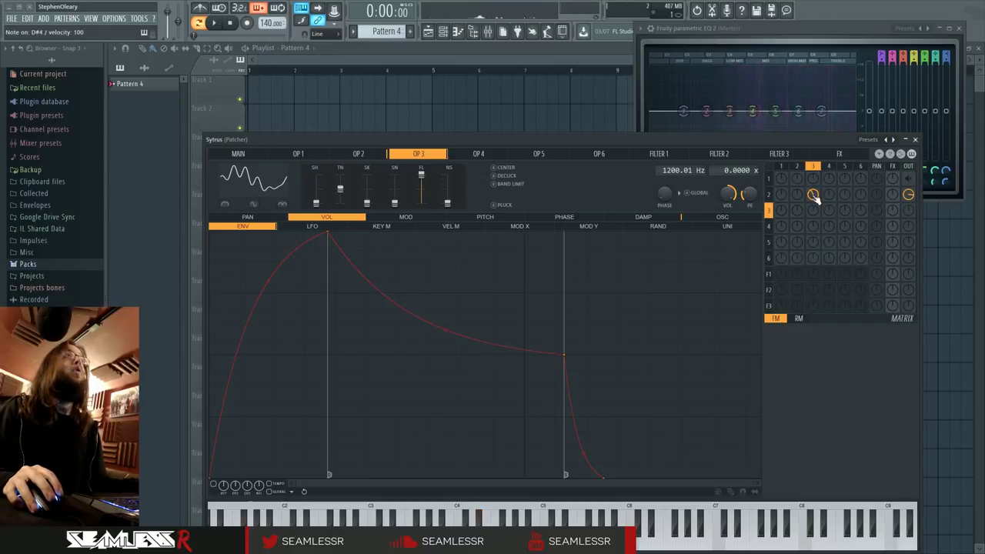
- Set operator 3's frequency offset to about 300 Hz, checking the sound of operator 2 with D#4
left_click(797, 166)
key("d")
left_click_drag(675, 169, 674, 178)
key("d")
left_click(813, 166)
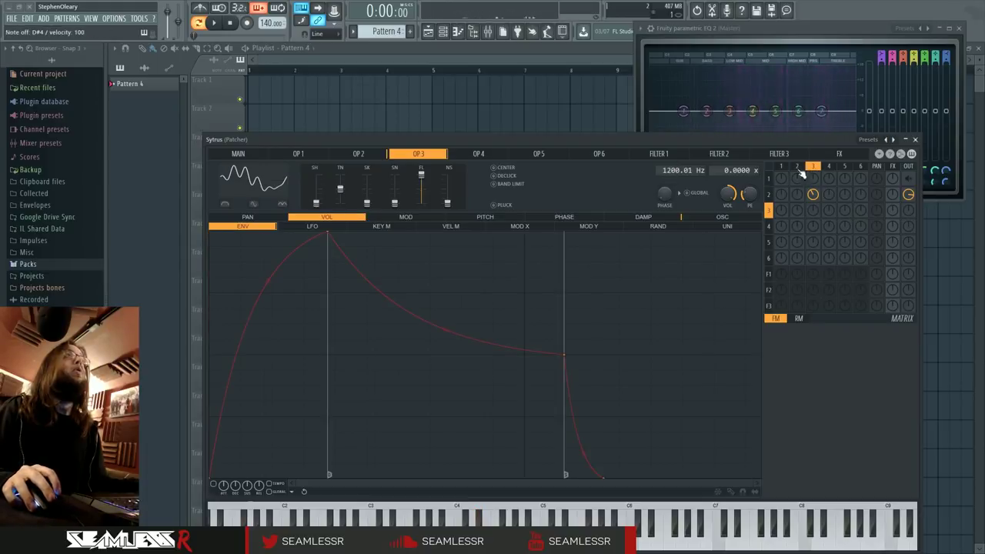
key("d")
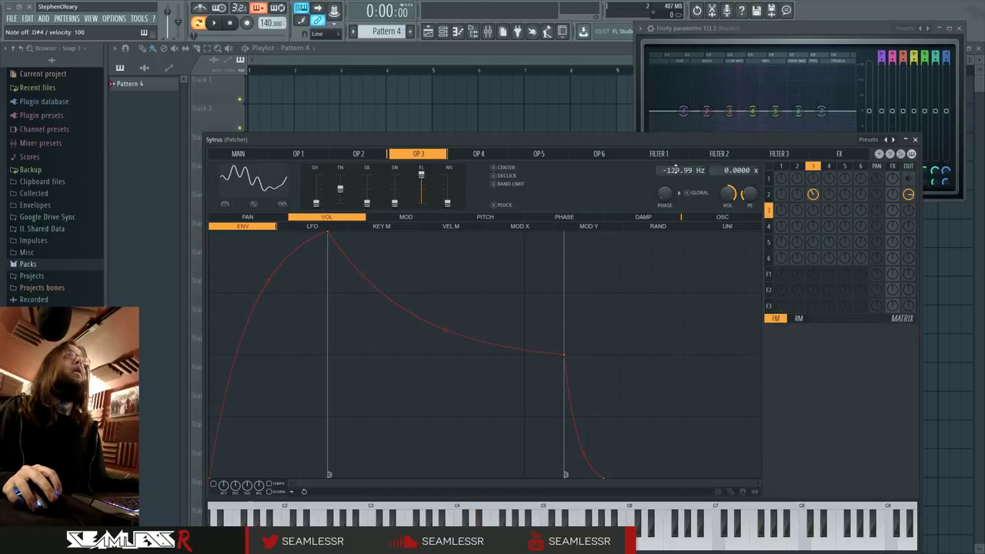
key("d")
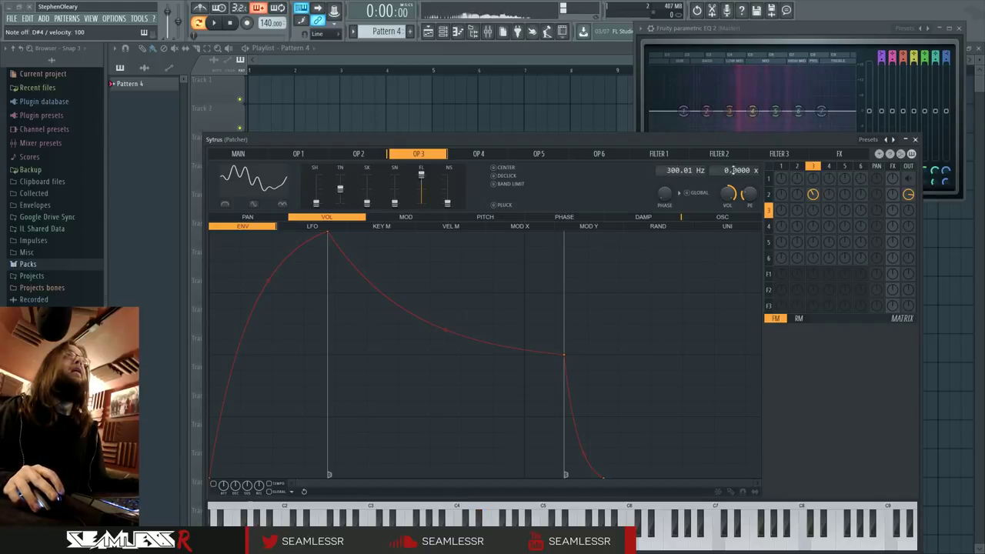
- Set operator 2's frequency offset to 777 Hz and play D#4 to check the click
left_click(798, 166)
key("d")
left_click_drag(670, 171, 673, 156)
key("d")
key("d")
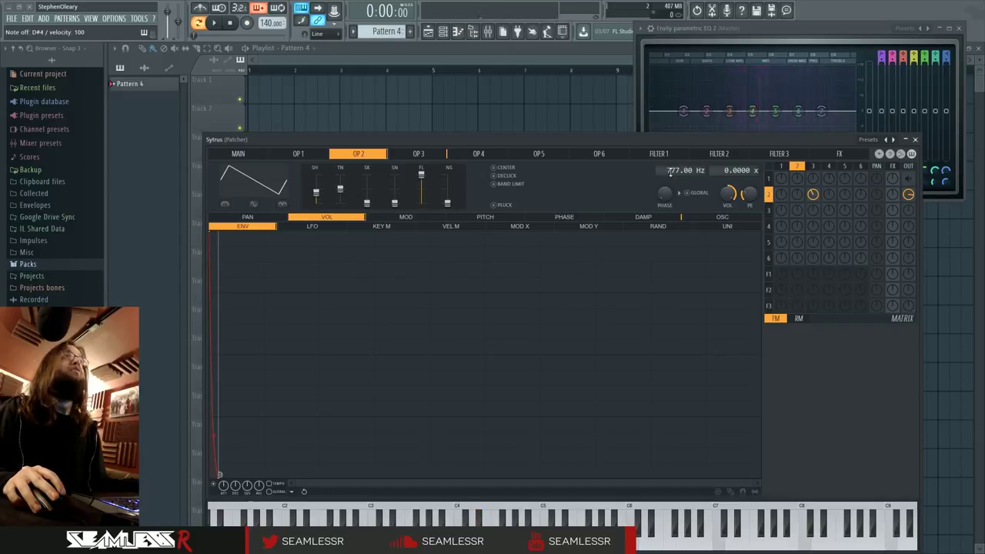
- Restore operator 1's output and adjust operator 3's frequency modulation on operator 2 while playing D#4
key("d")
key("d")
key("d")
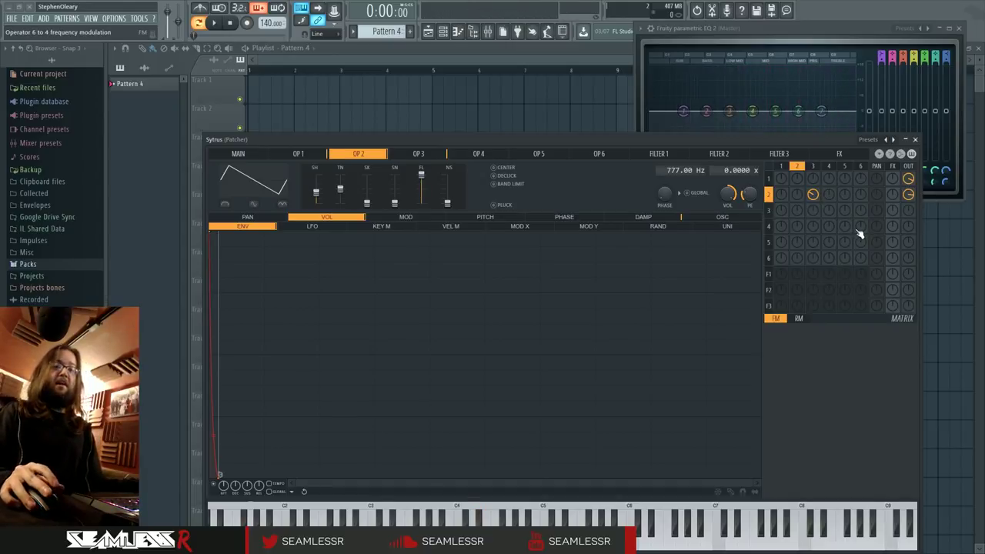
key("d")
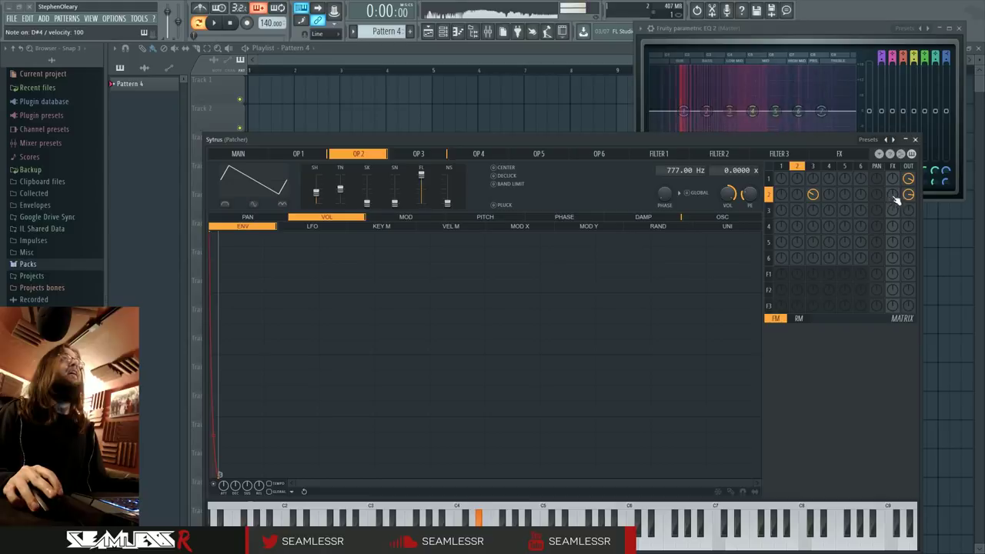
- Raise operator 2's output level and play G4, D#4 and E4 to hear the click with the body
key("g")
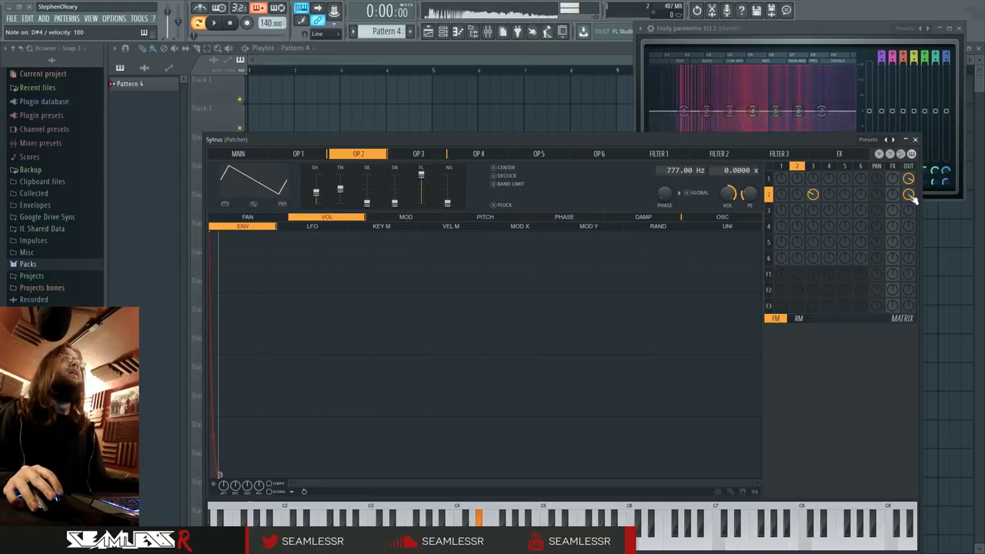
key("d")
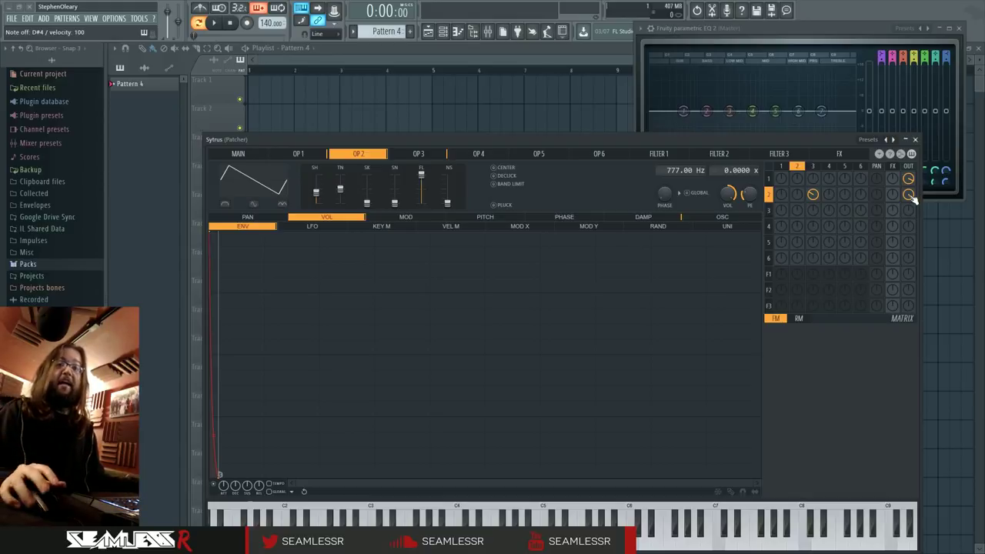
key("v")
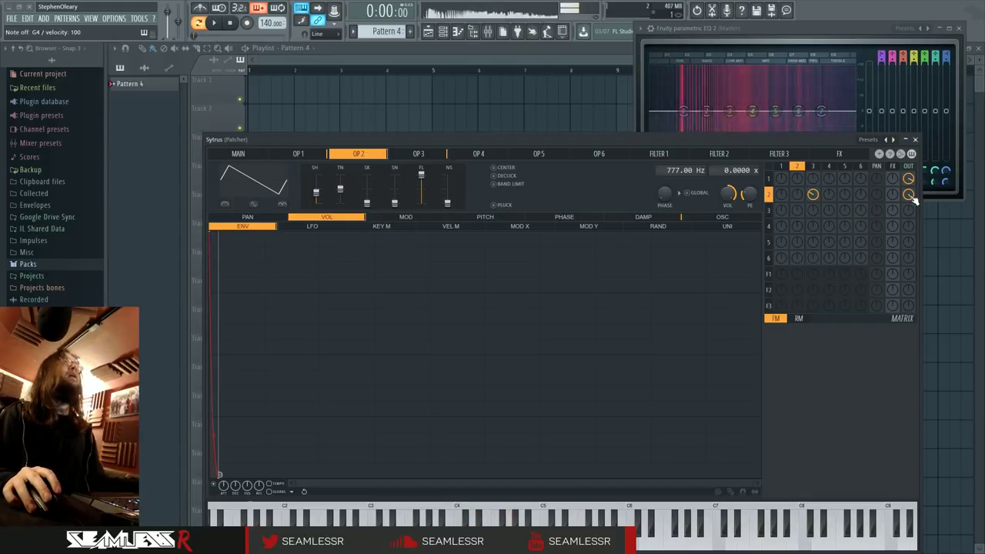
key("c")
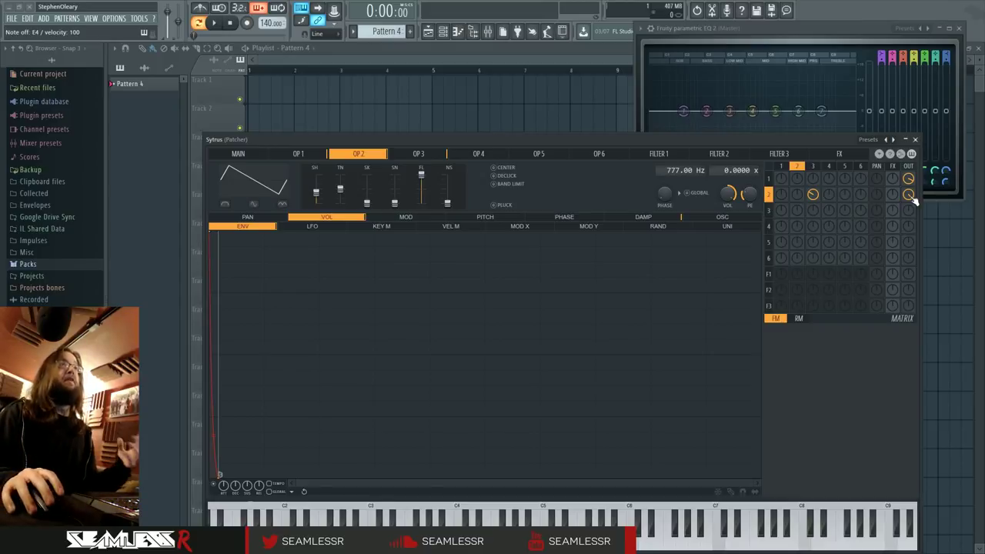
- Mute and restore the outputs of operators 2 and 1 while playing G4 and E4 to compare the layers
right_click(911, 198)
key("b")
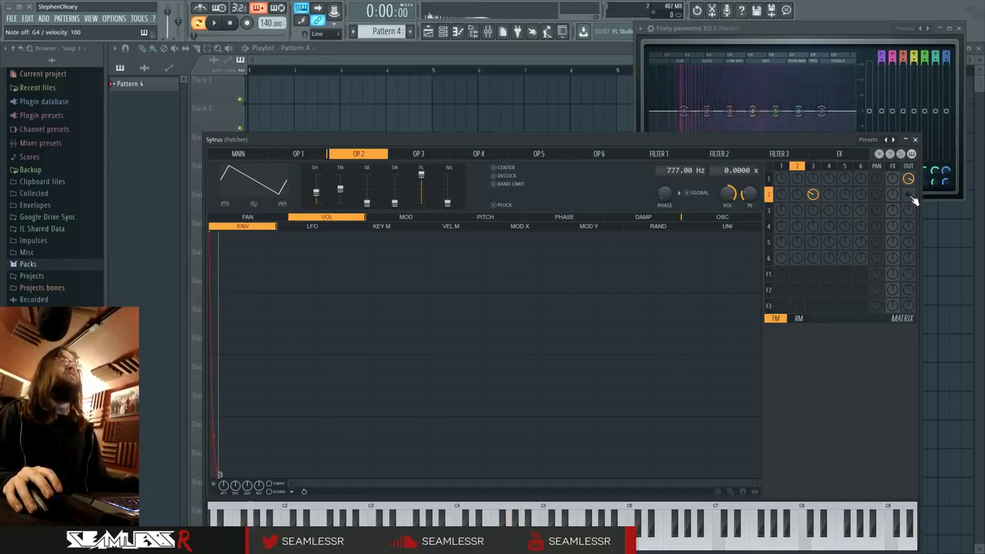
right_click(909, 180)
key("b")
right_click(909, 180)
right_click(909, 194)
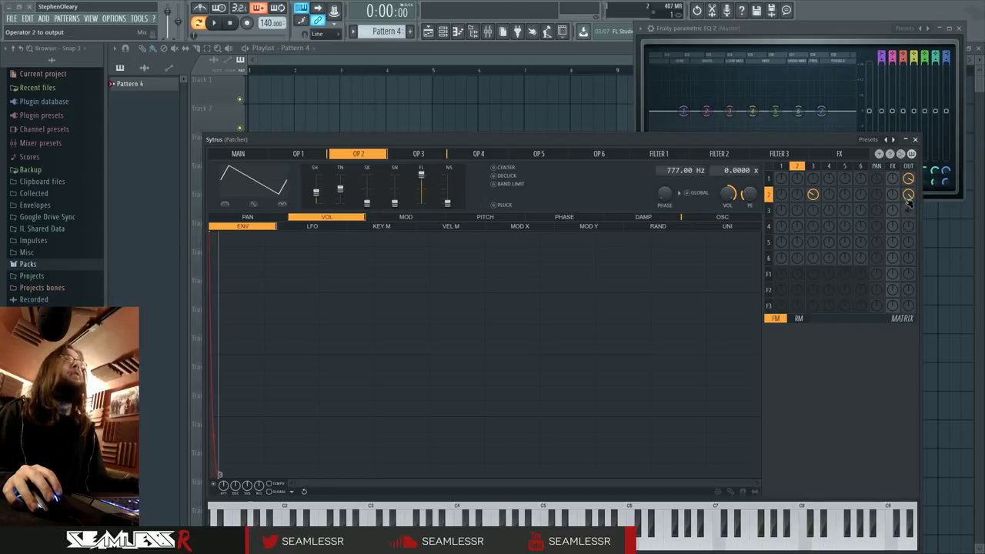
key("b")
key("c")
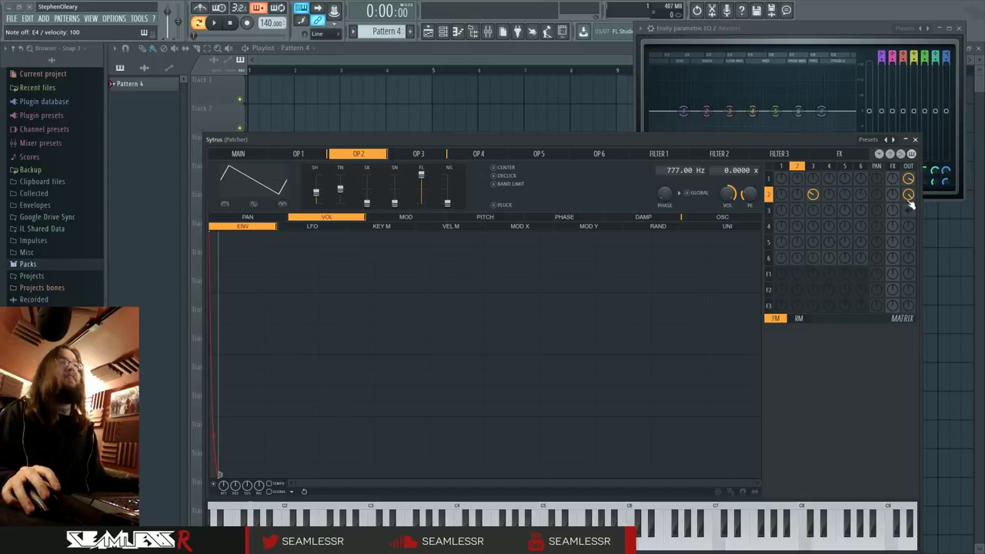
- Give operator 3's volume a slight random variation by lowering the end of its random curve
left_click(814, 167)
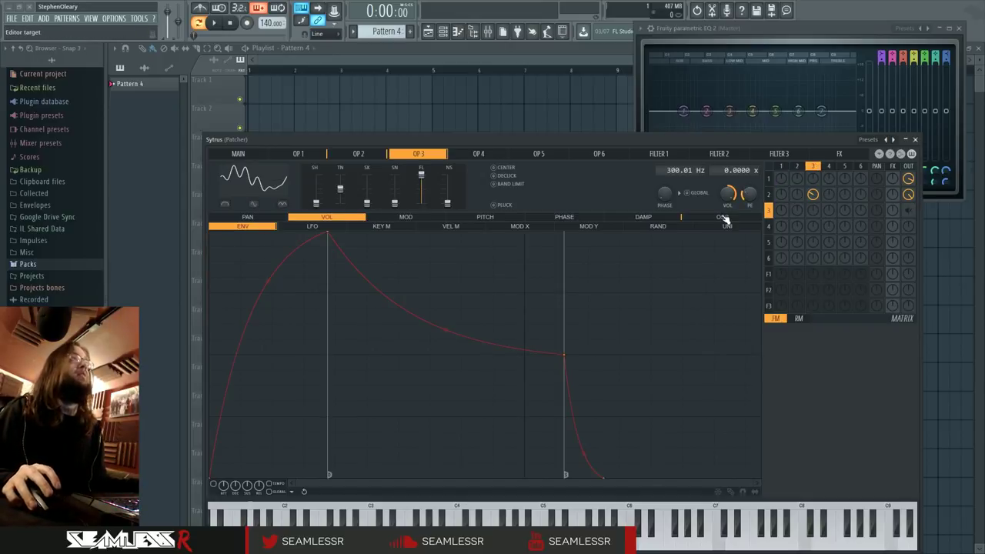
left_click(656, 226)
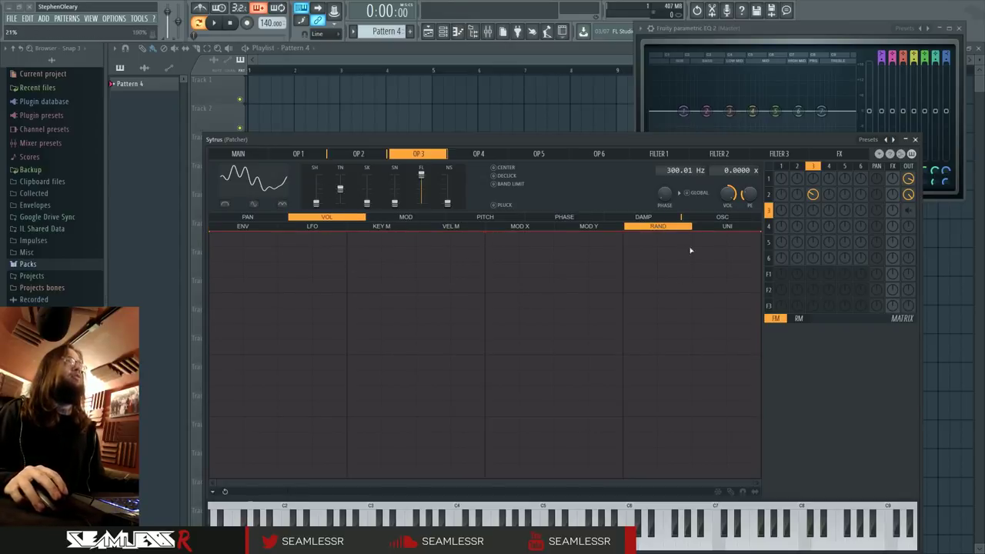
left_click_drag(761, 232, 762, 250)
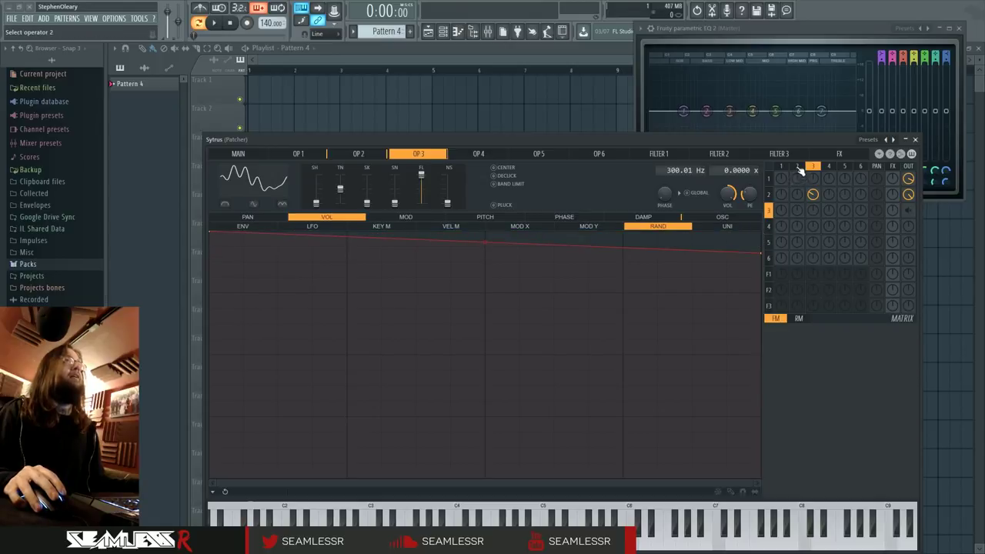
- Add a slight upward random variation to operator 2's phase and play E4 to check it
left_click(798, 167)
left_click(564, 217)
left_click_drag(752, 352, 762, 334)
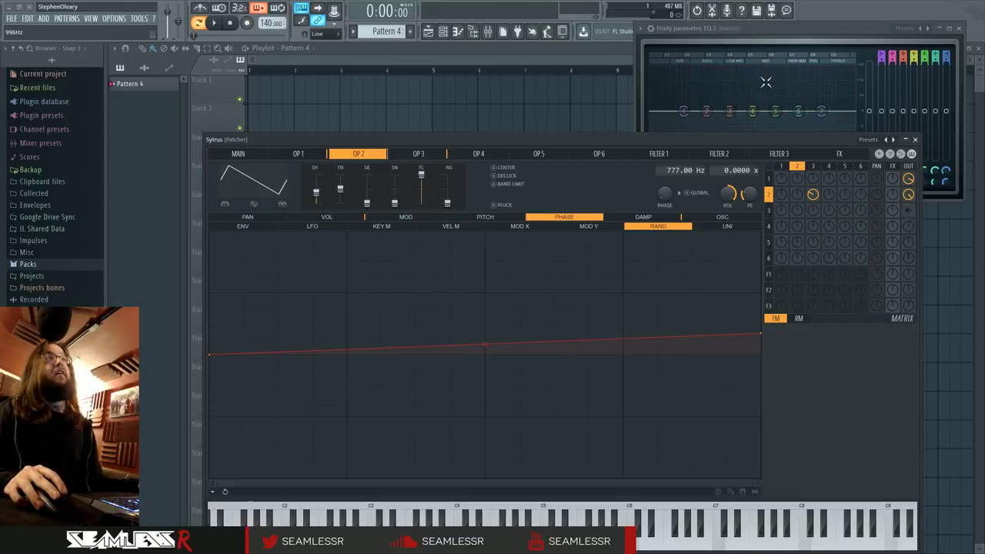
key("c")
key("c")
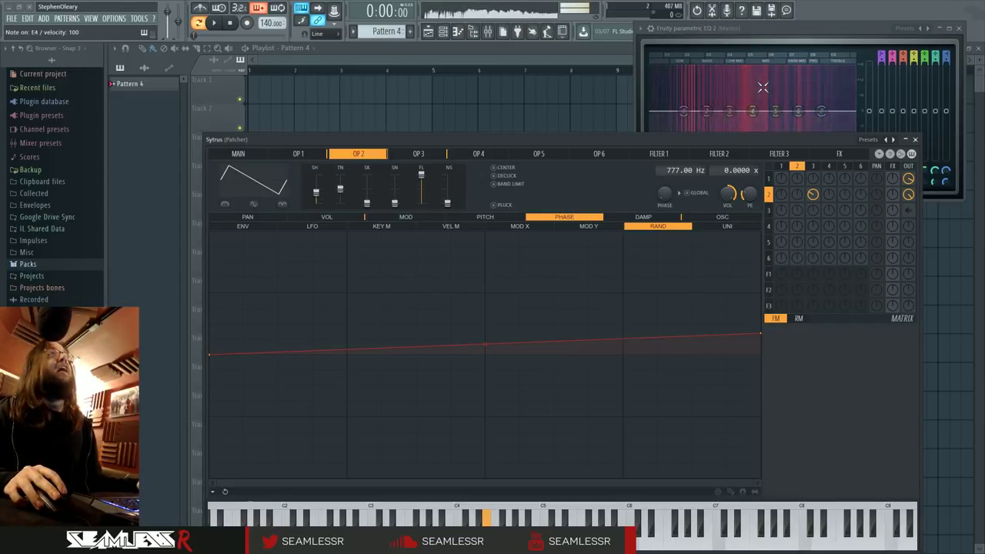
- Add a random pitch variation of -10% to operator 3 and play E4
left_click(814, 166)
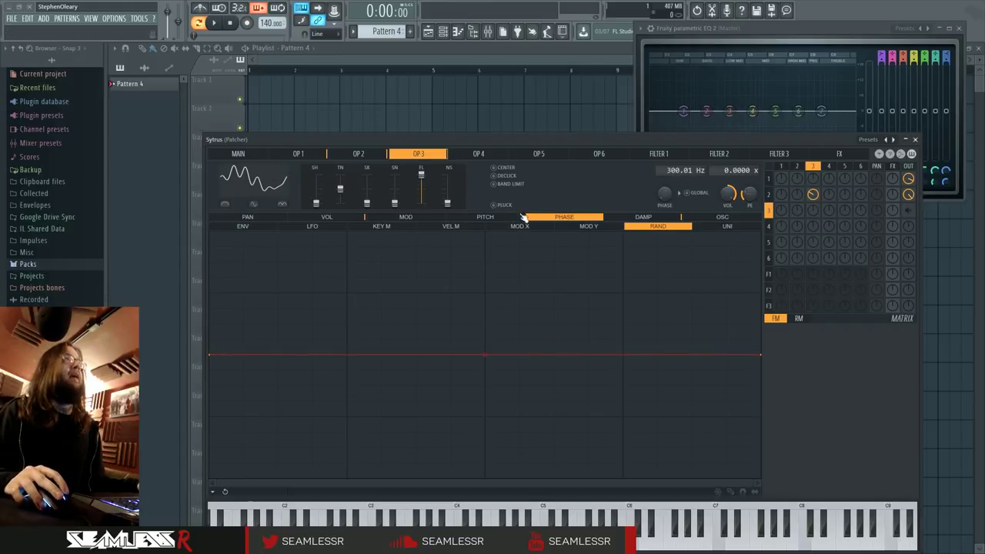
left_click(496, 218)
left_click_drag(762, 356, 764, 368)
key("c")
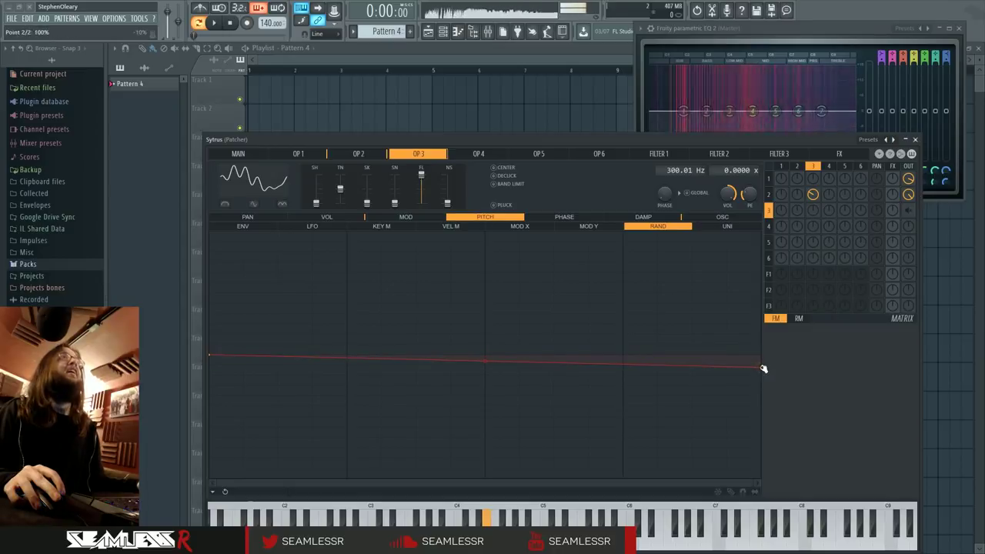
- Try a 100% random pitch variation on operator 2, and reduce it to a slight upward slope while playing E4
left_click(800, 167)
left_click_drag(763, 355, 766, 231)
key("c")
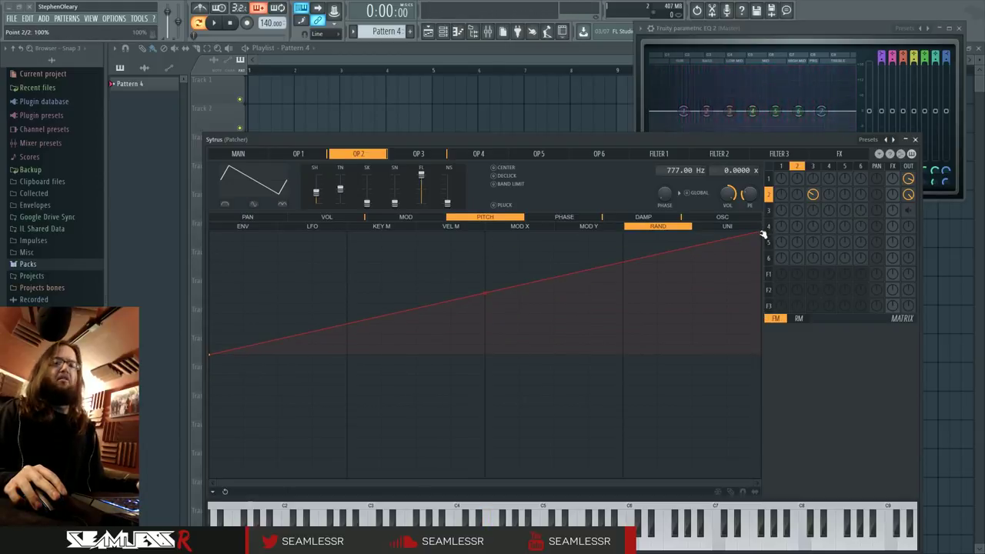
left_click_drag(763, 234, 764, 315)
key("c")
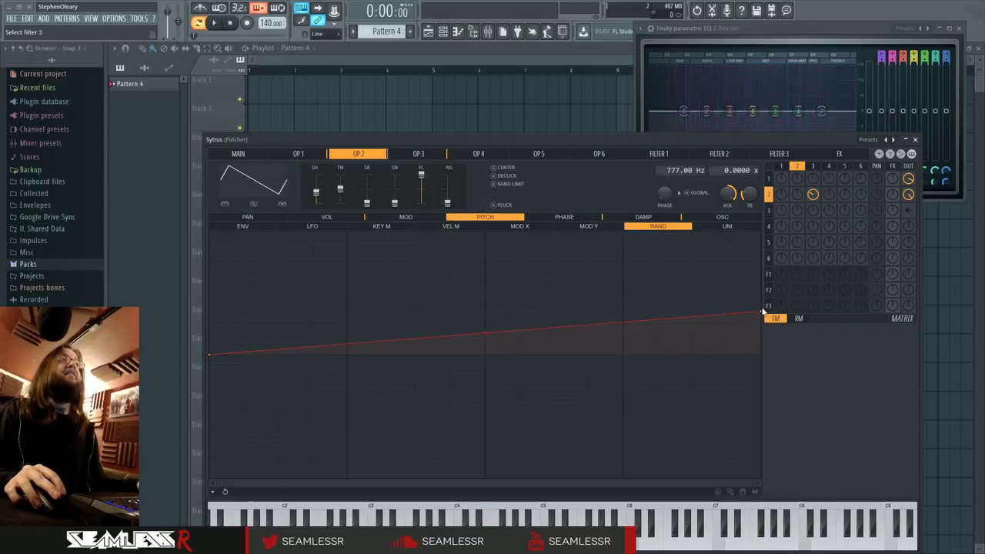
left_click_drag(760, 313, 766, 319)
key("c")
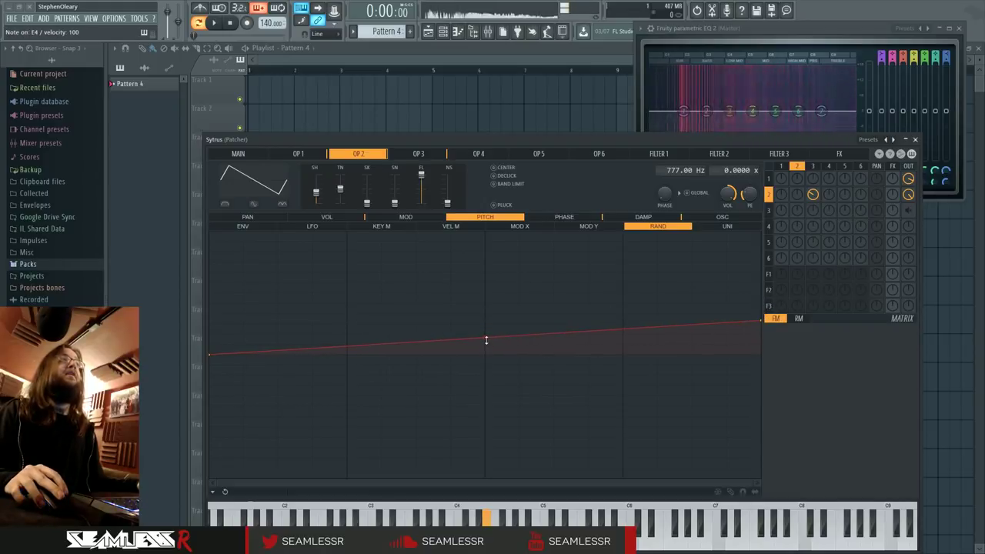
- Add a slight downward random variation to operator 1's phase and play a note to check the kick
left_click(792, 178)
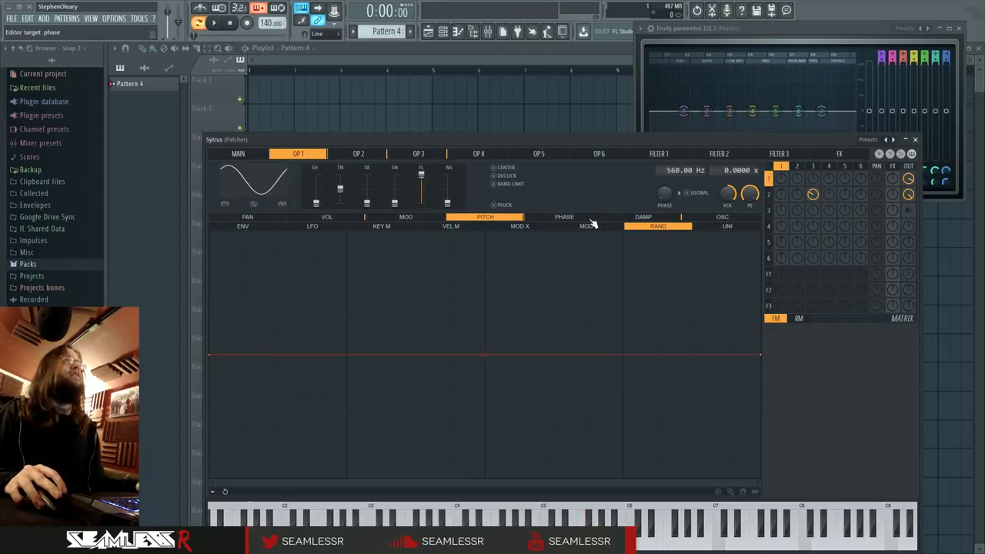
left_click(531, 219)
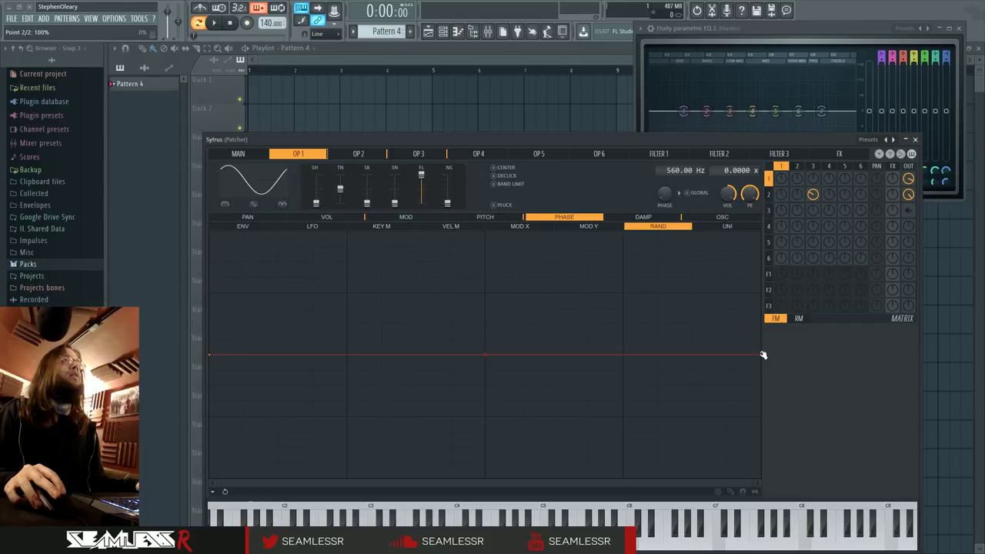
left_click_drag(763, 355, 760, 371)
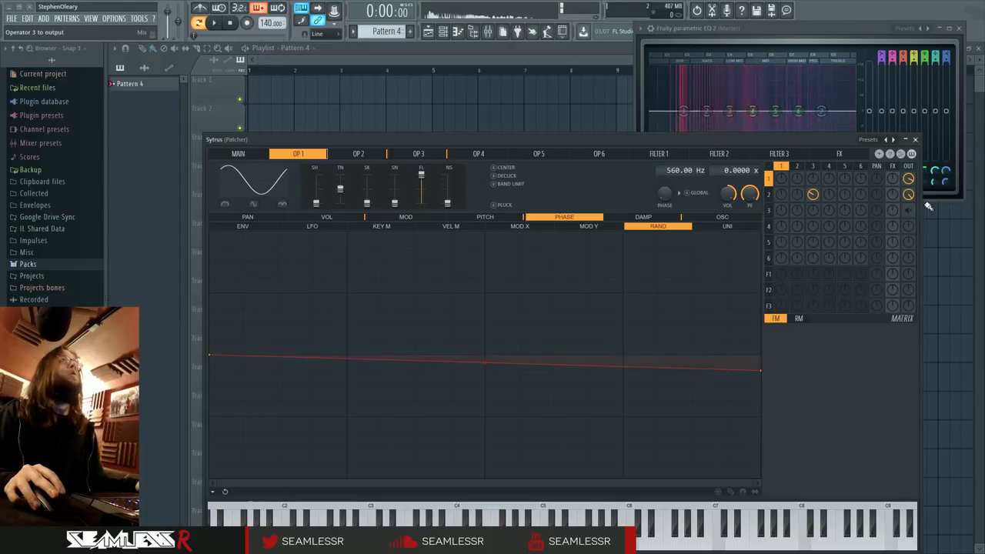
key("v")
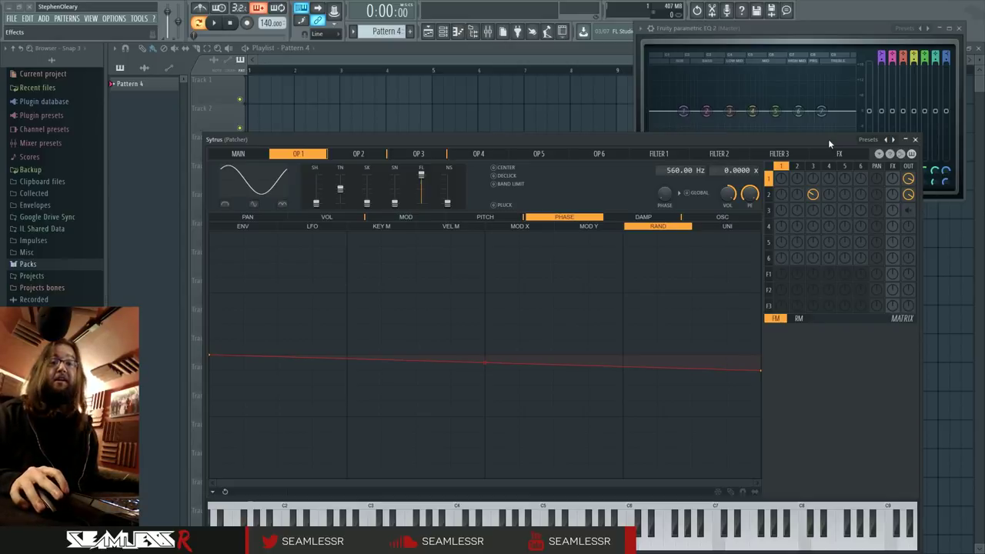
left_click(35, 264)
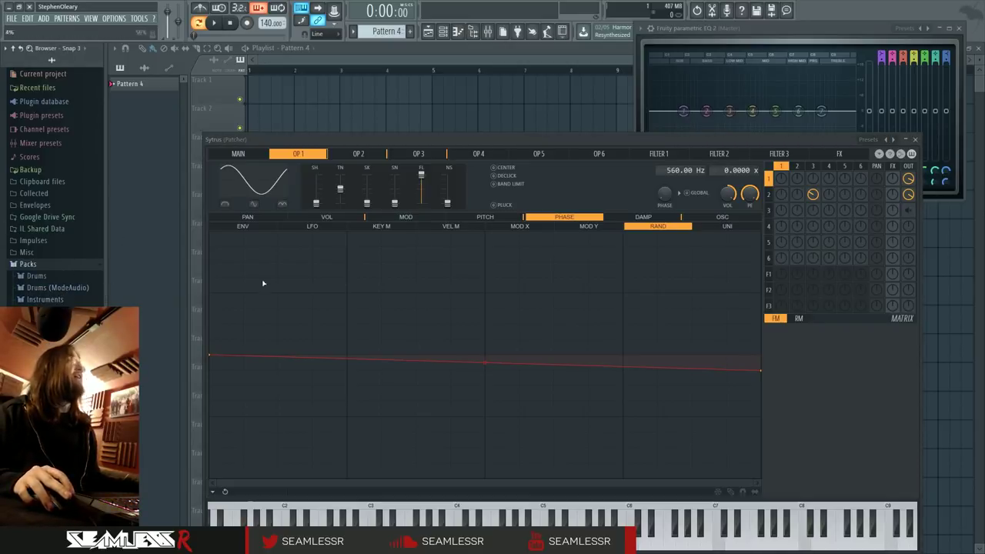
left_click(757, 28)
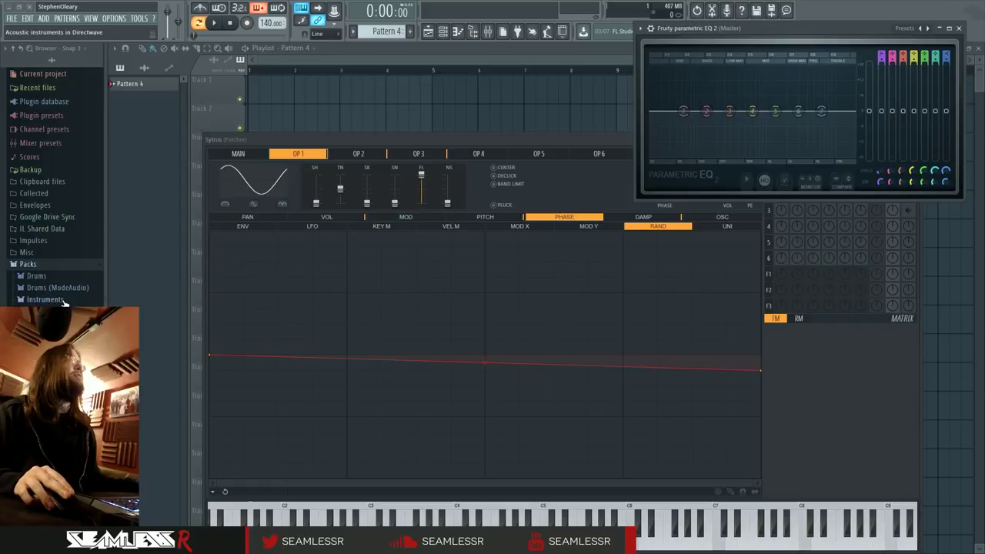
left_click(376, 139)
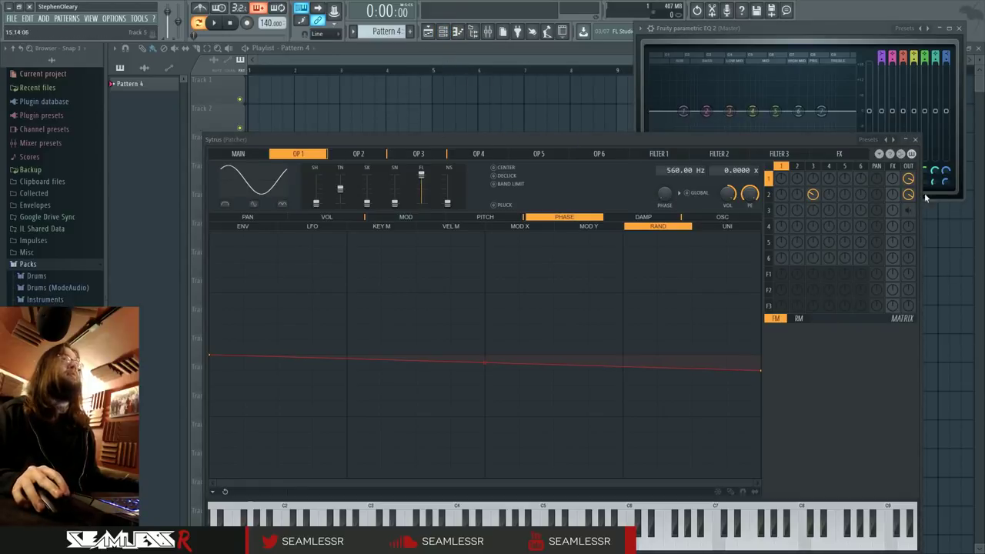
- Close Sytrus, clone the Patcher channel in the channel rack, and move the new Patcher #2 window clear
left_click(915, 140)
left_click_drag(505, 384, 569, 266)
right_click(512, 303)
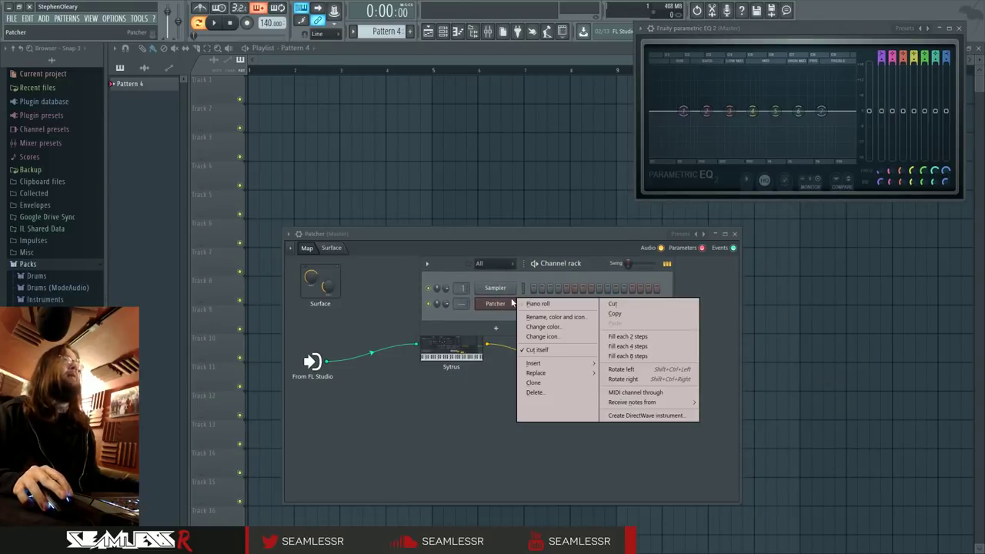
left_click(550, 384)
left_click_drag(486, 246, 445, 156)
- Open Sytrus in Patcher #2 and load its Default preset
double_click(466, 260)
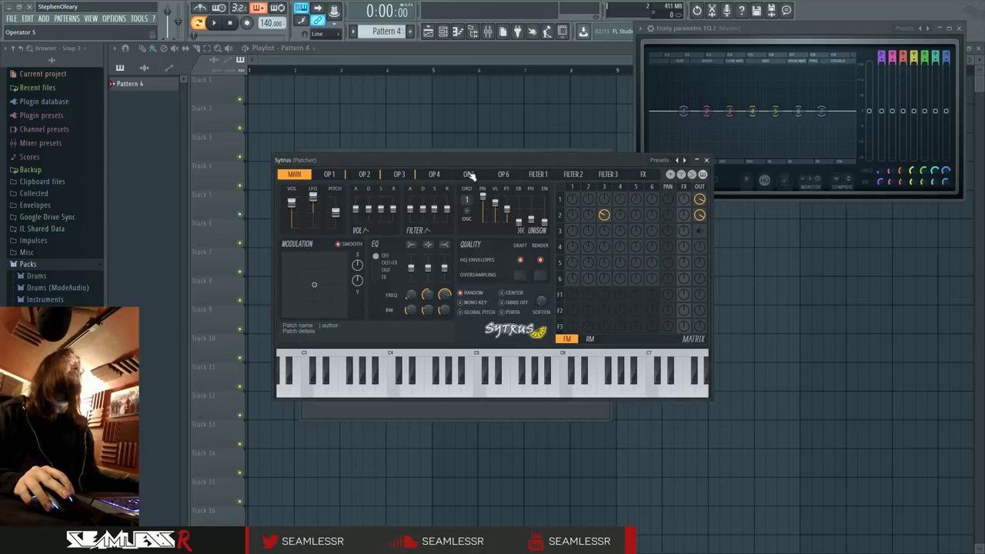
left_click(680, 161)
left_click(691, 433)
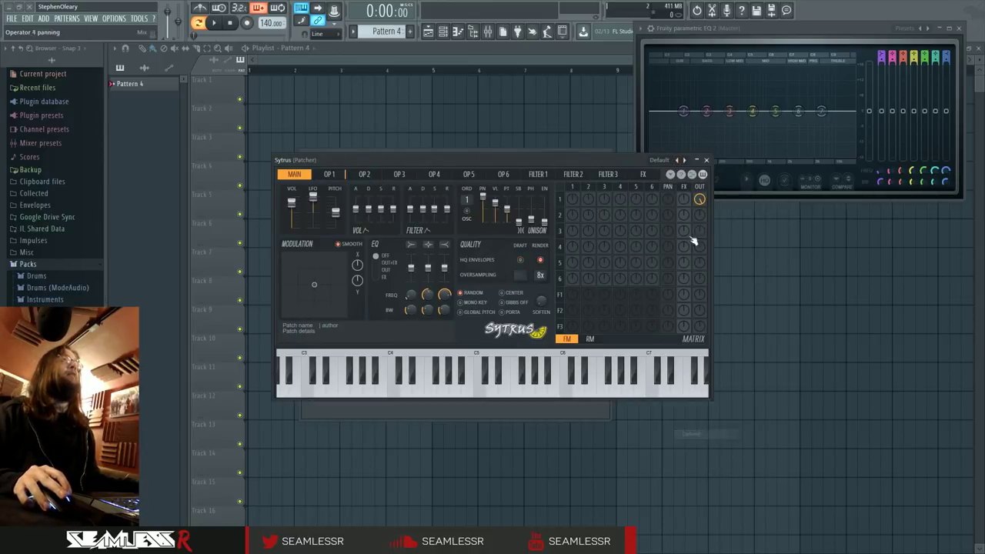
- Show operator 1 of the reset Sytrus, play F4, and reposition the Sytrus and Parametric EQ 2 windows
left_click(576, 189)
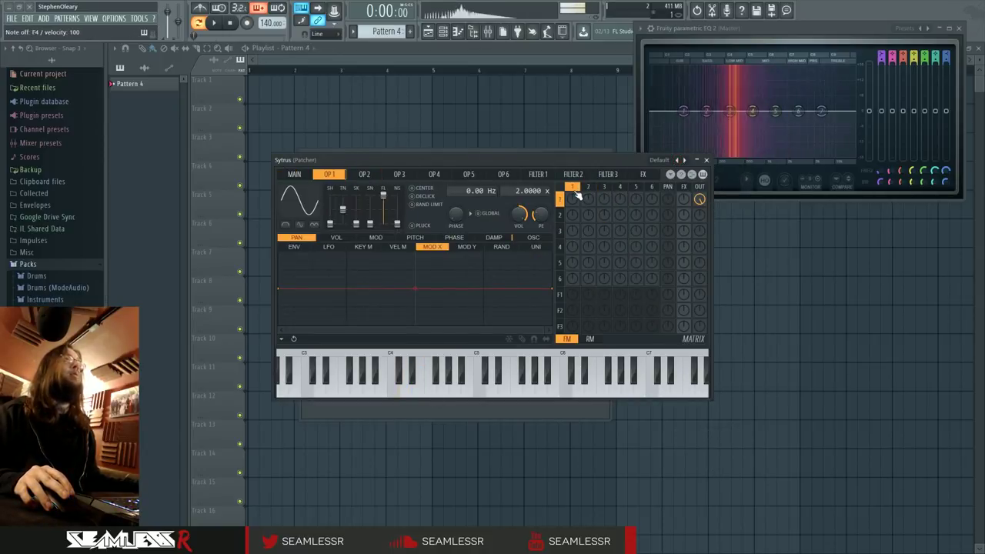
left_click_drag(606, 159, 579, 192)
left_click(764, 33)
left_click_drag(764, 32, 745, 49)
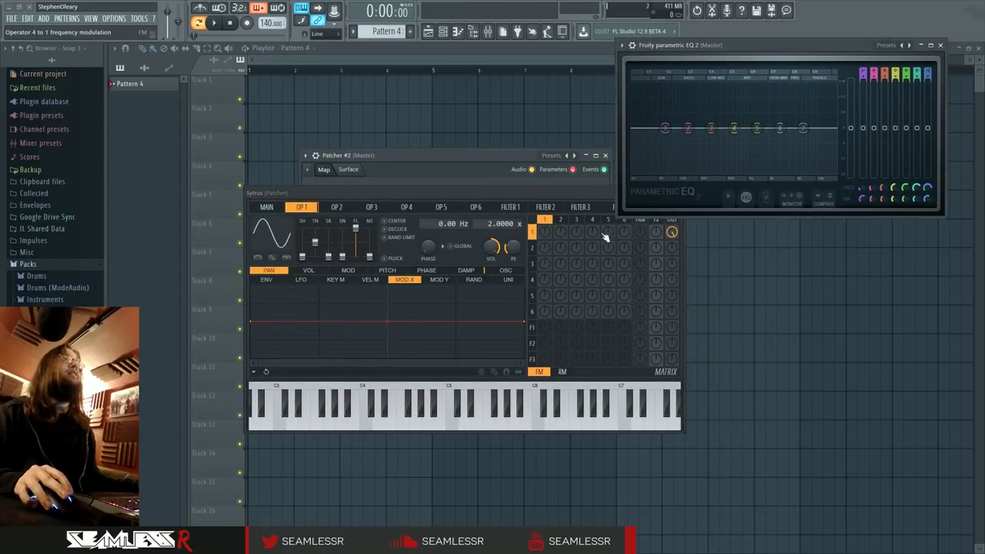
- Enlarge the Parametric EQ 2 window and preview Attack Snare samples from the Drums (ModeAudio) pack to see their spectrum
left_click_drag(616, 216, 498, 292)
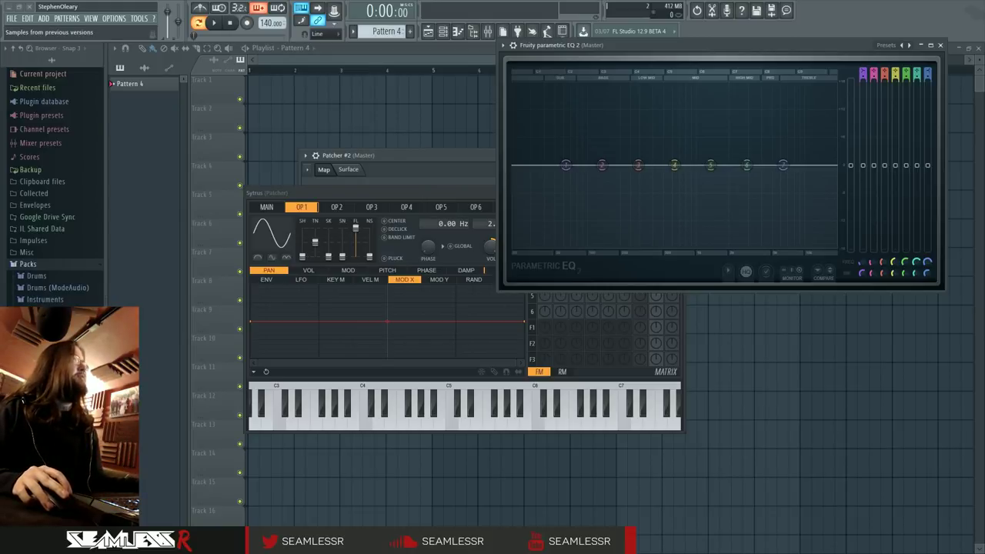
left_click(71, 289)
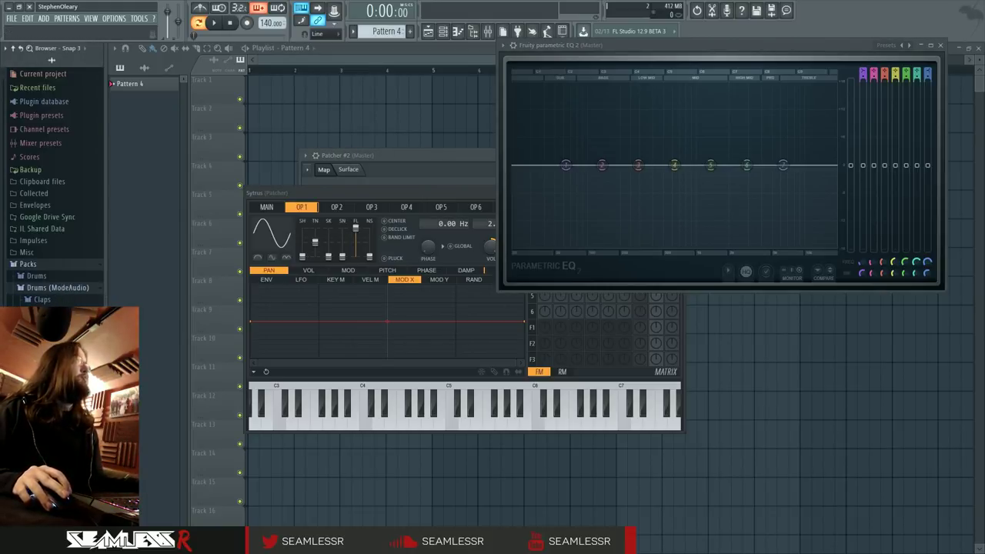
left_click(48, 405)
left_click(54, 387)
left_click(54, 376)
scroll(54, 185, "down", 8)
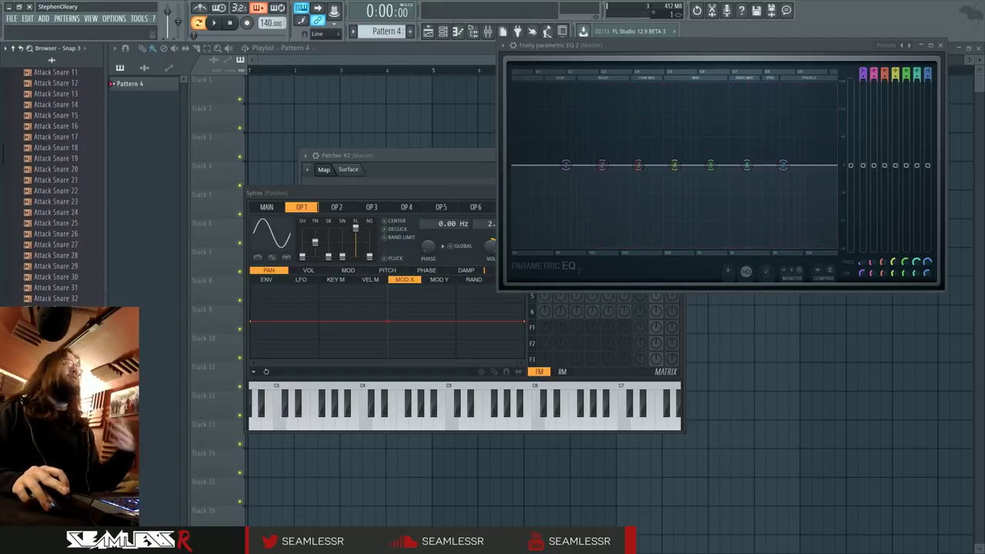
left_click(55, 460)
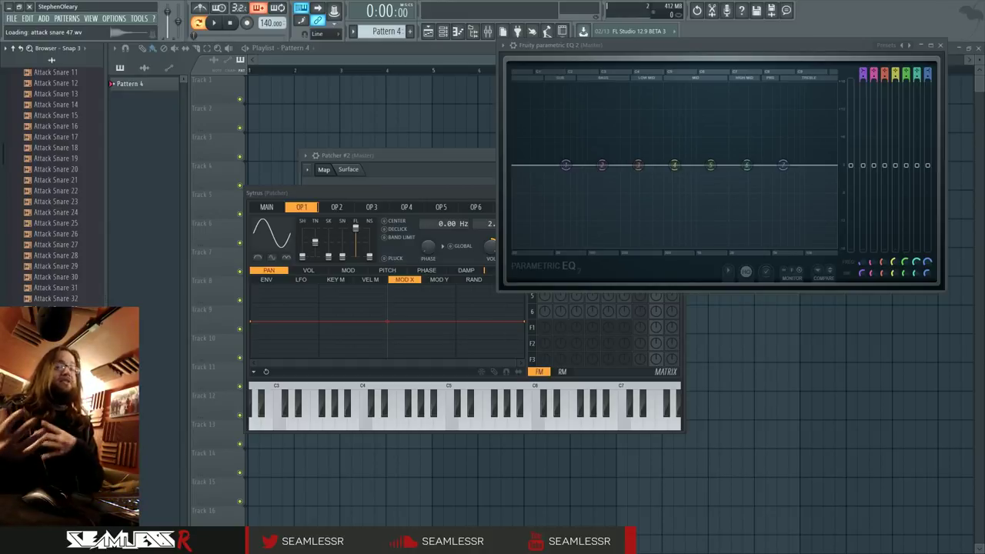
left_click(55, 438)
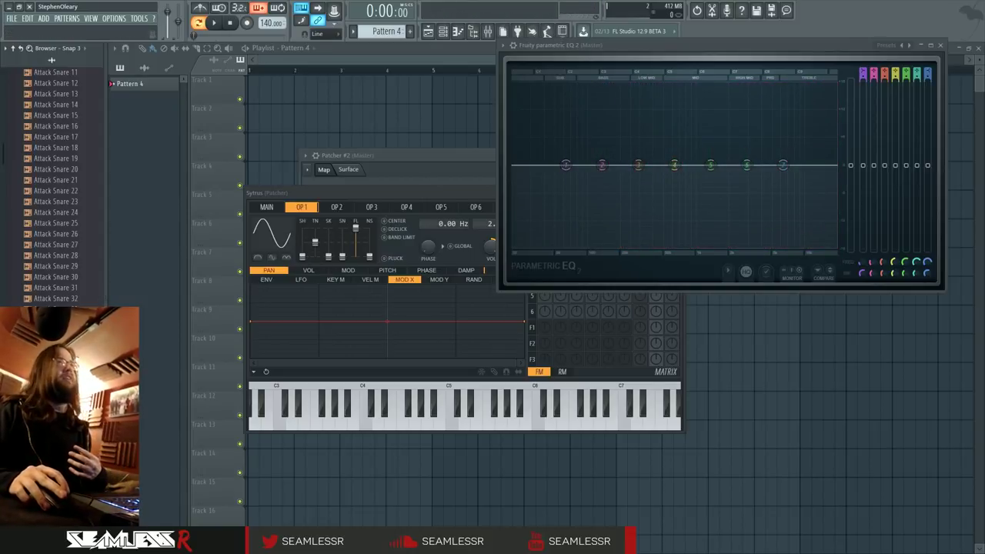
- Lower the main level in Parametric EQ 2 slightly and replay Attack Snare samples against its spectrum display
left_click_drag(852, 165, 850, 183)
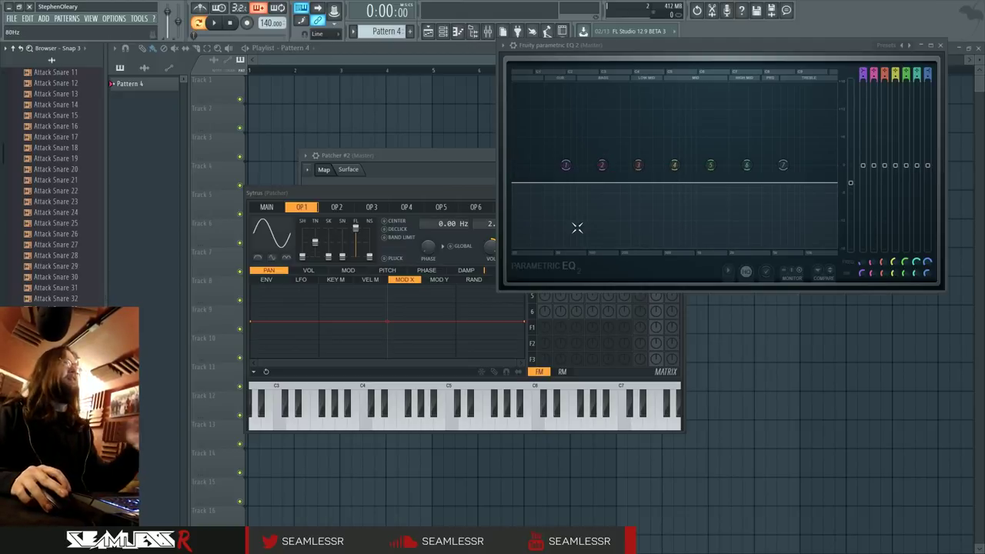
left_click(56, 428)
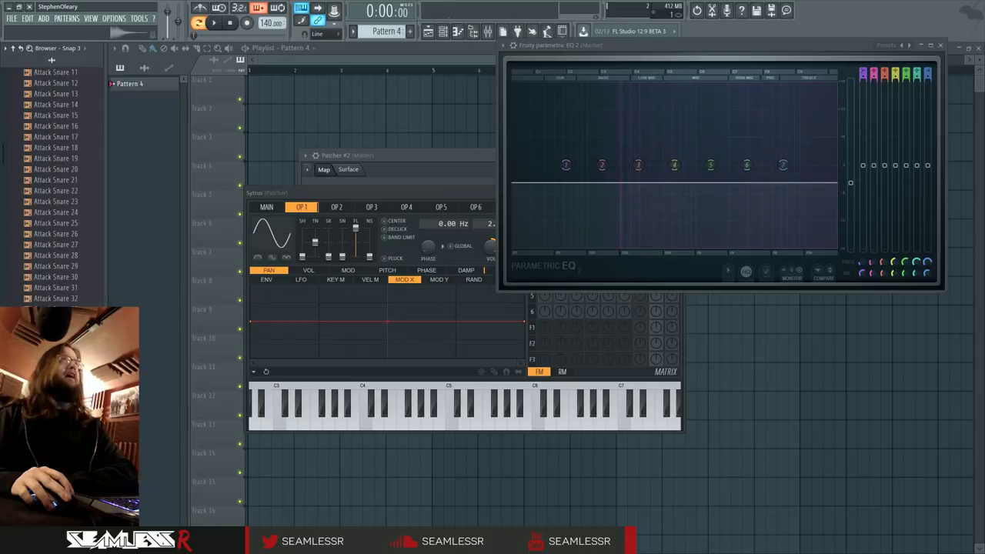
left_click(55, 439)
left_click(55, 428)
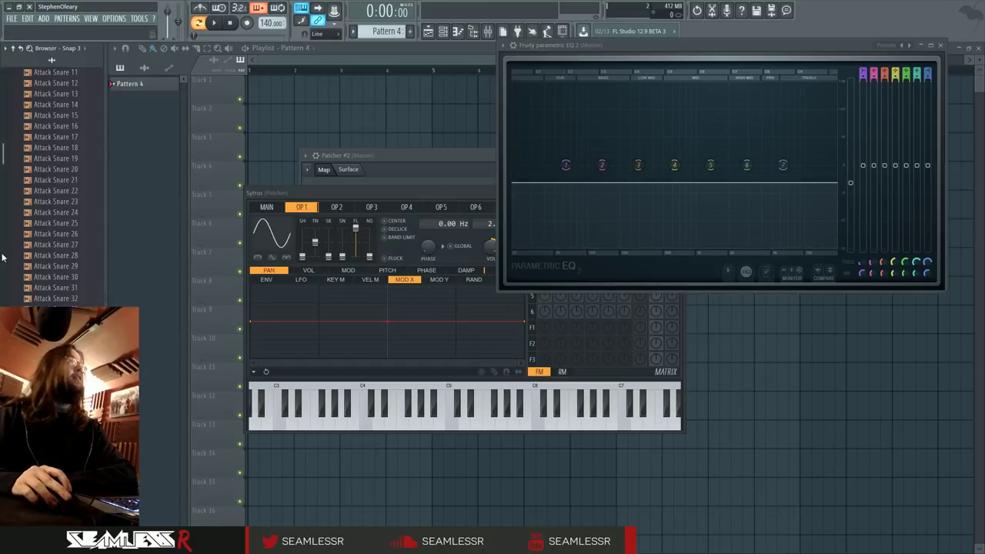
- Collapse the Drums (ModeAudio) pack and look through the browser for snares in the SeamlessR Samples folder
scroll(78, 275, "up", 10)
scroll(77, 276, "up", 1)
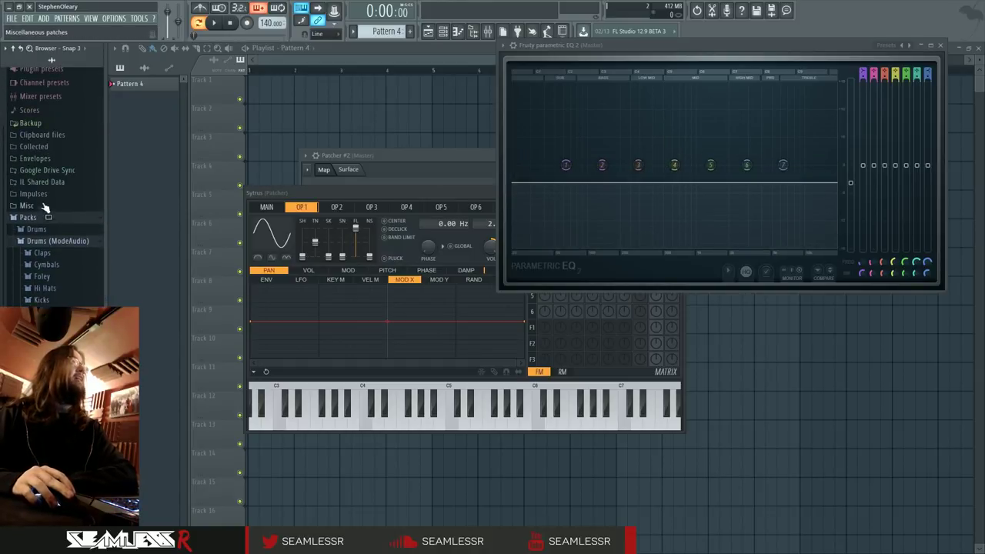
left_click(61, 243)
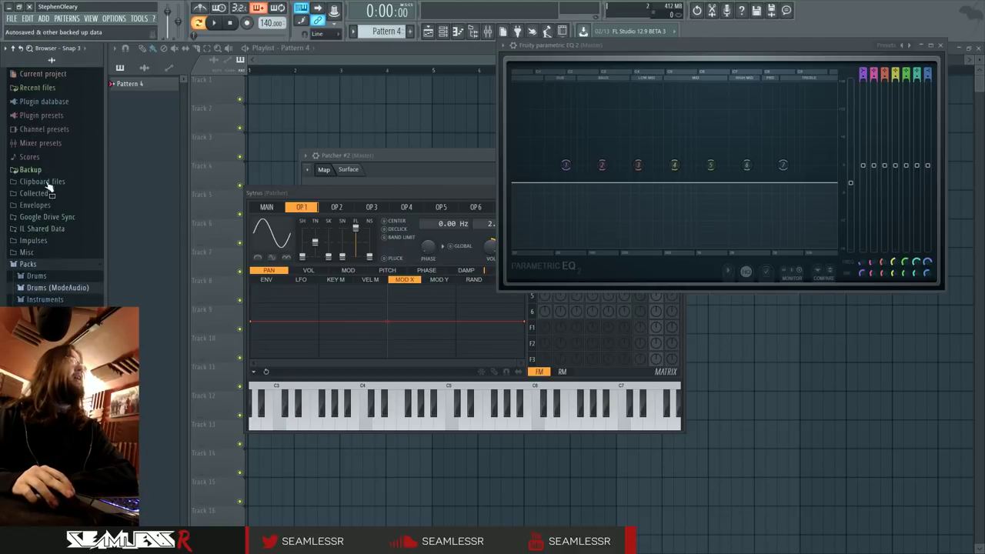
left_click(65, 276)
left_click(61, 277)
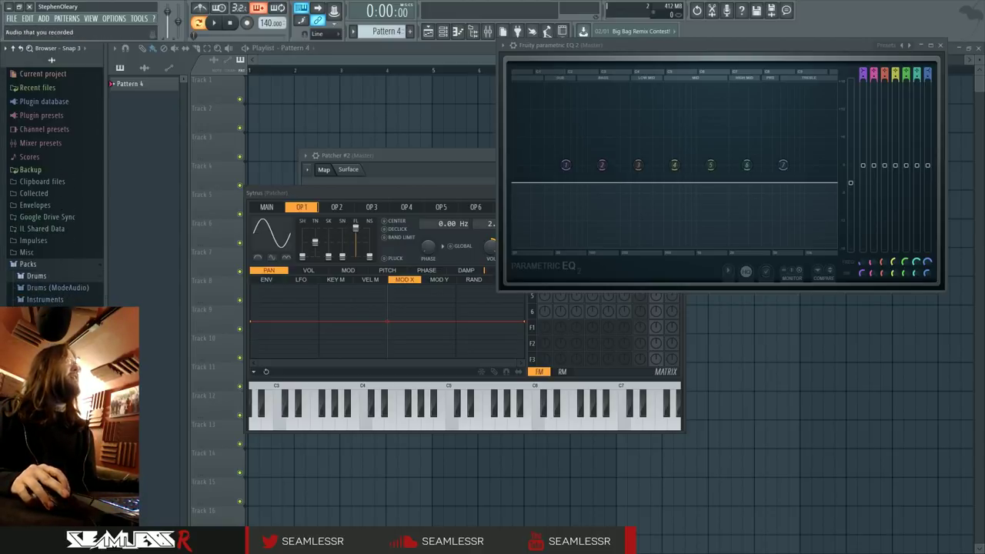
scroll(81, 282, "down", 8)
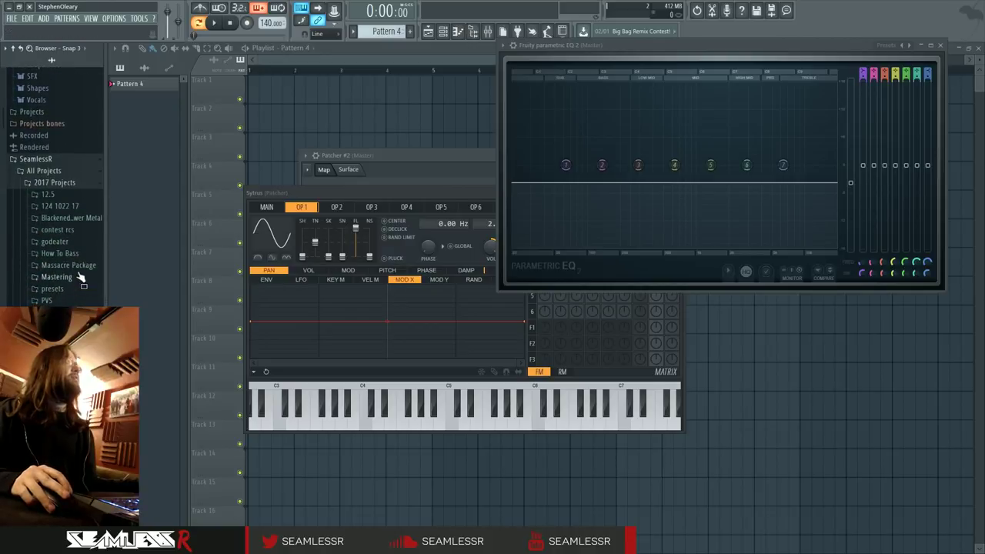
scroll(73, 200, "up", 4)
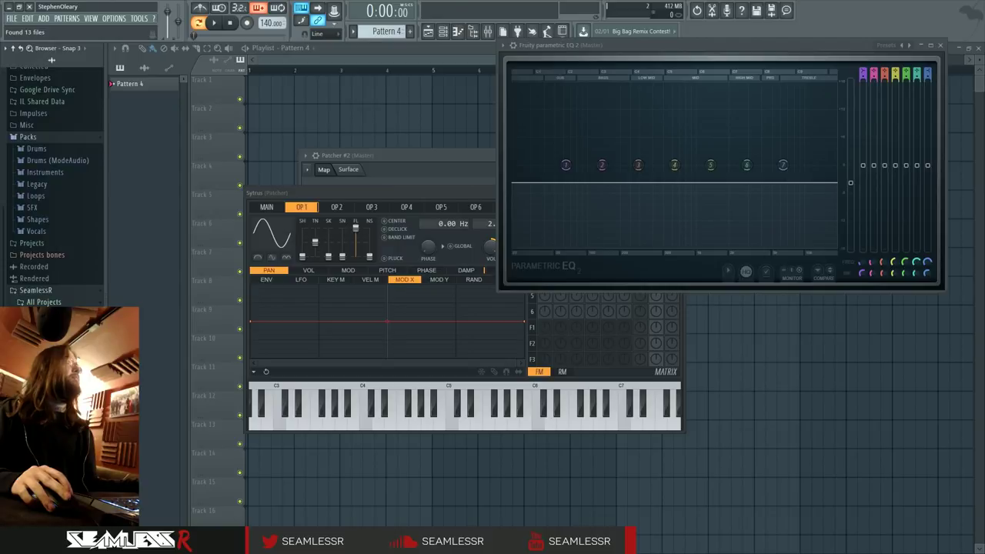
scroll(64, 302, "up", 3)
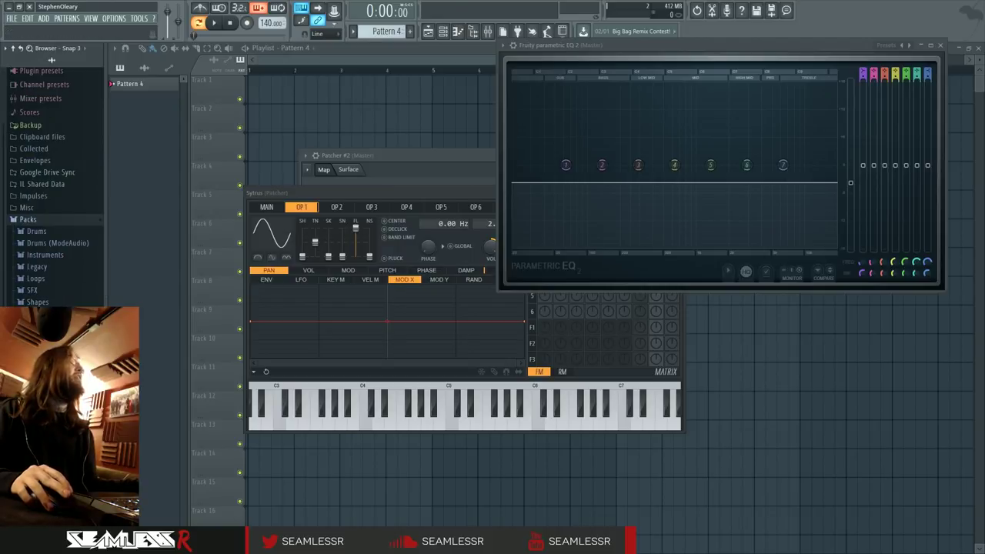
scroll(54, 188, "down", 4)
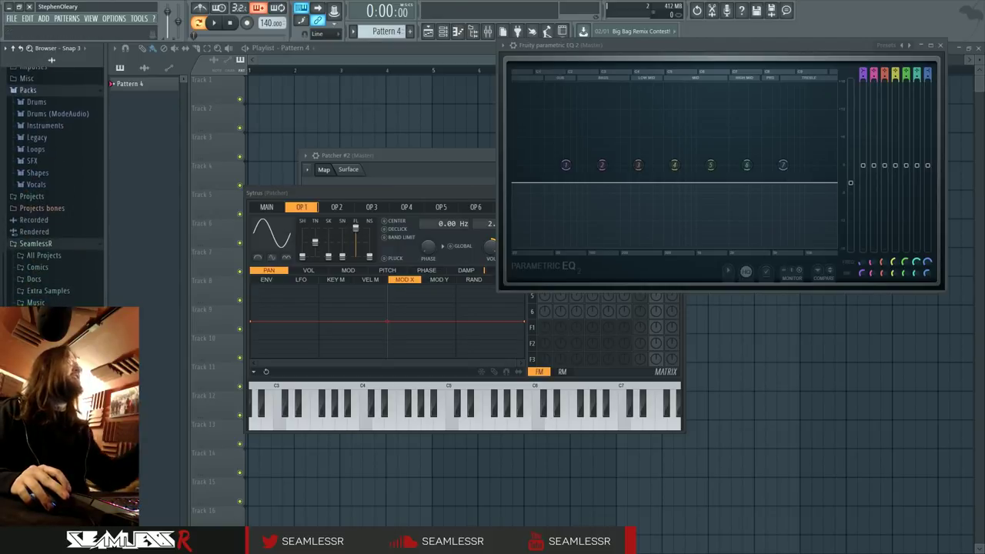
scroll(54, 189, "down", 4)
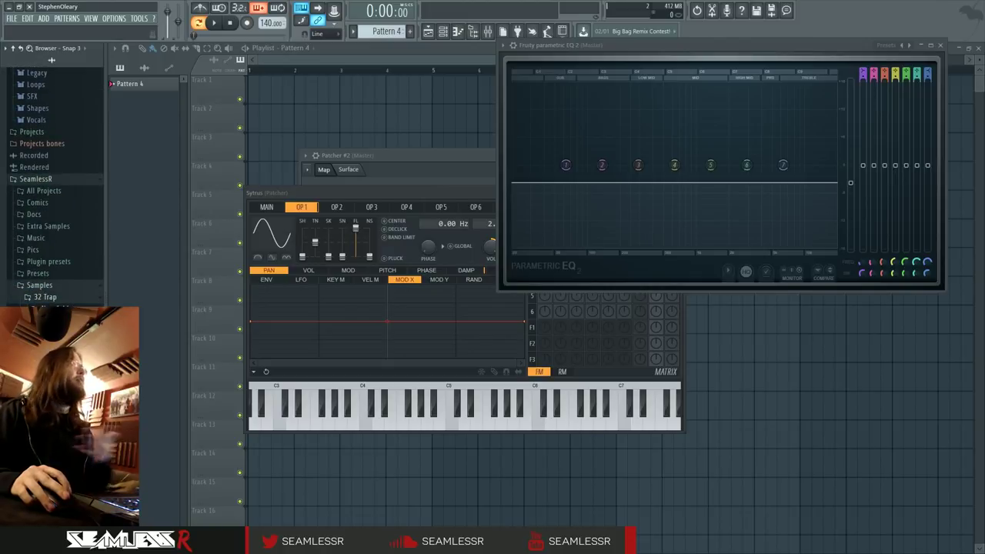
- Preview several SRT snare samples from the SeamlessR folder, including snare 7_2 and snare 1, and examine their spectrum
left_click(54, 342)
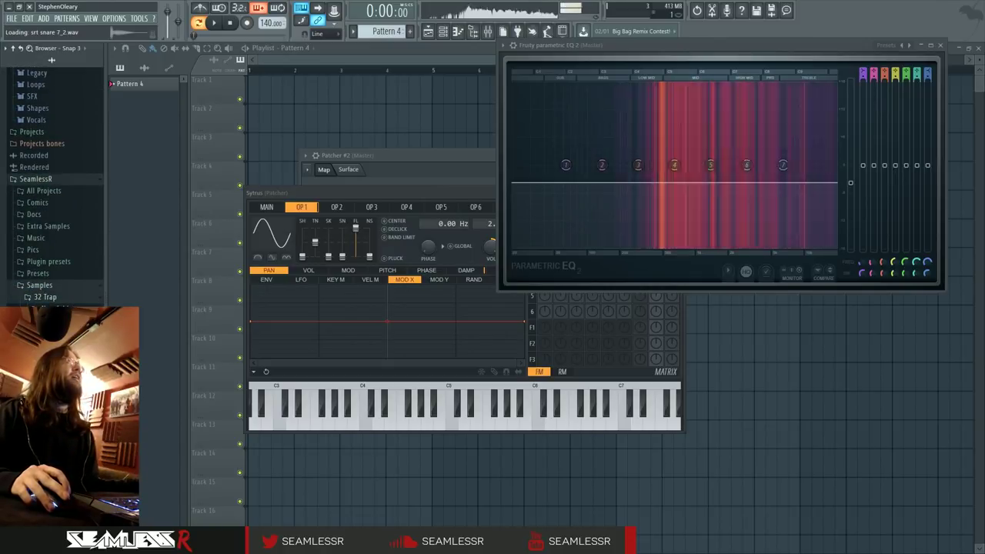
left_click(54, 342)
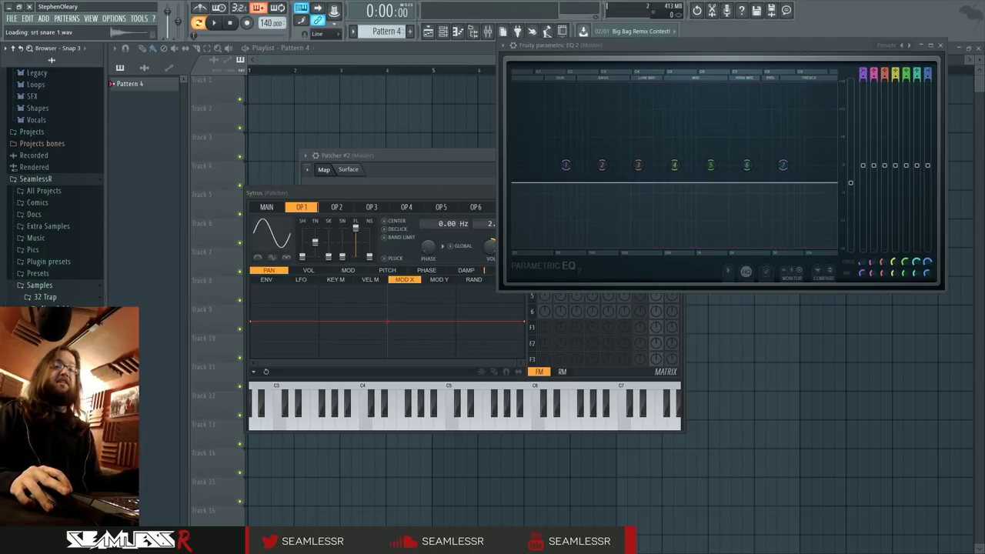
left_click(54, 355)
left_click(54, 354)
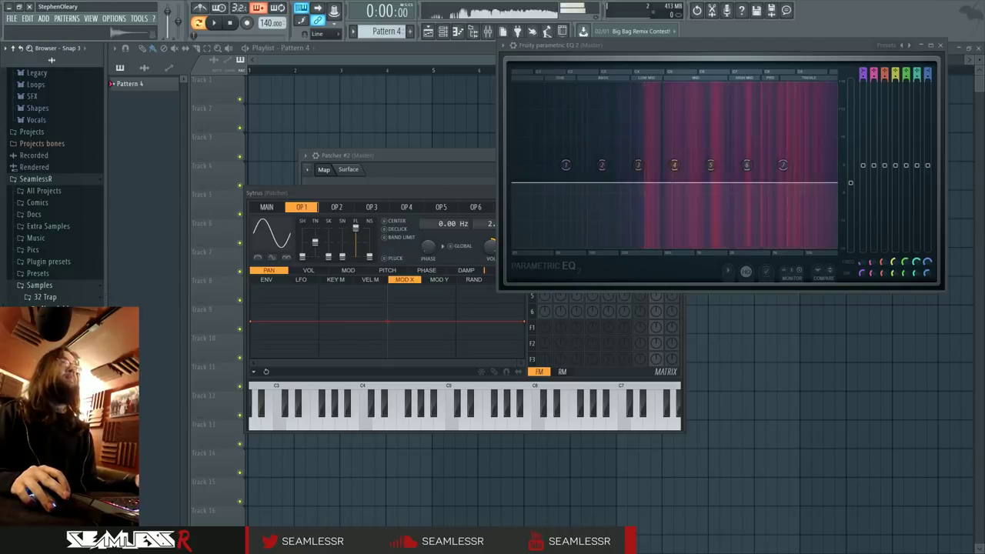
left_click(54, 365)
left_click(54, 377)
left_click(54, 389)
left_click(54, 401)
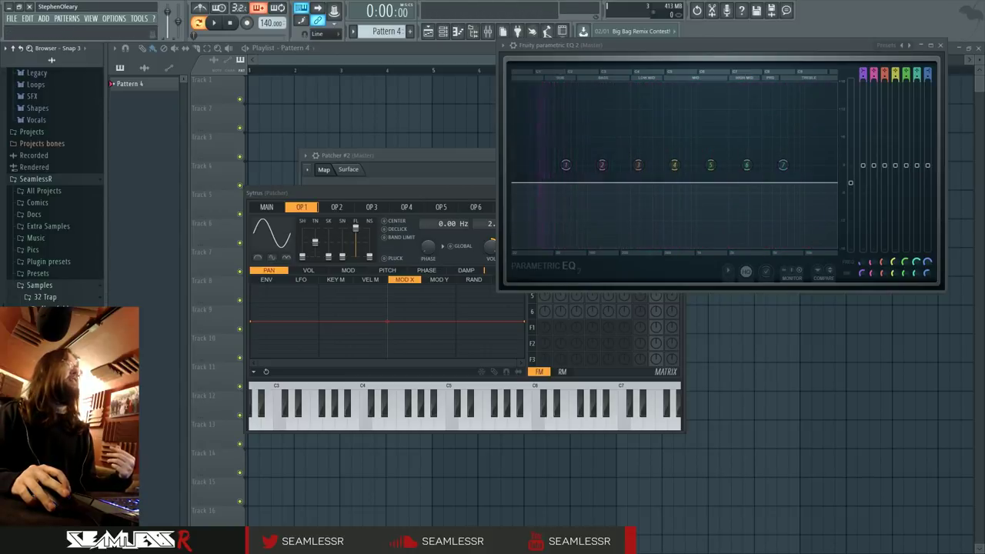
left_click(54, 400)
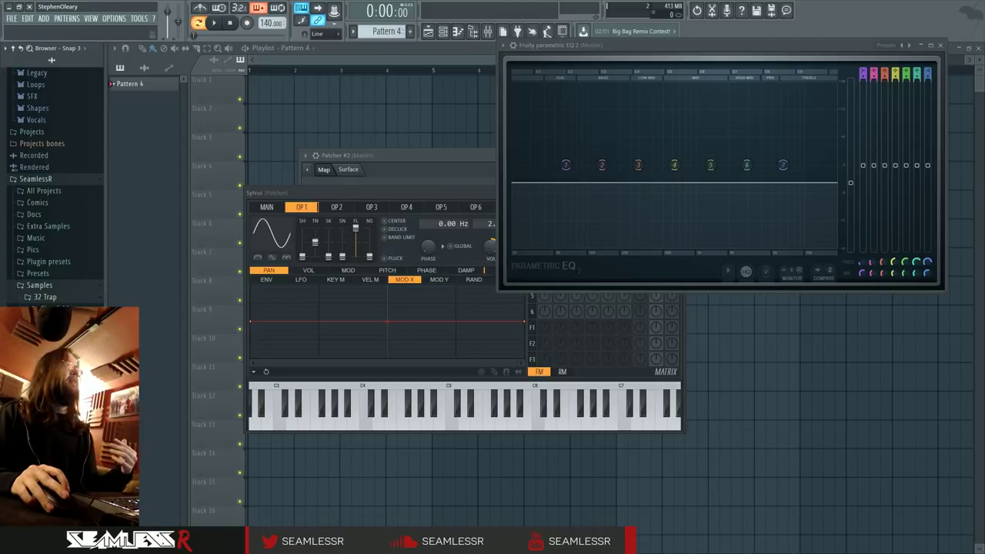
left_click(54, 400)
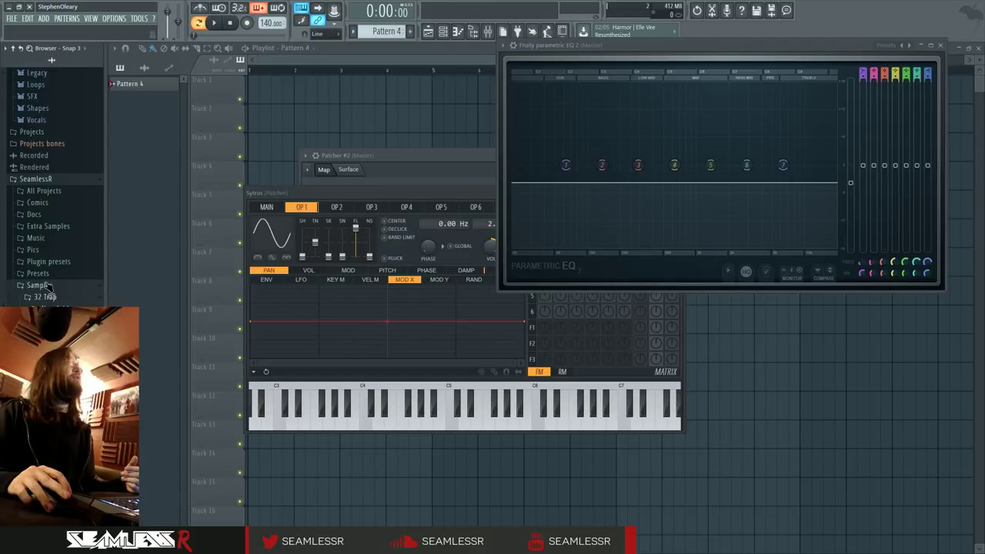
- Open the Claps folder of the Drums (ModeAudio) pack and preview several Attack Clap samples
scroll(48, 287, "up", 5)
left_click(71, 244)
left_click(77, 254)
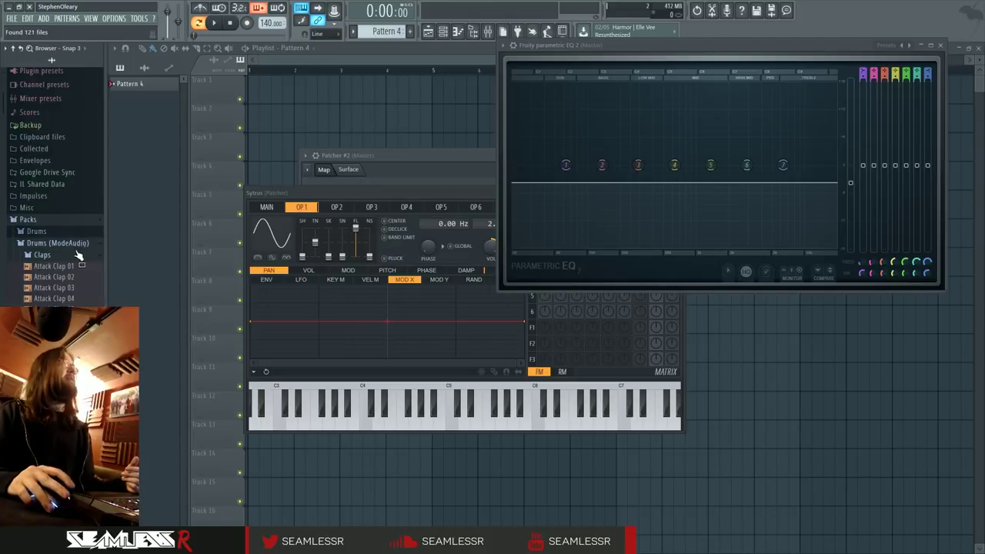
left_click(69, 289)
left_click(71, 310)
left_click(69, 331)
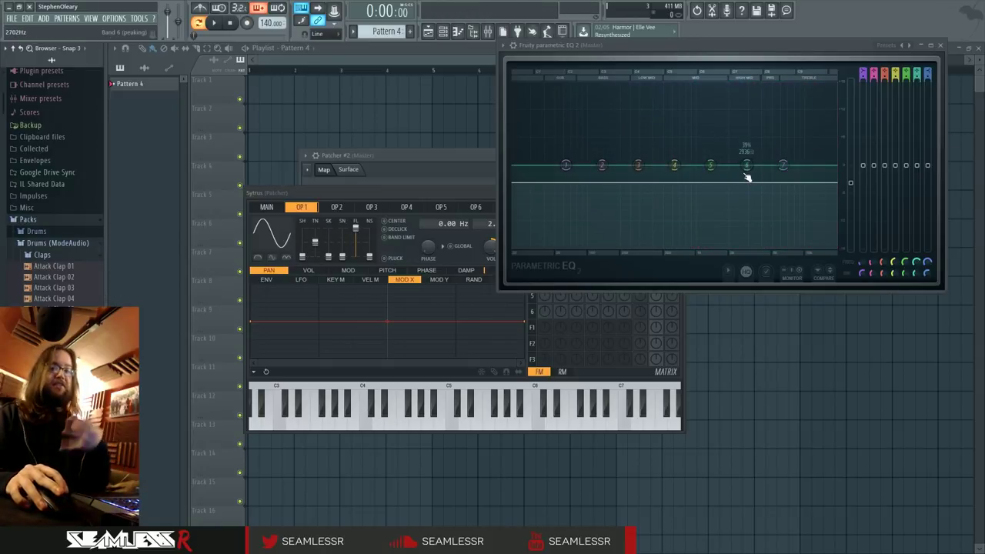
- Switch from Claps to the Snares folder of the ModeAudio pack and preview Attack Snare 15
left_click(50, 255)
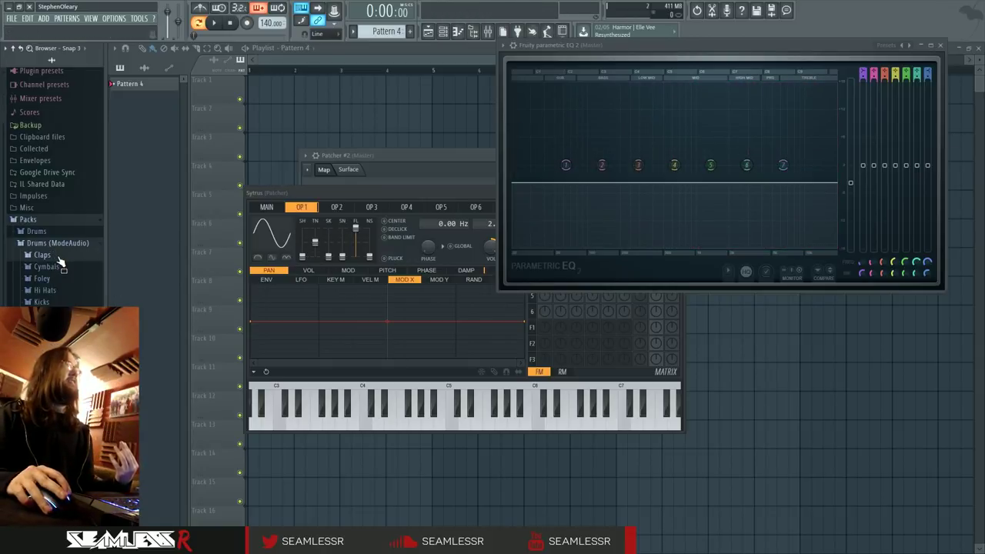
left_click(47, 361)
left_click(54, 329)
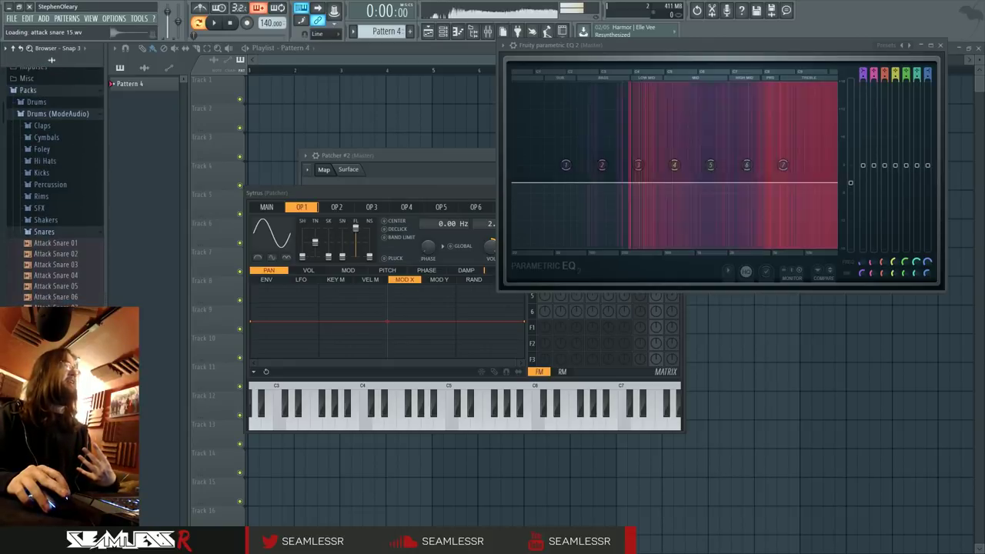
- Preview snare samples in the standard Drums pack's Snares folder to compare their spectrum, and collapse the folder
scroll(61, 250, "up", 4)
left_click(52, 232)
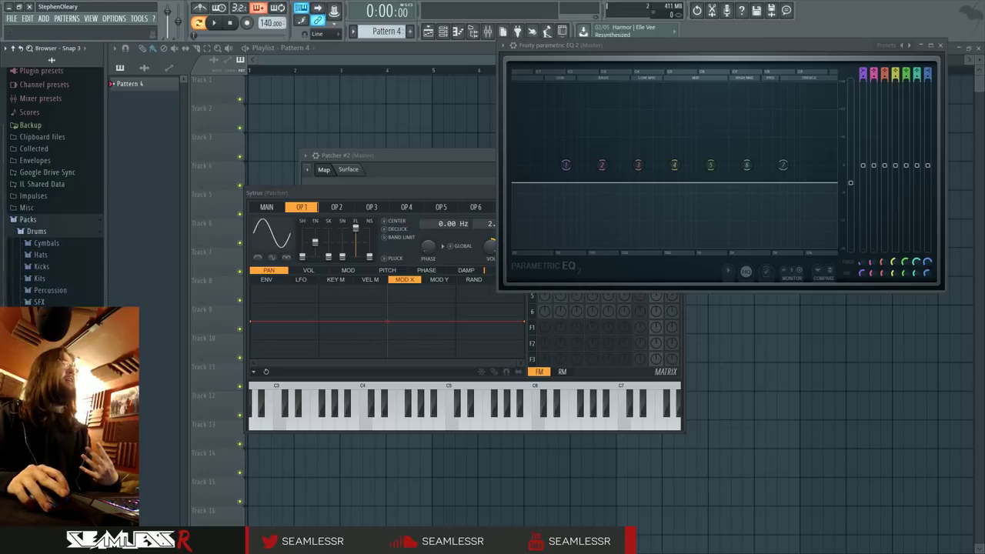
left_click(53, 314)
scroll(64, 244, "down", 6)
left_click(63, 244)
left_click(63, 244)
scroll(63, 244, "down", 4)
left_click(63, 244)
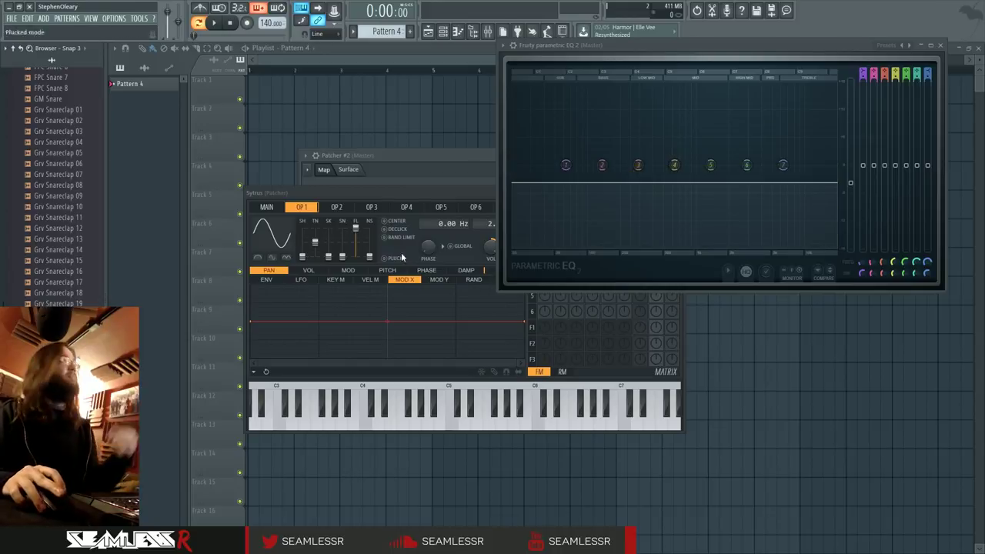
left_click(58, 335)
left_click(59, 347)
scroll(62, 336, "up", 10)
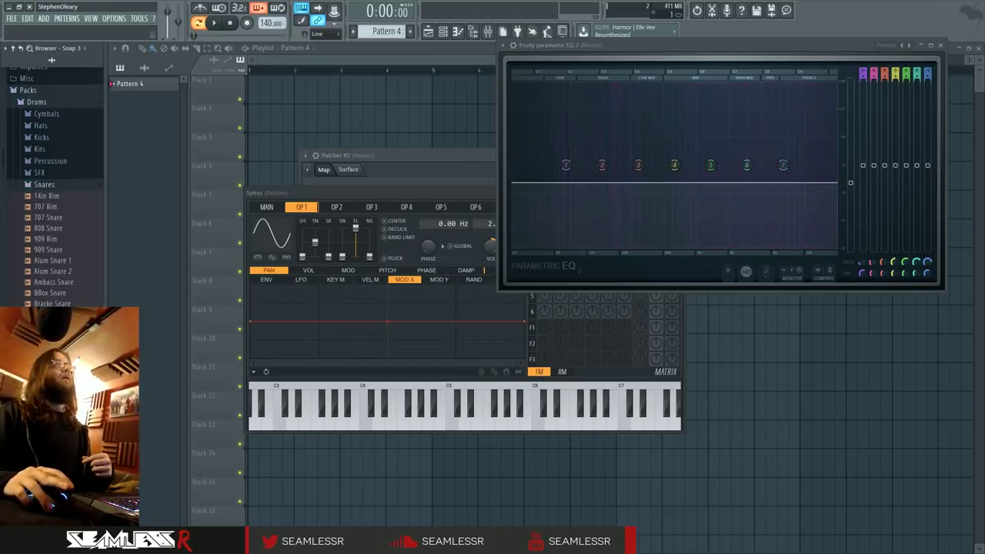
left_click(71, 188)
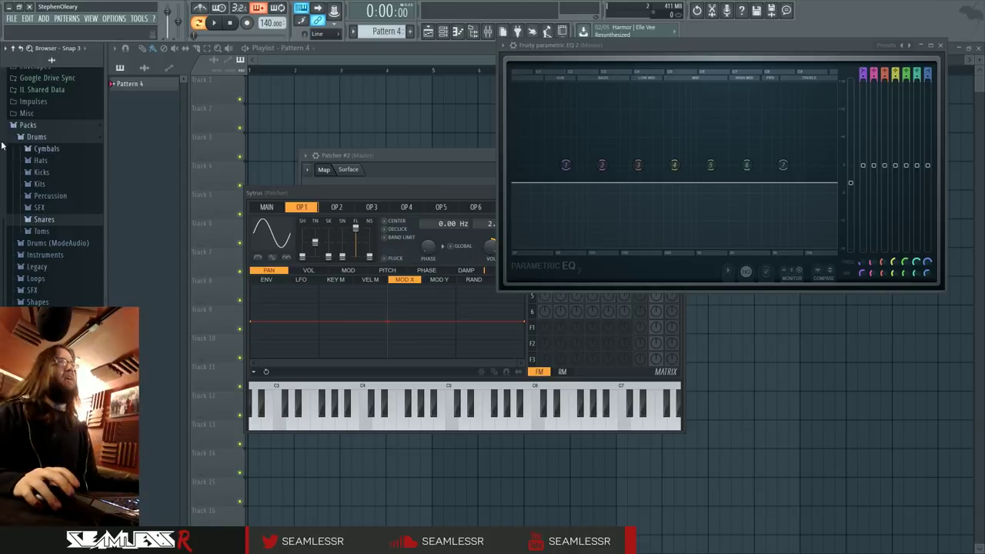
- Bring Sytrus to the front and reposition its window so the Parametric EQ 2 spectrum stays in view
left_click(454, 192)
left_click_drag(456, 192, 484, 185)
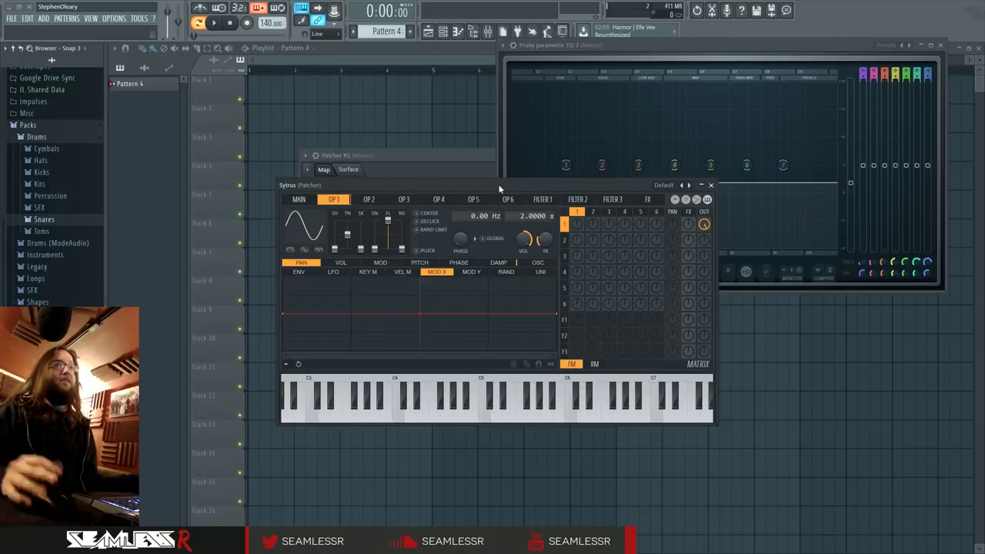
left_click_drag(424, 184, 529, 257)
left_click_drag(463, 256, 411, 198)
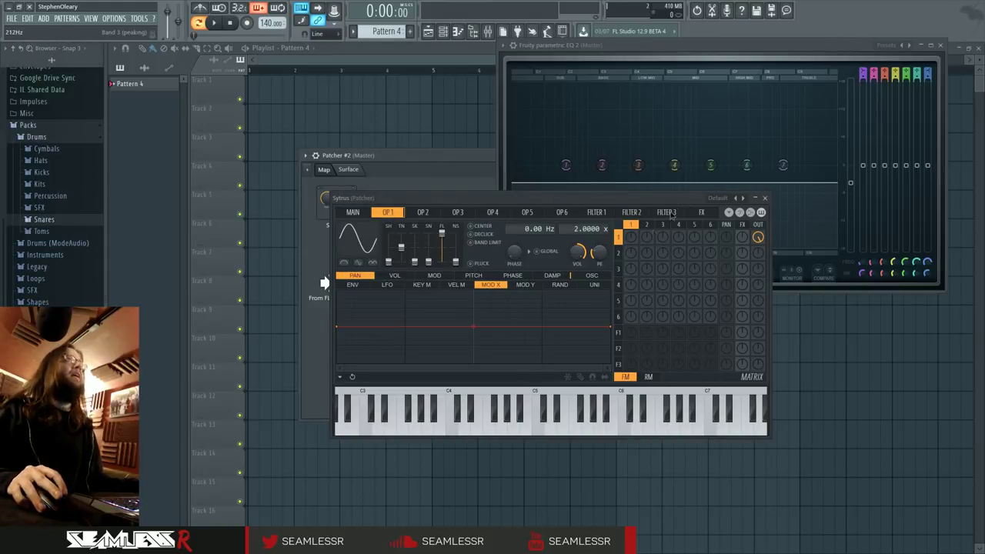
left_click_drag(460, 204, 429, 220)
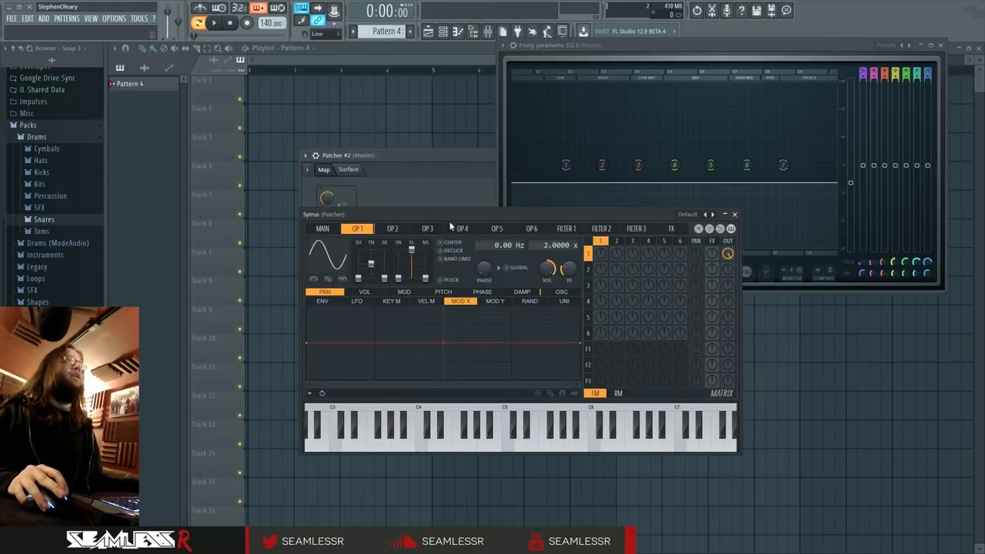
- Set operator 1's frequency ratio to 0.0000 and its offset to about 210 Hz, playing F4 to check the tone
left_click_drag(546, 243, 498, 239)
mouse_move(500, 244)
left_mouse_down()
mouse_move(505, 237)
mouse_move(498, 262)
left_mouse_up()
key("v")
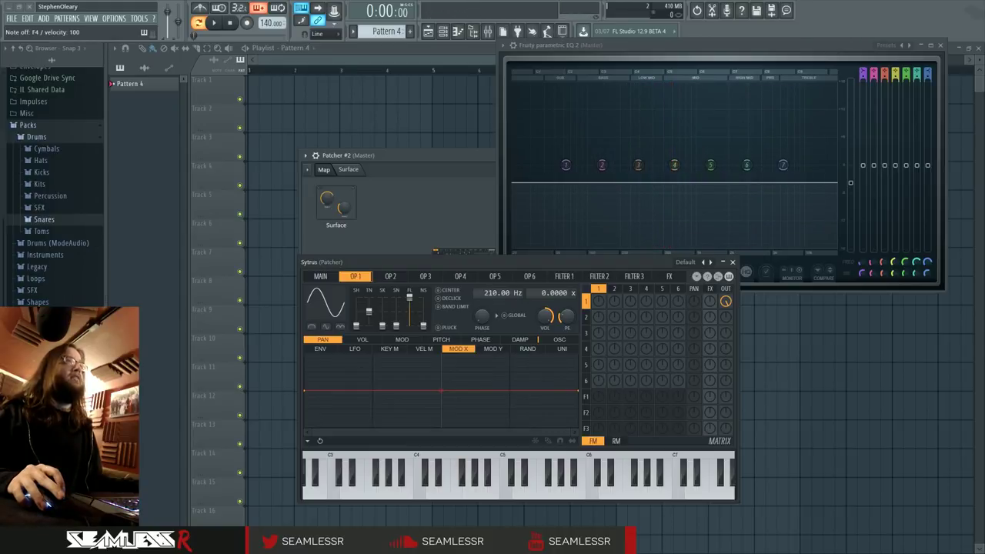
key("v")
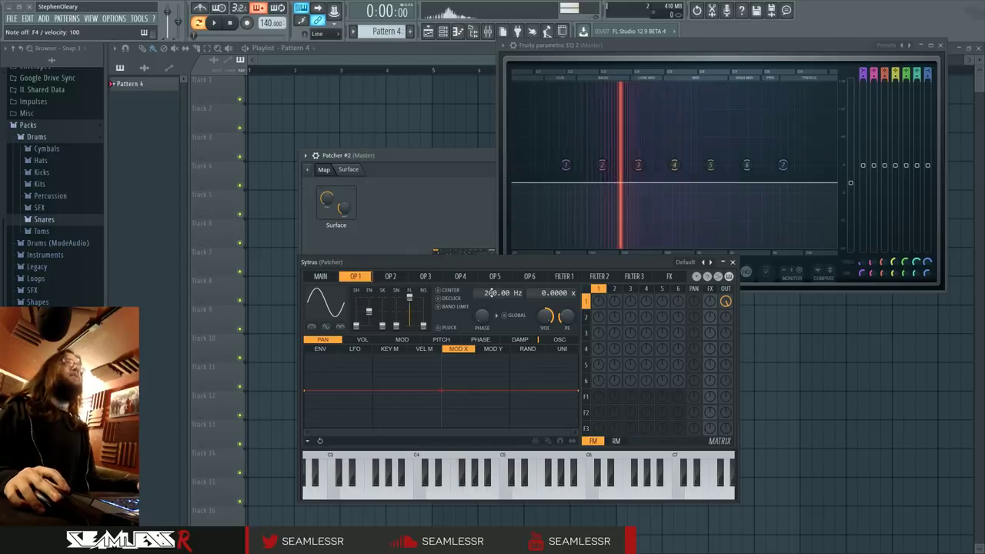
- Give operator 1 an enabled two-point pitch envelope that curves down from slightly above centre, with a sustain point at its end
left_click(371, 341)
left_click(405, 341)
left_click(440, 341)
left_click(331, 349)
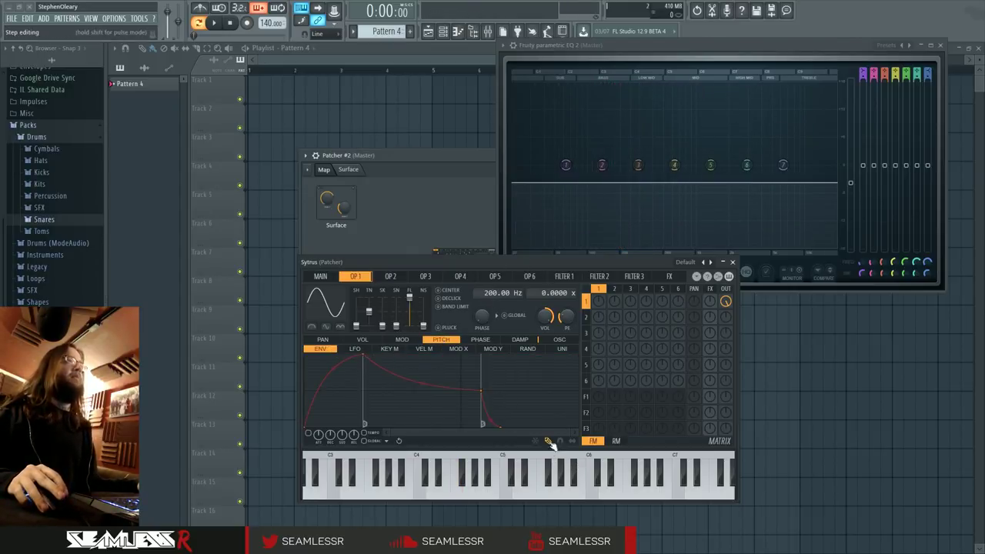
left_click_drag(307, 428, 307, 374)
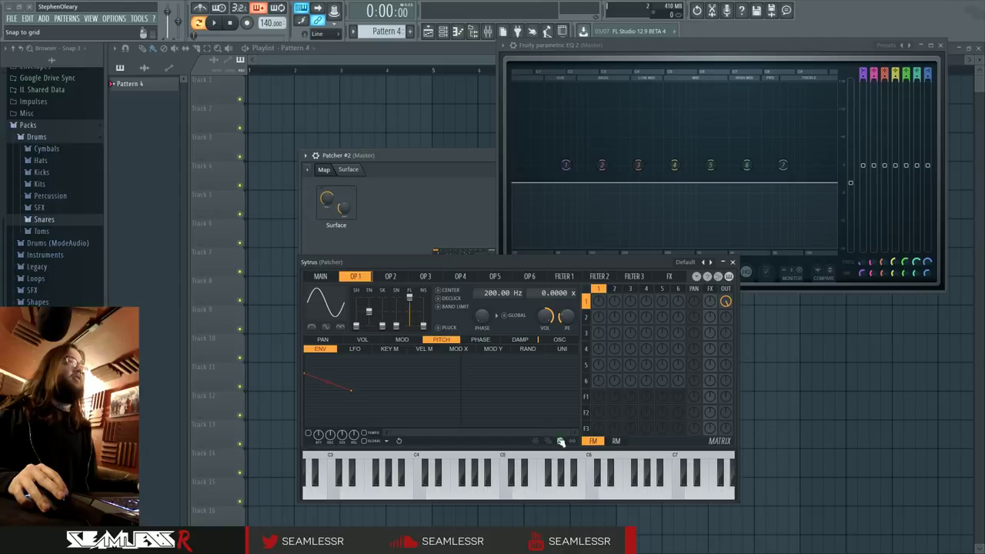
left_click(308, 433)
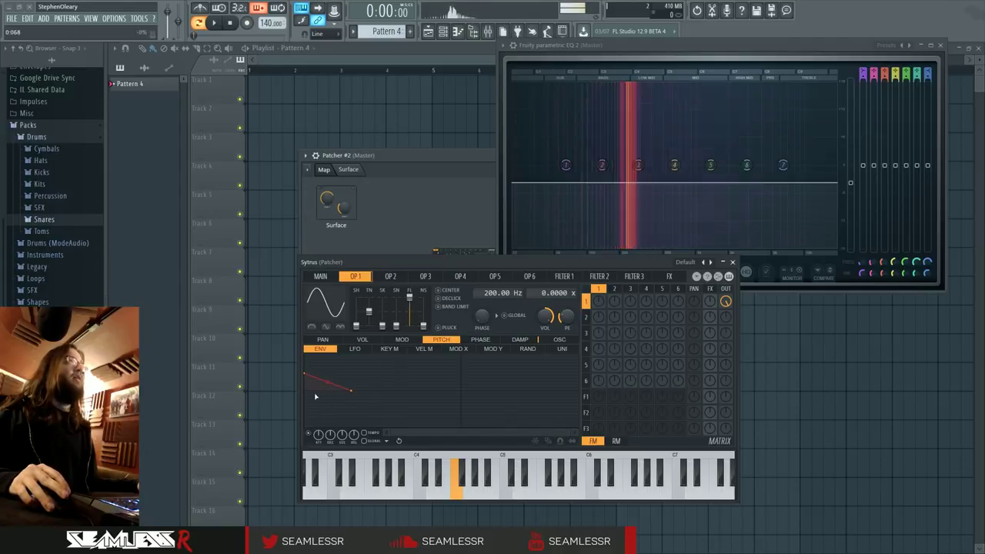
left_click_drag(328, 382, 328, 393)
right_click(351, 390)
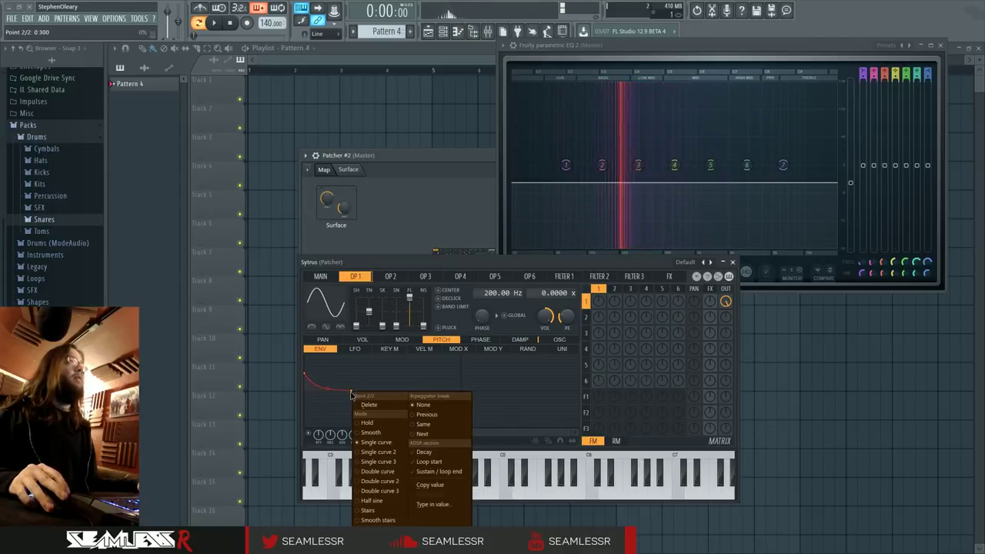
left_click(425, 463)
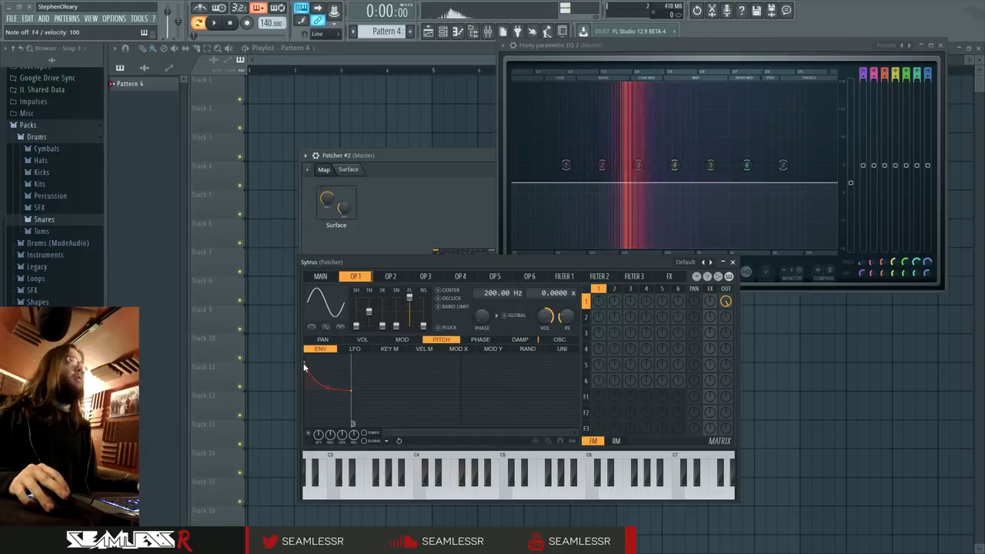
left_click_drag(307, 363, 308, 379)
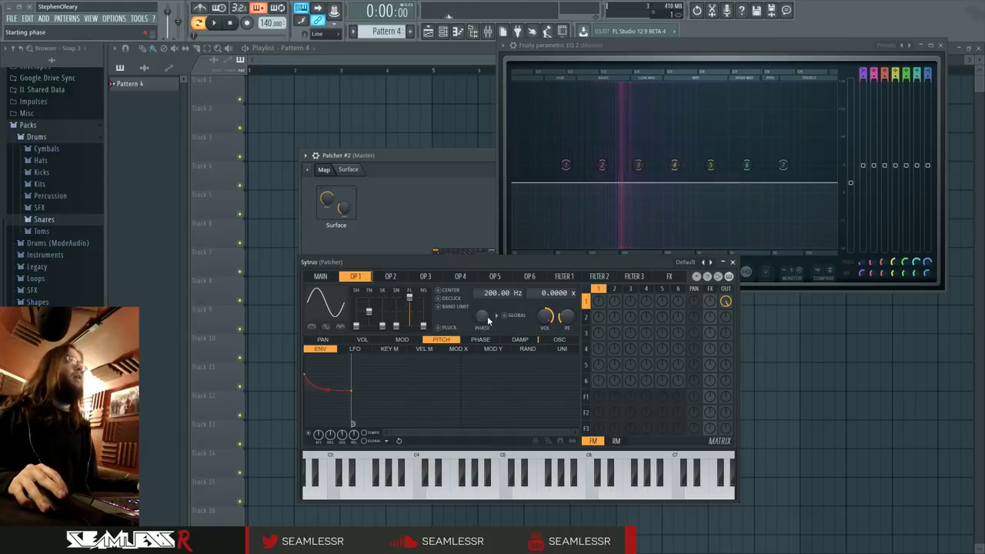
- Adjust operator 1's starting phase while playing F4 to check the attack
key("v")
key("v")
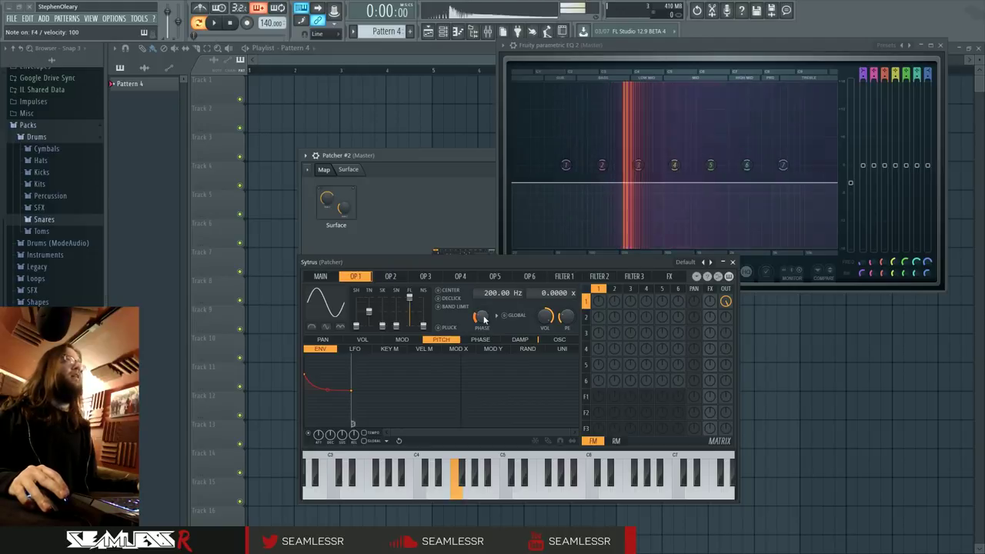
key("v")
key("v")
- Replace operator 1's volume envelope with an enabled short curved decay to zero, shaping its tension while playing F4
left_click(362, 339)
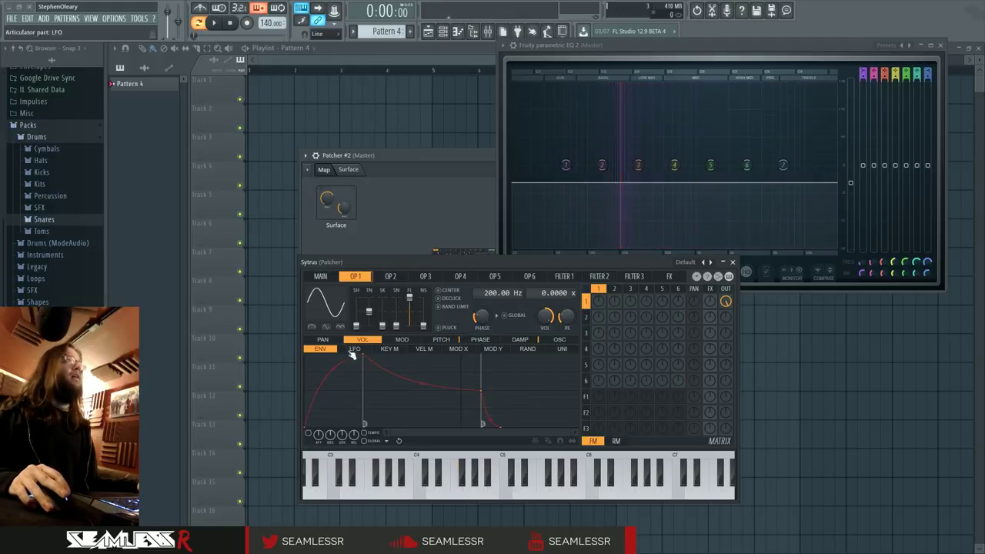
left_click(549, 441)
left_click_drag(512, 416, 263, 379)
left_click(549, 441)
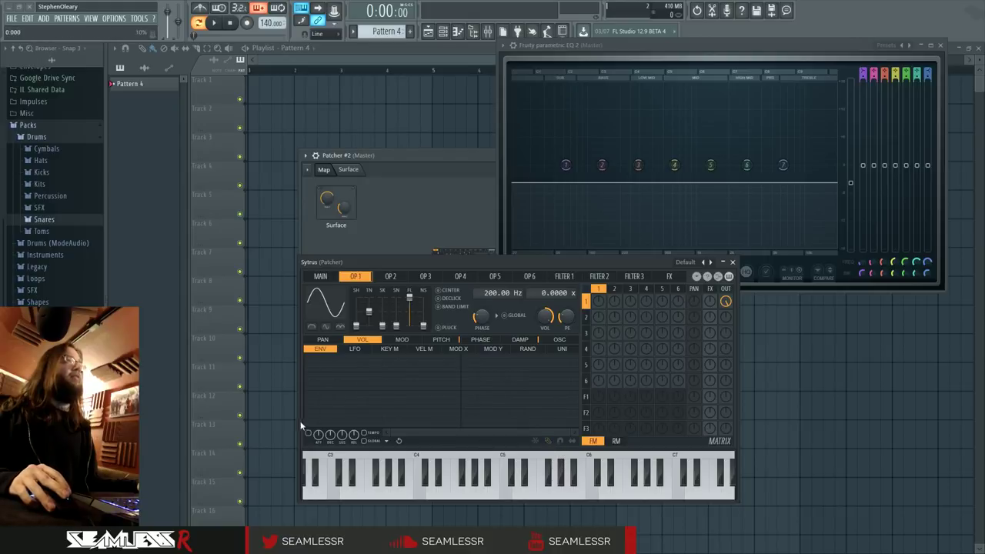
left_click(309, 434)
right_click(332, 428)
key("v")
key("v")
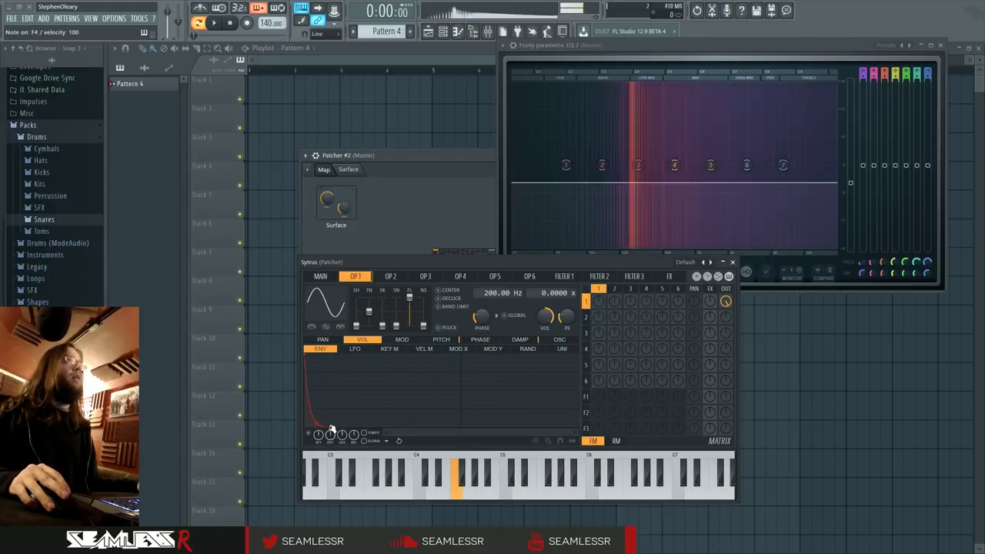
left_click_drag(318, 392, 318, 413)
key("v")
key("v")
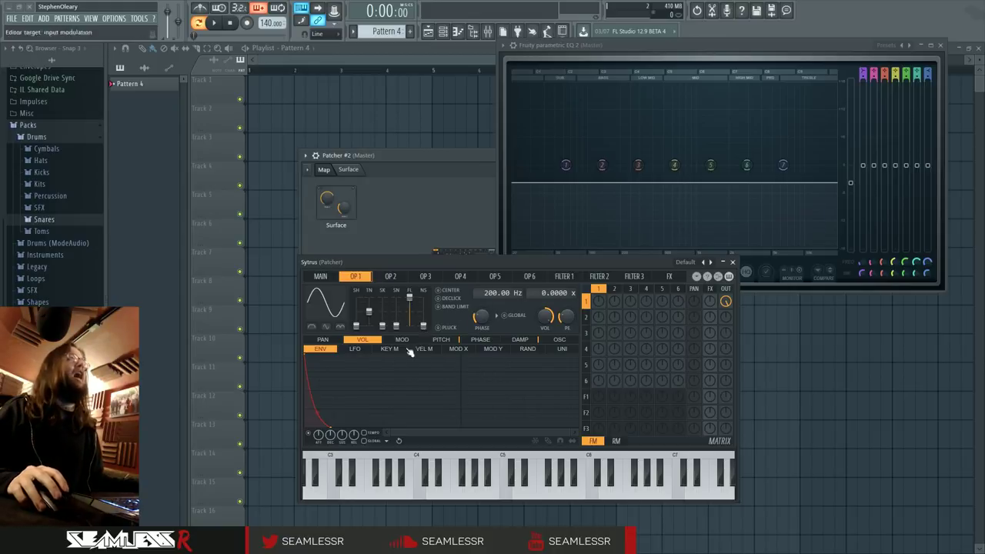
- Lengthen operator 1's pitch envelope and lower its starting point slightly, playing E4 to check
key("c")
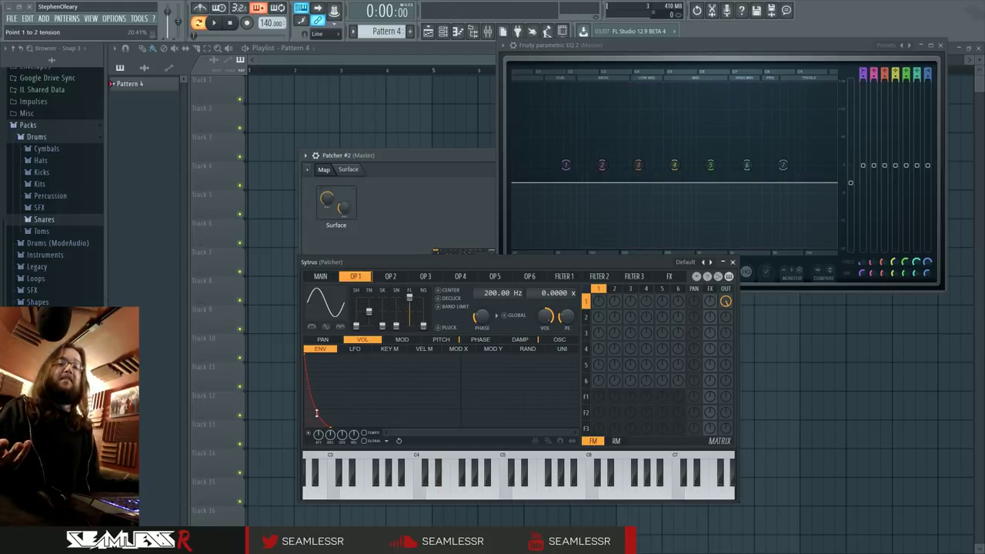
key("c")
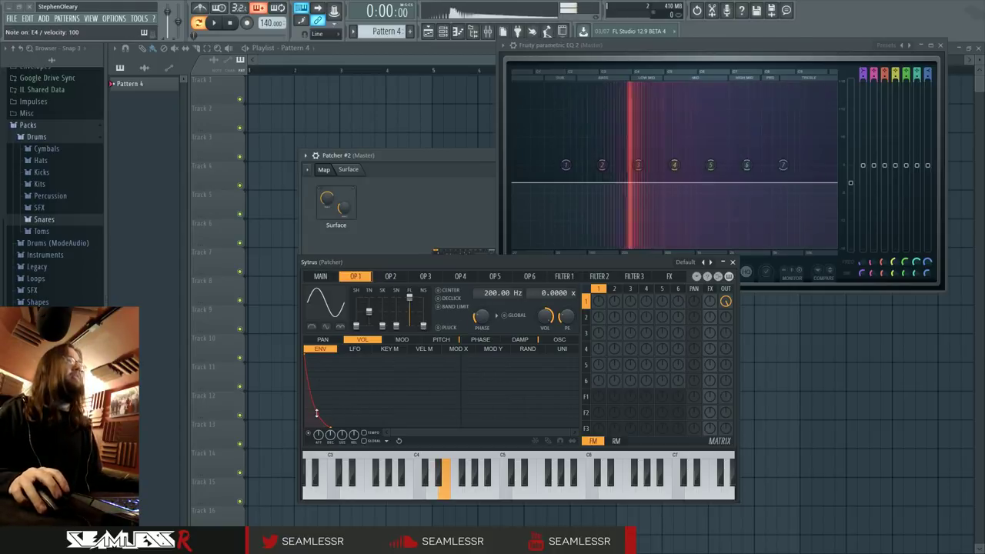
left_click(440, 340)
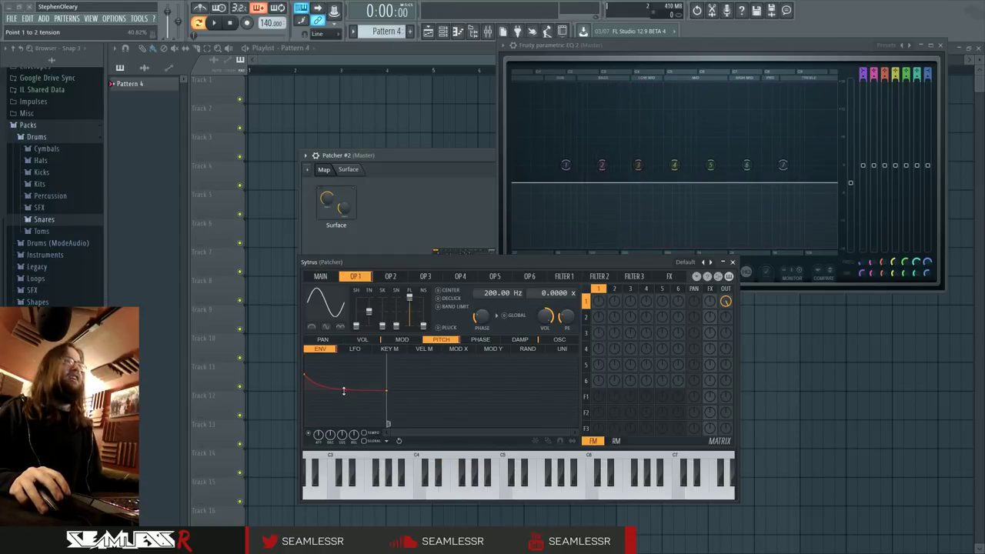
key("c")
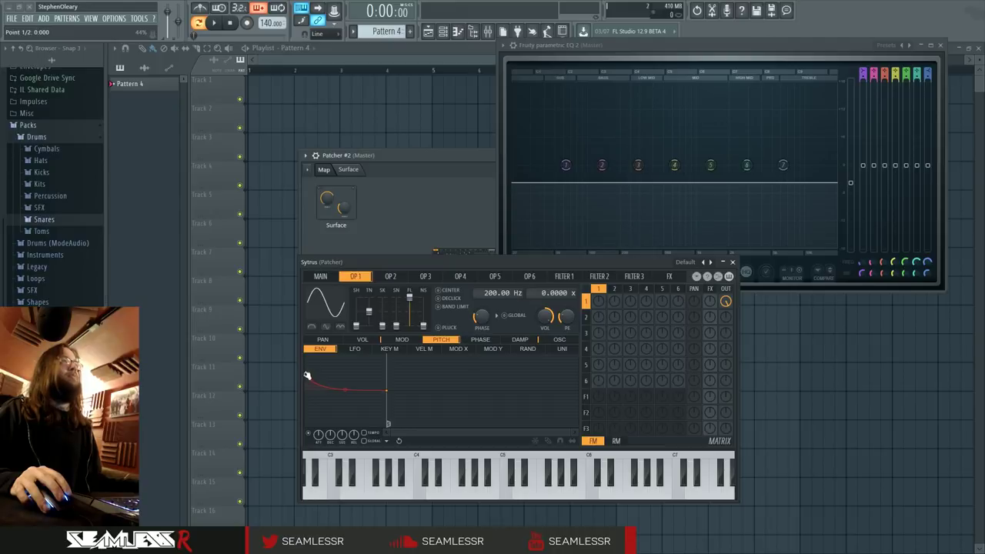
key("c")
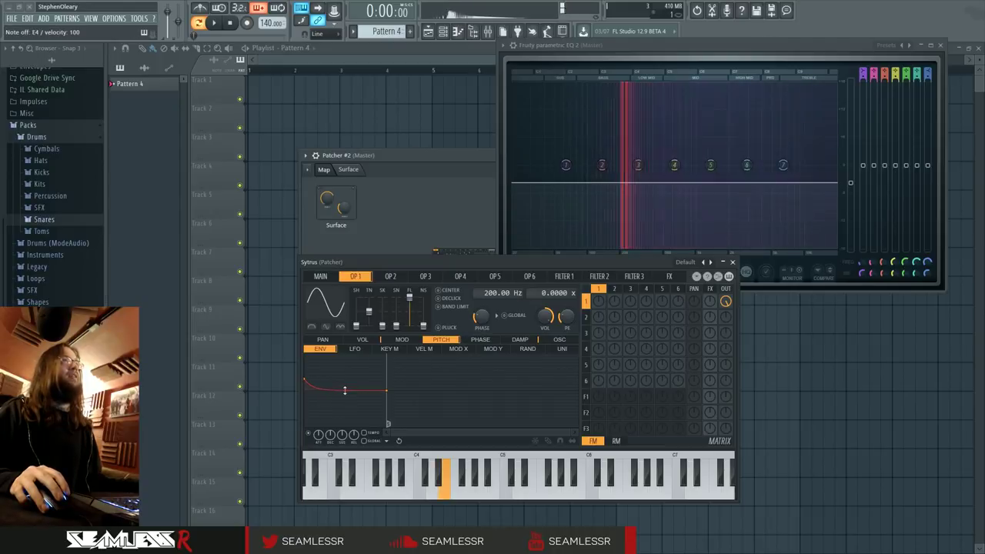
key("c")
- Lengthen operator 1's volume envelope decay slightly and play E4 to check
left_click(362, 341)
left_click_drag(349, 428, 351, 429)
key("c")
key("c")
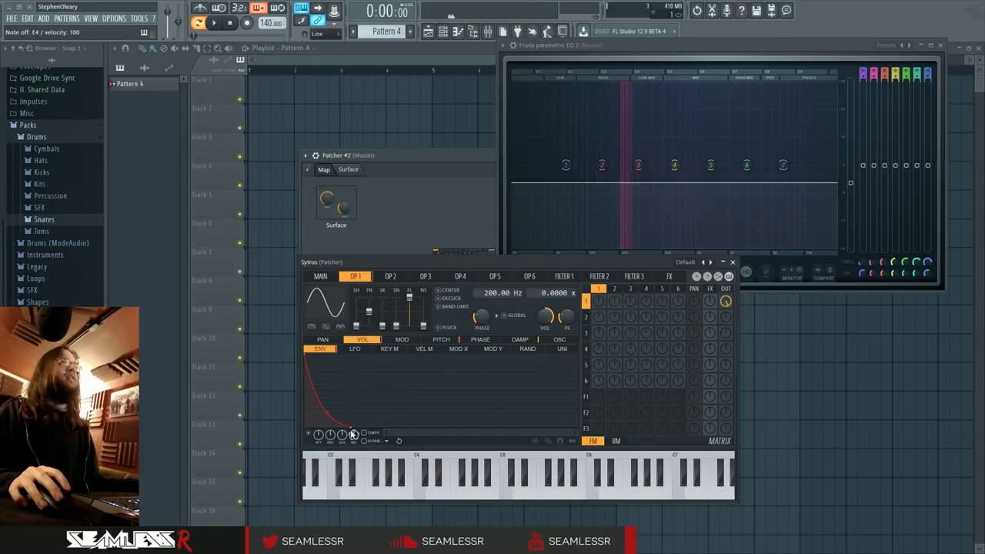
- Send operator 2 to the output at a reduced level and set its frequency offset to 600 Hz, playing E4
left_click(618, 295)
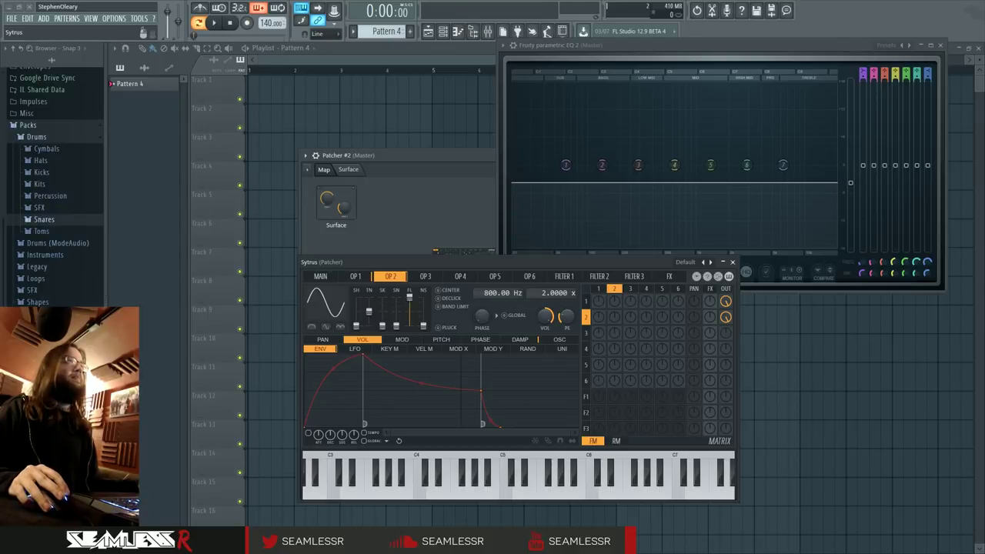
left_click_drag(488, 294, 488, 300)
left_click_drag(726, 317, 727, 321)
key("c")
key("c")
key("c")
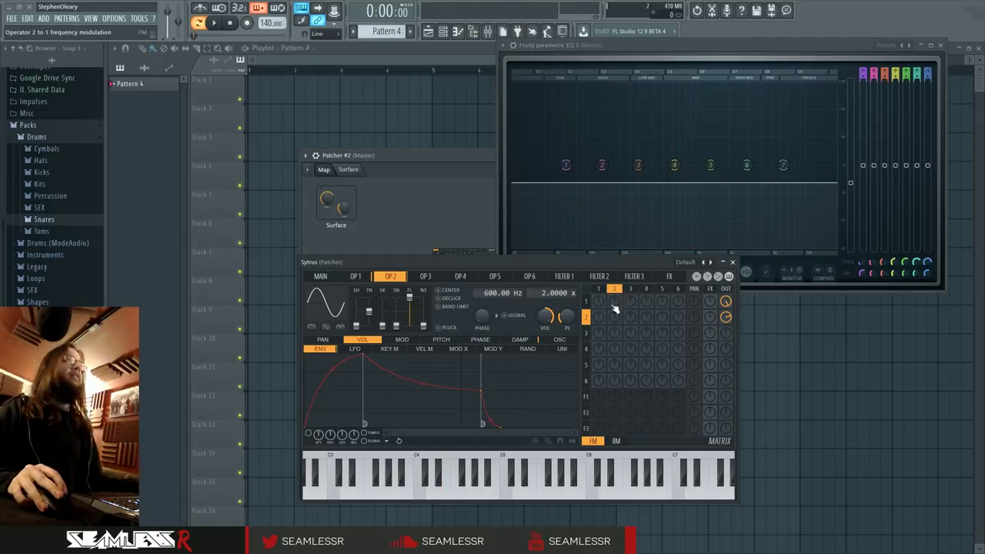
- Set operator 2's frequency ratio to 0.0000 and its offset to 580 Hz, playing D#4 to check
key("d")
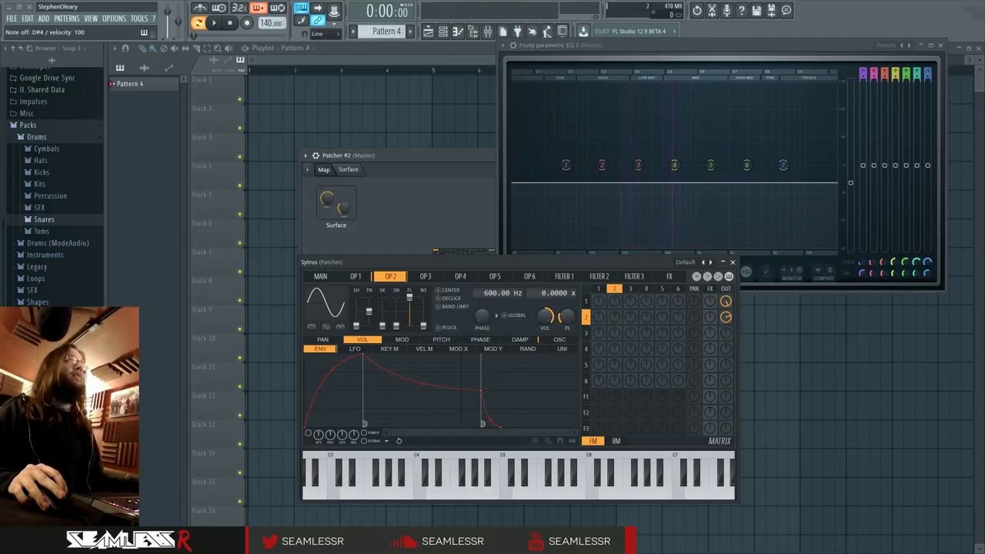
scroll(491, 293, "down", 4)
key("d")
key("d")
key("d")
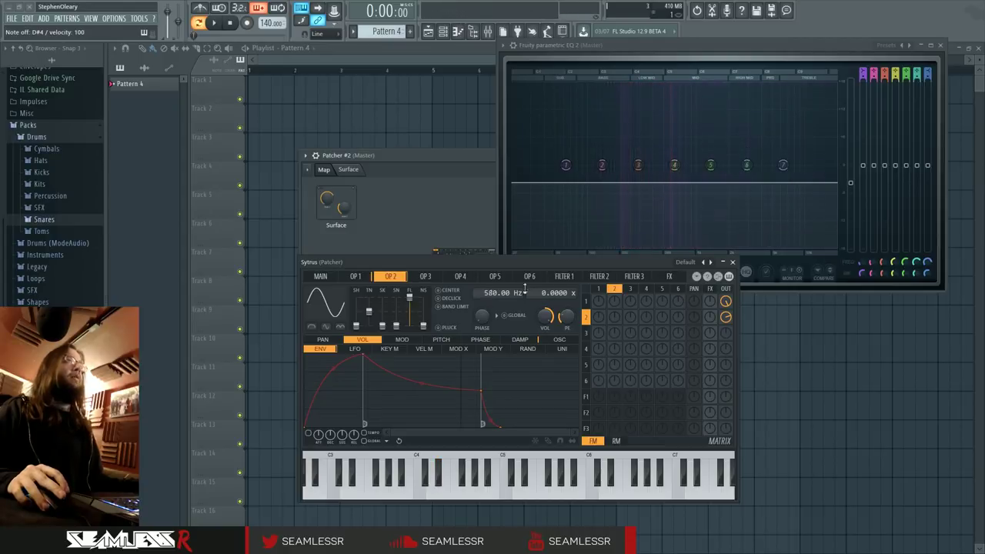
- Apply a small negative frequency modulation from operator 3 to operator 2 and play D#4
left_click(630, 294)
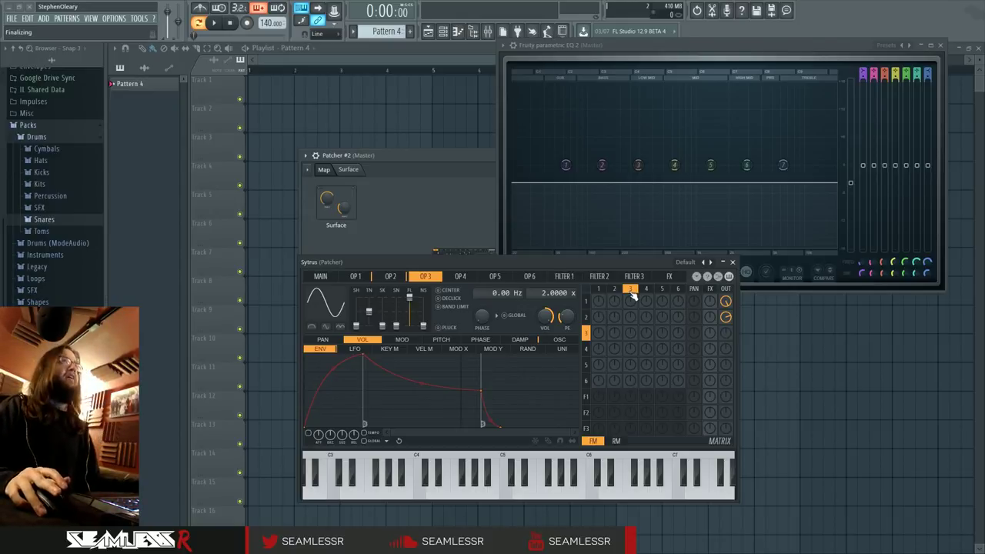
key("d")
left_click_drag(633, 314, 633, 322)
key("d")
key("d")
- Set operator 3's frequency ratio to 0.0000 and its offset to 480 Hz, playing D#4 to check
left_click_drag(545, 294, 490, 290)
key("d")
key("d")
key("d")
key("d")
left_click(614, 289)
left_click(630, 289)
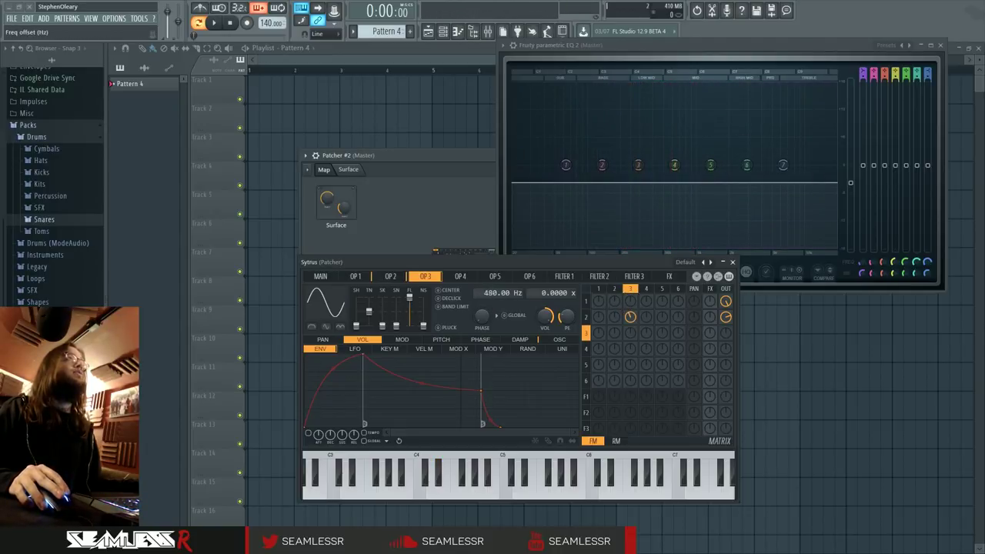
- Try different frequency offsets for operator 3 while playing D#4, and settle on 290 Hz
left_click_drag(489, 294, 490, 297)
key("d")
key("d")
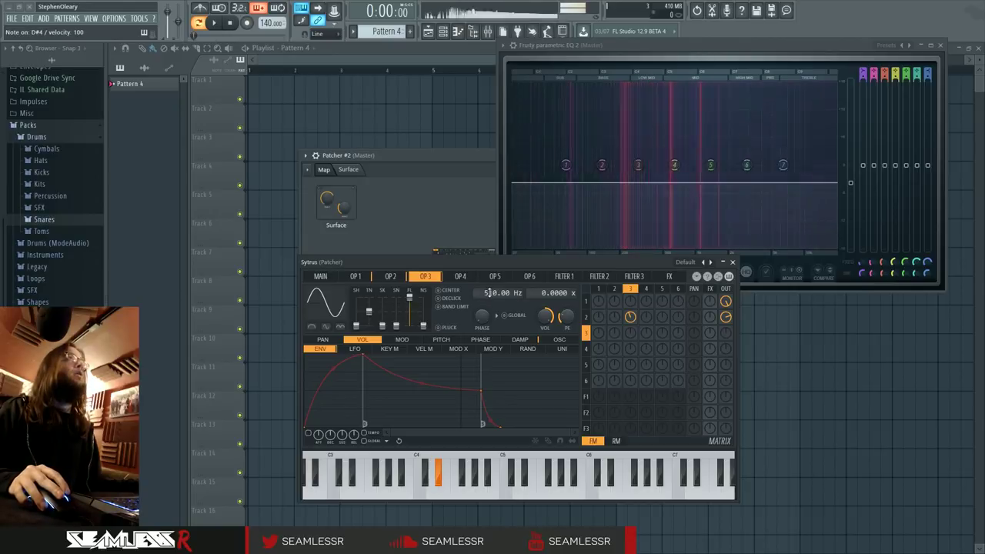
key("d")
key("d")
key("d")
key("d")
left_click_drag(489, 293, 490, 301)
key("d")
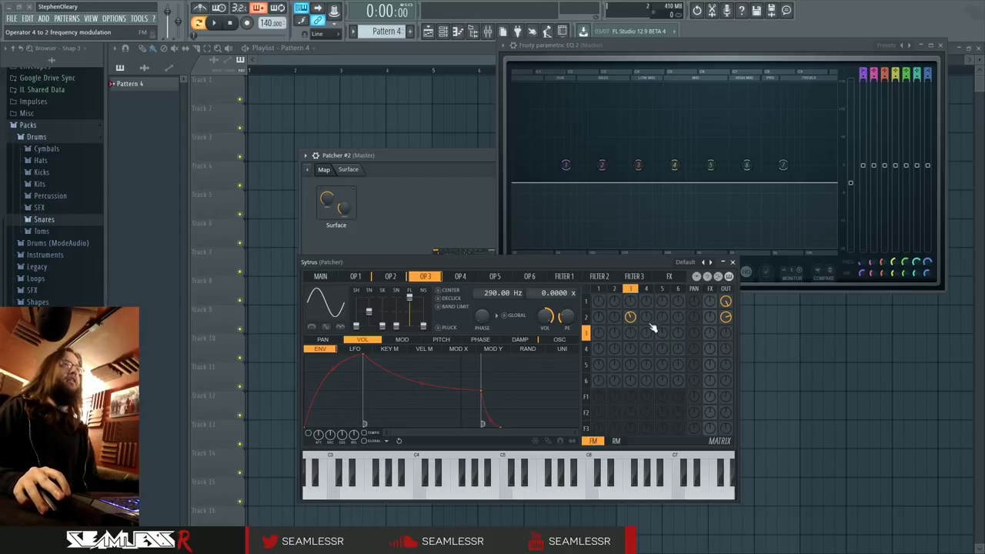
key("v")
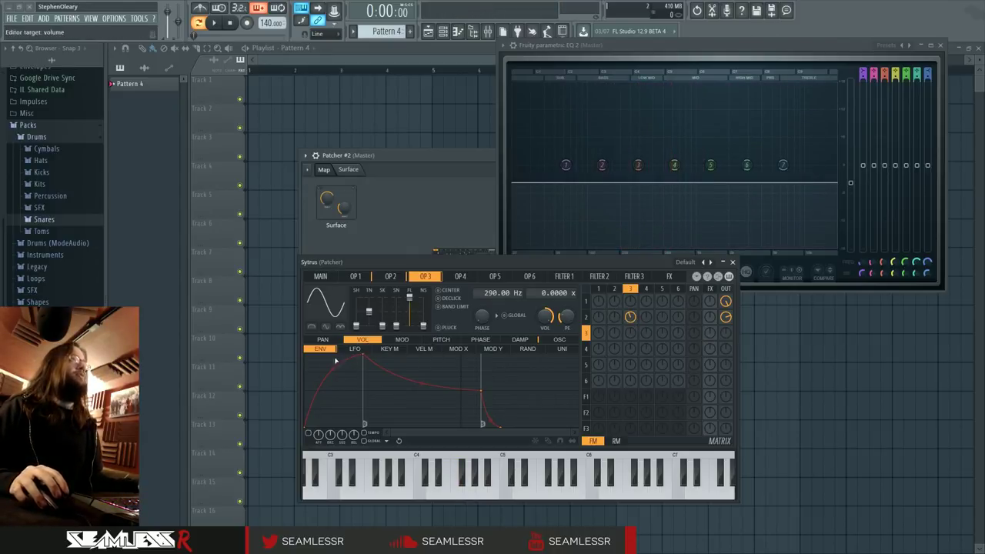
- Reshape operator 3's volume envelope into a very short enabled spike that rises and drops to zero, playing E4
right_click(438, 392)
left_click(548, 441)
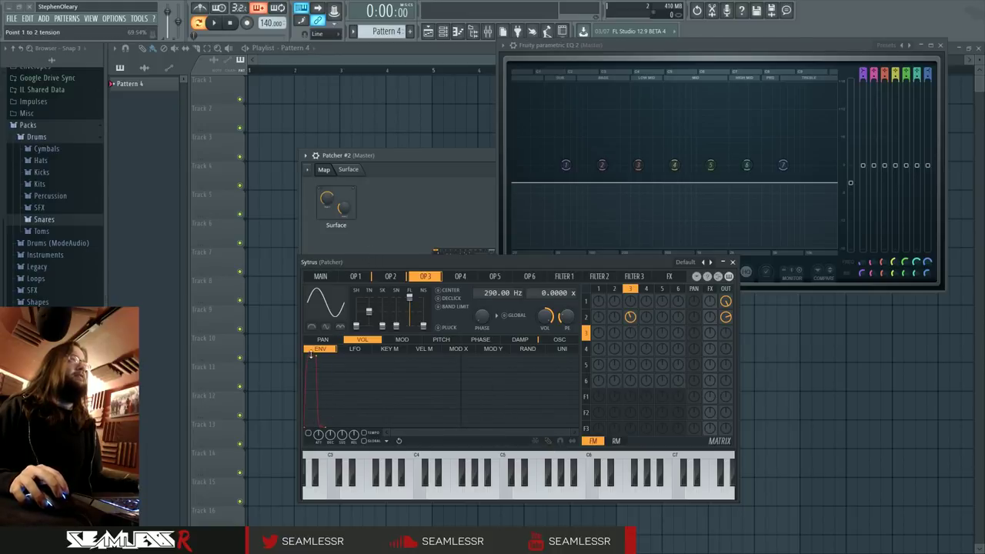
right_click(311, 360)
left_click(316, 371)
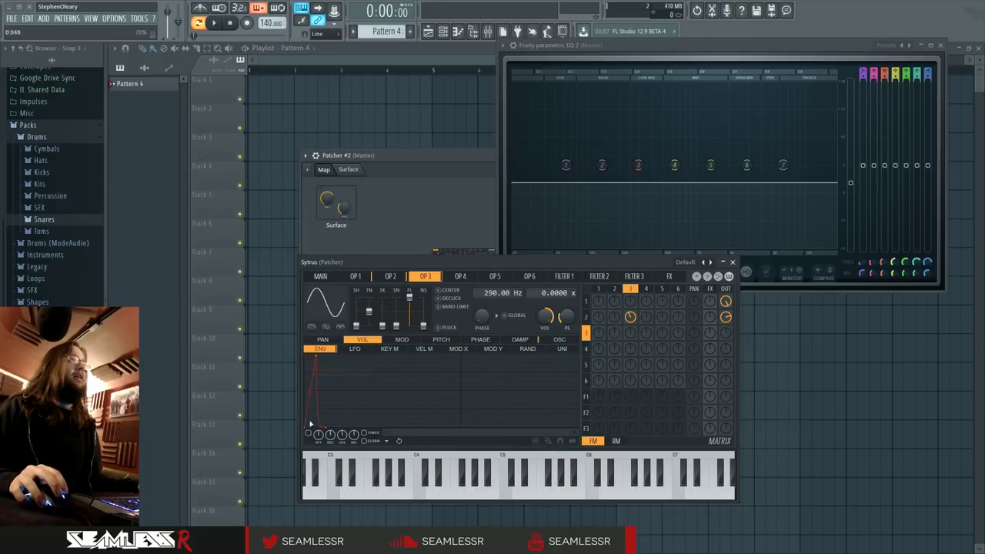
key("c")
key("c")
key("c")
- Switch operator 1's output off and back on while playing E4 to compare the modulated operator 2 alone
right_click(727, 305)
key("c")
right_click(726, 303)
key("c")
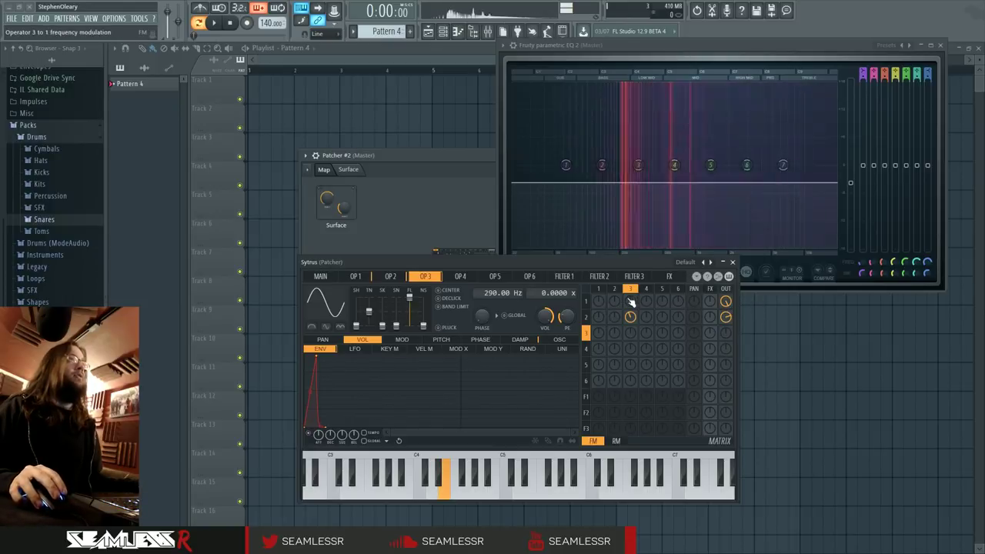
- Draw an enabled two-point pitch envelope for operator 2 starting just above centre, playing E4 to check
left_click(614, 289)
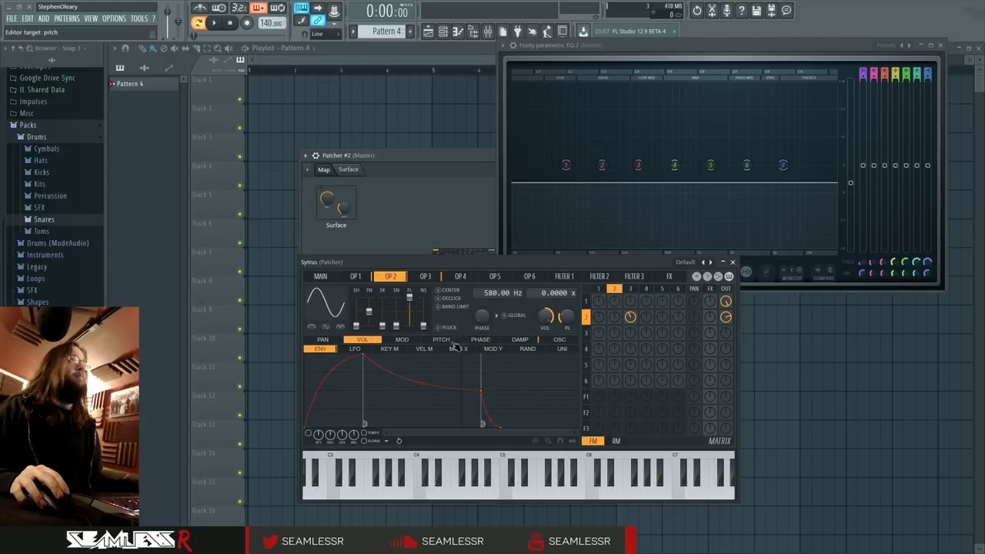
left_click(549, 443)
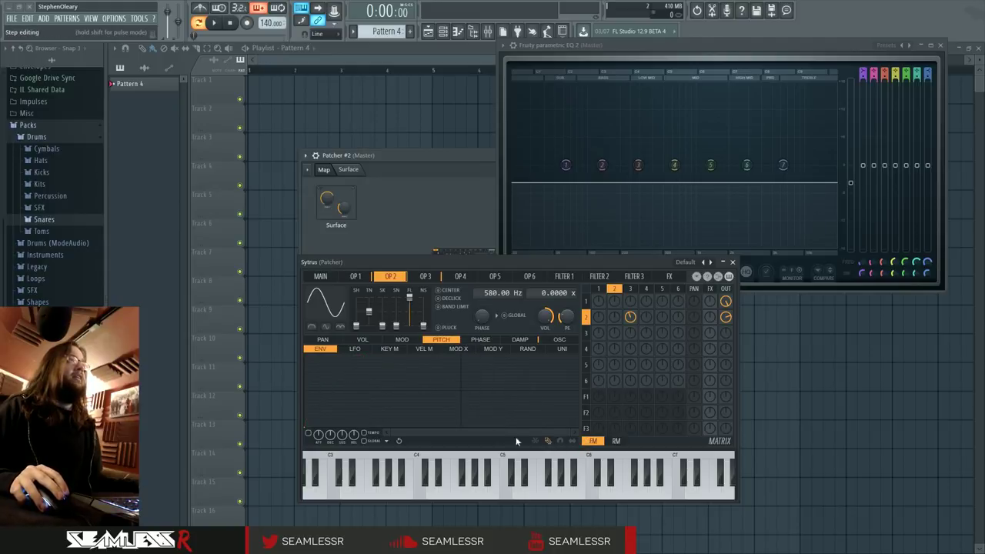
left_click_drag(309, 427, 310, 388)
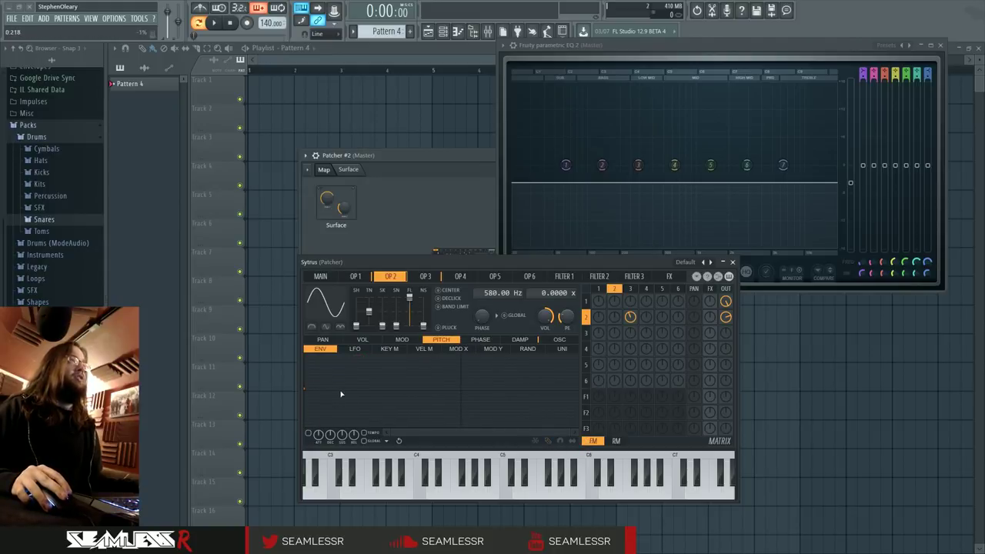
left_click(309, 434)
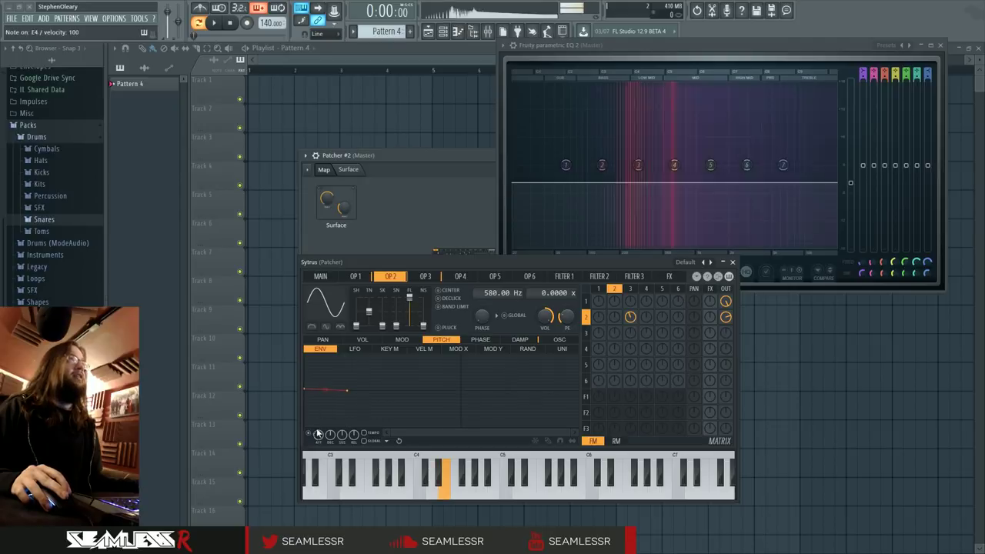
key("c")
key("c")
- Rework operator 2's pitch envelope so it starts just below centre and rises slightly, playing E4 repeatedly
left_click_drag(306, 391, 351, 390)
key("c")
key("c")
key("c")
key("c")
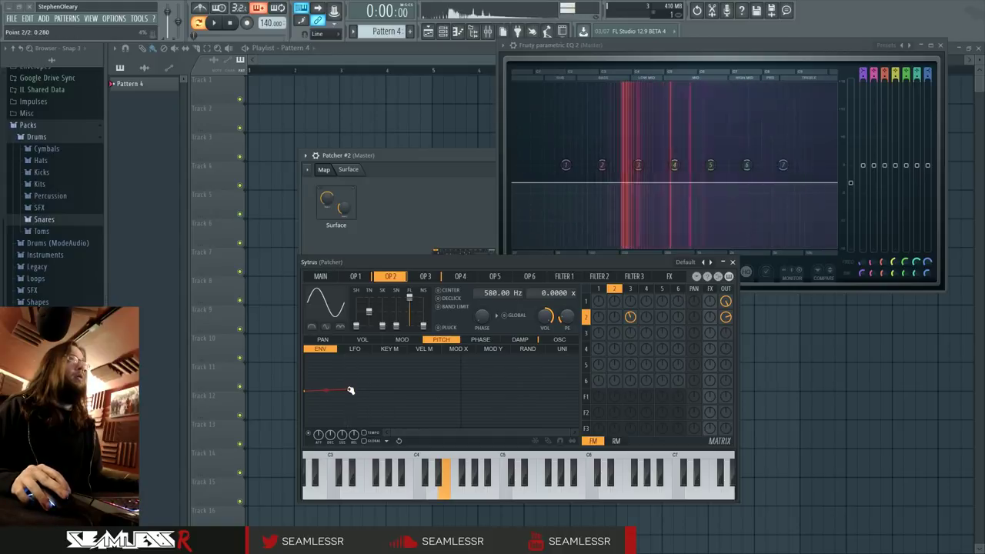
key("c")
key("c")
- Deepen the negative frequency modulation from operator 3 to operator 2 and play E4
left_click_drag(632, 320, 632, 335)
key("c")
key("c")
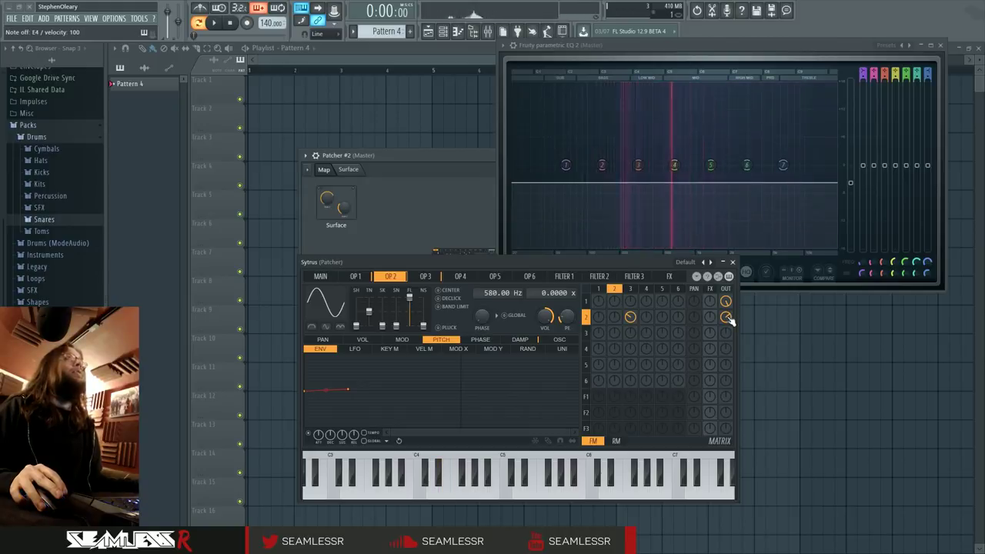
- Play E4 repeatedly to audition the modulated sound and inspect operators 2 and 3
key("c")
key("c")
key("c")
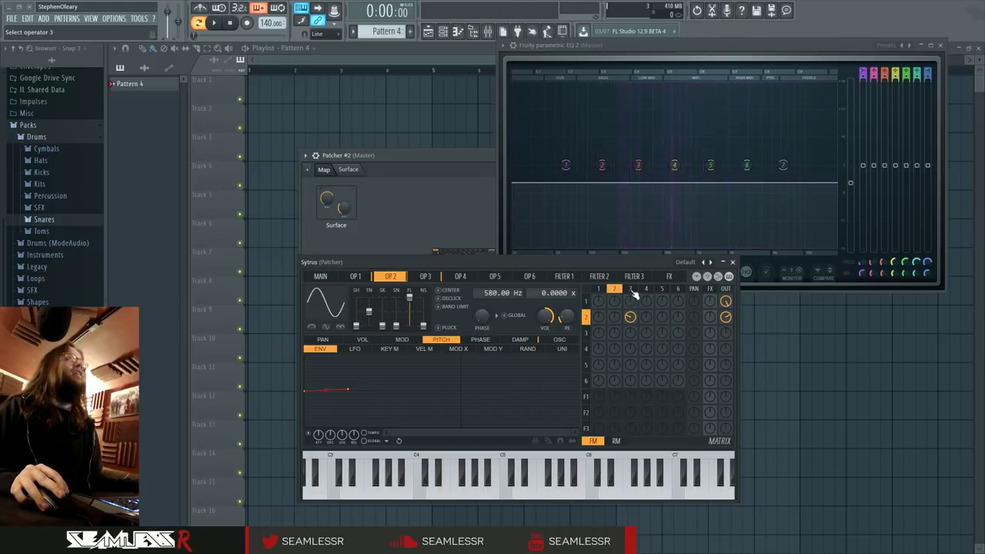
left_click(632, 289)
left_click(616, 289)
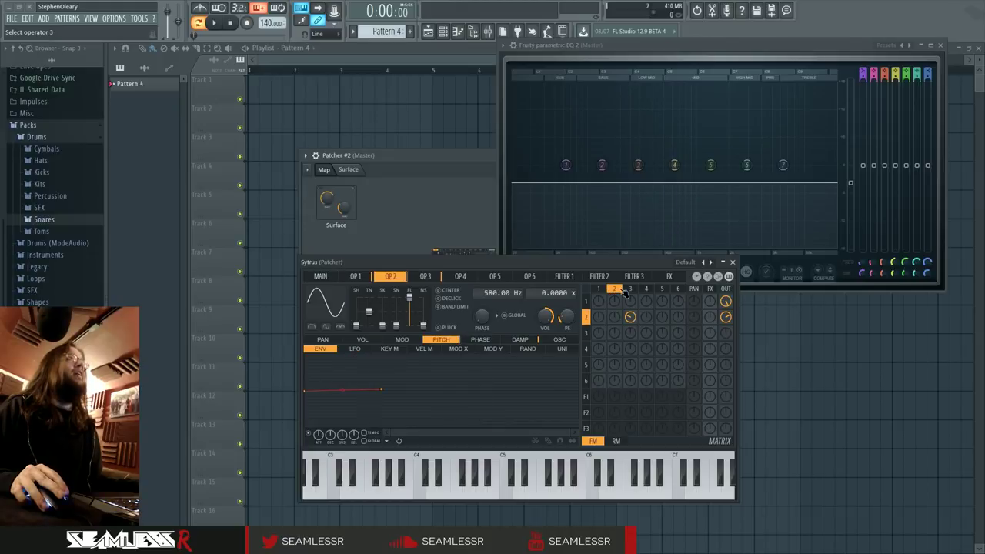
left_click(629, 290)
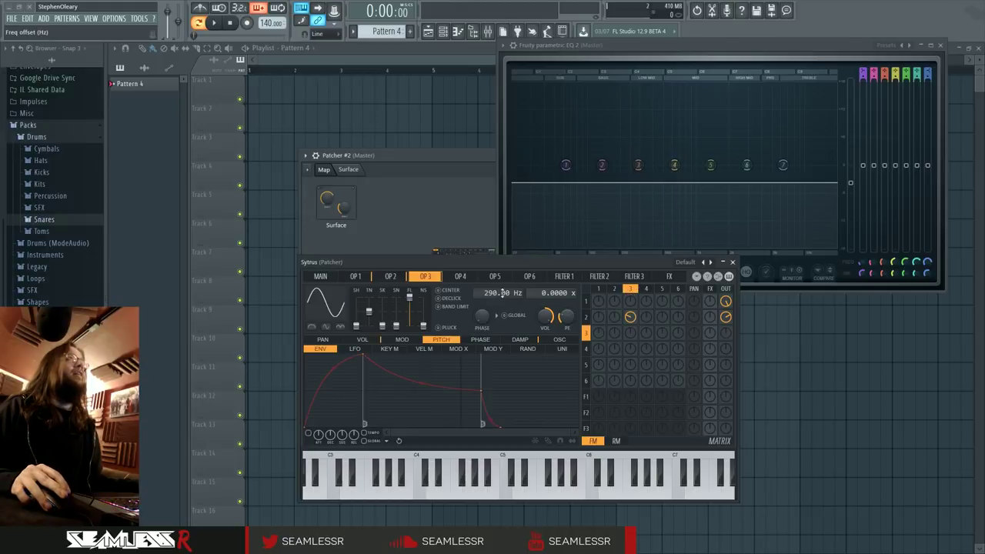
key("c")
key("c")
- Try a frequency offset above 700 Hz for operator 3, playing E4 repeatedly to judge it
mouse_move(490, 292)
left_mouse_down()
mouse_move(492, 280)
mouse_move(489, 302)
left_mouse_up()
key("c")
key("c")
key("c")
key("c")
key("c")
key("c")
key("c")
key("c")
key("c")
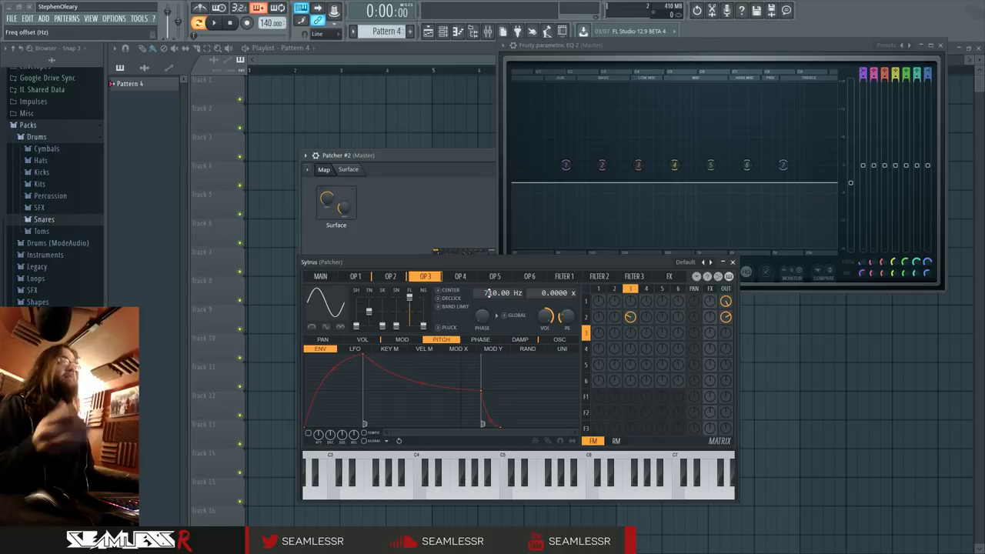
- Set operator 2's frequency offset to 210 Hz and operator 3's to 290 Hz while playing E4
middle_click(490, 293)
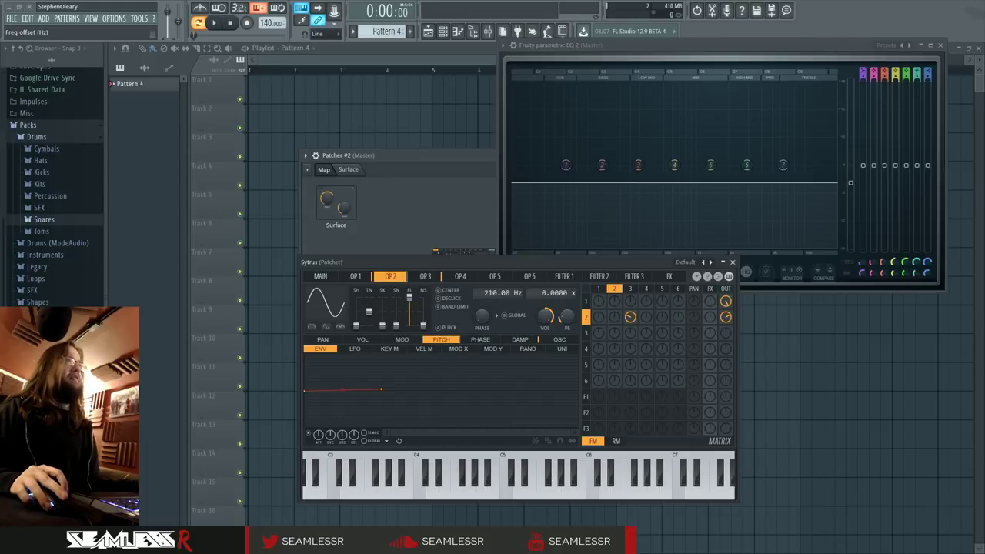
left_click(620, 295)
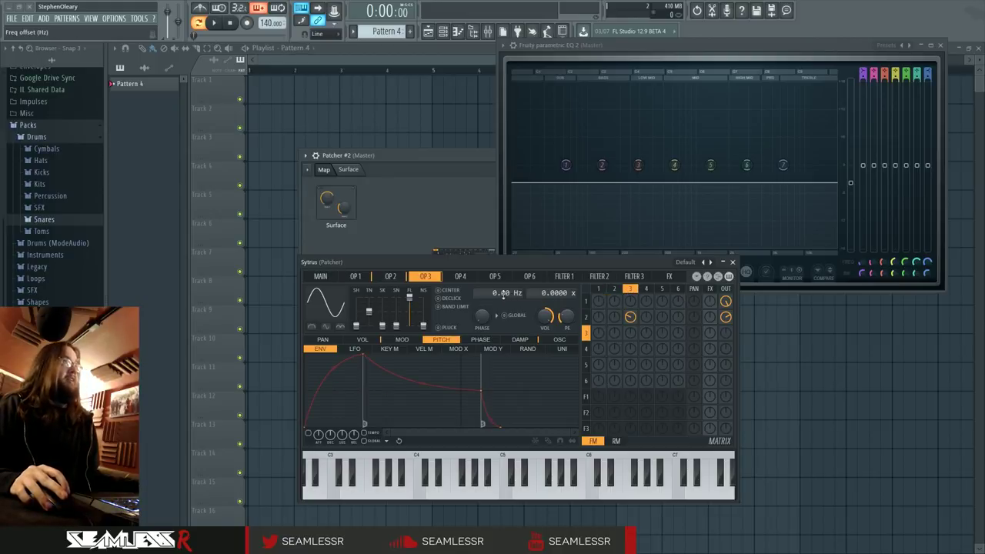
key("c")
key("c")
left_click_drag(491, 291, 491, 268)
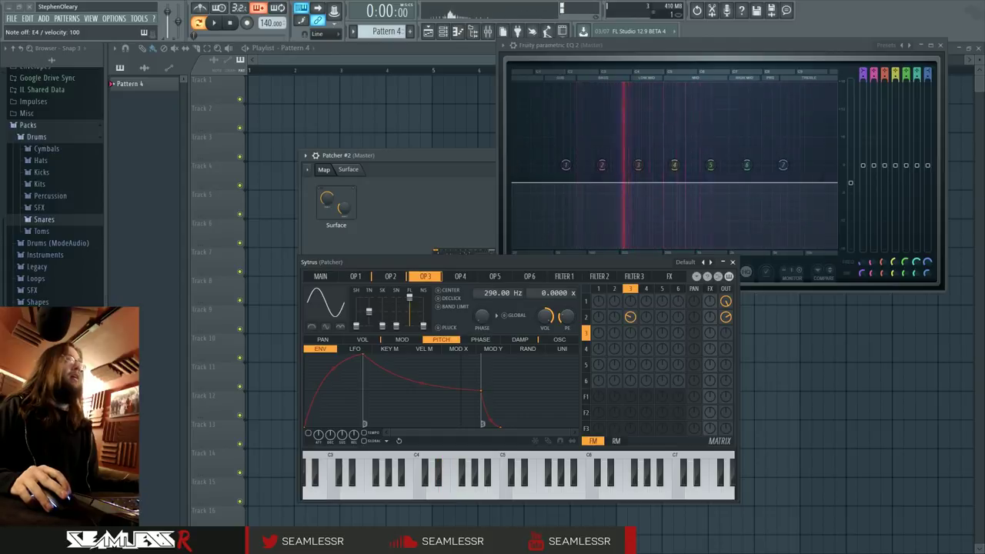
key("c")
key("c")
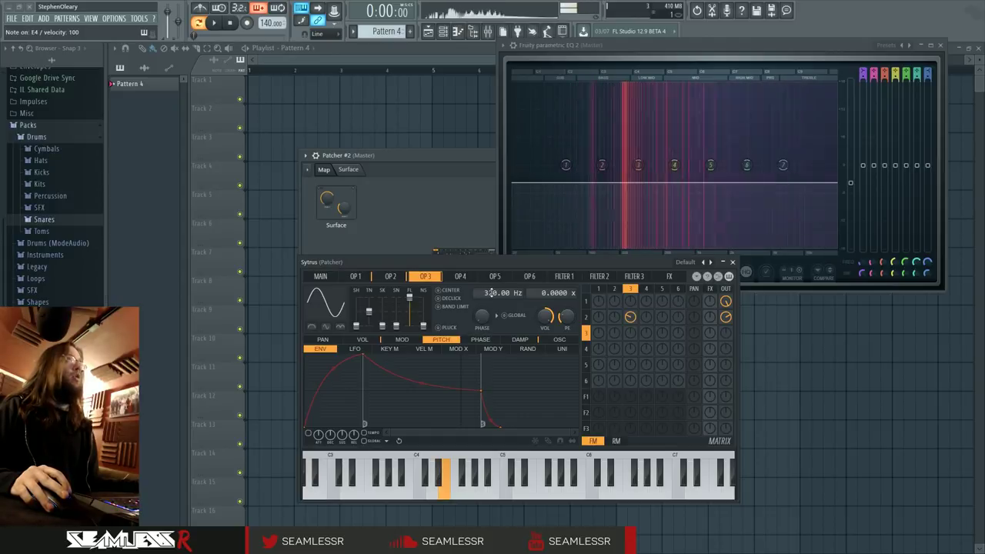
- Fine-tune operator 3's frequency offset to 280 Hz, playing E4 to check
key("c")
key("c")
left_click_drag(491, 293, 491, 297)
key("c")
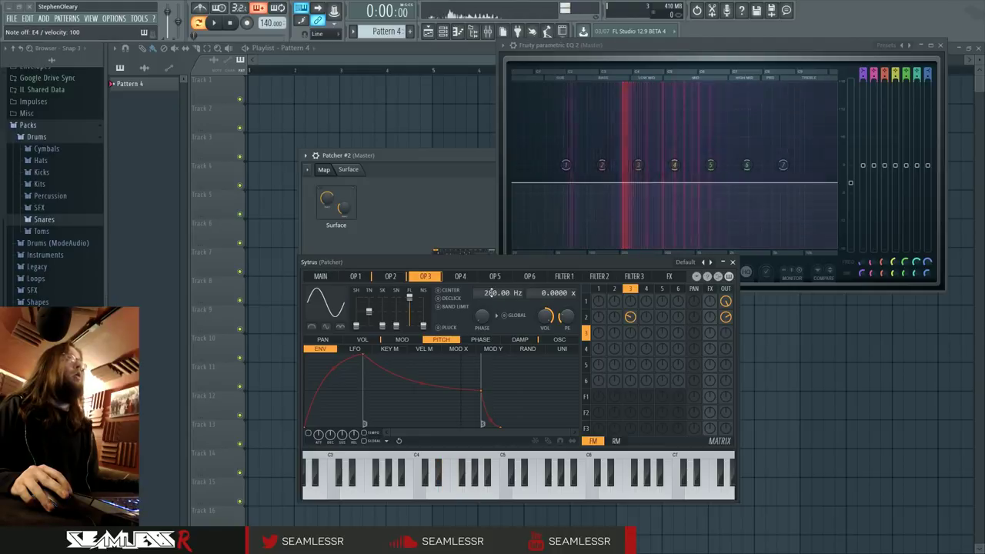
key("c")
key("c")
key("c")
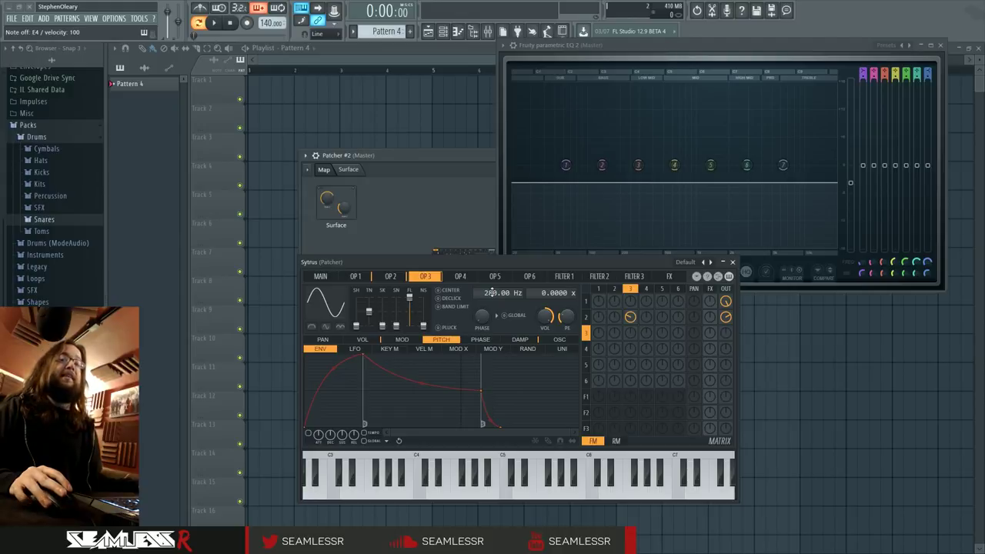
- Weaken the negative frequency modulation from operator 3 to operator 2 while playing E4
key("c")
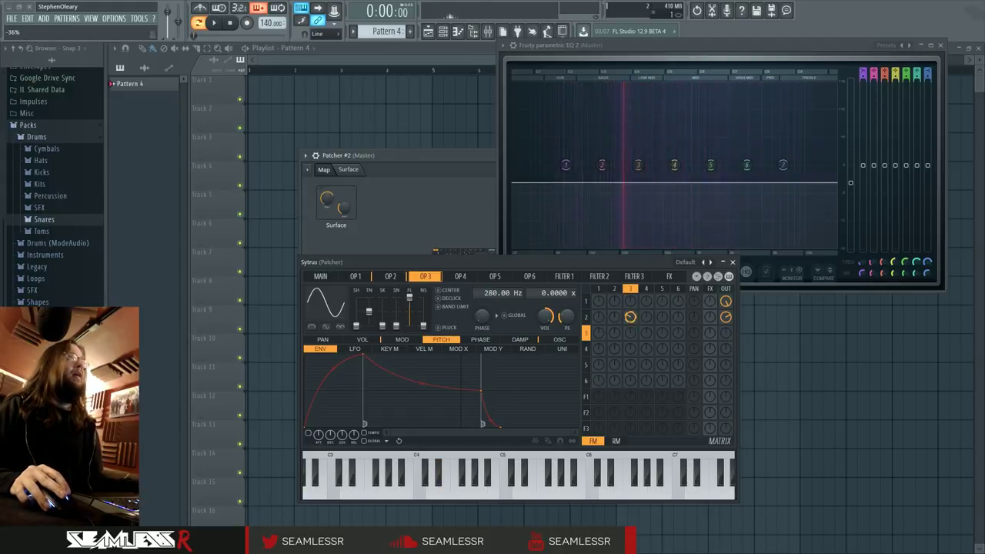
key("c")
key("c")
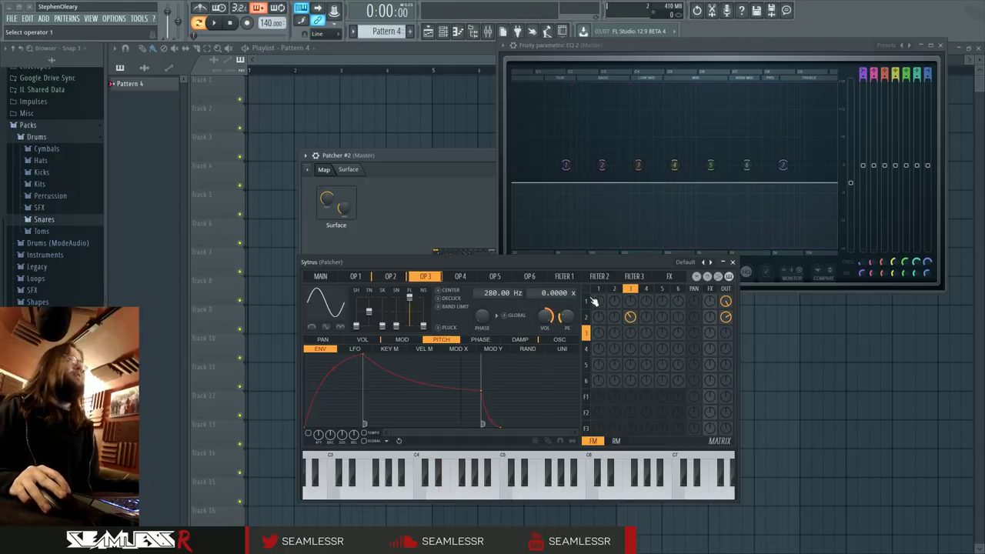
key("c")
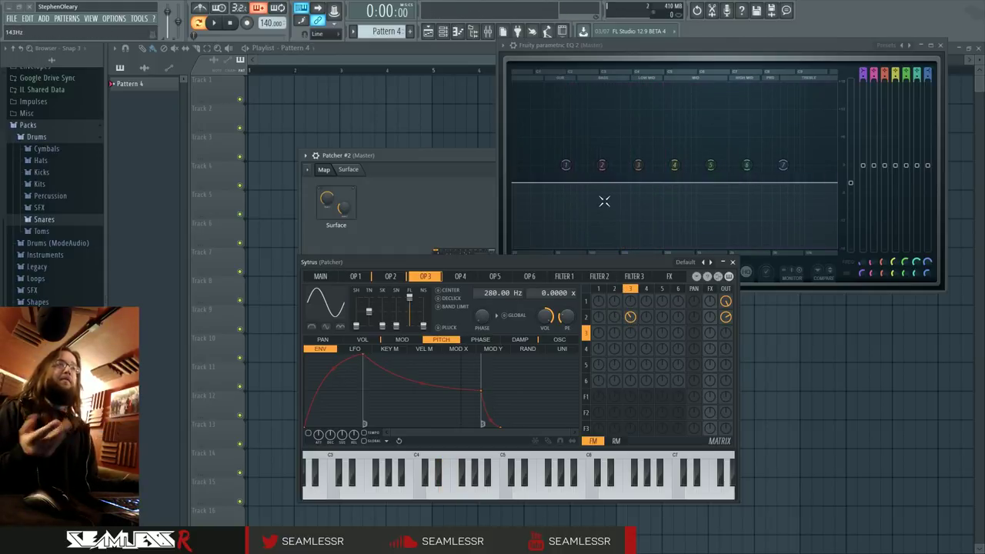
key("c")
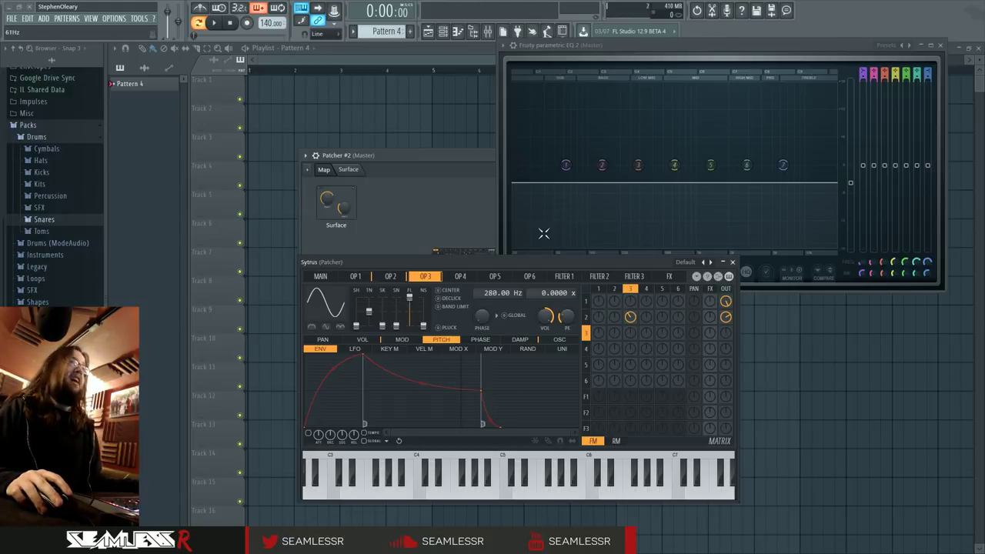
- Enable HQ envelopes for draft quality in Sytrus and look over the operators' settings
left_click(338, 277)
scroll(551, 371, "down", 2)
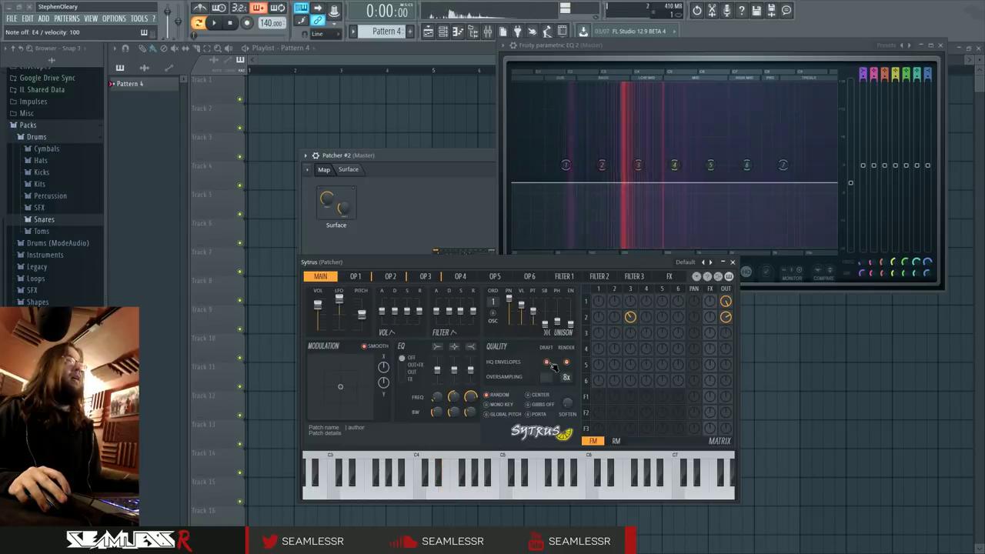
left_click(616, 289)
left_click(630, 289)
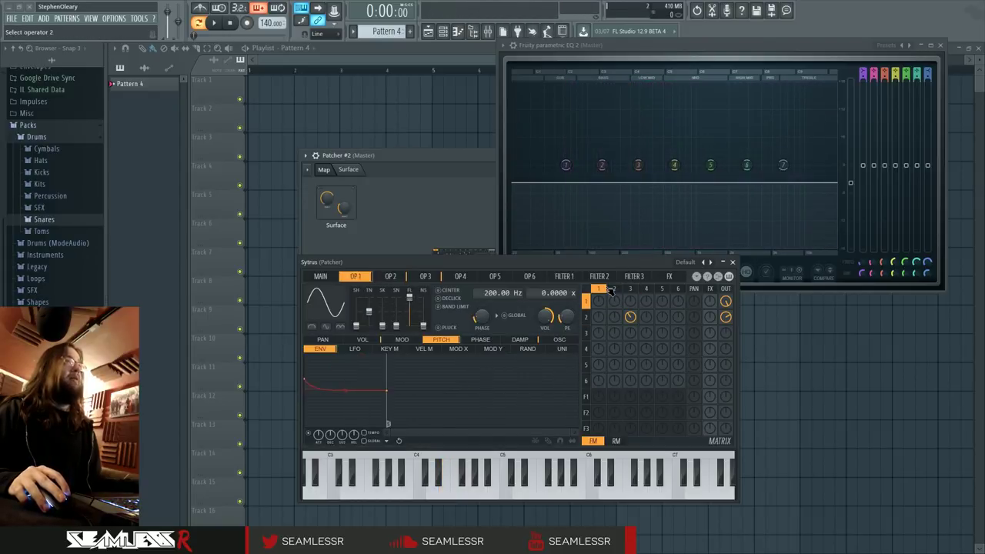
- Close Sytrus, reposition the Patcher window and clone the Sytrus module in its map
left_click(735, 263)
left_click_drag(452, 161, 424, 236)
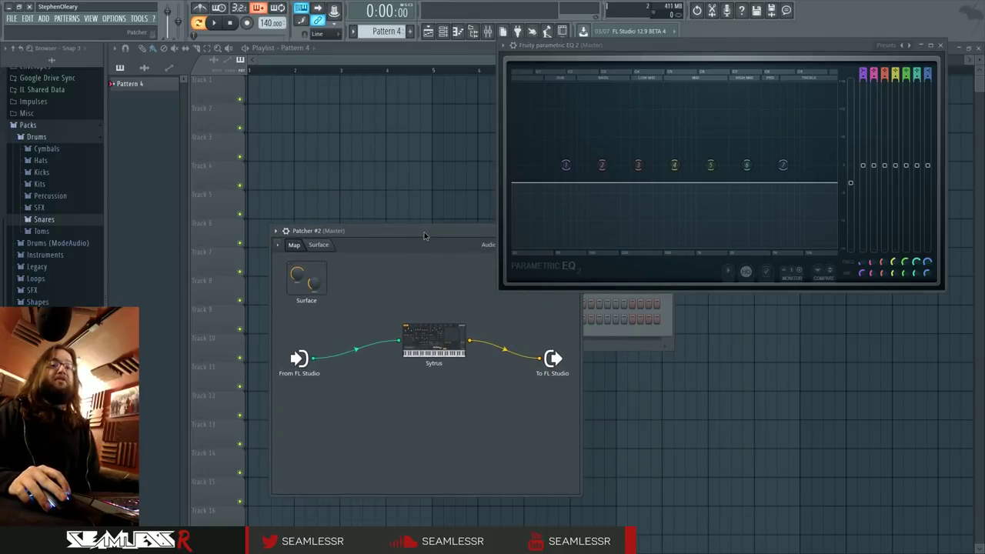
right_click(416, 330)
left_click(441, 343)
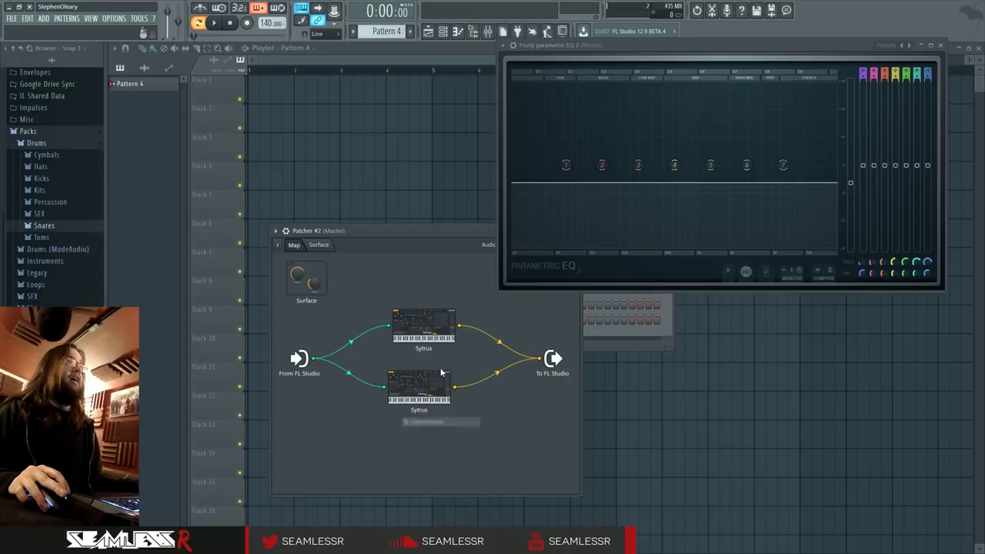
- Mute operator 2's output in the upper Sytrus and operator 1's output in the lower one
double_click(423, 384)
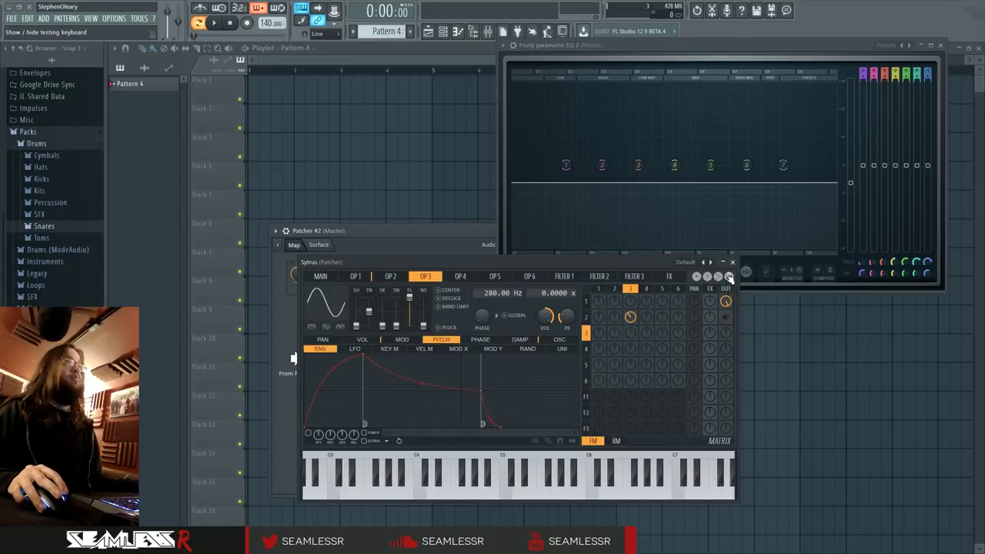
left_click(732, 262)
double_click(400, 380)
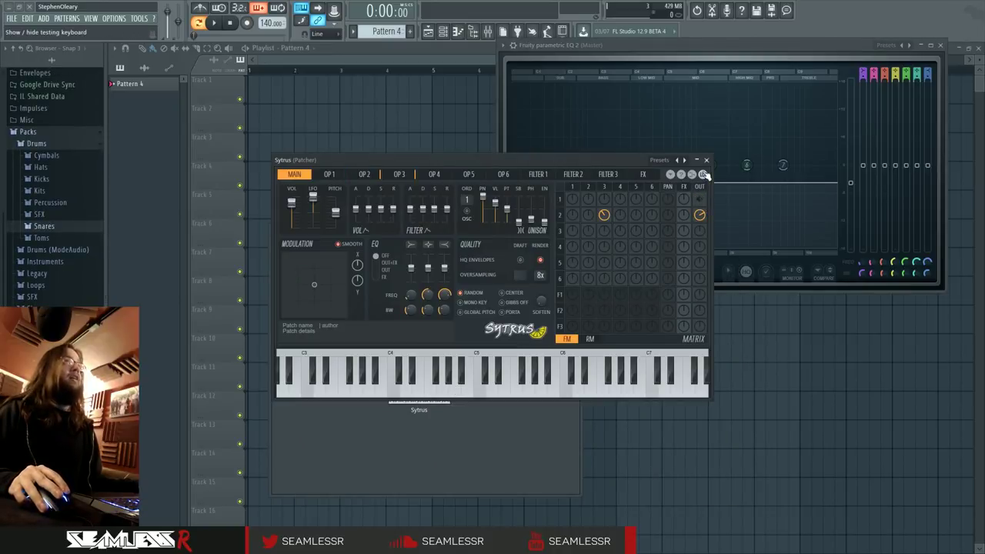
left_click(706, 160)
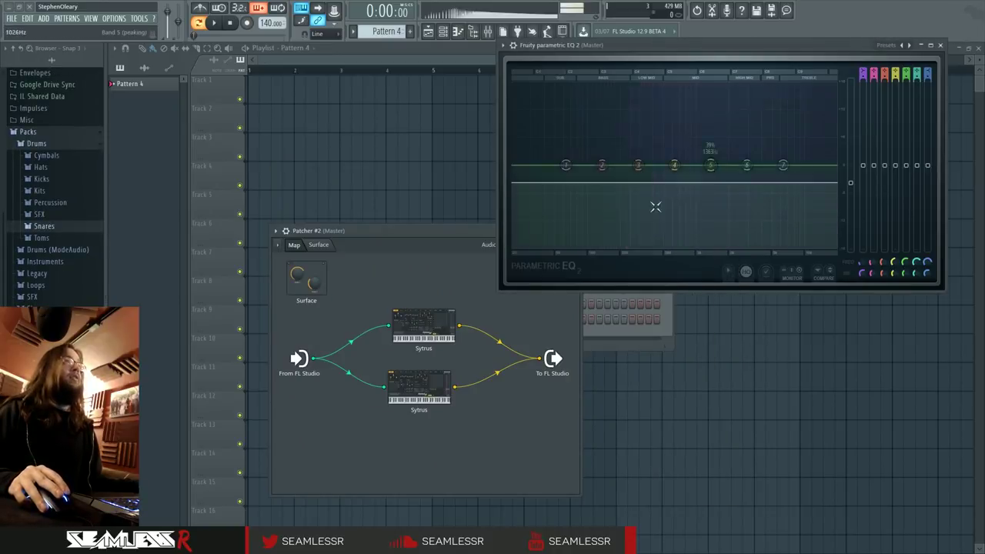
- Insert a Fruity Parametric EQ 2 between each Sytrus and the Patcher output, spacing out the modules
key("F8")
left_click_drag(884, 234, 475, 344)
right_click(492, 412)
left_click_drag(557, 363, 608, 373)
left_click_drag(472, 312, 529, 319)
left_click_drag(471, 413, 490, 413)
left_click_drag(525, 319, 491, 315)
- Make band 1 of the lower EQ a steep high pass with its cutoff at band 3's position
double_click(498, 411)
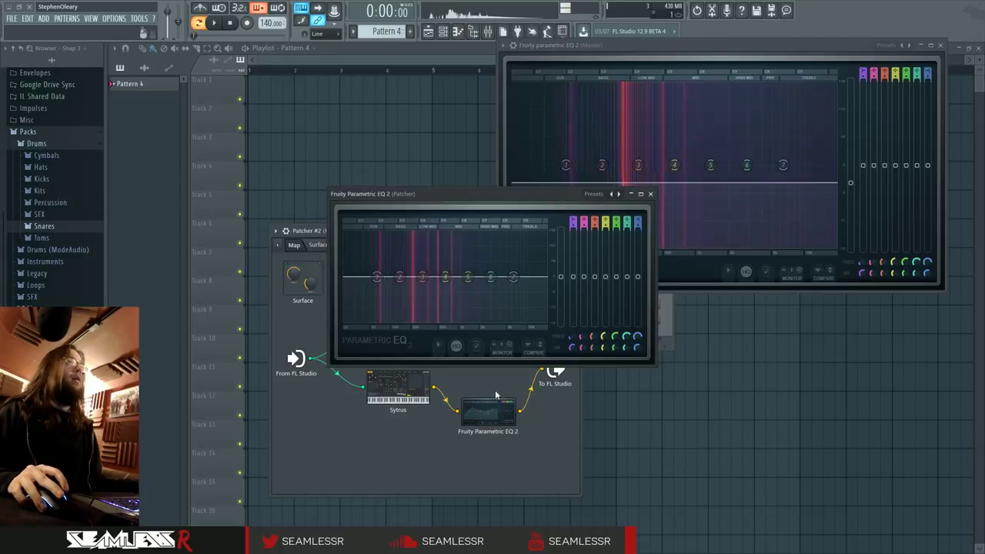
right_click(376, 278)
mouse_move(412, 316)
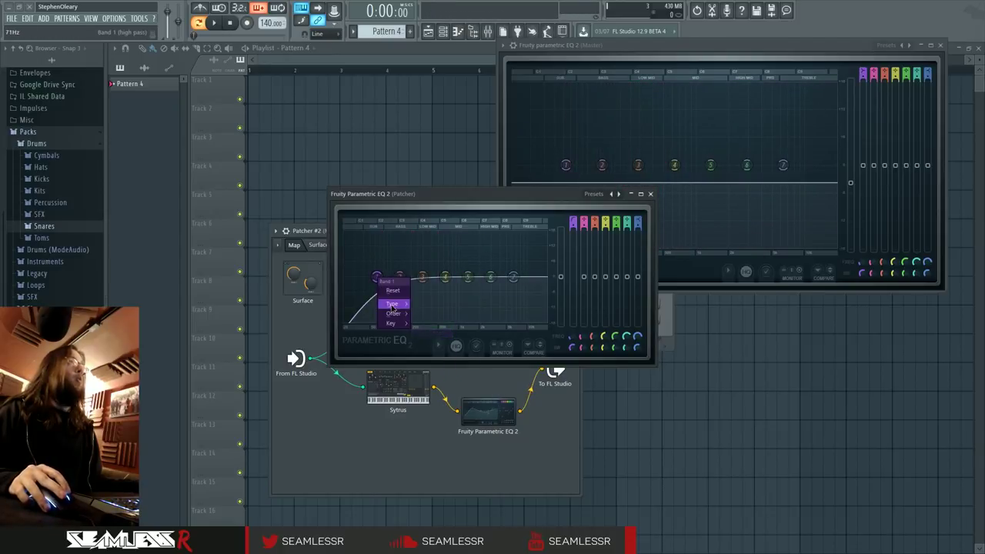
left_click(431, 332)
left_click_drag(378, 280, 424, 277)
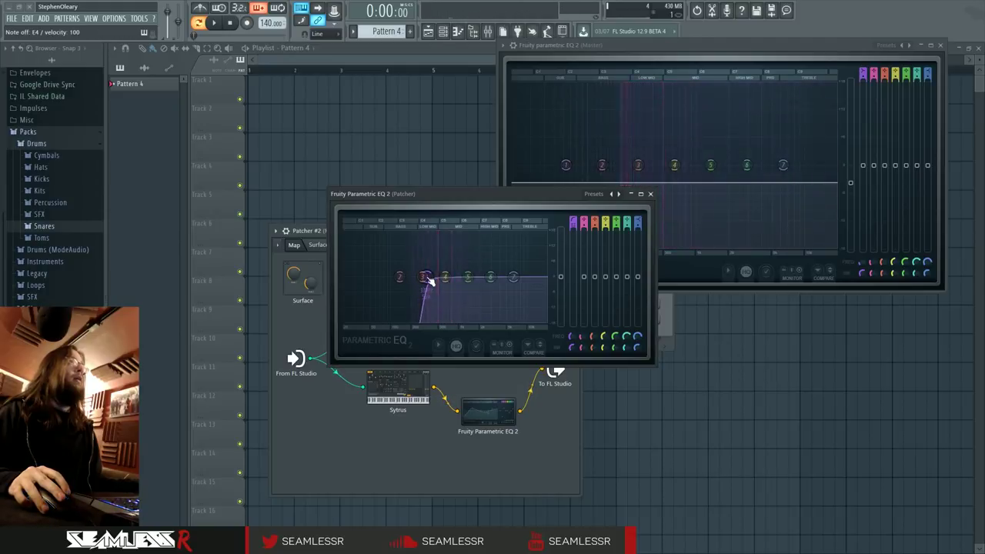
left_click(651, 194)
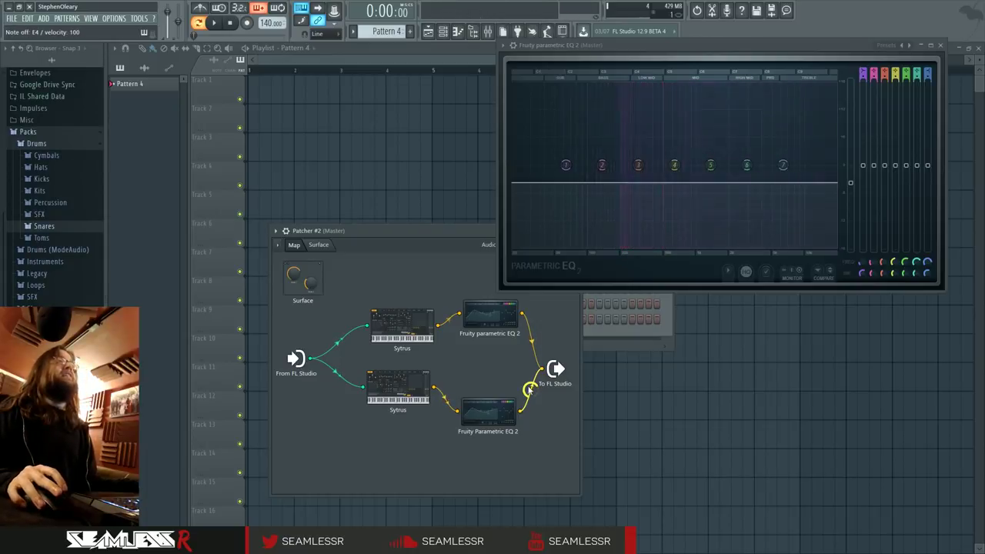
- Move both Sytrus and EQ pairs upward in the Patcher map to free space below them
left_click_drag(405, 326, 403, 300)
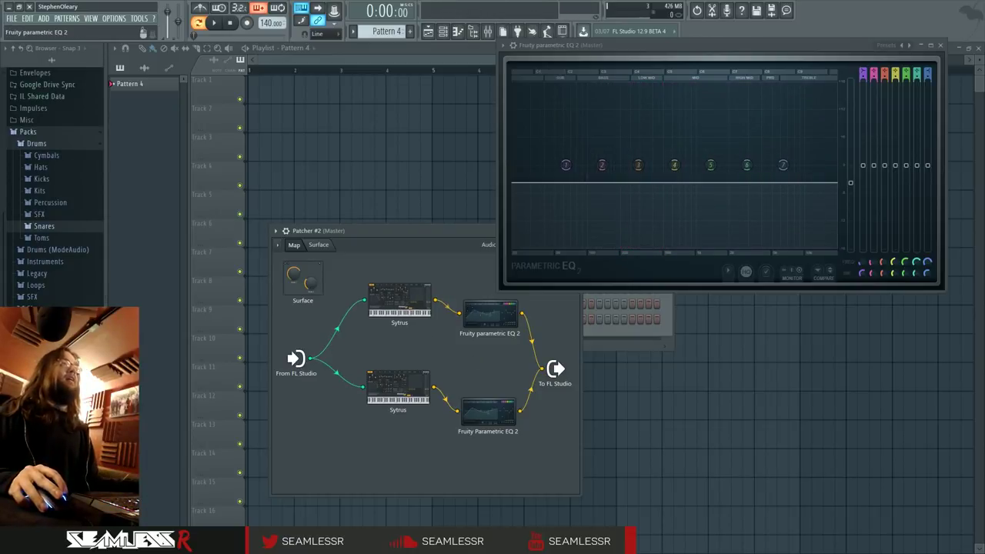
left_click_drag(477, 312, 479, 298)
left_click_drag(492, 417, 491, 388)
left_click_drag(399, 386, 396, 362)
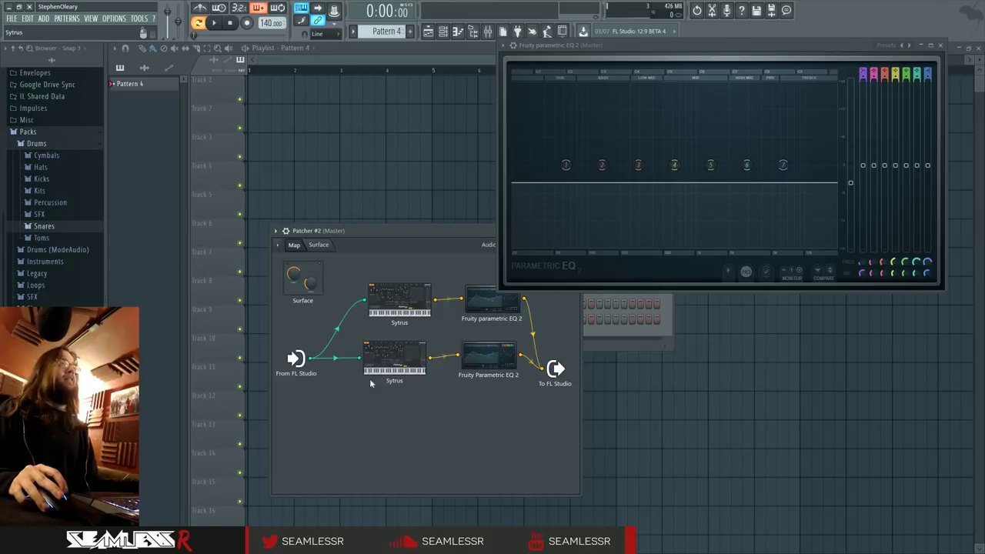
- Add a third Sytrus below the others and route it through a cloned Fruity Parametric EQ 2 to the output
key("F8")
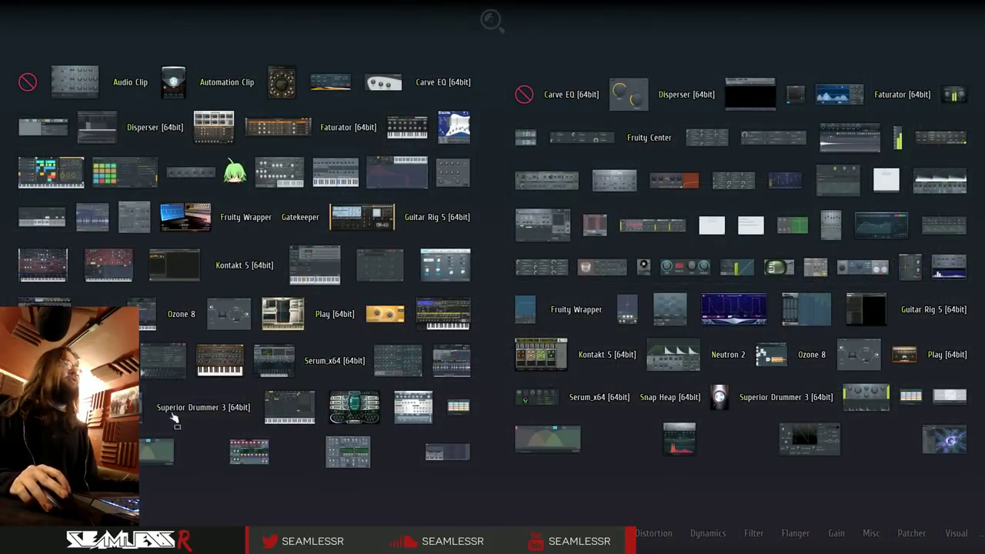
left_click_drag(308, 396, 378, 435)
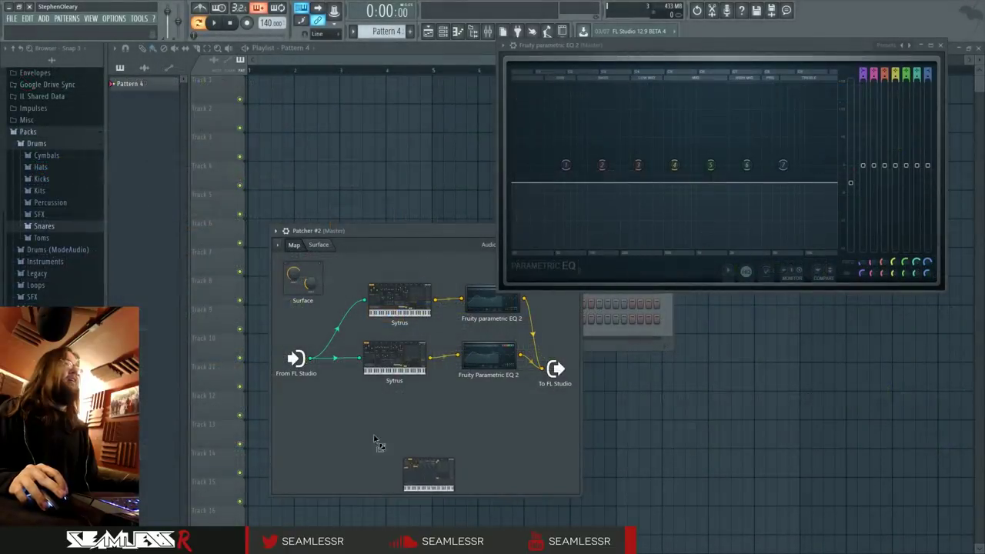
right_click(487, 363)
left_click(493, 388)
right_click(493, 362)
left_click_drag(508, 379, 495, 446)
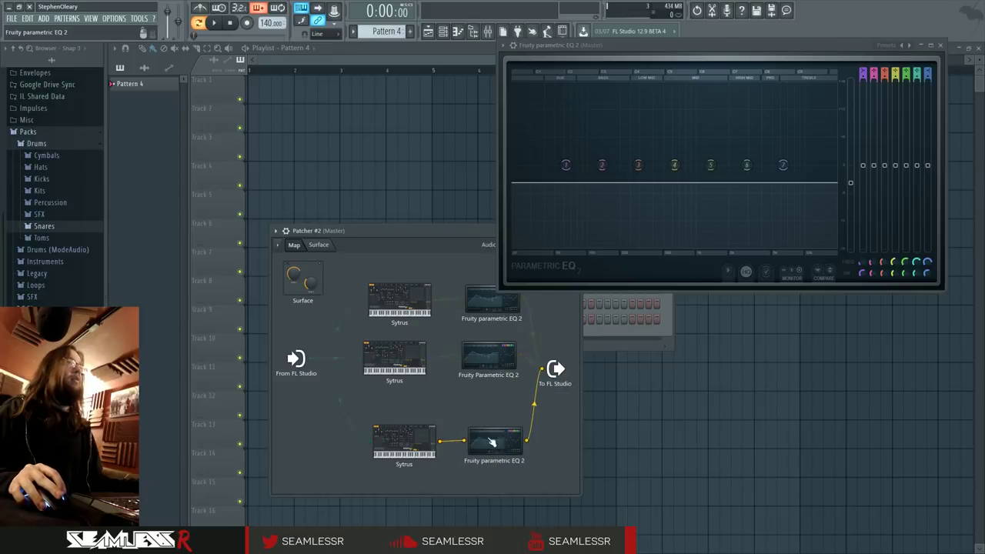
double_click(495, 443)
left_click(652, 196)
- In the third Sytrus, raise operator 1's noise fully and route the operator through filter 1 to the output
double_click(405, 453)
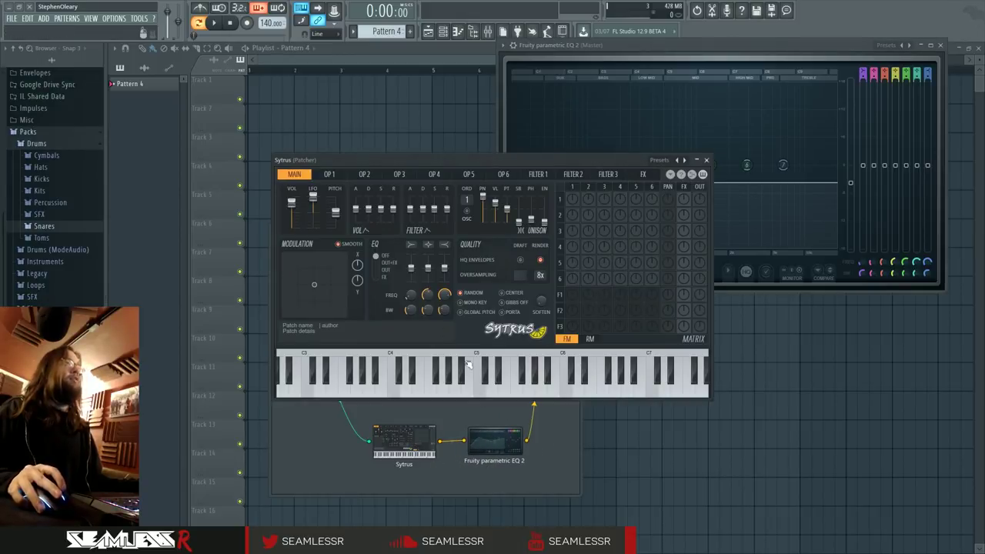
left_click(329, 174)
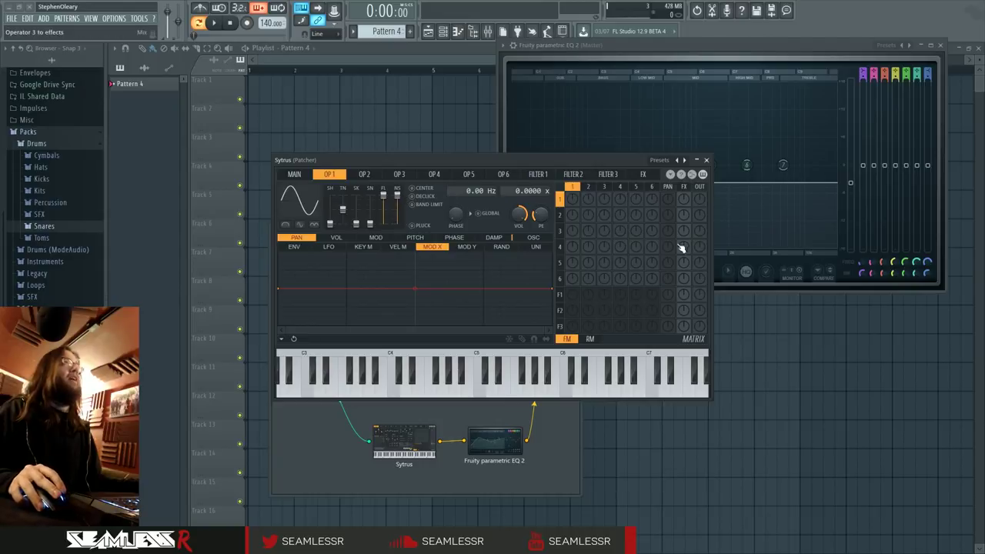
left_click(563, 296)
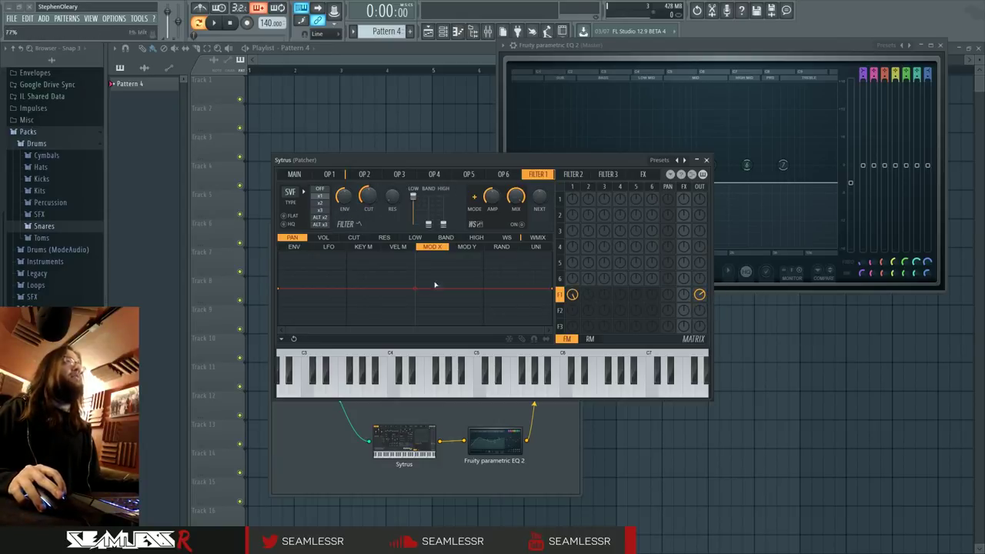
- Replace filter 1's volume envelope in the third Sytrus with a short straight decay from full level to zero
left_click(324, 239)
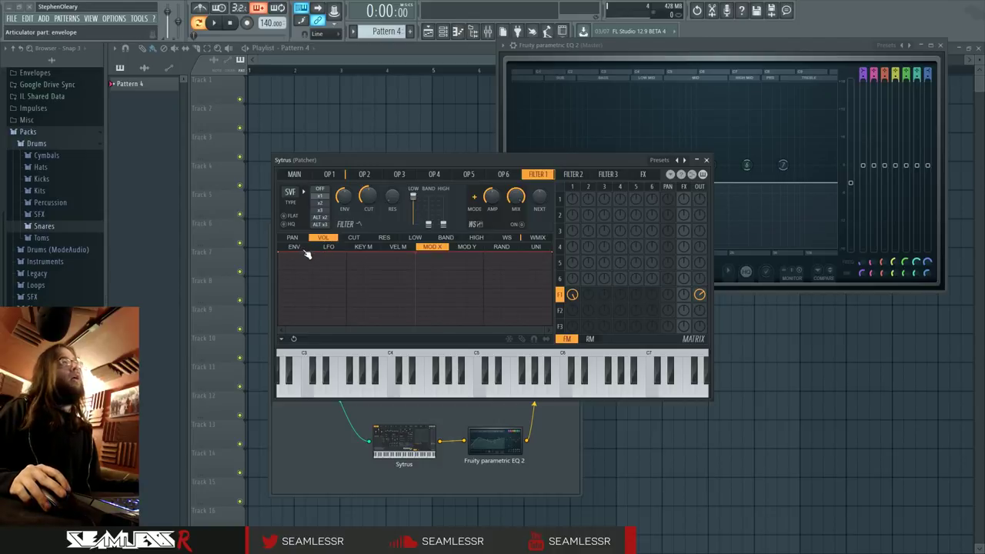
left_click(299, 247)
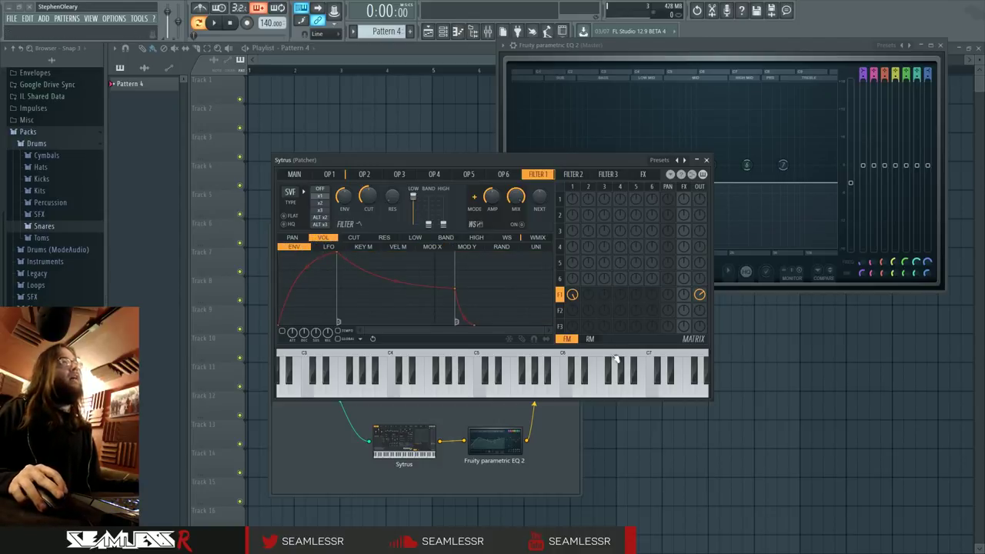
left_click(522, 339)
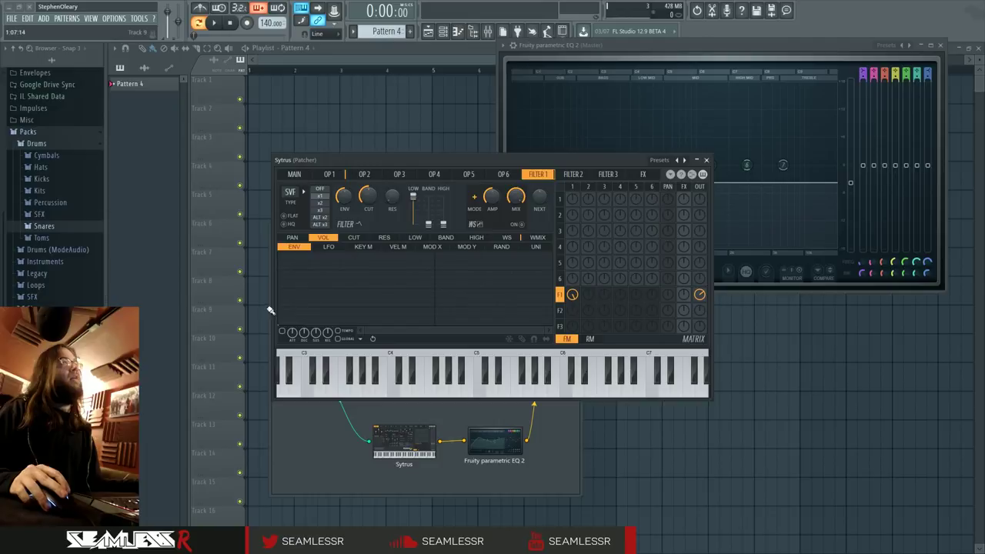
left_click_drag(282, 324, 290, 243)
right_click(317, 322)
key("w")
key("w")
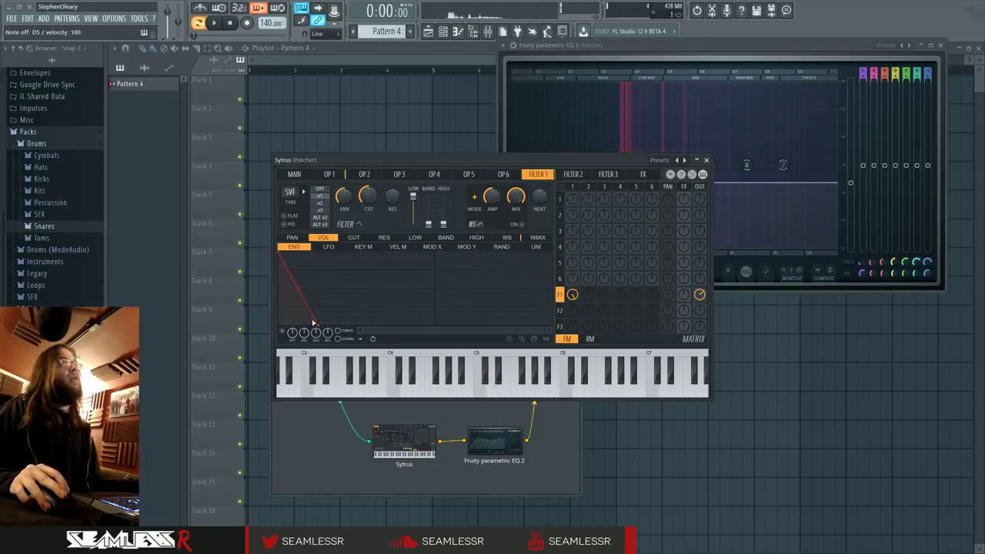
- Open filter 1's cutoff fully and readjust the filter's level to the output while playing test notes
left_click_drag(700, 296, 700, 265)
key("w")
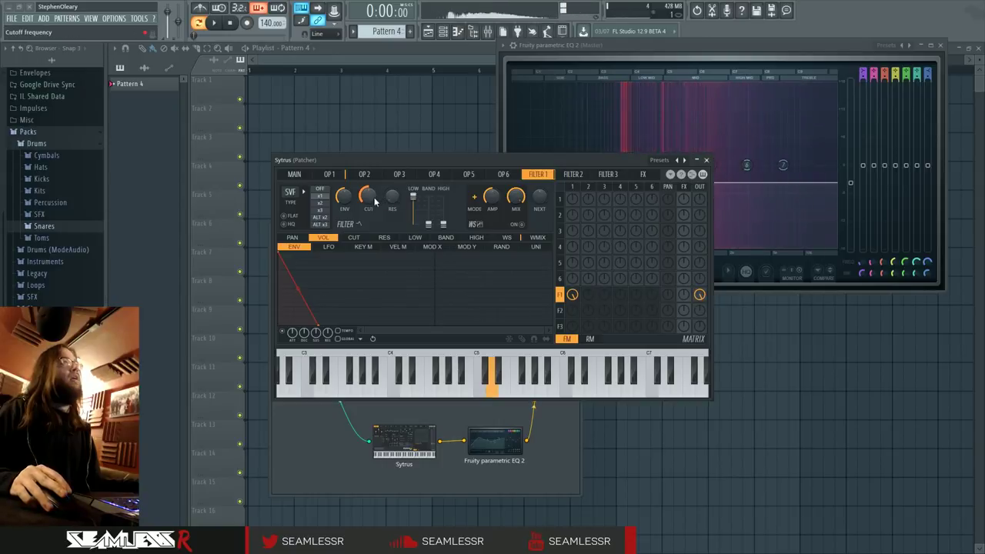
left_click_drag(373, 199, 372, 160)
left_click_drag(700, 295, 700, 314)
key("w")
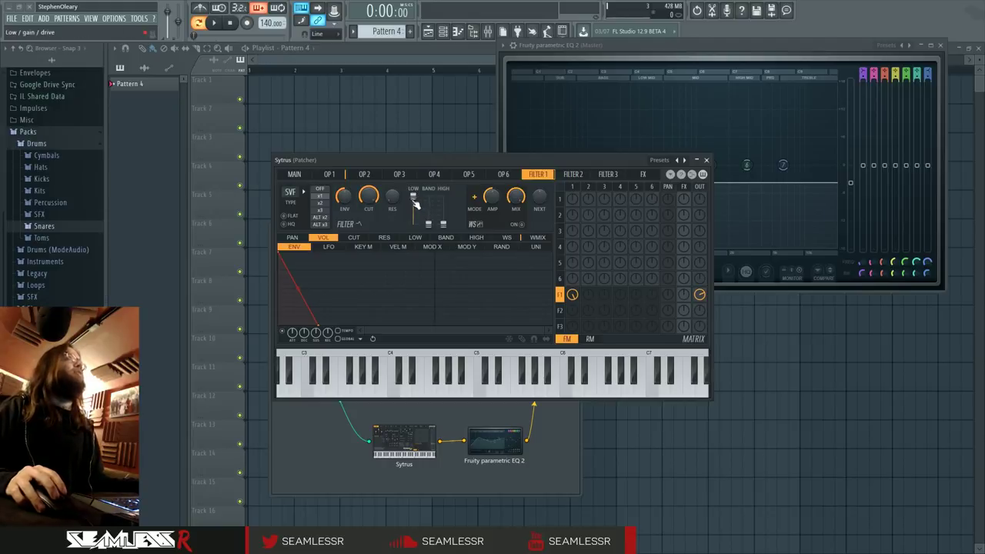
- Switch filter 1 to the BP type and raise its resonance while playing test notes
left_click(306, 191)
left_click(348, 244)
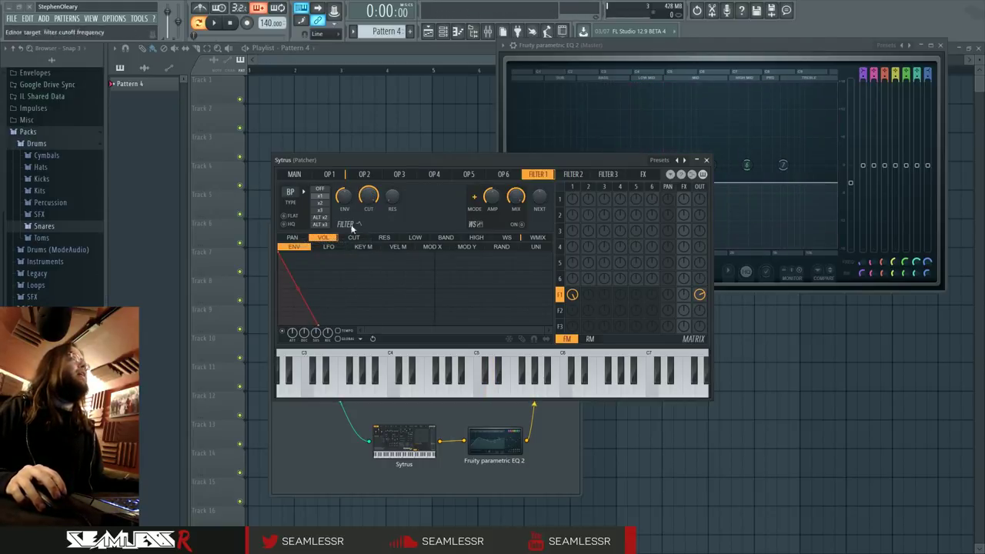
left_click_drag(393, 198, 369, 228)
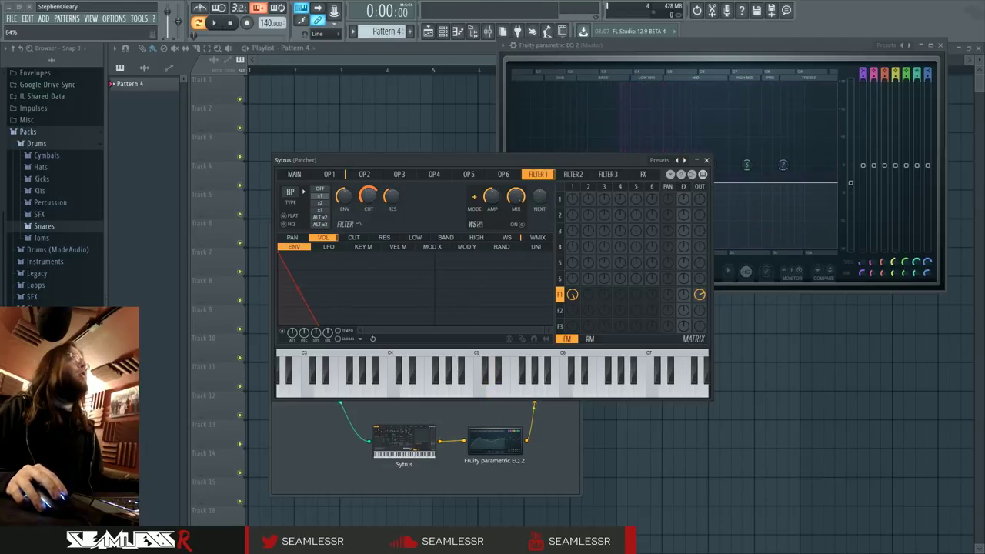
key("x")
key("x")
key("x")
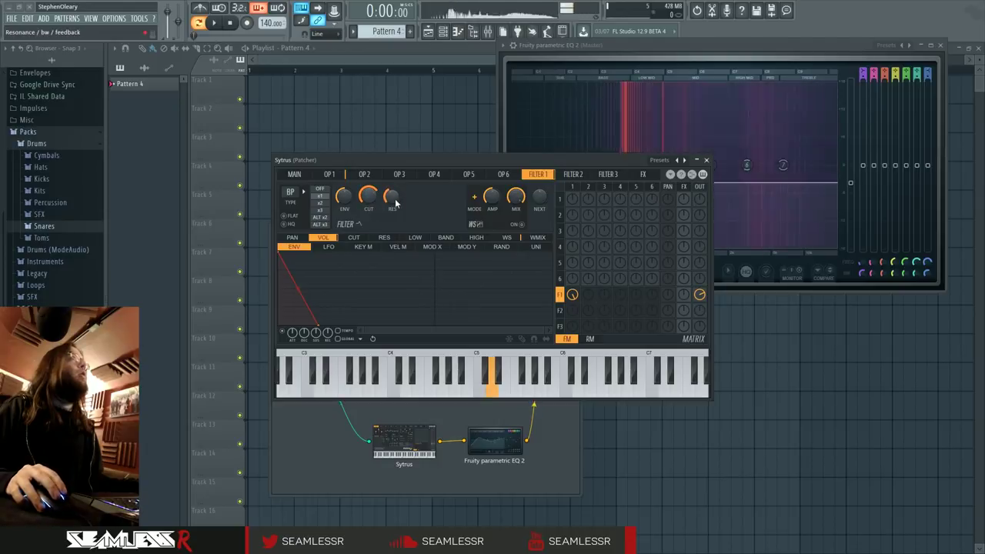
- Move the To FL Studio node away from the EQs in the Patcher map and reopen the third Sytrus
left_click(706, 160)
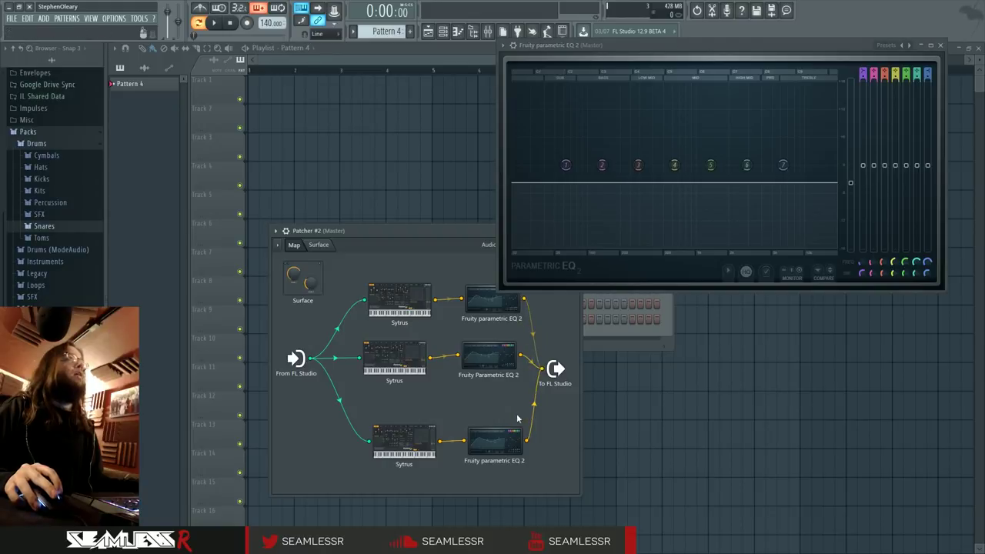
left_click_drag(557, 374, 552, 376)
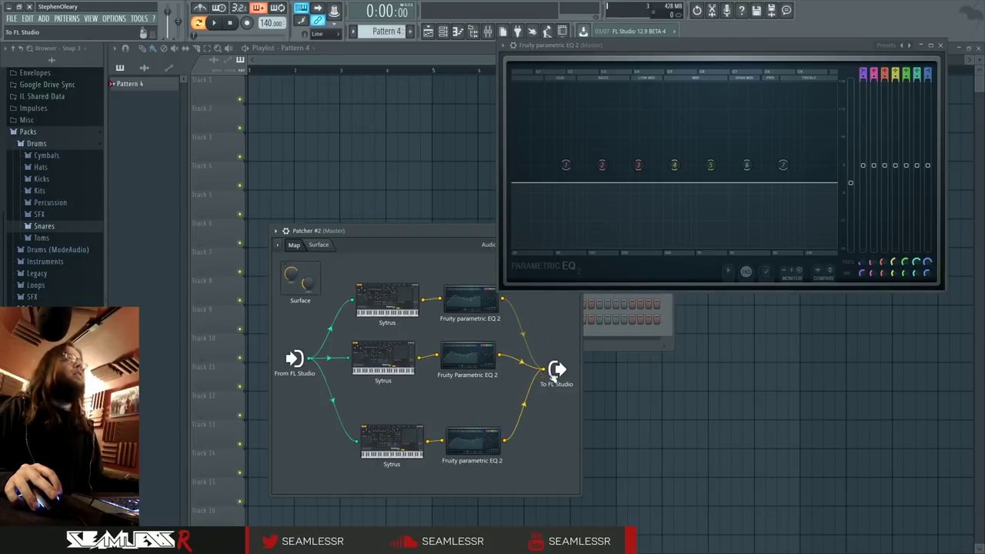
left_click(420, 427)
- Raise filter 1's output level and lower its cutoff slightly, checking the noise with test notes
key("x")
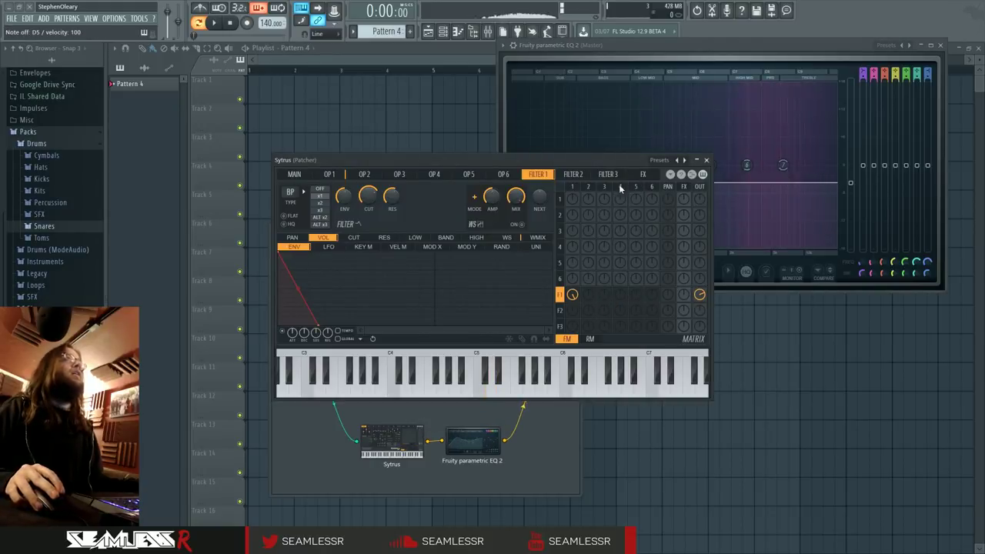
left_click_drag(643, 161, 651, 196)
left_click_drag(708, 335, 706, 332)
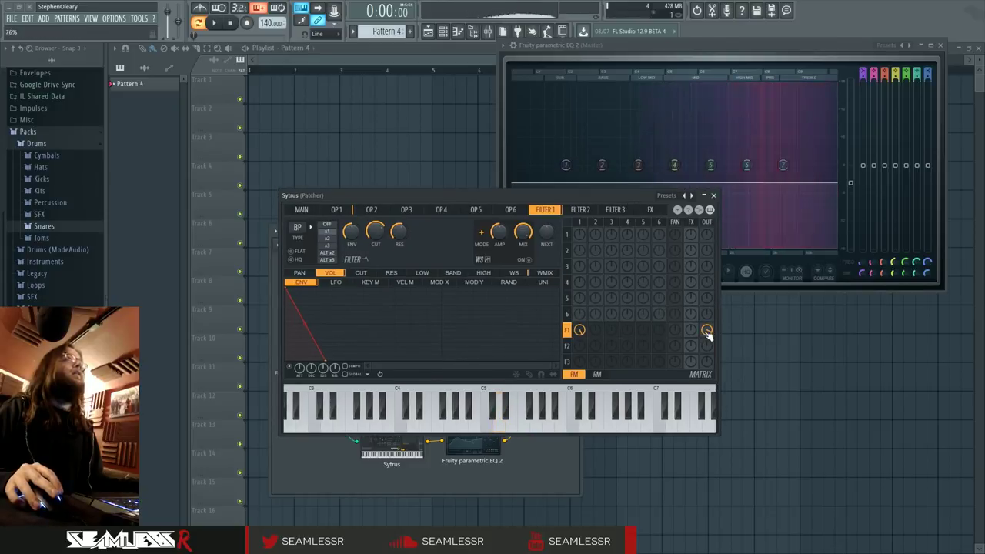
key("x")
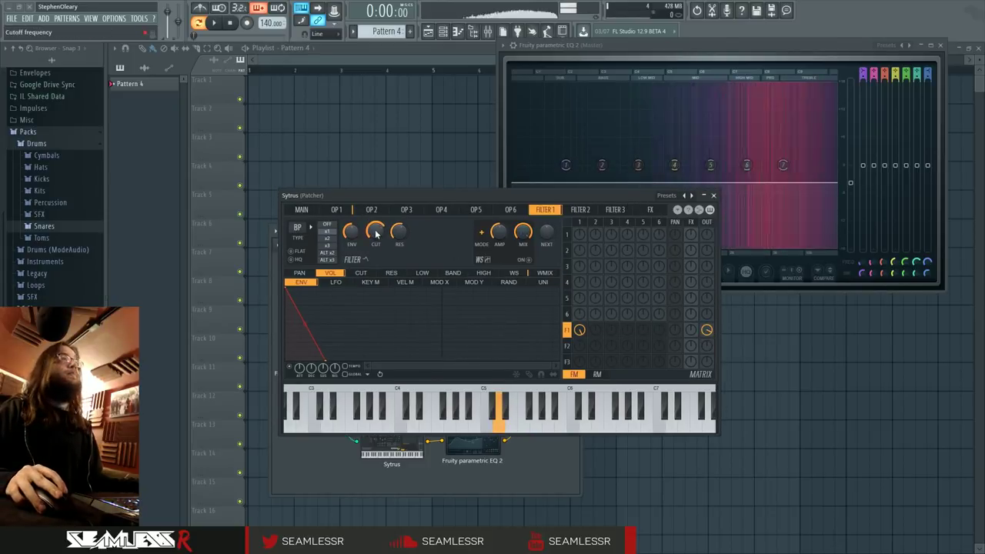
left_click(376, 235)
key("x")
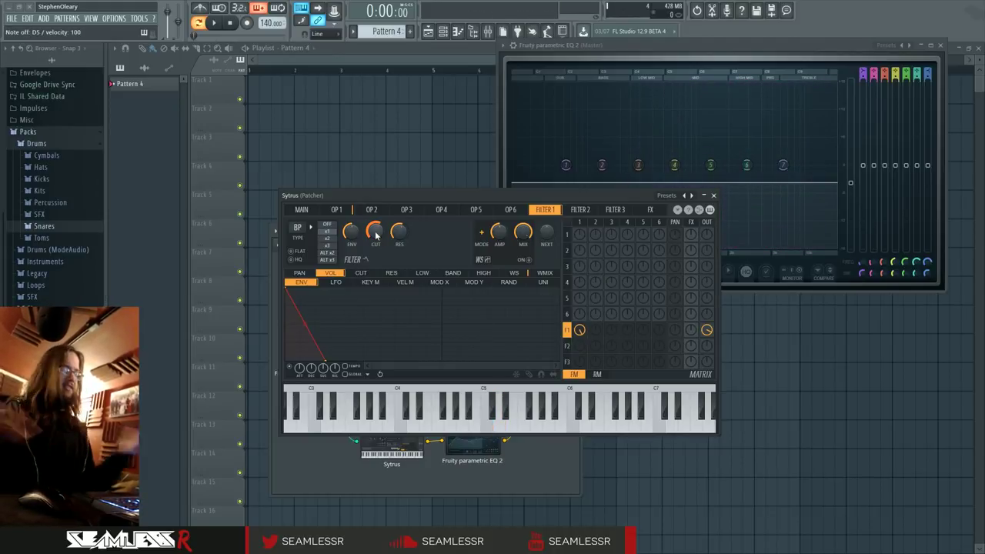
key("x")
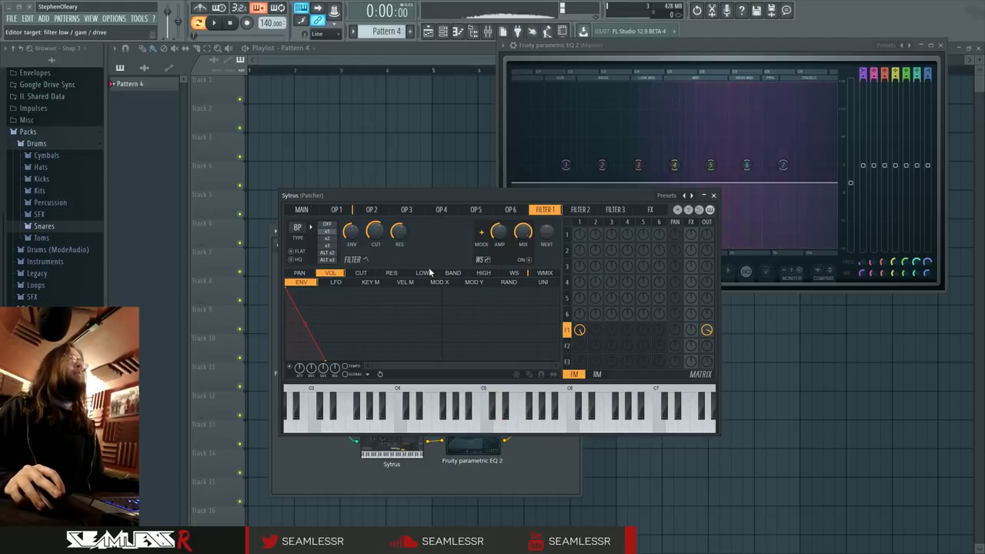
- Give filter 1's resonance a two-point envelope that falls from about half level to near zero, with sustain on the second point
left_click(393, 274)
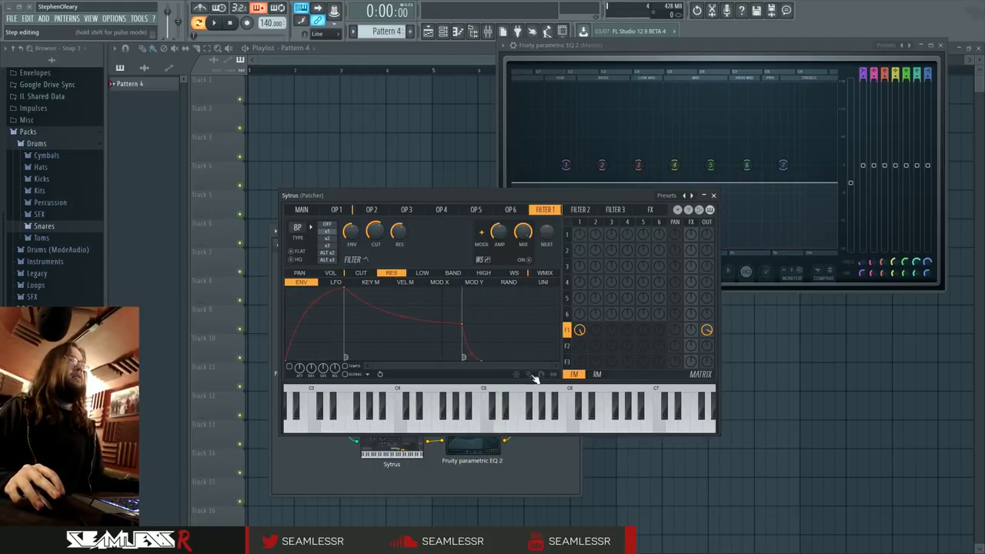
left_click_drag(287, 362, 293, 325)
right_click(344, 302)
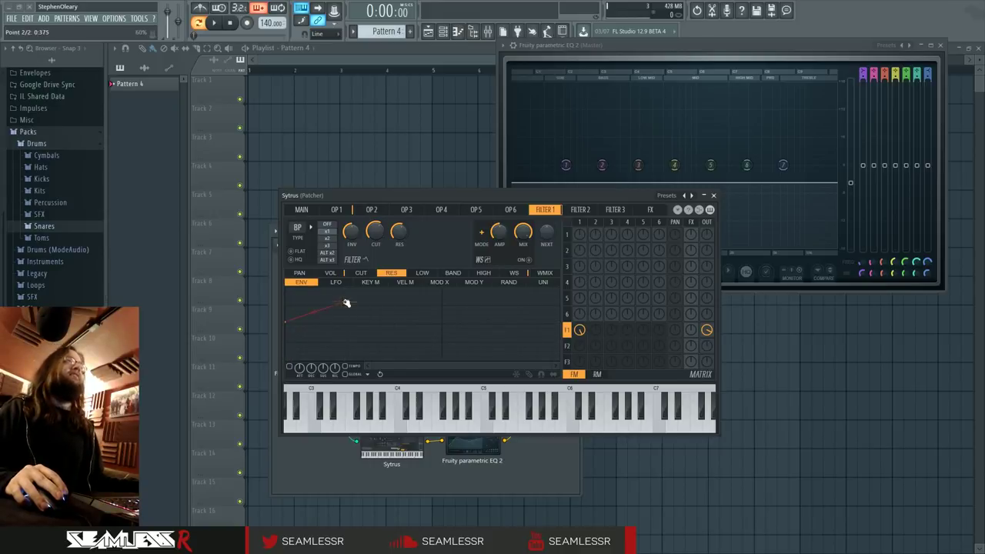
left_click_drag(344, 306, 343, 338)
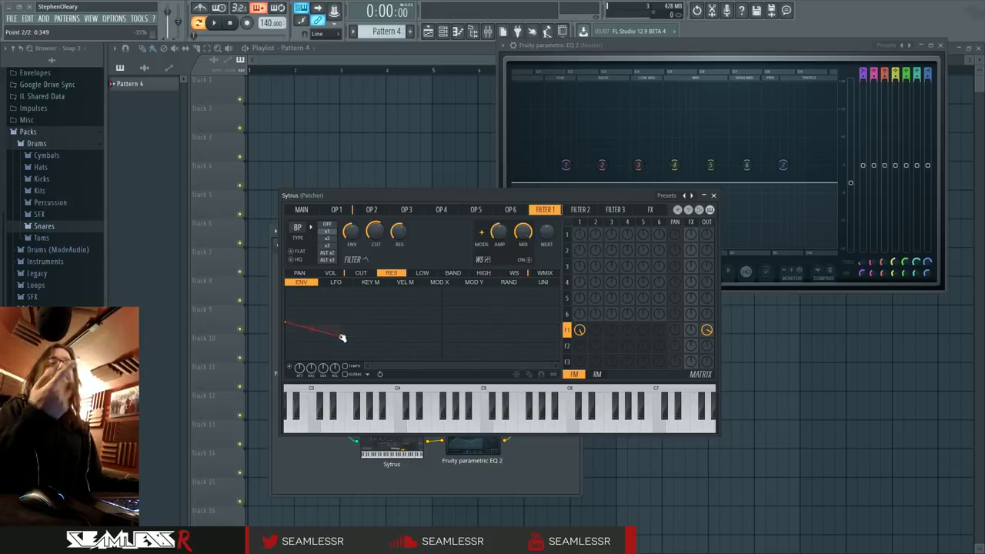
right_click(342, 337)
left_click(438, 412)
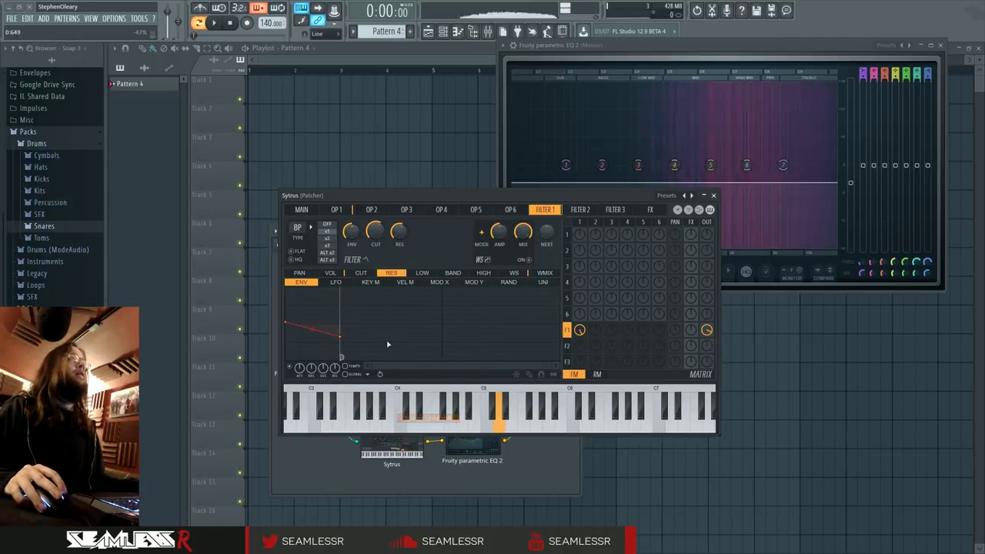
left_click_drag(338, 341, 339, 356)
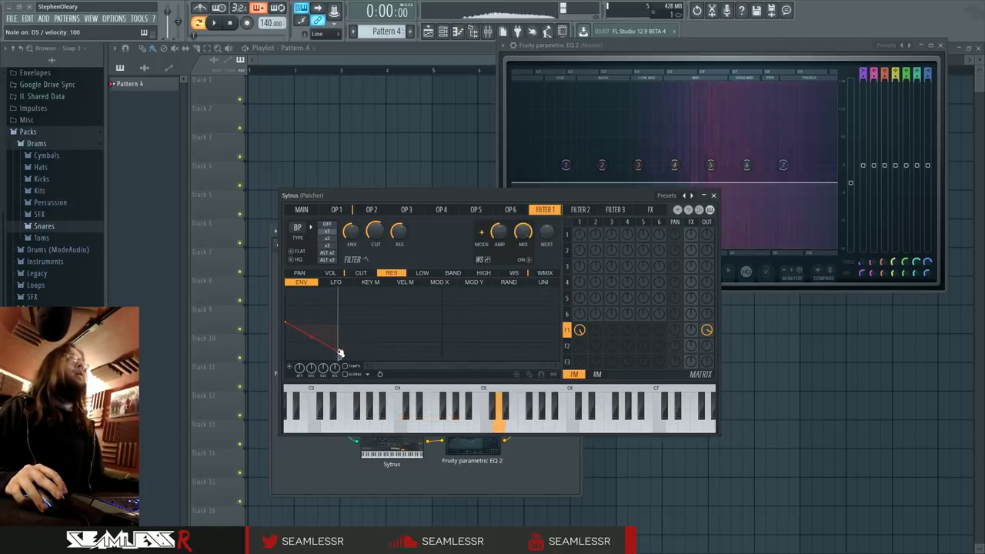
key("x")
- Raise the resonance envelope's start point, curve its decay inward and lower filter 1's resonance while playing test notes
left_click_drag(398, 231, 399, 236)
key("x")
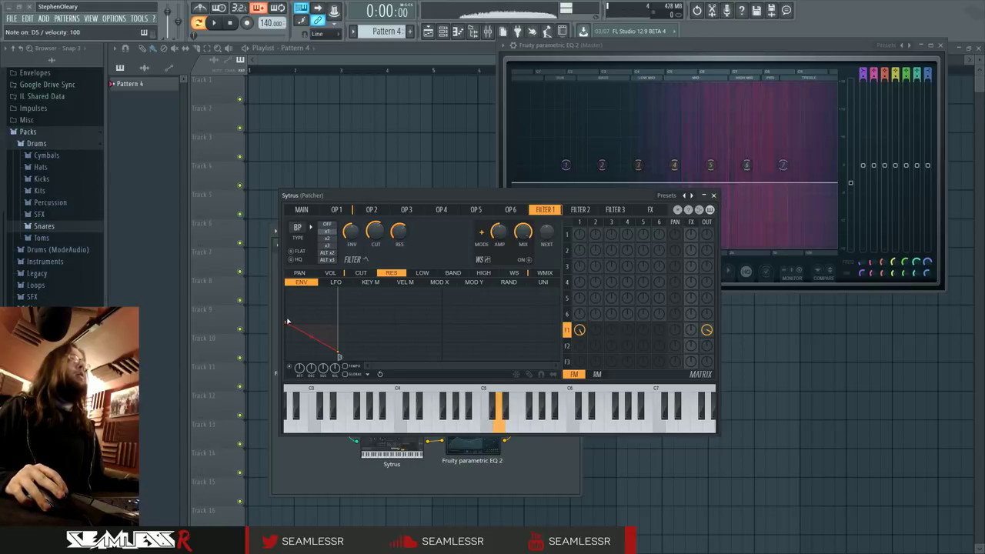
key("x")
left_click_drag(287, 319, 311, 343)
key("x")
key("x")
key("x")
key("x")
key("x")
key("x")
left_click_drag(399, 240, 398, 246)
key("x")
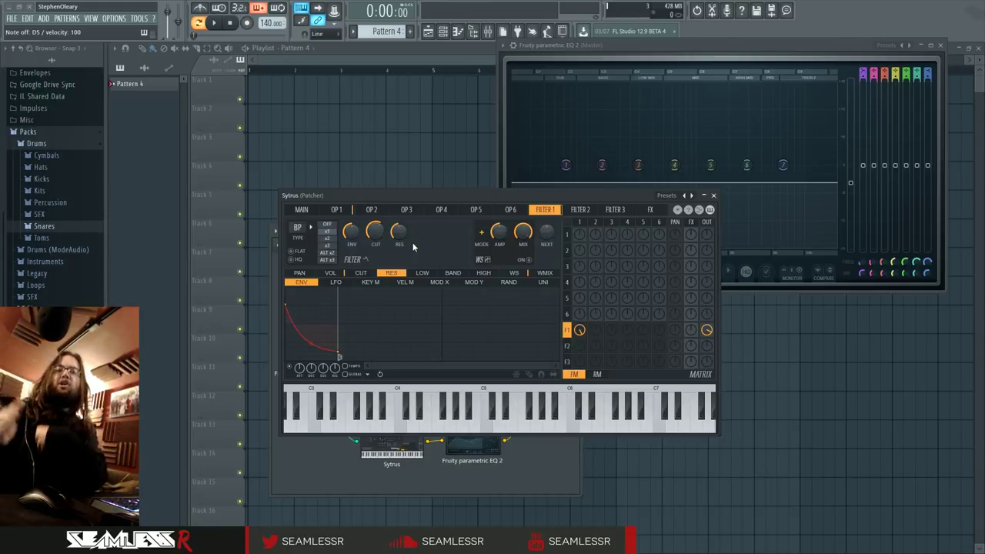
- Check the synth's main quality settings, return to filter 1 and lengthen the decay of its resonance envelope
left_click(307, 211)
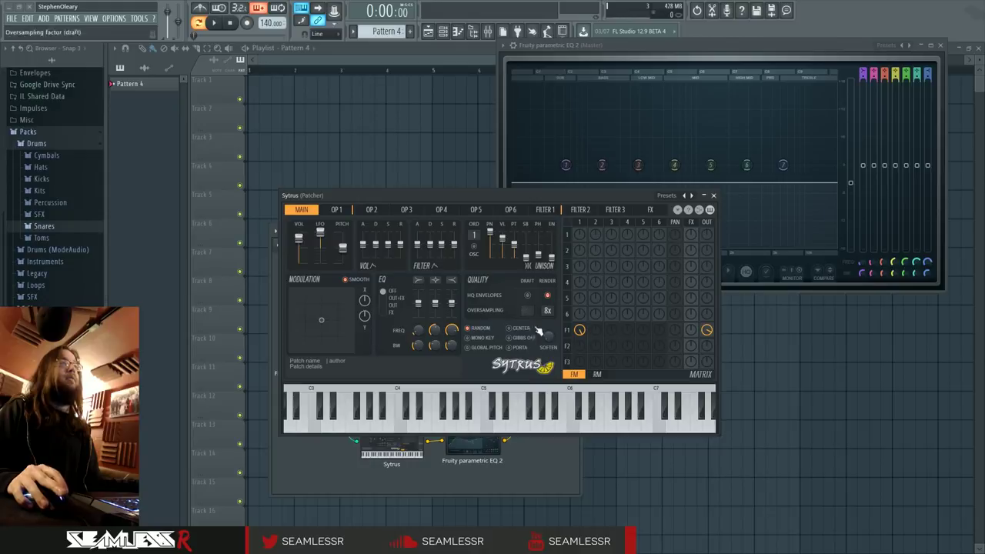
left_click(568, 329)
key("x")
key("x")
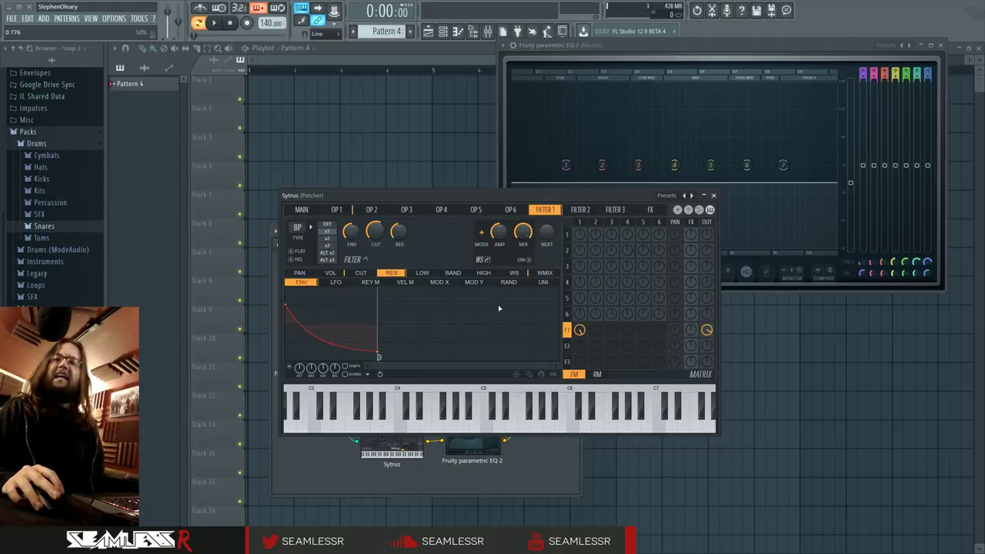
key("x")
key("x")
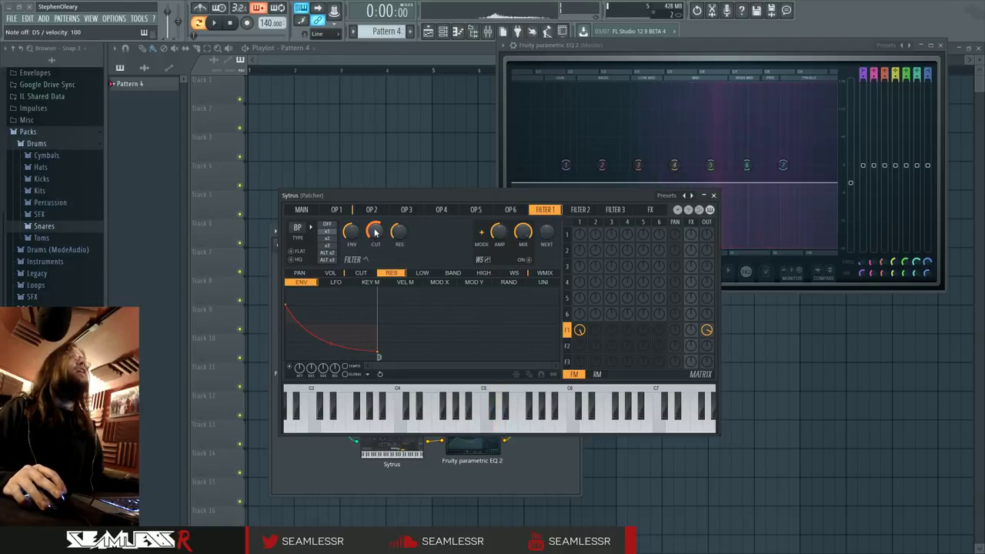
- Give filter 1's cutoff a short two-point envelope that rises slightly from about half level
left_click(361, 273)
left_click(529, 374)
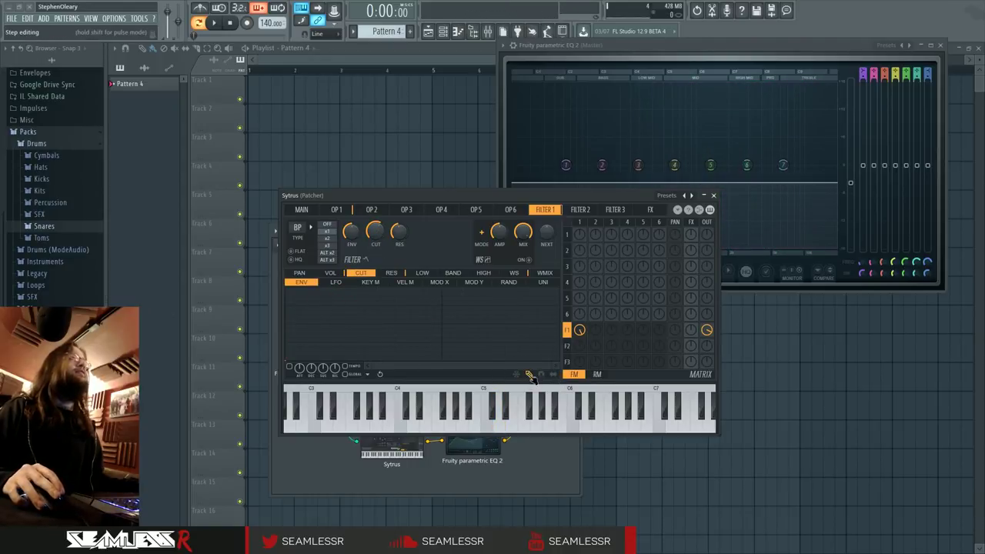
left_click(291, 367)
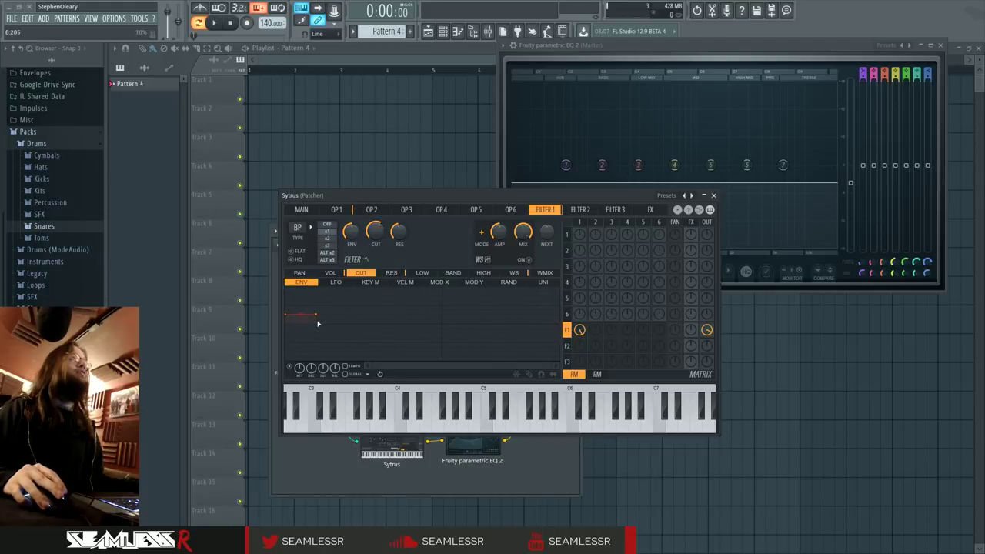
left_click_drag(318, 322, 286, 328)
left_click_drag(316, 319, 314, 319)
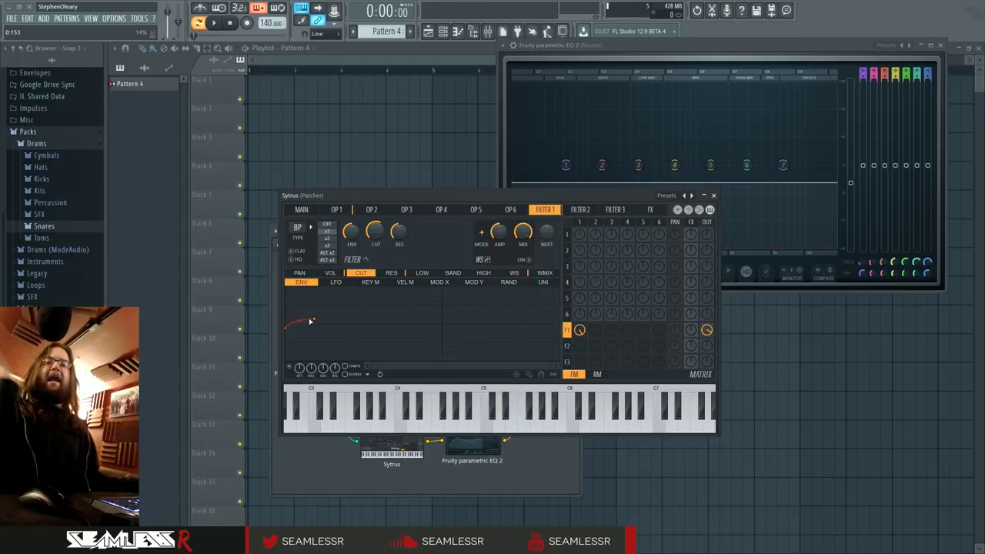
left_click_drag(287, 328, 287, 325)
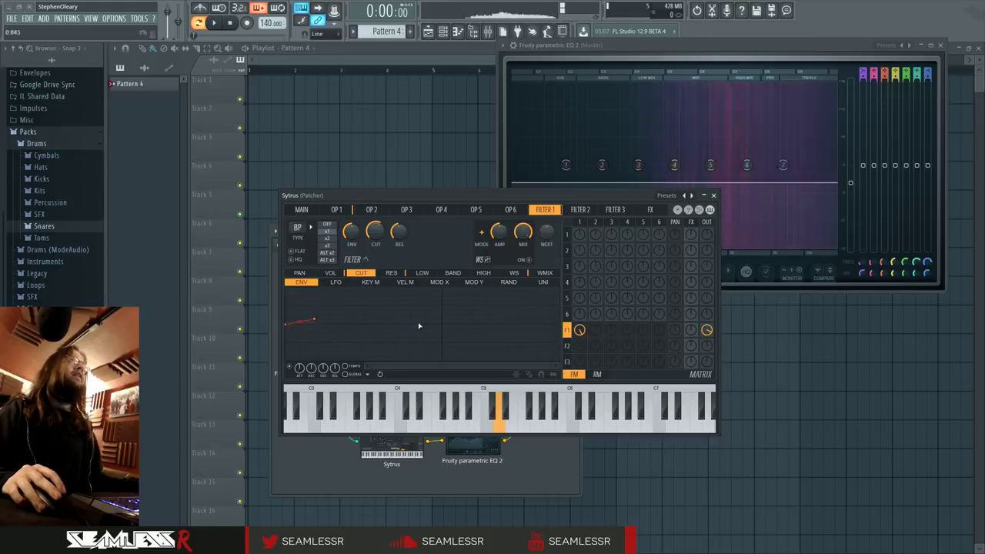
- Move the third Sytrus and EQ pair upward in the Patcher map and clone that Sytrus below them
left_click(714, 196)
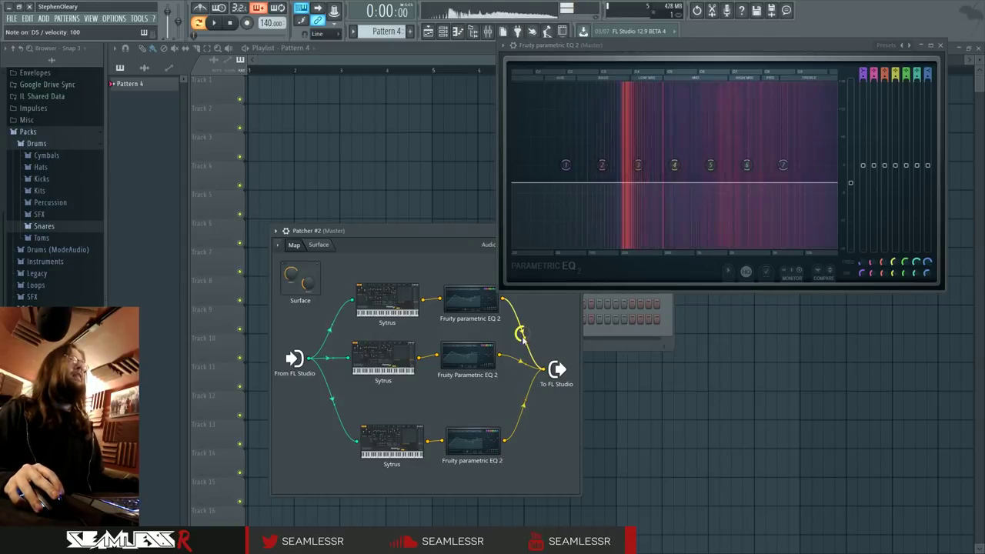
left_click_drag(468, 455, 470, 426)
left_click_drag(387, 441, 386, 412)
right_click(385, 413)
left_click(395, 431)
right_click(382, 464)
left_click(396, 473)
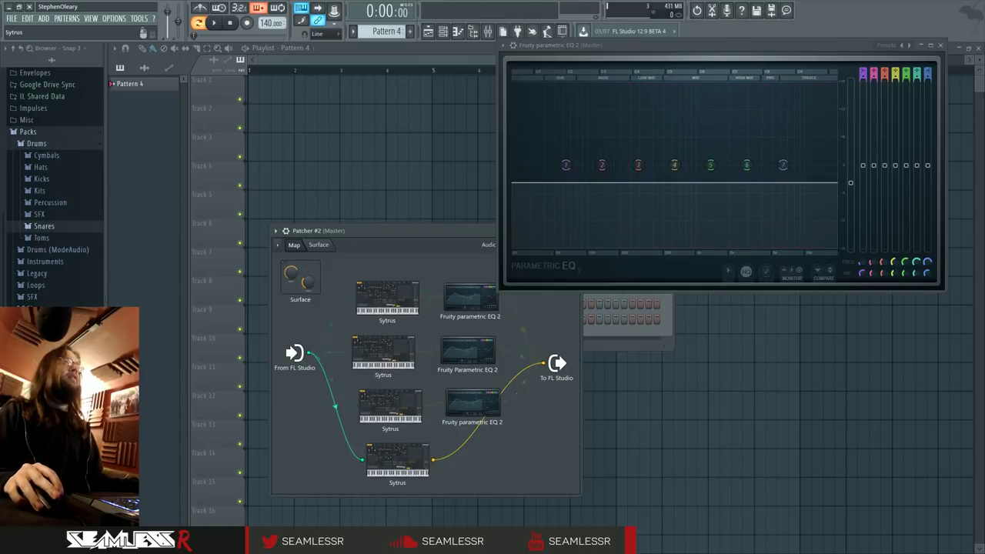
- Clone the third layer's EQ beside the fourth Sytrus and route that Sytrus through it to the output
double_click(387, 298)
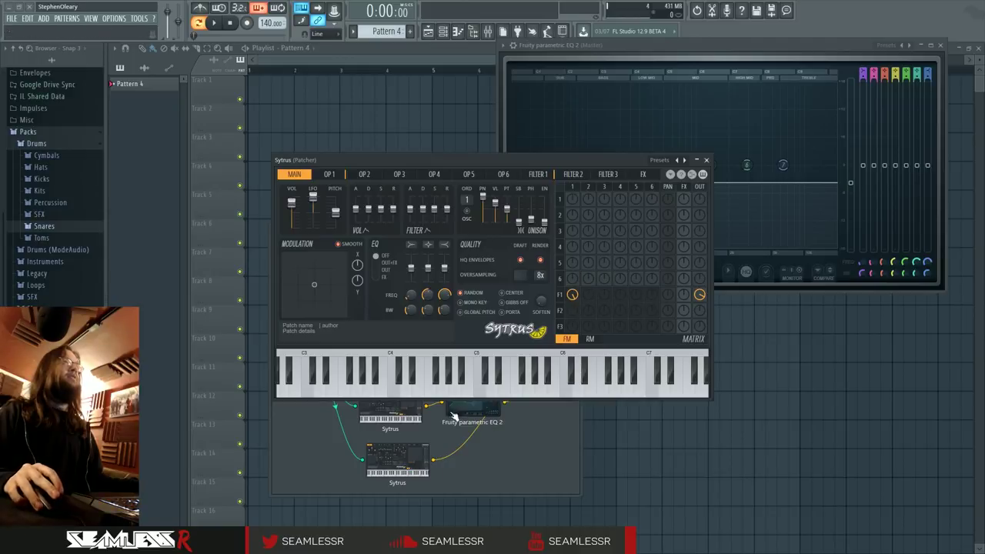
left_click(707, 160)
right_click(462, 401)
mouse_move(471, 420)
left_mouse_down()
mouse_move(446, 463)
mouse_move(435, 462)
left_mouse_up()
left_click_drag(463, 461, 474, 457)
- Review the EQ curves of the first three layers one after another in the Patcher map
double_click(418, 463)
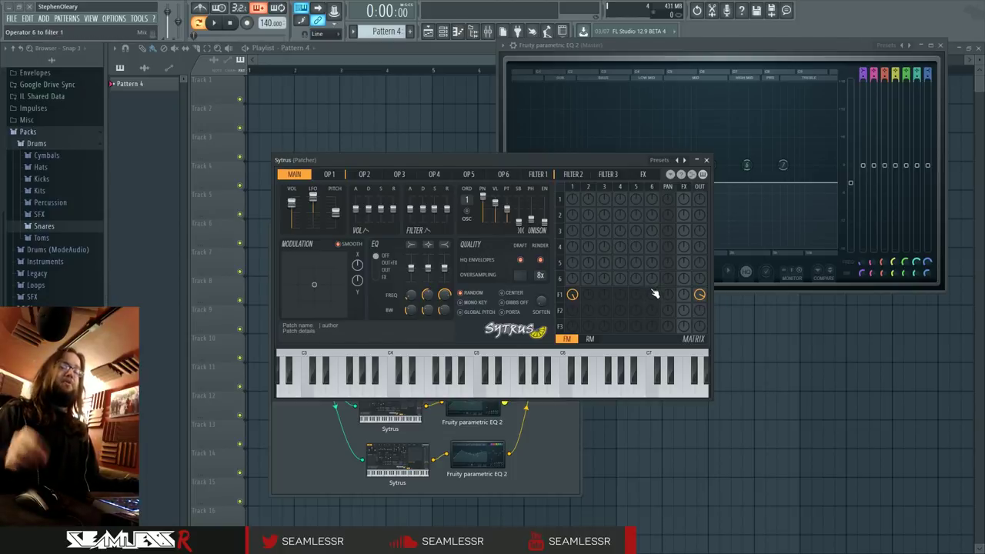
left_click(707, 160)
double_click(467, 403)
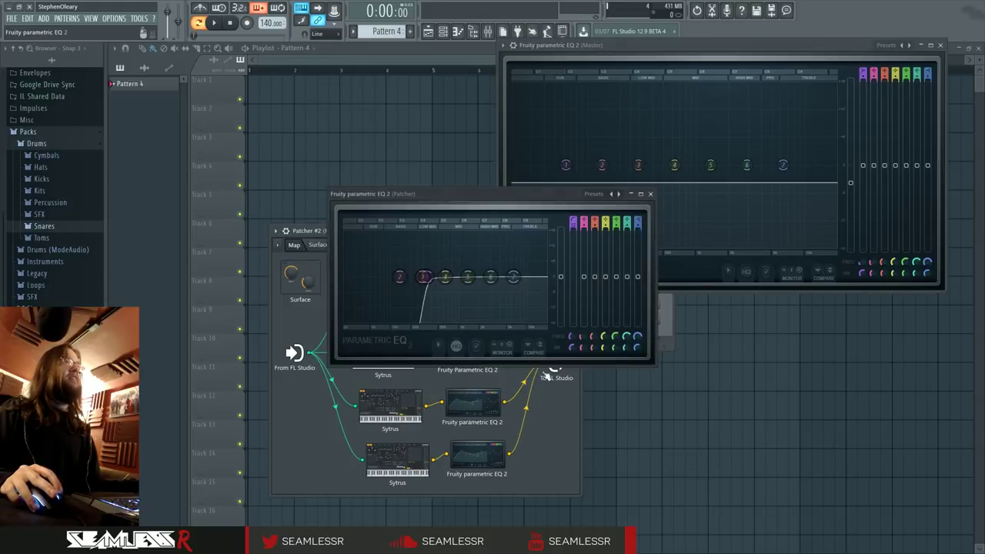
left_click(650, 194)
double_click(462, 355)
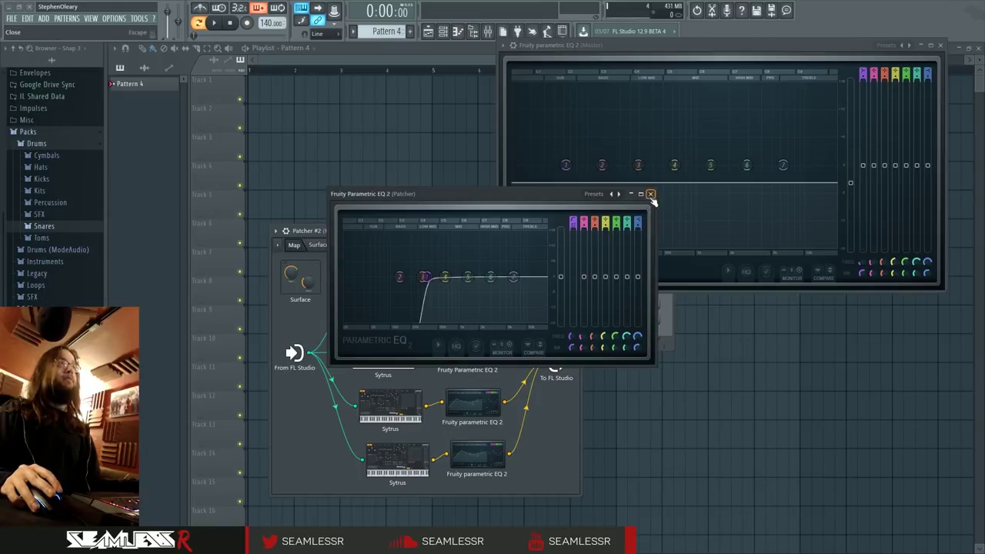
left_click(651, 194)
double_click(465, 308)
left_click(651, 194)
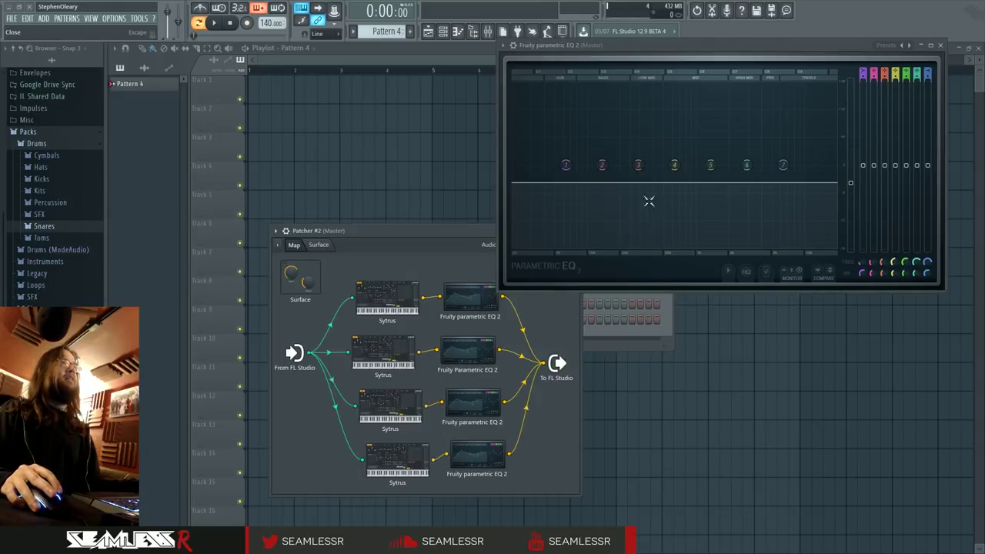
- Open the fourth layer's Sytrus, move its window slightly up and display its filter 1 settings
double_click(409, 468)
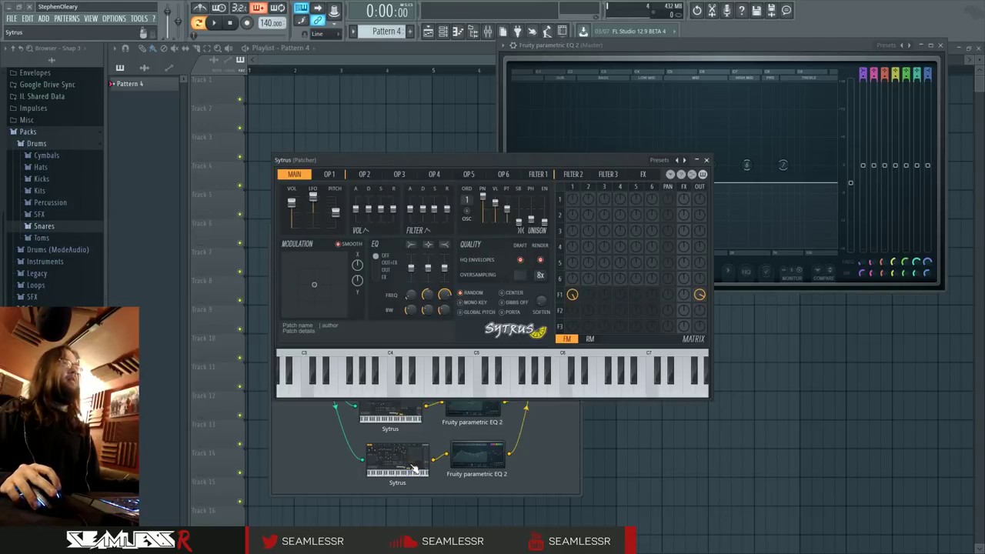
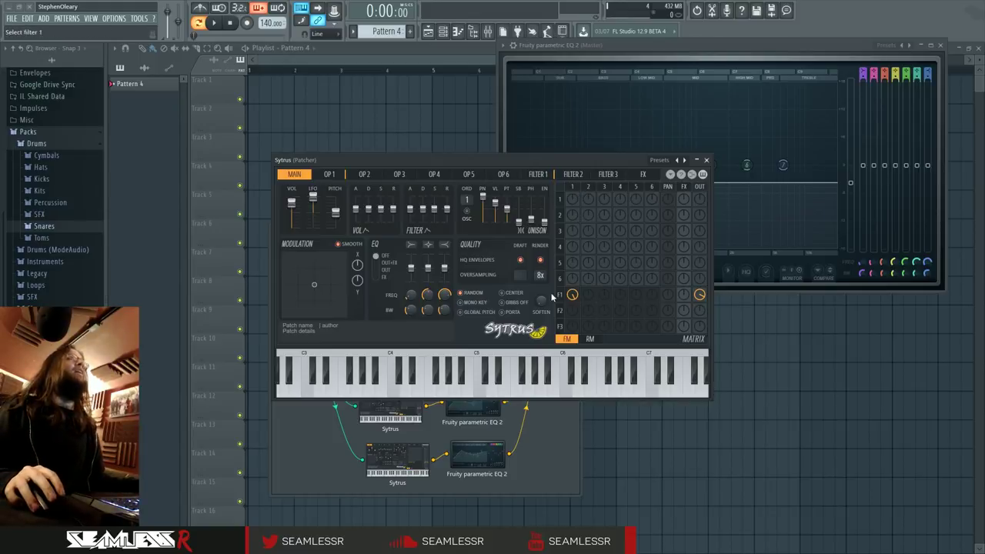
left_click(560, 296)
mouse_move(624, 165)
left_mouse_down()
mouse_move(659, 134)
mouse_move(641, 157)
left_mouse_up()
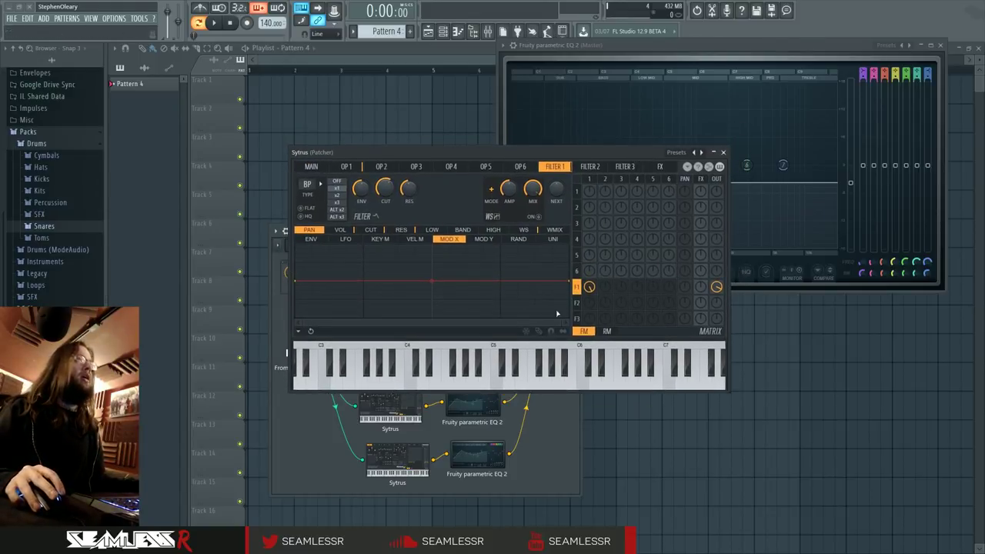
left_click(724, 152)
left_click(414, 458)
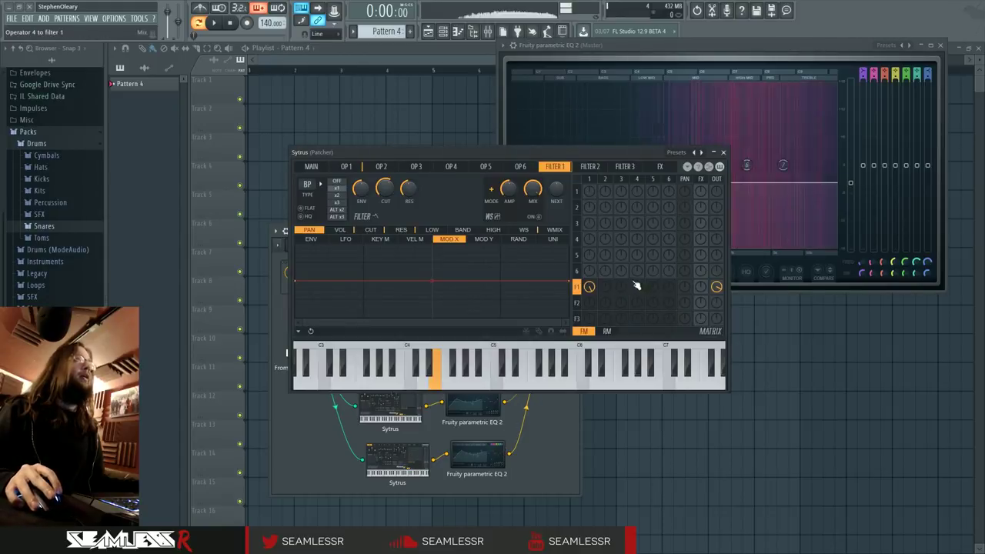
- Try the Lime high pass type on filter 1 and reset the fourth Sytrus to the Default preset
left_click(320, 184)
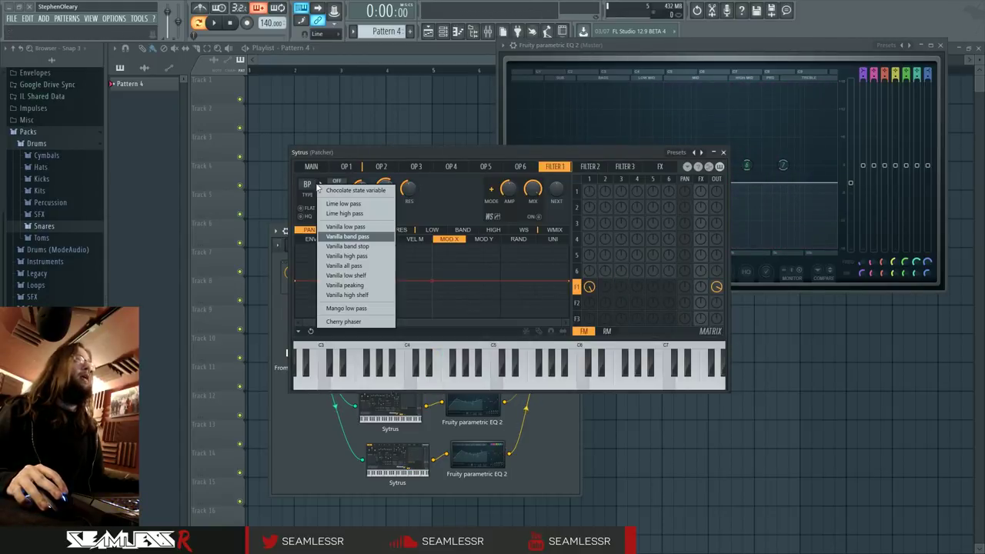
left_click(360, 214)
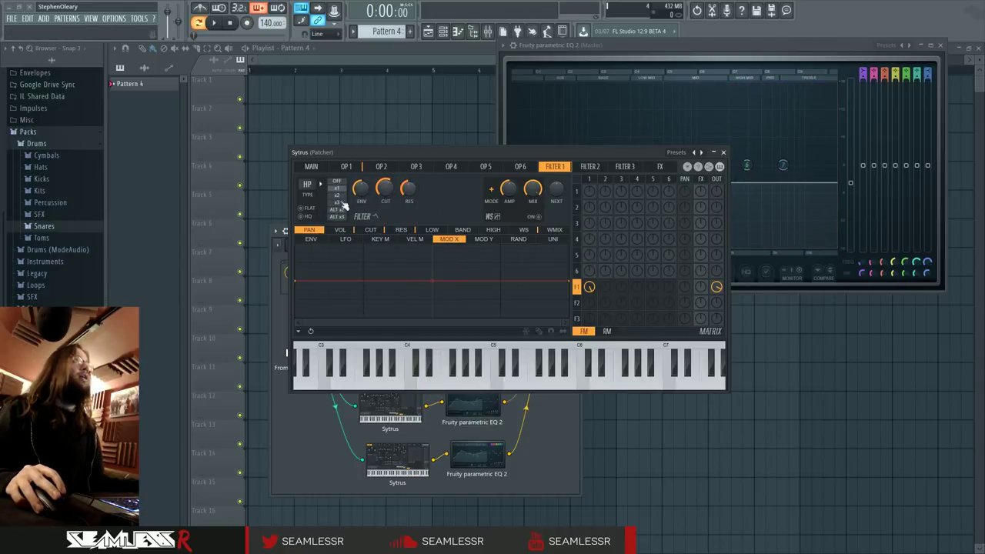
left_click(698, 167)
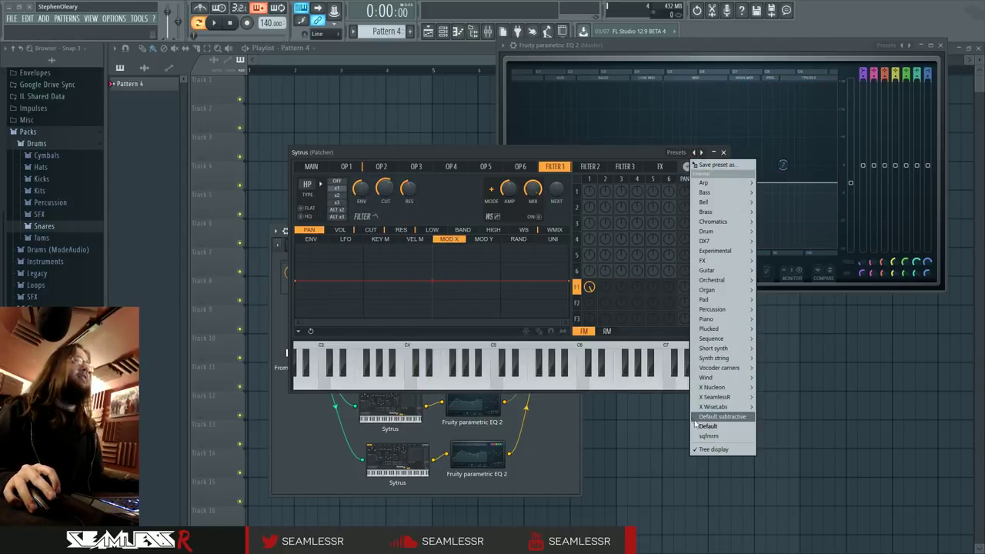
left_click(724, 417)
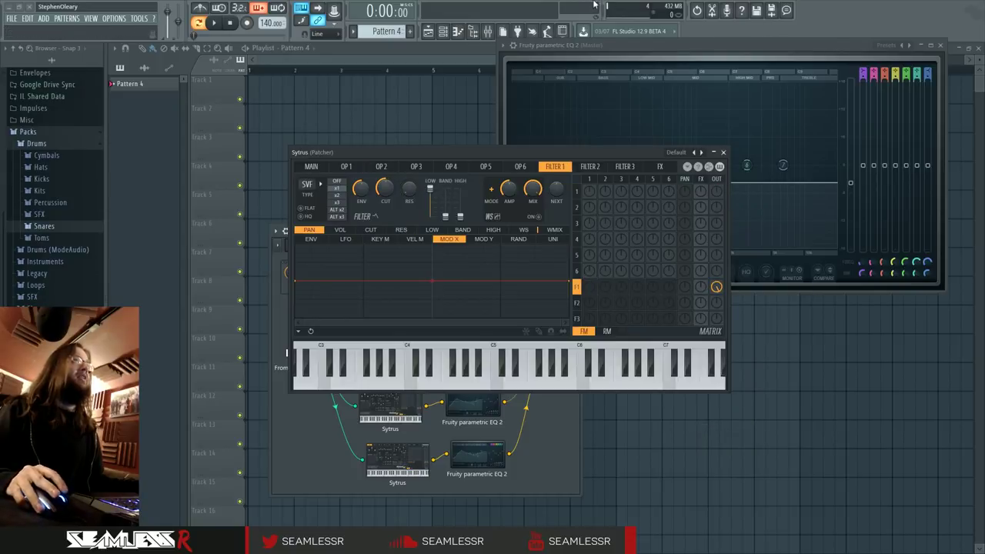
- Set operator 1's noise to 100% and route it through filter 1 with only the high band turned up
left_click(591, 181)
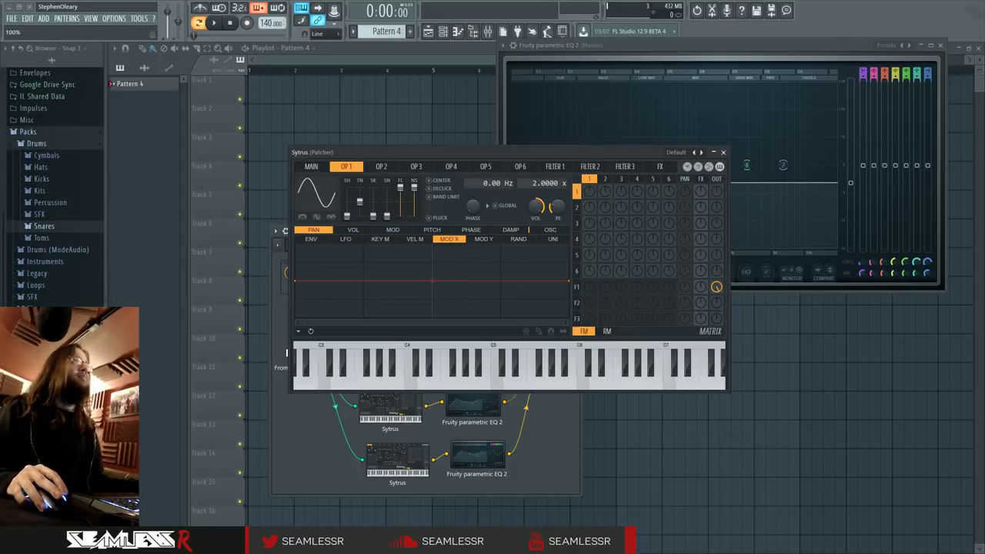
left_click(577, 287)
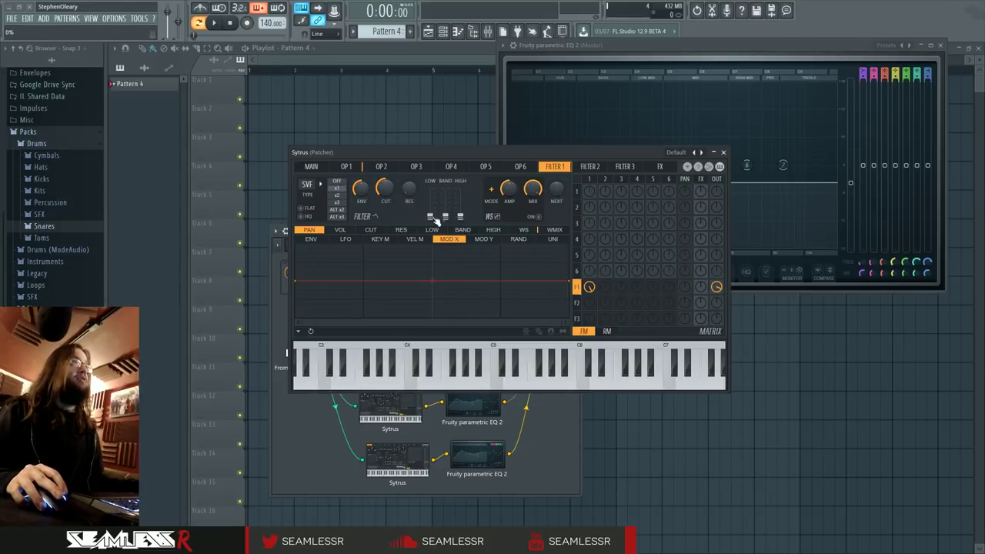
key("c")
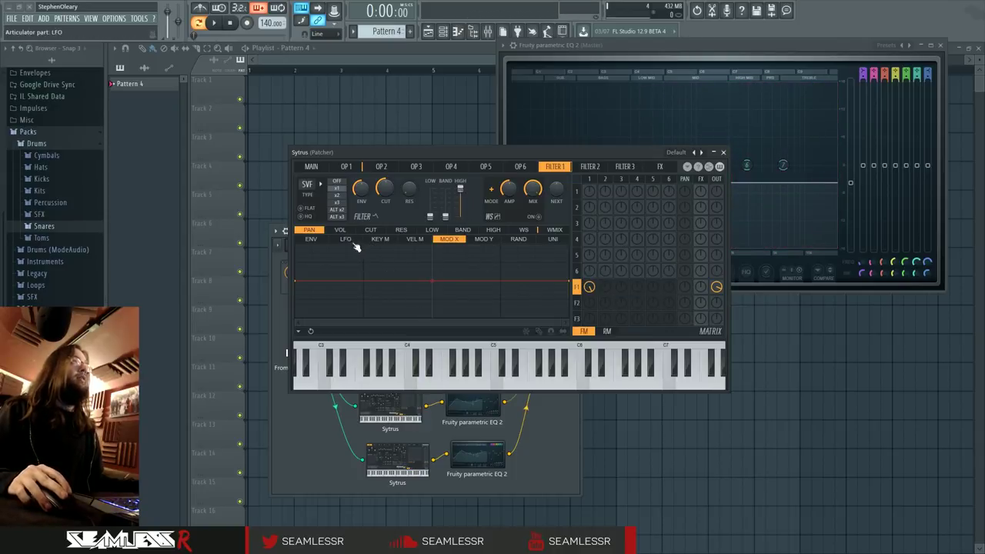
- Enable filter 1's volume envelope and shape it into a short, steeply curved decay to zero
left_click(311, 241)
left_click(538, 329)
left_click_drag(540, 299, 438, 313)
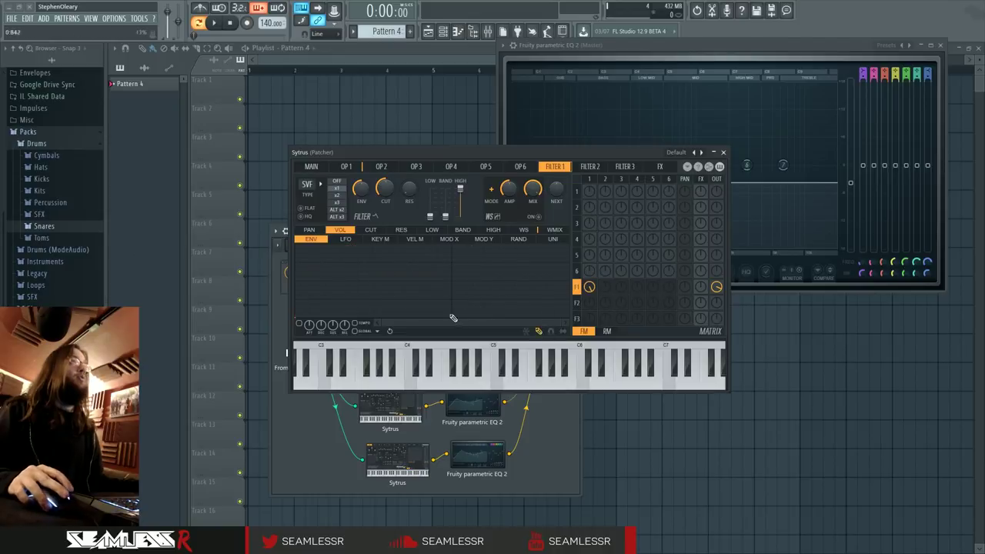
left_click(299, 324)
key("c")
left_click_drag(307, 283, 307, 304)
key("c")
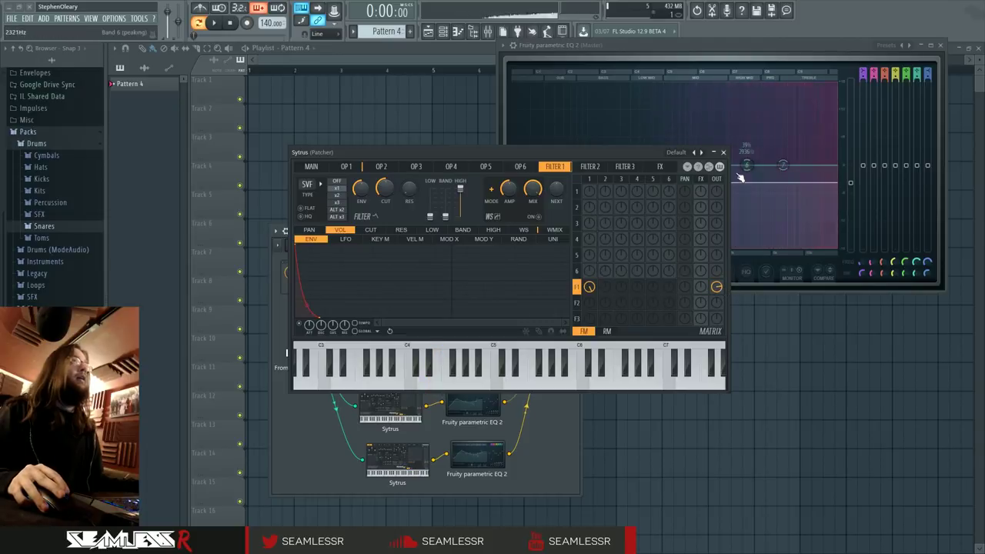
- Close the synth and rebalance the layers' output cables in the Patcher map, setting the fourth layer to about 50%
left_click(723, 152)
left_click_drag(524, 382, 524, 344)
left_click_drag(522, 355, 523, 292)
key("c")
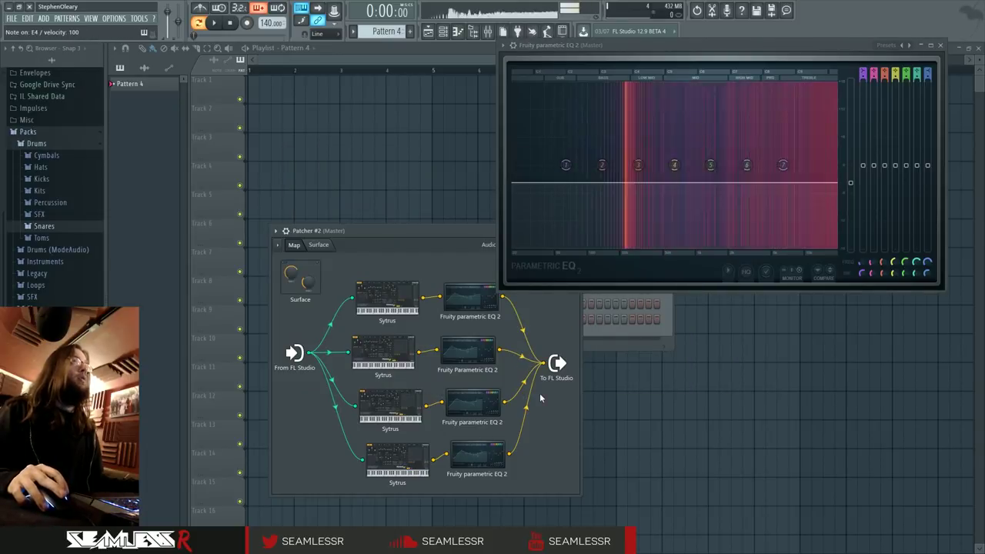
key("c")
left_click_drag(524, 408, 525, 416)
key("c")
key("c")
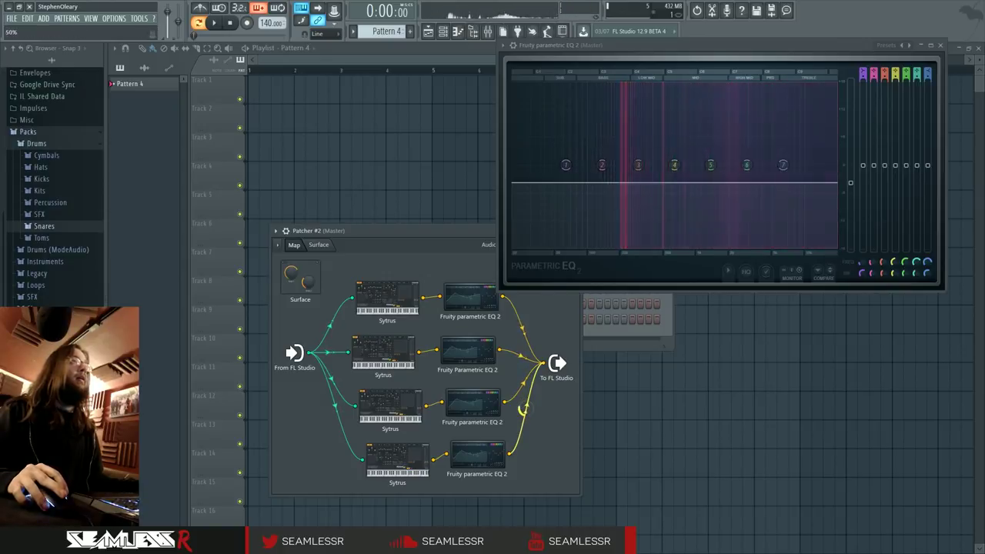
- Set the second layer's output level to about 165% and fine-tune the first layer's level while auditioning
key("c")
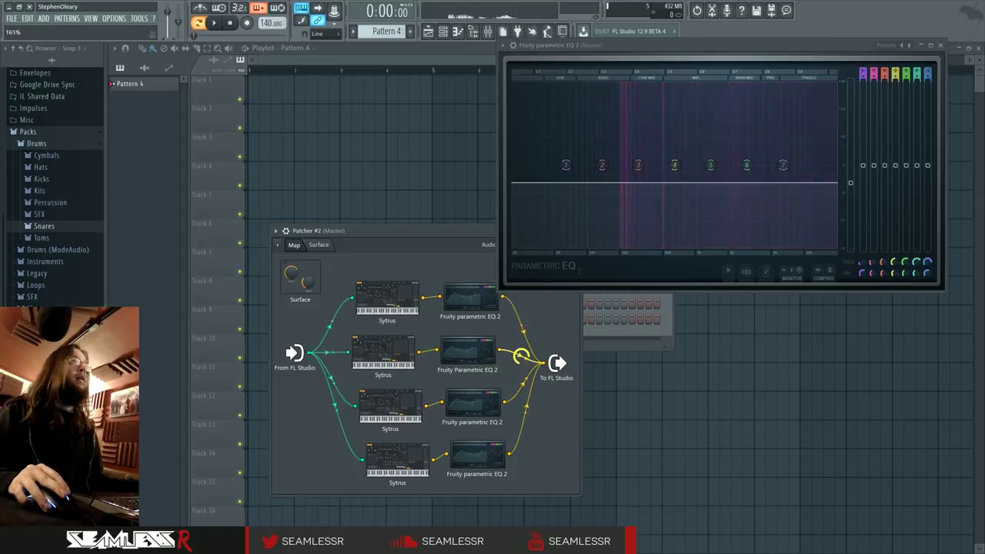
key("c")
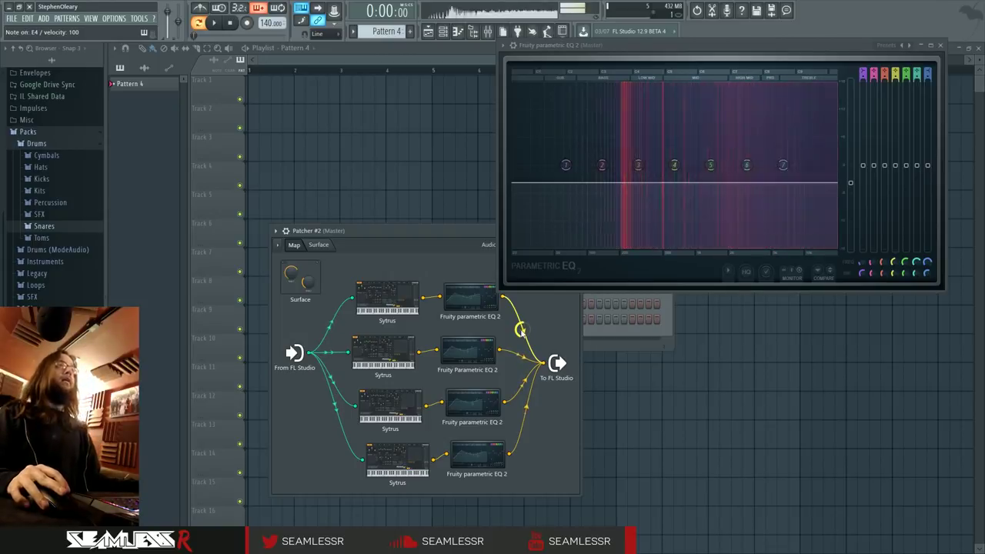
left_click_drag(521, 331, 521, 333)
key("c")
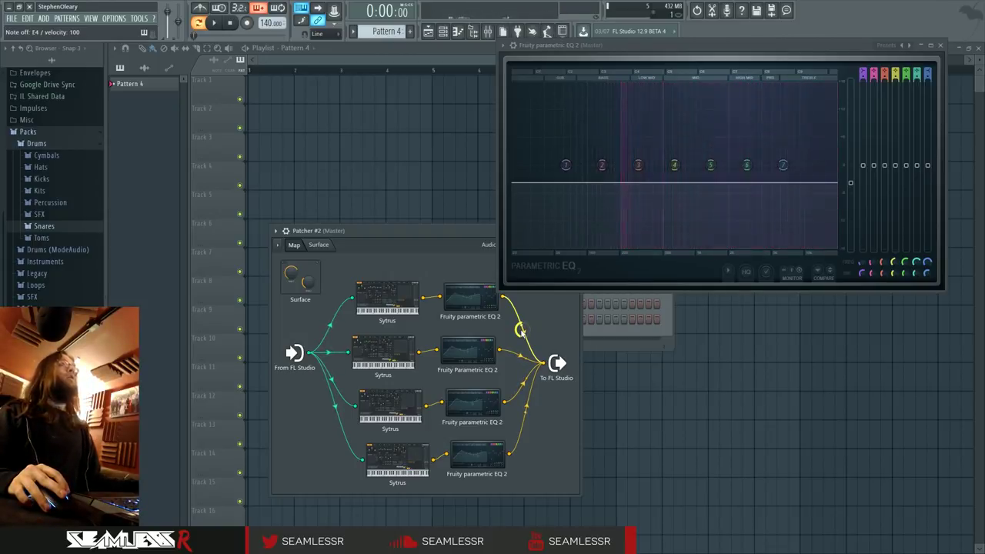
- Set operator 1's frequency offset to 210 Hz in the first layer's Sytrus and close it
double_click(410, 309)
key("c")
scroll(493, 293, "up", 2)
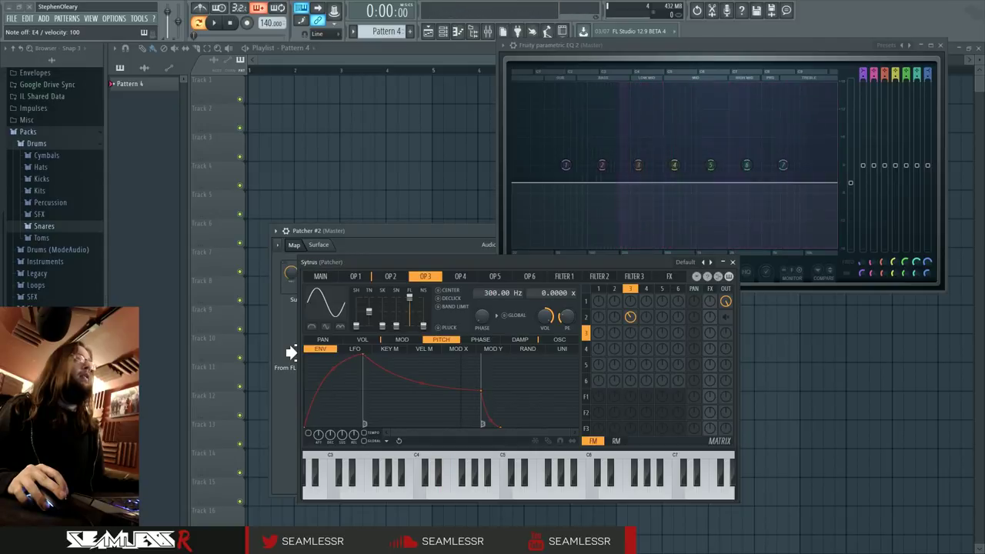
left_click(598, 289)
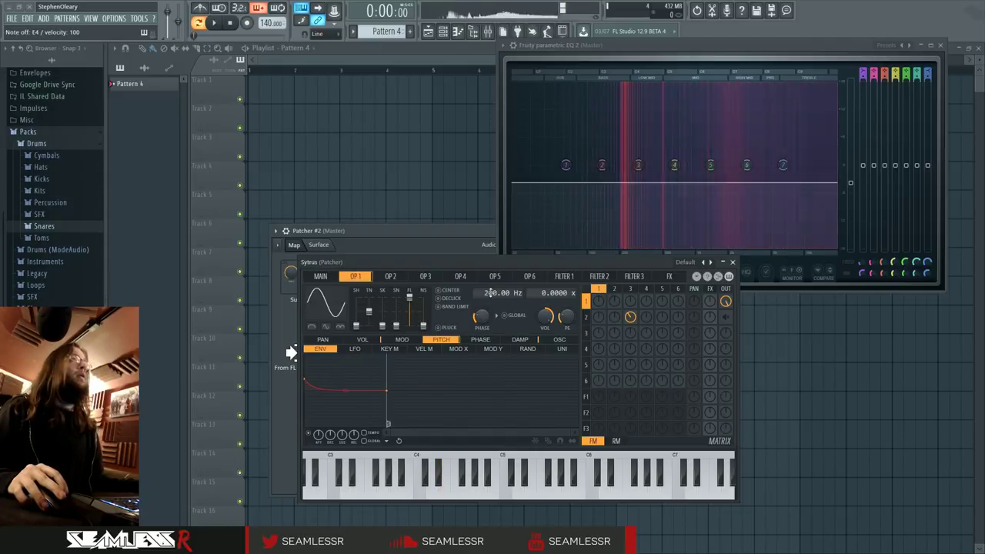
scroll(493, 295, "up", 1)
key("c")
key("c")
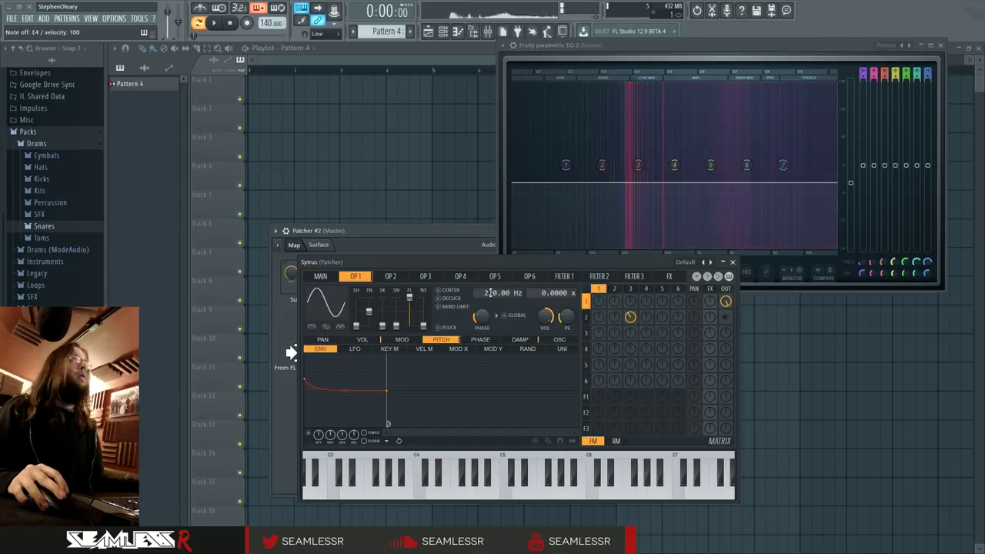
key("c")
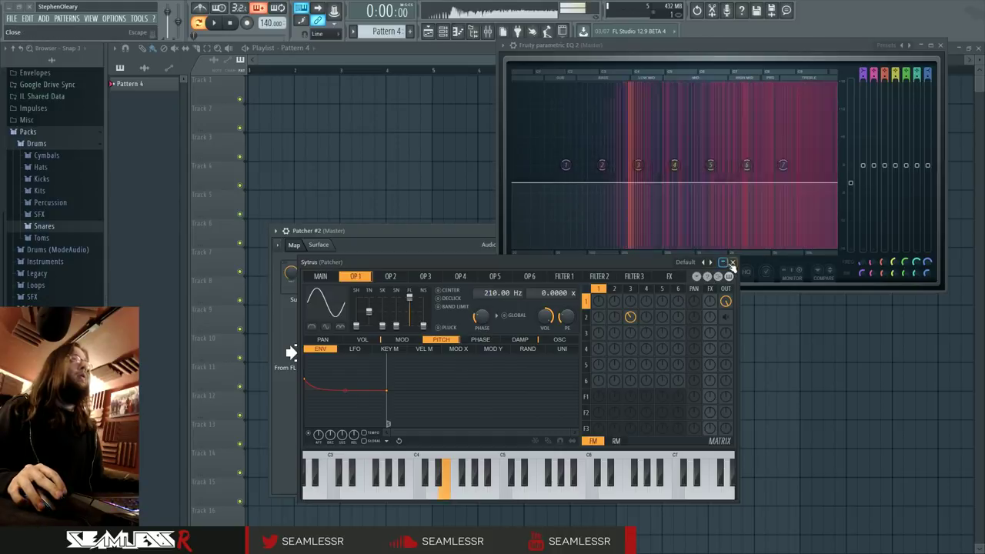
left_click(733, 263)
- Open the second layer's Sytrus and audition operator 2 at frequency offsets such as 320 Hz and 280 Hz
double_click(393, 351)
left_click(589, 187)
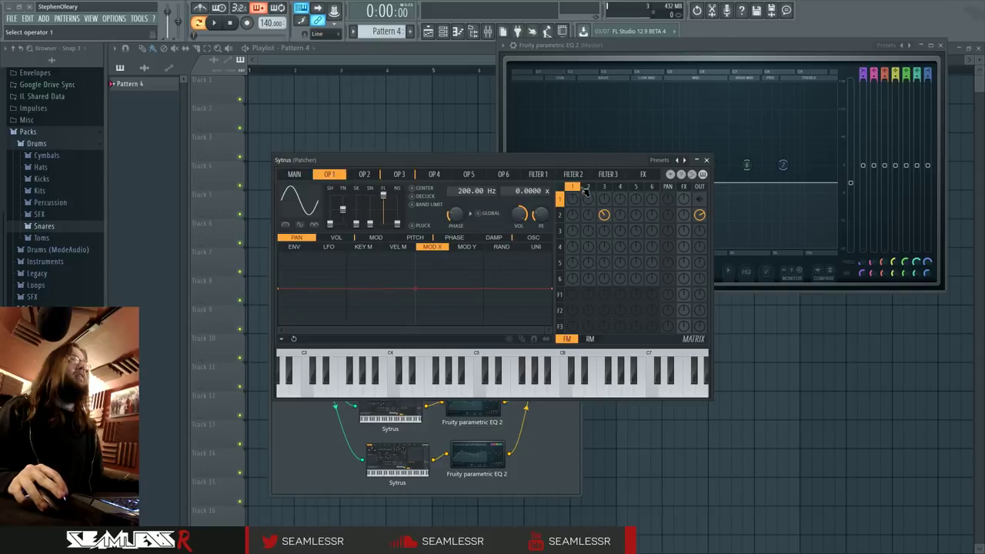
key("c")
key("c")
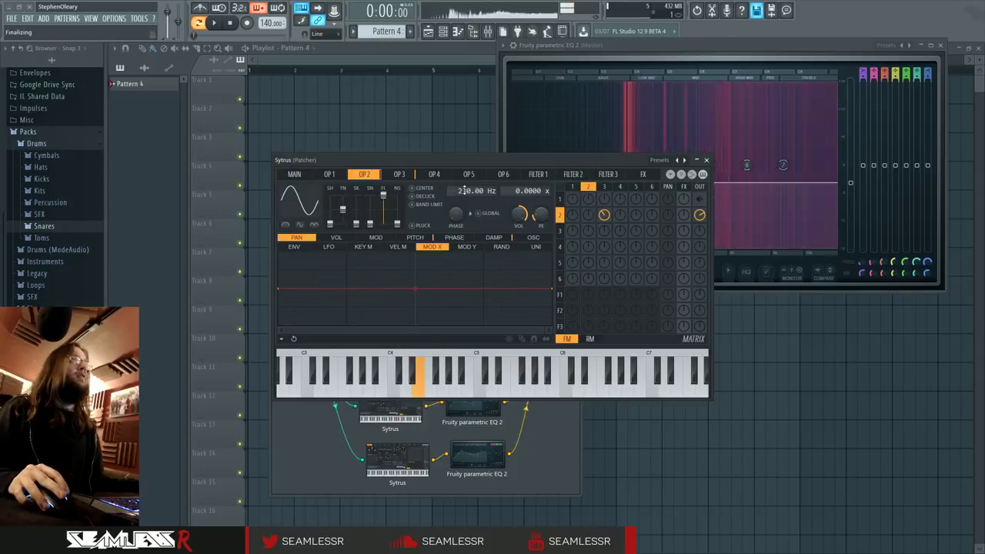
key("c")
key("c")
key("c")
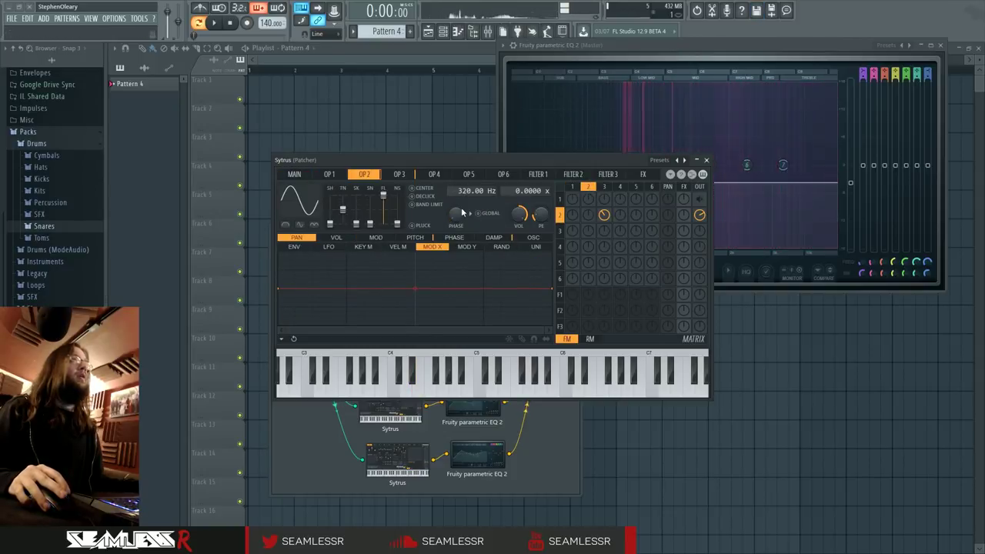
key("c")
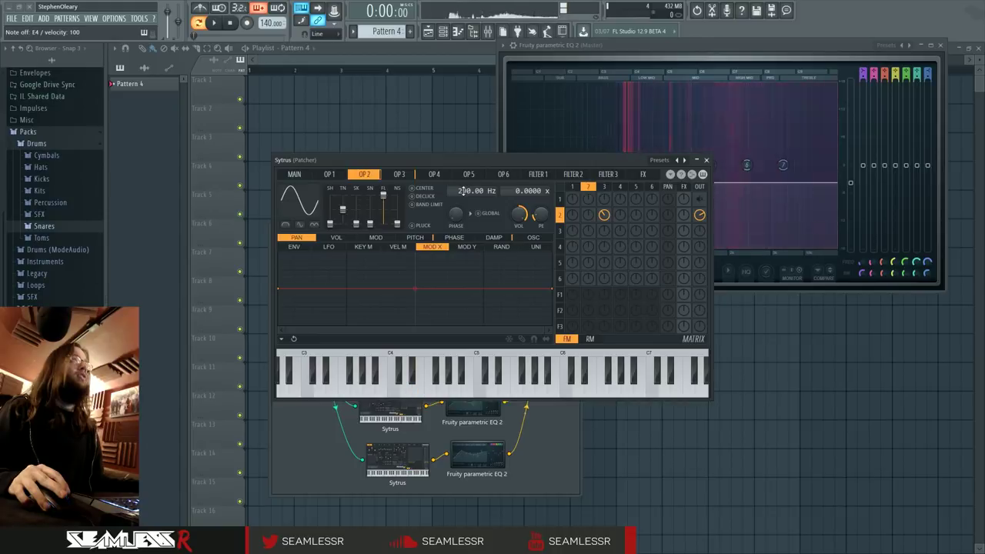
- Show operator 2's pan envelope and lower the operator's frequency offset to 230 Hz while auditioning
left_click(303, 247)
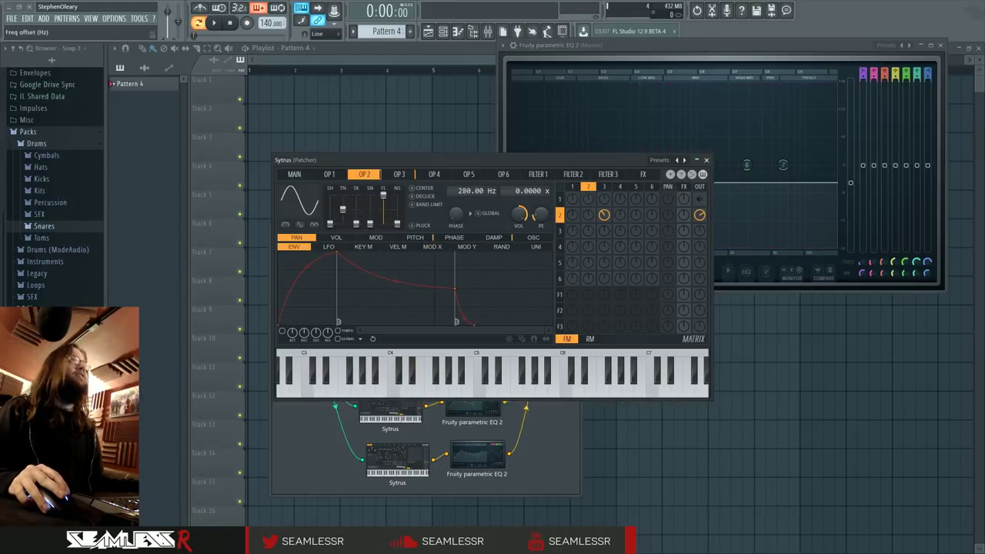
key("c")
key("c")
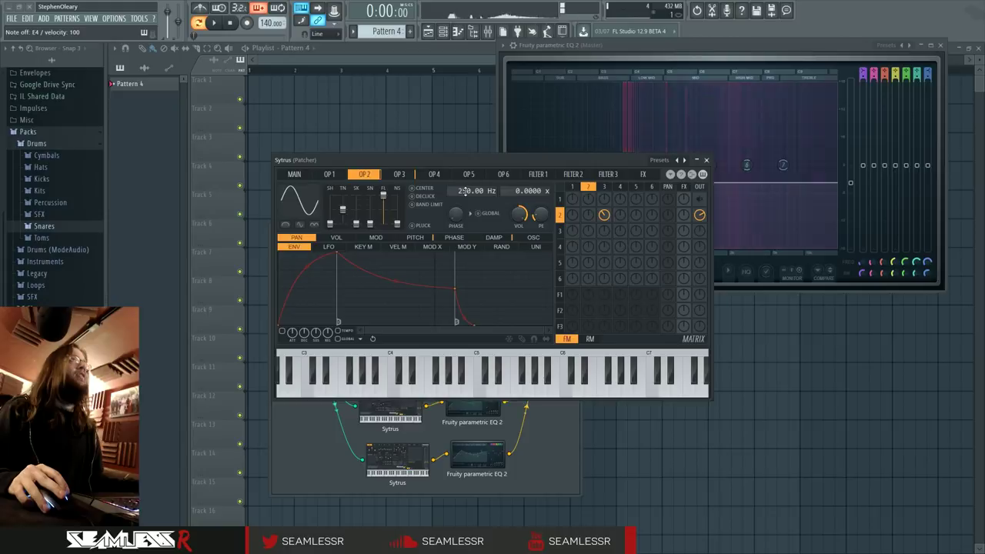
key("c")
key("c")
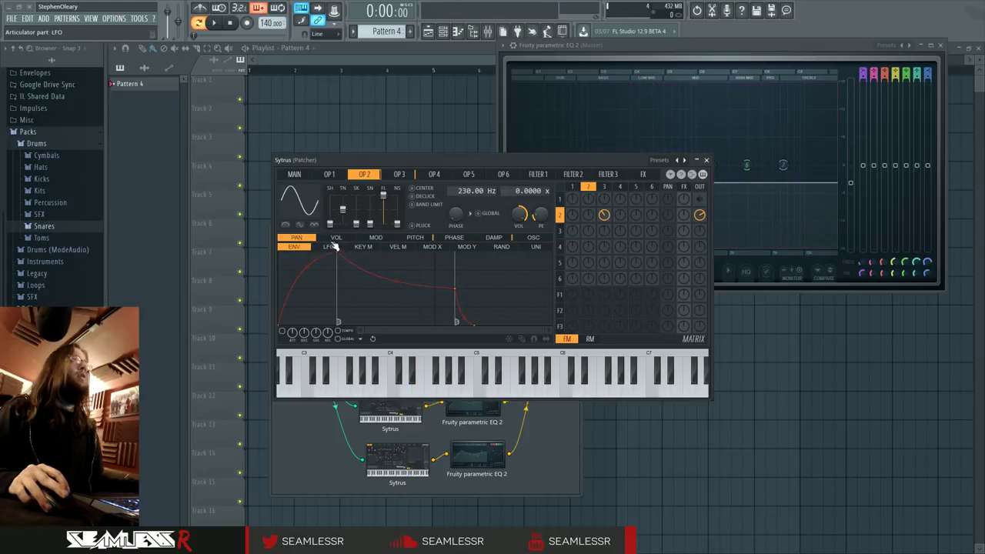
- Check the volume envelopes of operators 1, 2 and 3 in the second layer's Sytrus
left_click(573, 187)
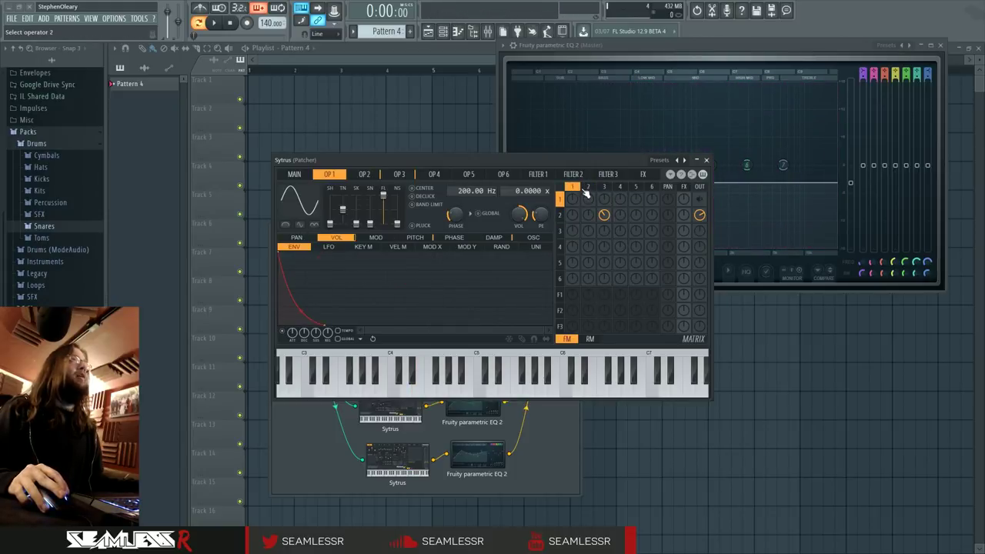
left_click(588, 187)
left_click(604, 187)
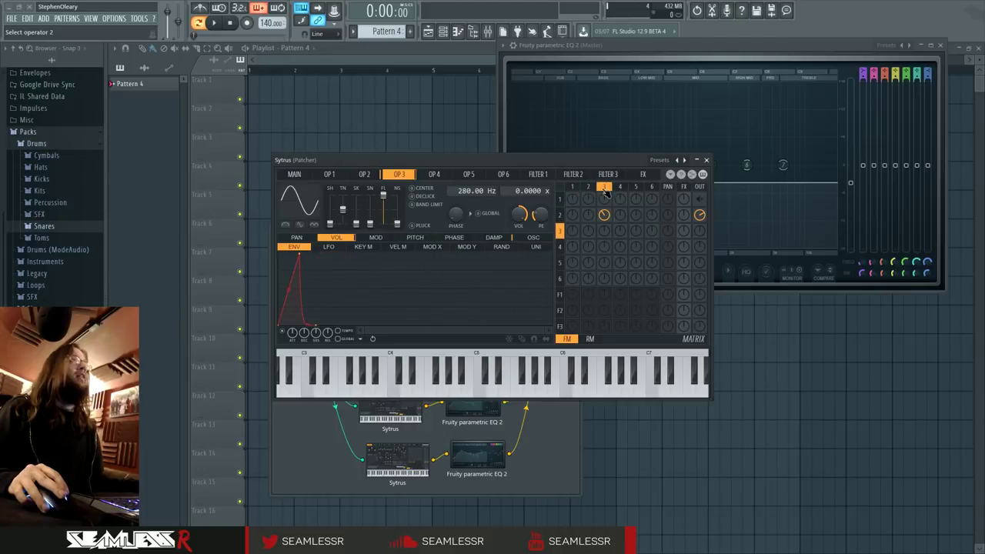
- Give operator 2 in the second layer's Sytrus a short rise-and-fall volume envelope with a marker on its last point, and close the plugin
left_click(560, 215)
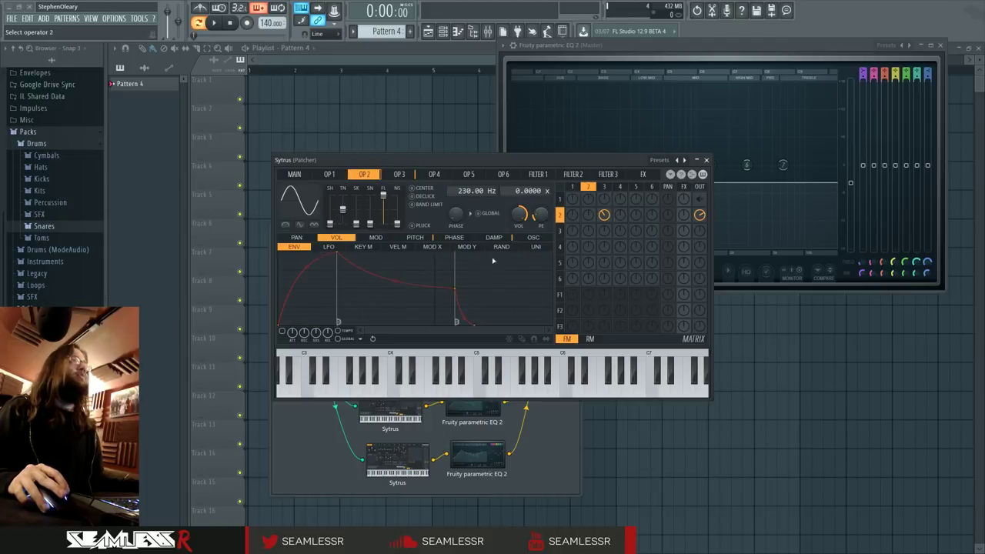
left_click(520, 338)
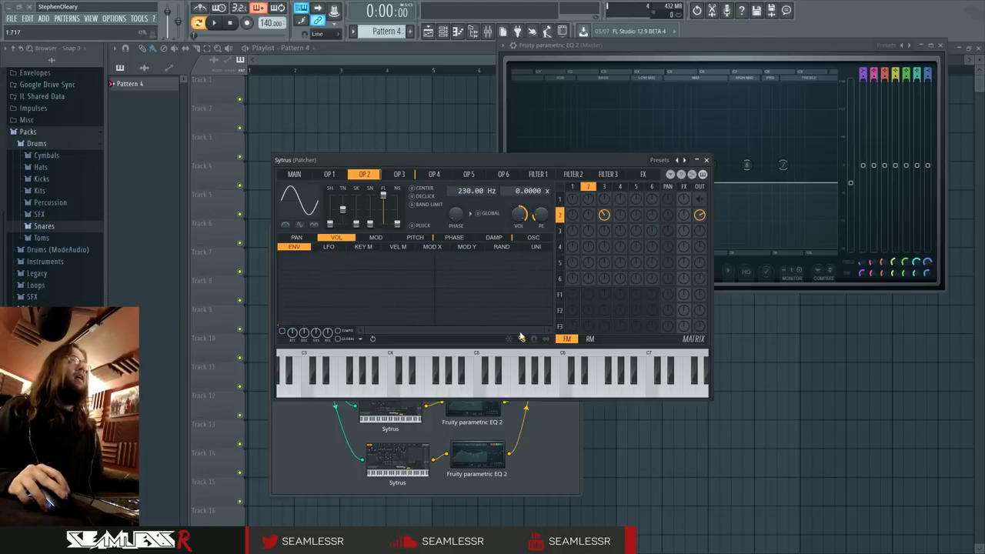
left_click(284, 332)
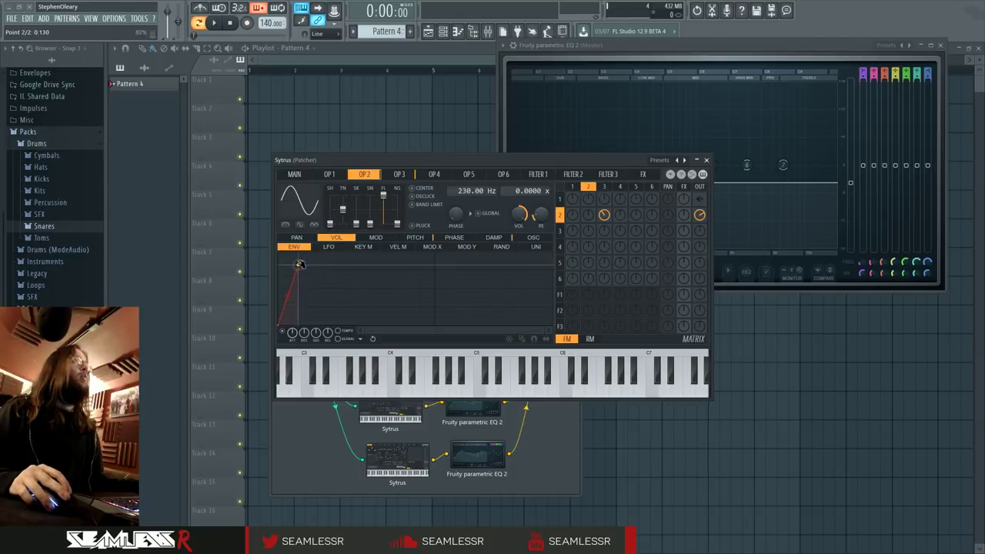
right_click(322, 327)
left_click(421, 407)
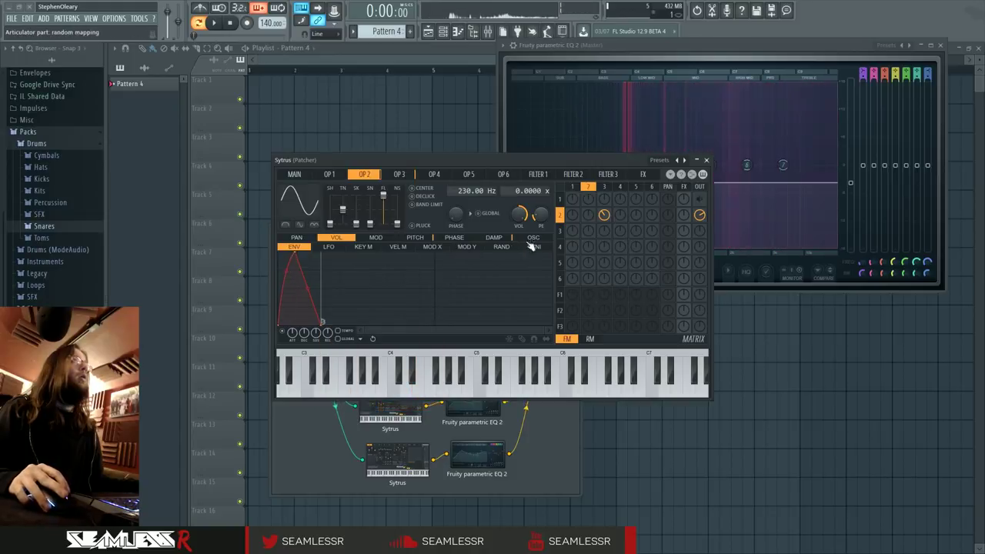
left_click(707, 161)
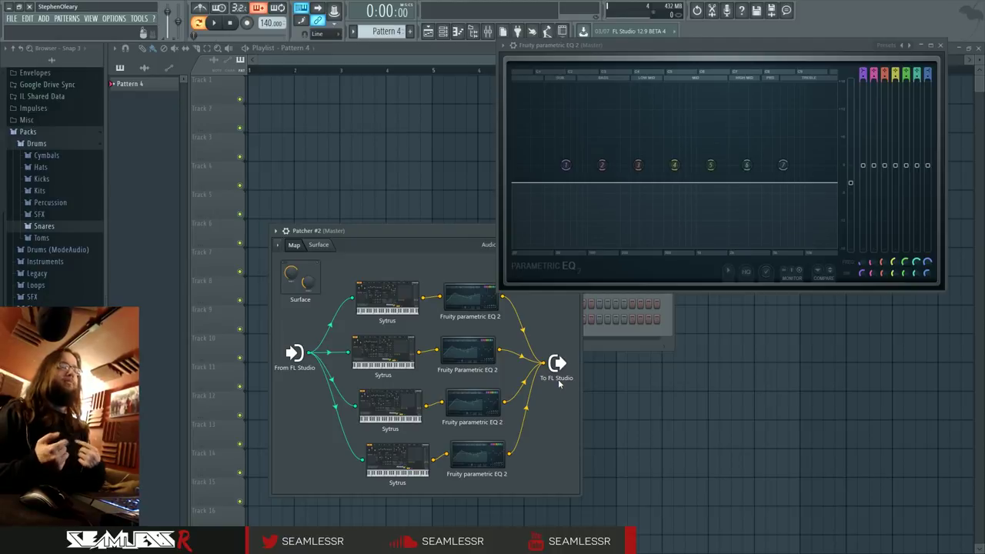
- Insert Maximus in the Patcher map between the four equalizers and the output, and space out the modules around it
left_click_drag(564, 372, 574, 382)
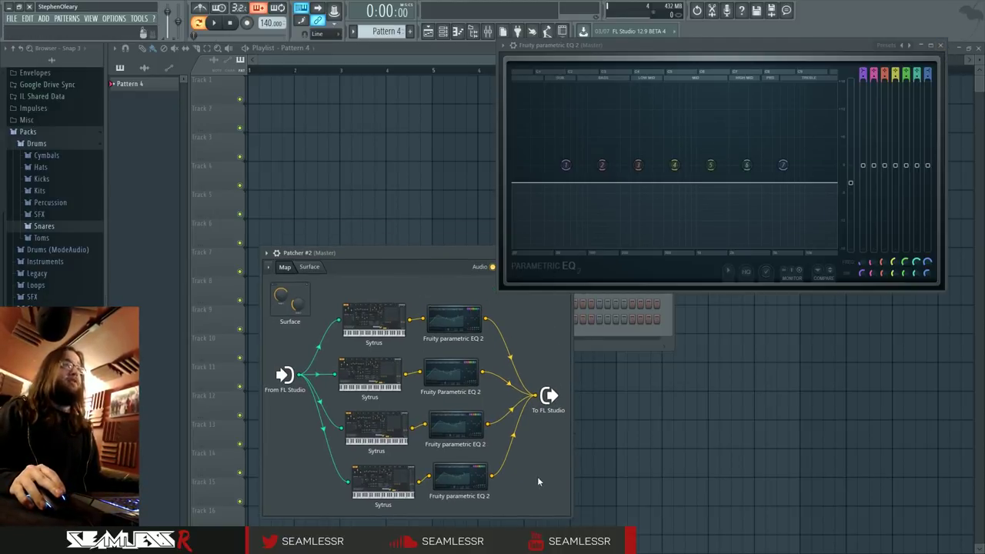
key("F8")
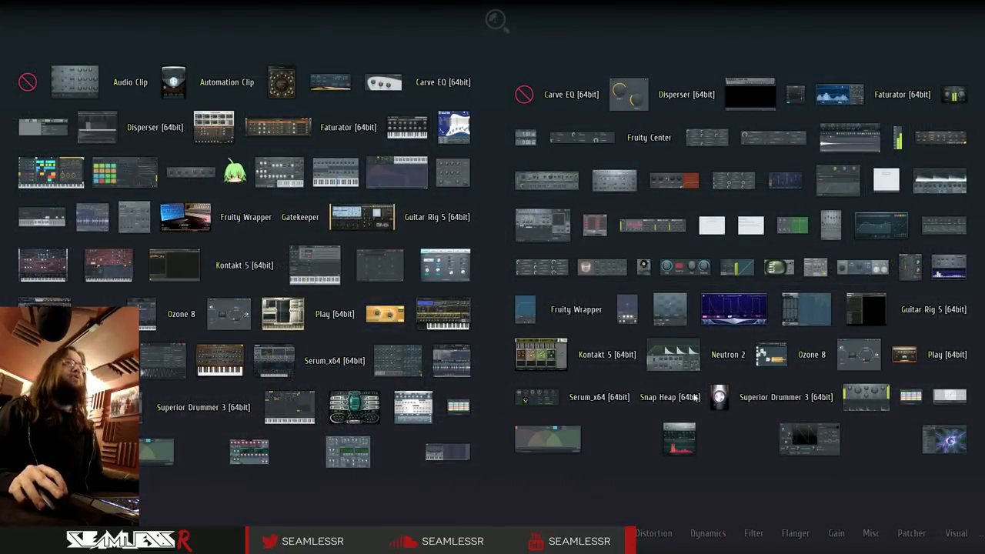
left_click_drag(878, 237, 547, 357)
left_click_drag(554, 403, 587, 407)
left_click_drag(504, 363, 524, 368)
left_click_drag(552, 401, 576, 405)
left_click_drag(515, 369, 521, 389)
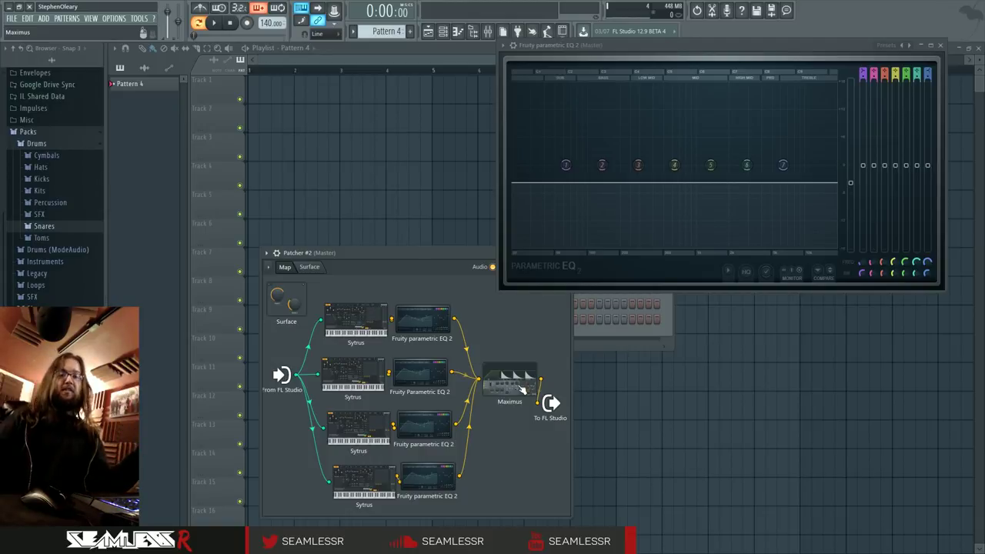
- Open and enlarge Maximus, raise its low crossover frequency and set the low cut to 75 Hz
double_click(517, 375)
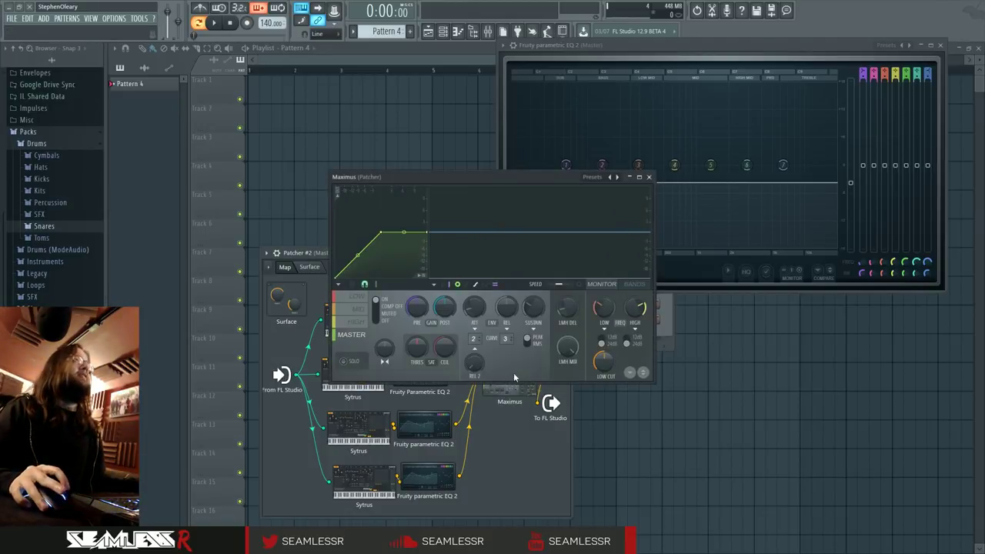
left_click_drag(664, 393, 709, 434)
left_click(381, 347)
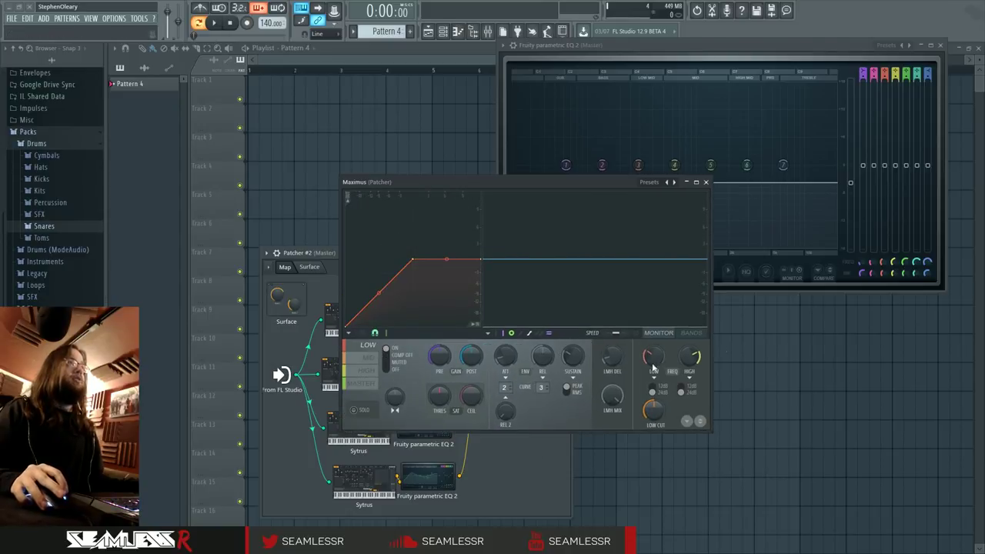
left_click(694, 334)
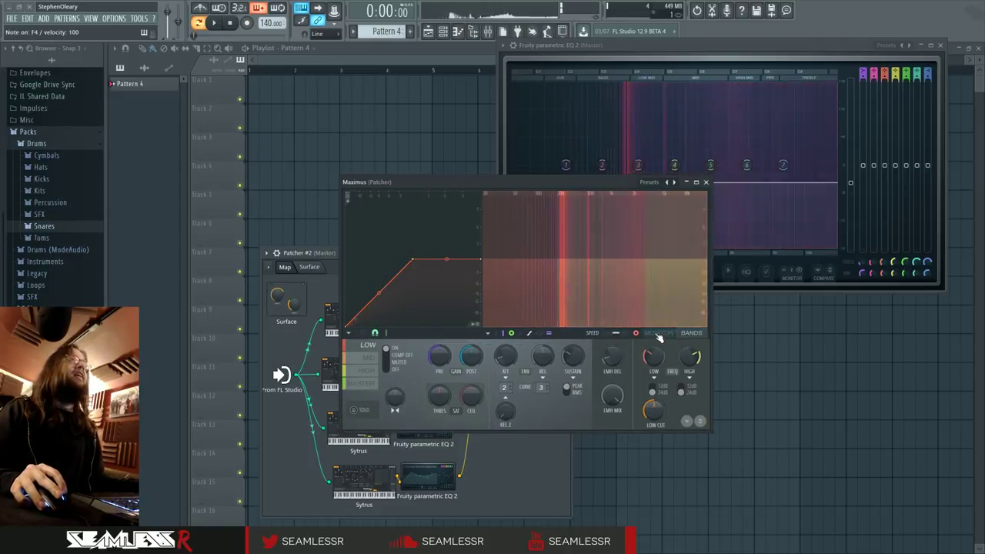
mouse_move(653, 357)
left_mouse_down()
mouse_move(653, 347)
mouse_move(687, 342)
mouse_move(654, 345)
left_mouse_up()
left_click_drag(655, 415, 655, 403)
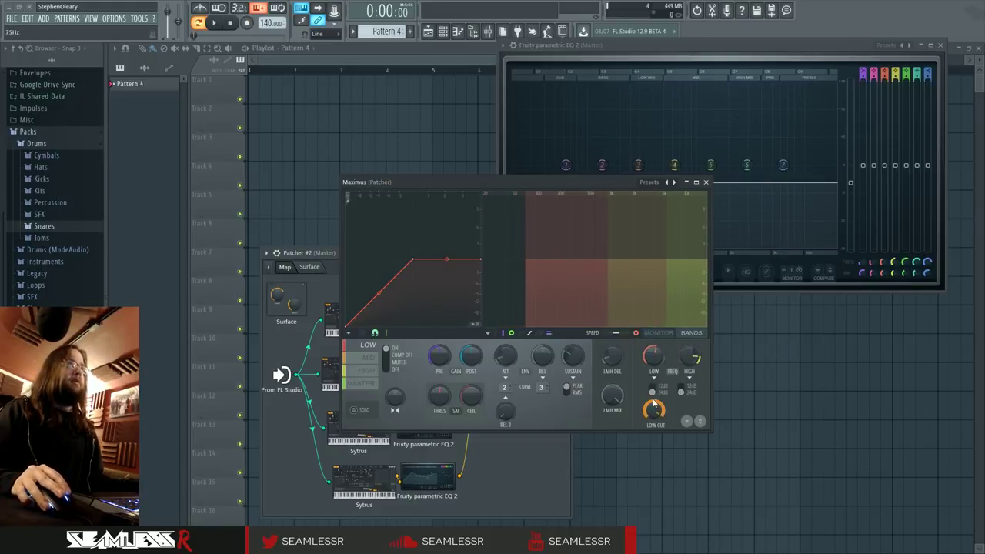
left_click(664, 334)
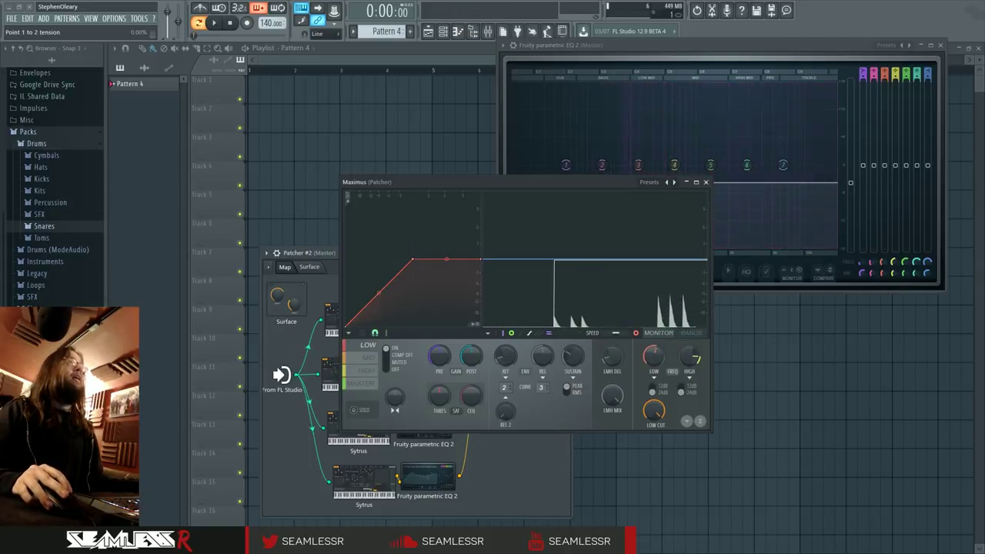
- Bend the lower segment of the low, mid and high bands' compression curves fully upward in Maximus
left_click(369, 367)
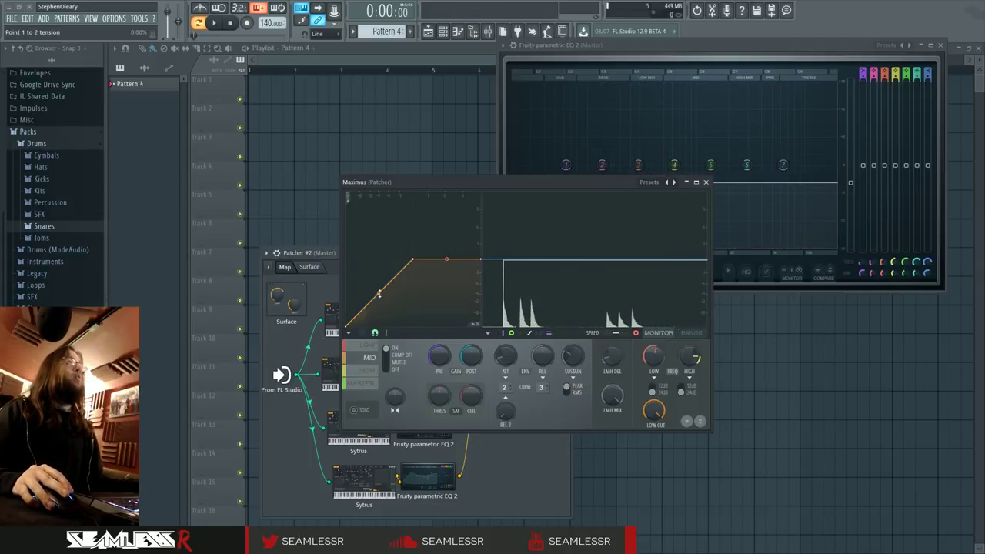
left_click(367, 370)
left_click_drag(379, 293, 380, 261)
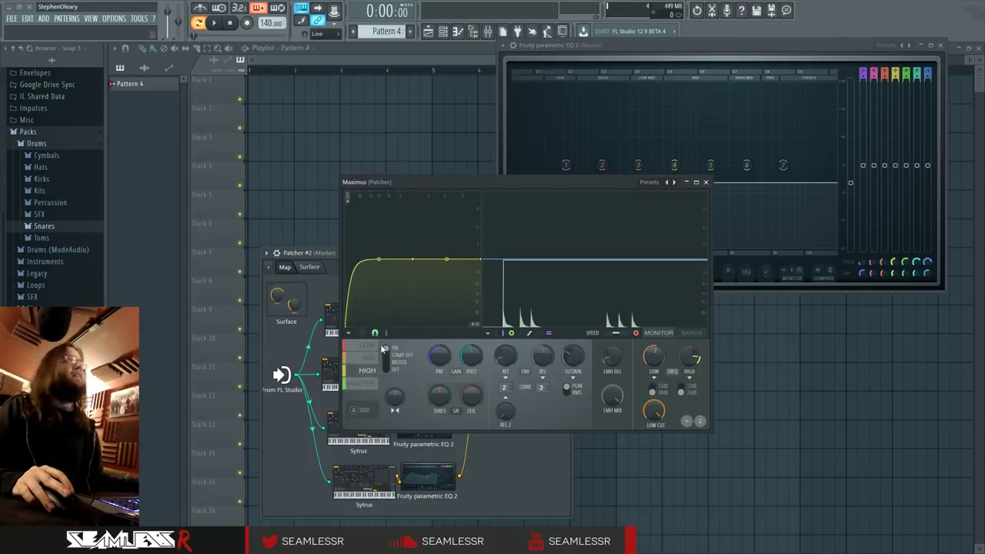
- Lower the Maximus master post gain to about -8.5 dB while auditioning the snare
left_click(364, 383)
mouse_move(465, 358)
left_mouse_down()
mouse_move(465, 373)
mouse_move(465, 353)
left_mouse_up()
key("c")
key("c")
key("c")
key("c")
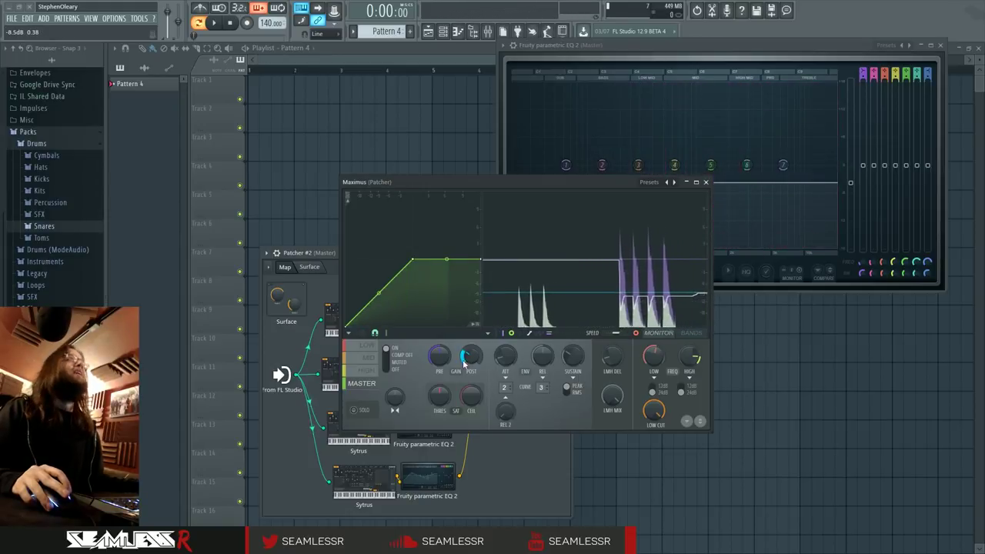
key("d")
key("d")
key("d")
- Solo the low band in Maximus and retune the band crossovers, with the high crossover at about 7171 Hz
left_click(376, 346)
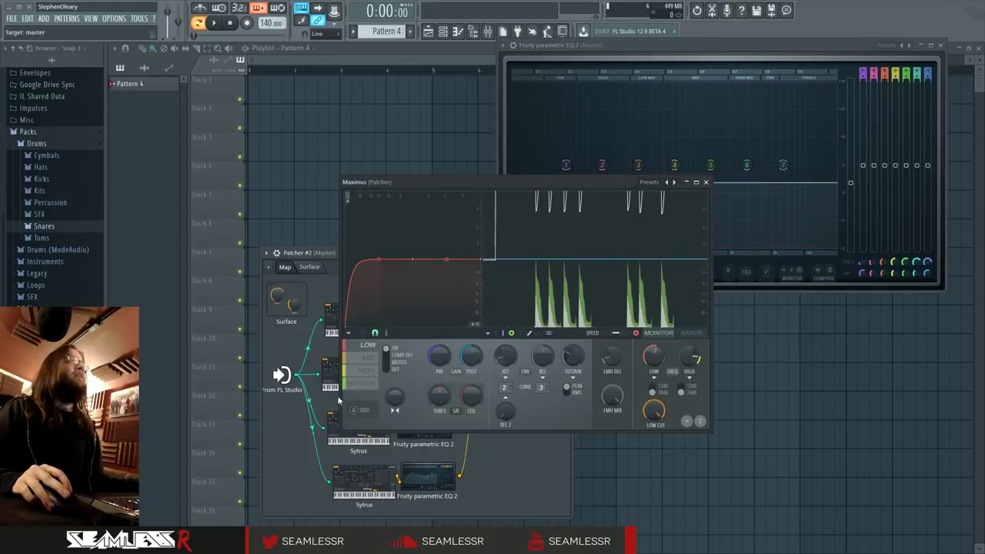
key("d")
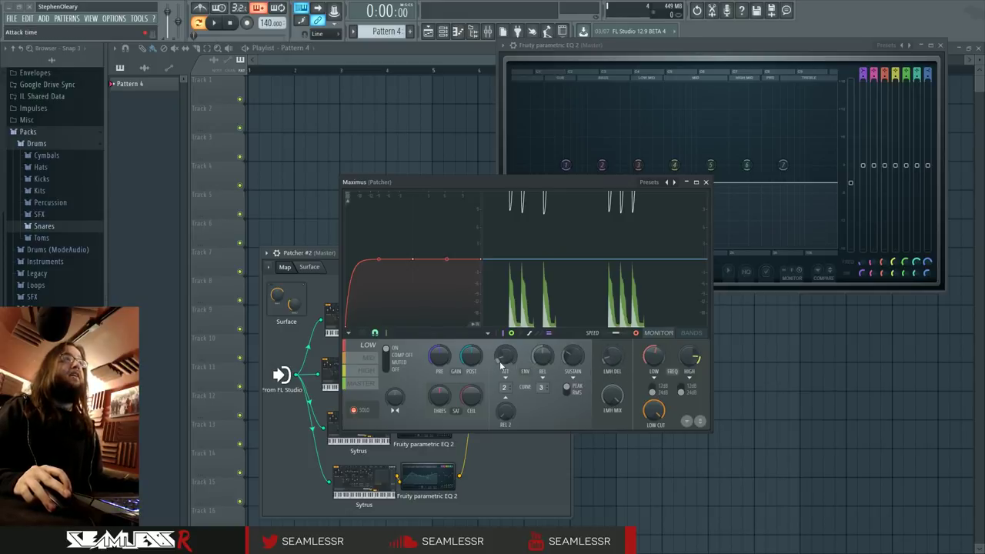
left_click(690, 334)
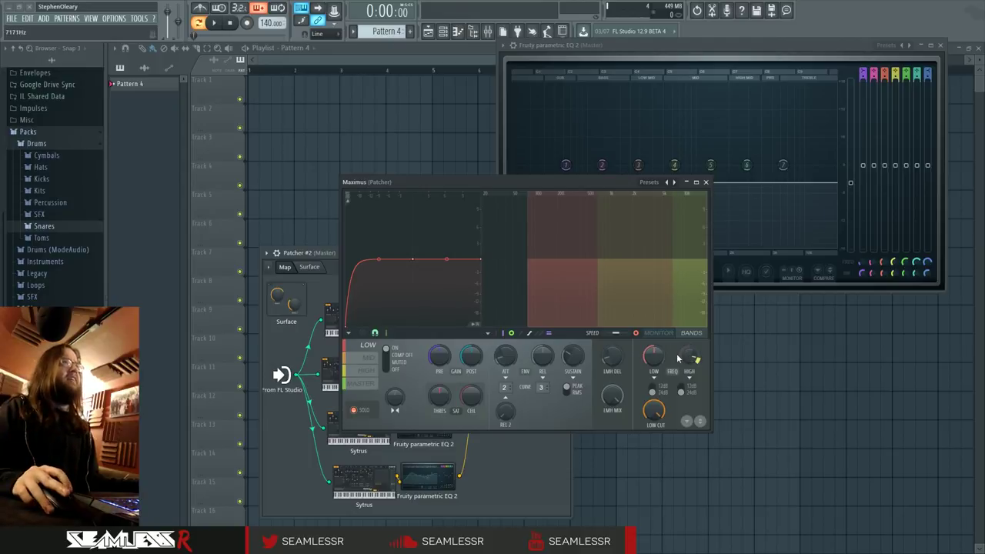
left_click(660, 334)
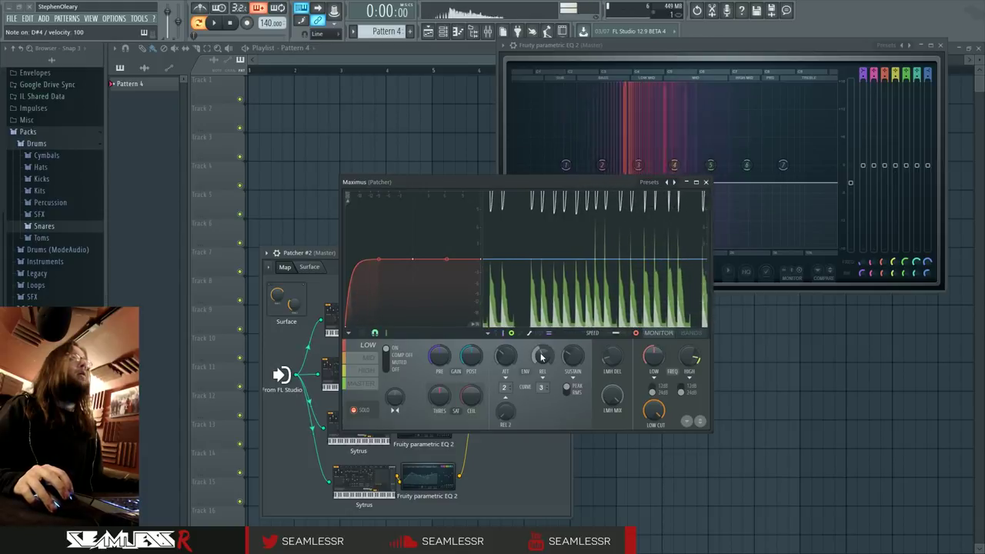
- Adjust the soloed low band's release time, and the mid band's release and sustain times
left_click_drag(543, 354, 544, 378)
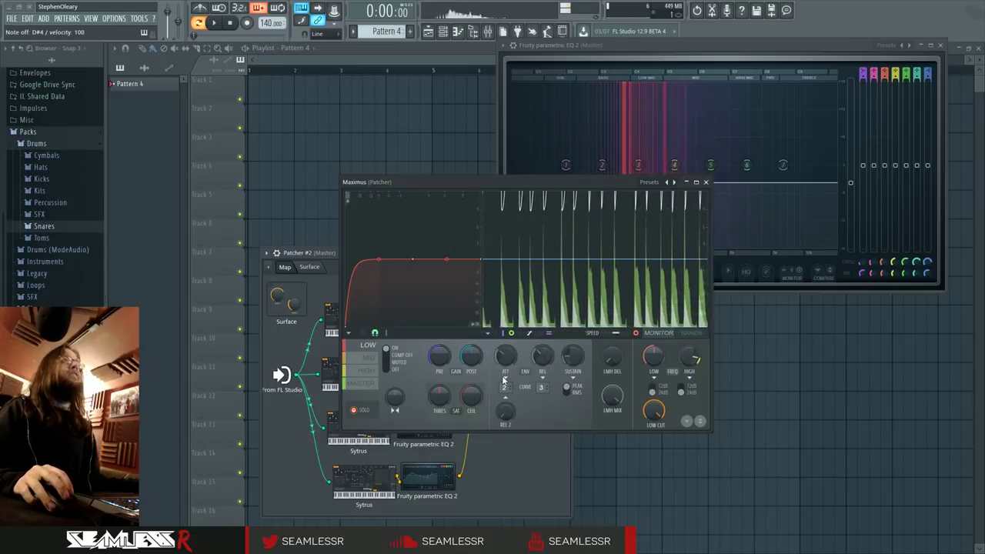
left_click(370, 358)
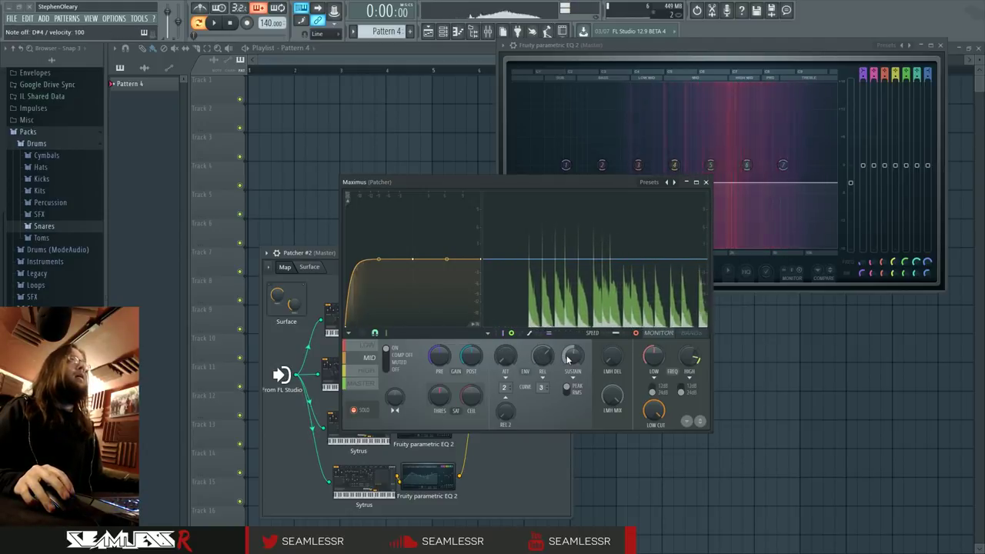
- Open the third layer's Sytrus and flatten the end of Filter 1's cutoff envelope while auditioning
double_click(341, 441)
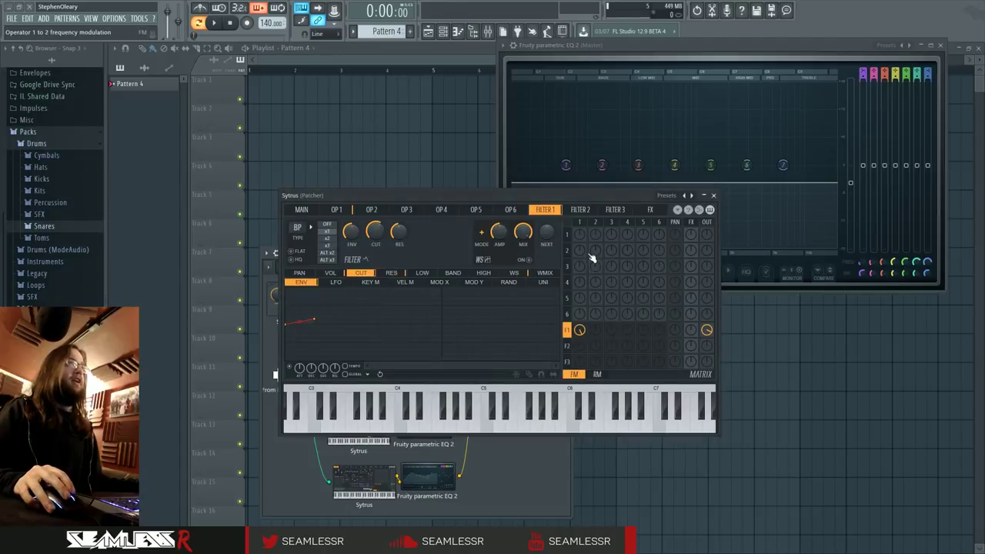
key("d")
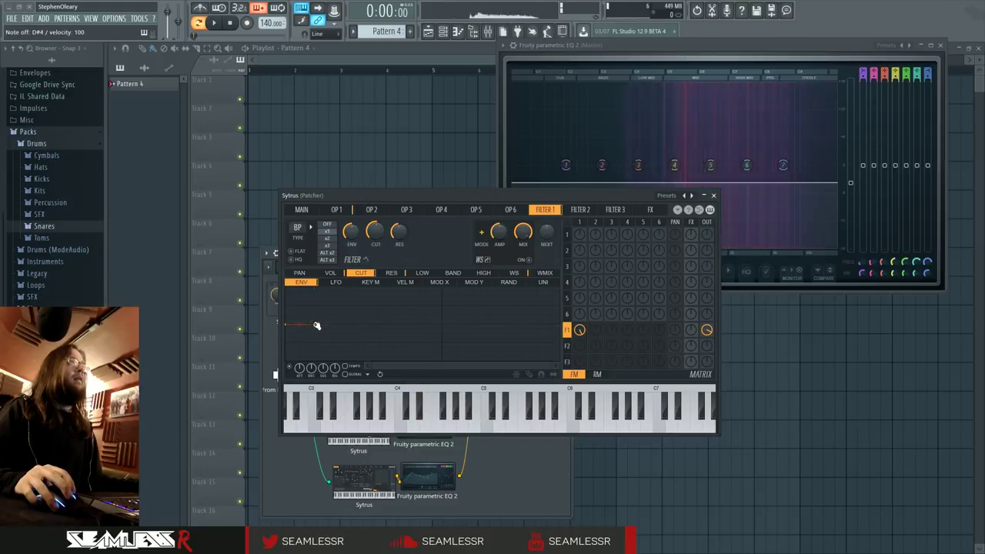
key("d")
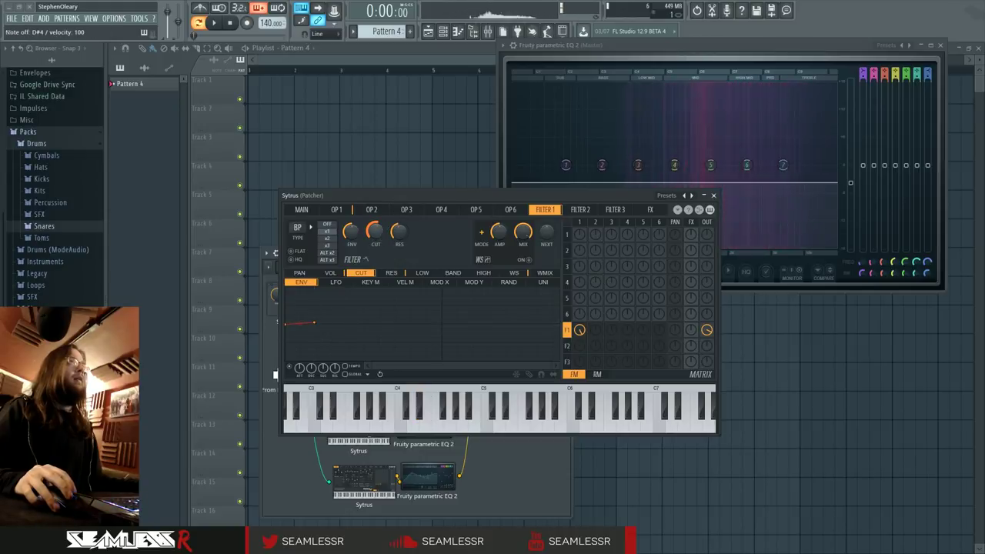
- Shorten Filter 1's volume envelope, bow its decay outward with a marker on the last point, and close the Sytrus
left_click(332, 274)
key("d")
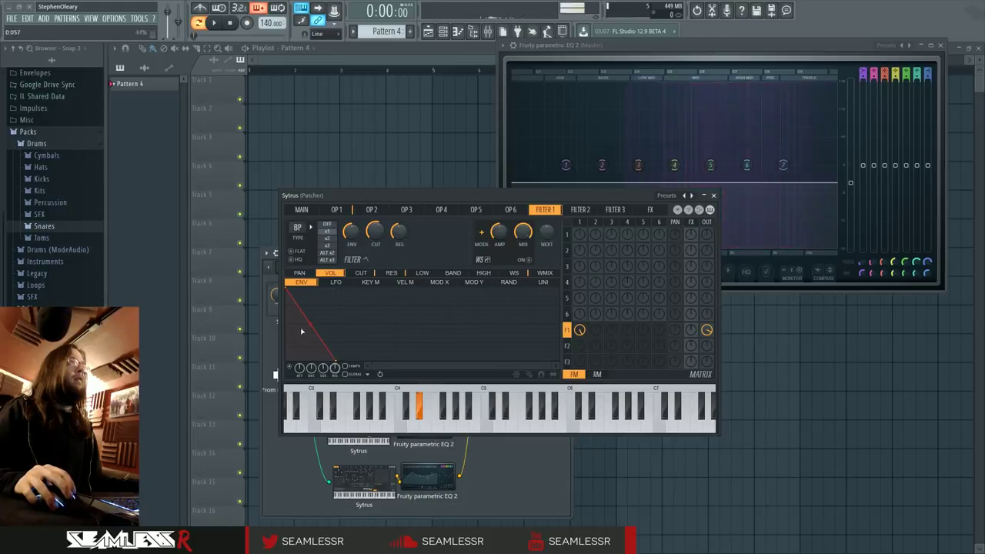
right_click(328, 360)
left_click(417, 444)
key("d")
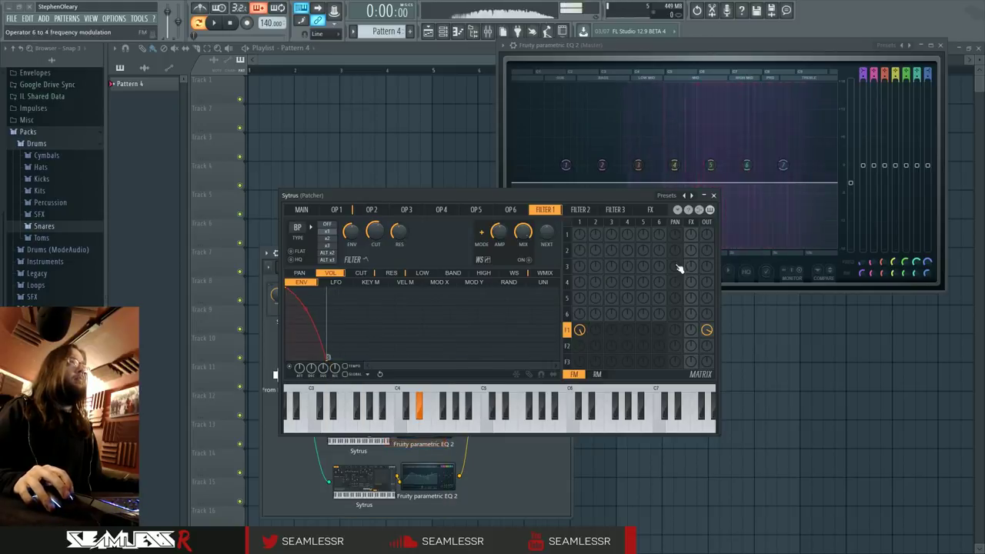
left_click(714, 196)
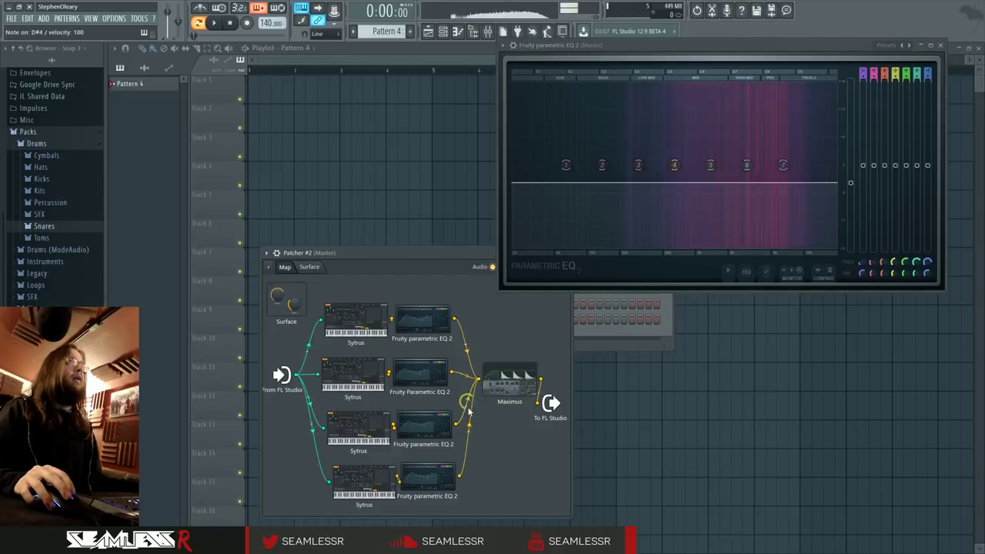
- Reposition Maximus and the first layer's equalizer in the Patcher map to spread out the chain
left_click_drag(502, 383, 522, 375)
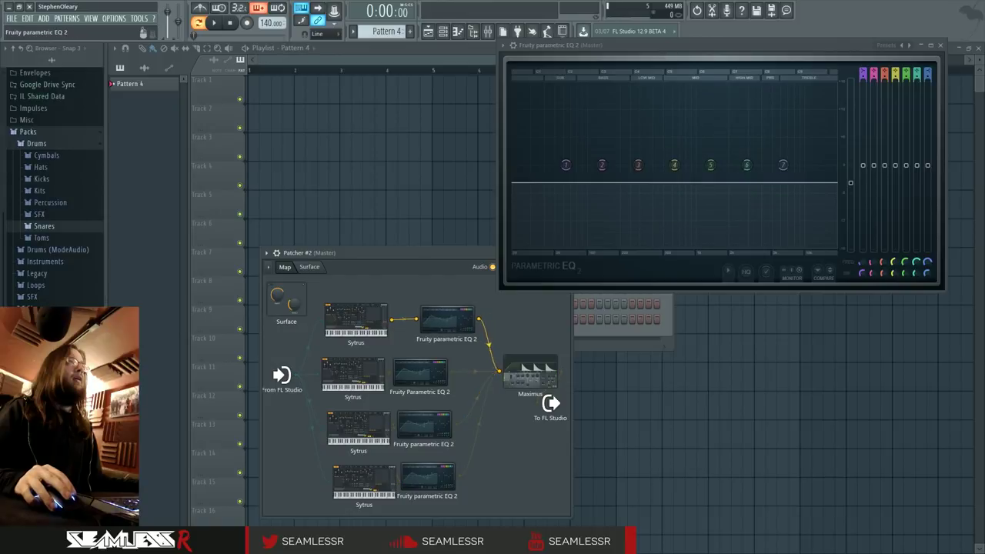
left_click_drag(441, 325, 452, 325)
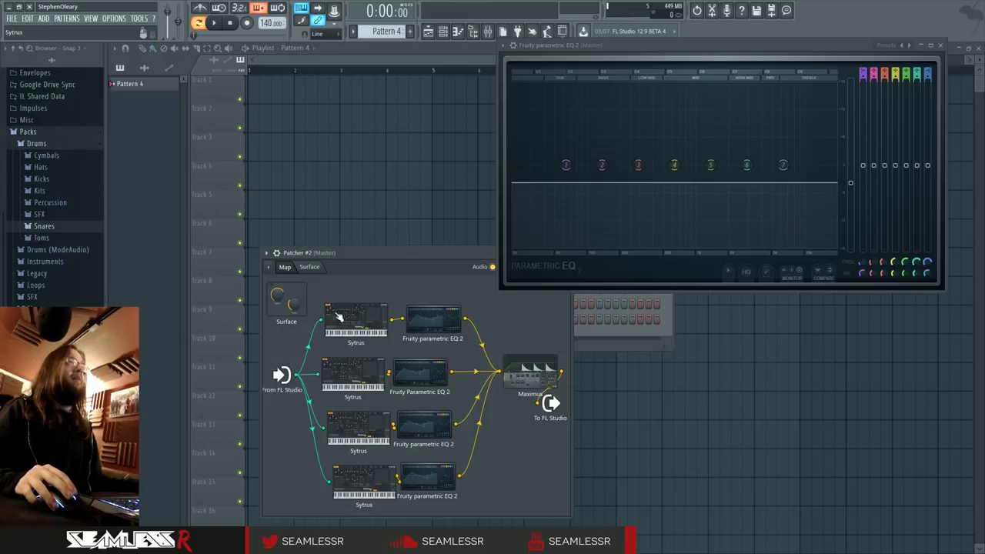
- Reopen Maximus, turn off soloing and raise the mid band's post gain
left_click(533, 371)
left_click(371, 410)
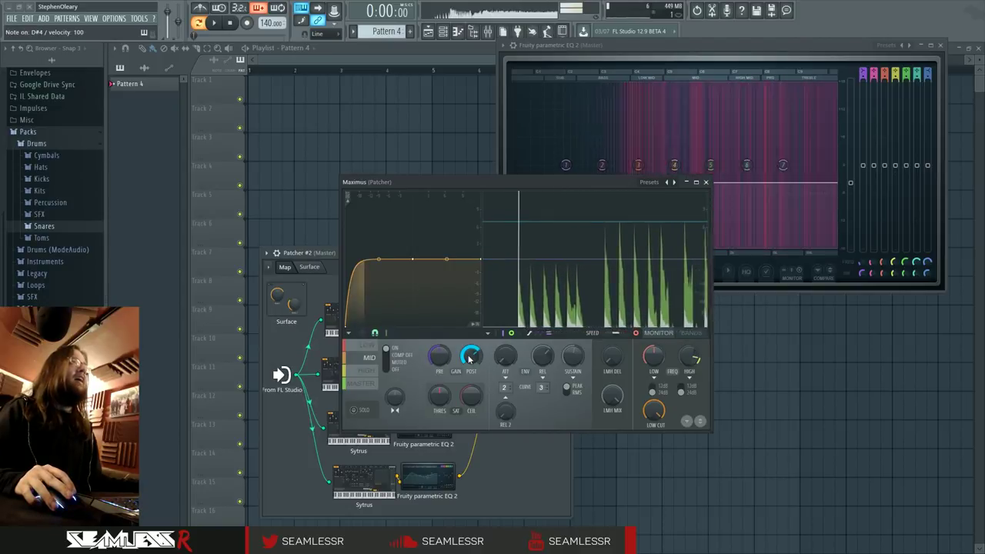
- Solo the high band, move its curve's knee to a lower input level and bend the lower segment into a gentler bow while auditioning
left_click(369, 371)
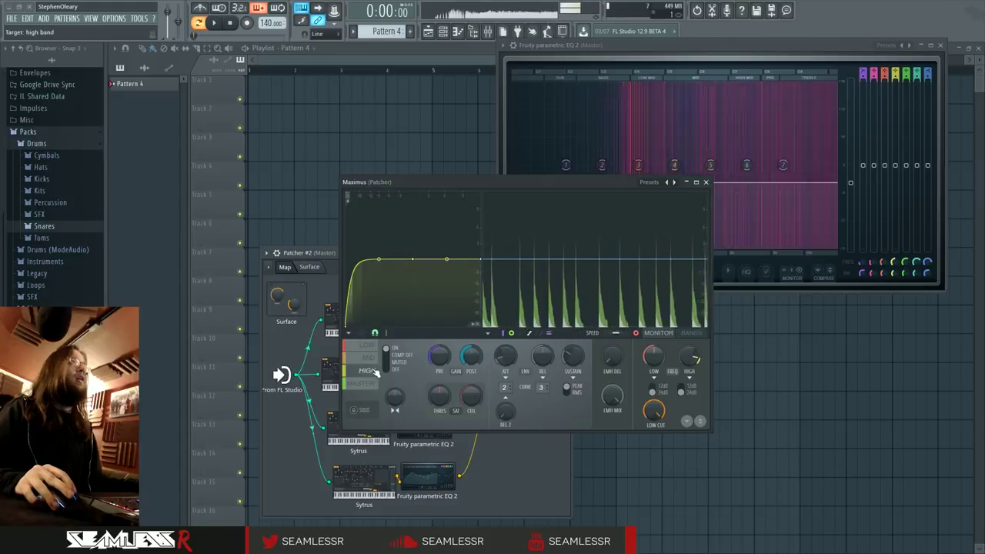
left_click_drag(415, 260, 374, 260)
right_click(386, 259)
key("d")
key("d")
key("d")
key("d")
left_click_drag(359, 293, 359, 275)
key("d")
key("d")
key("d")
key("d")
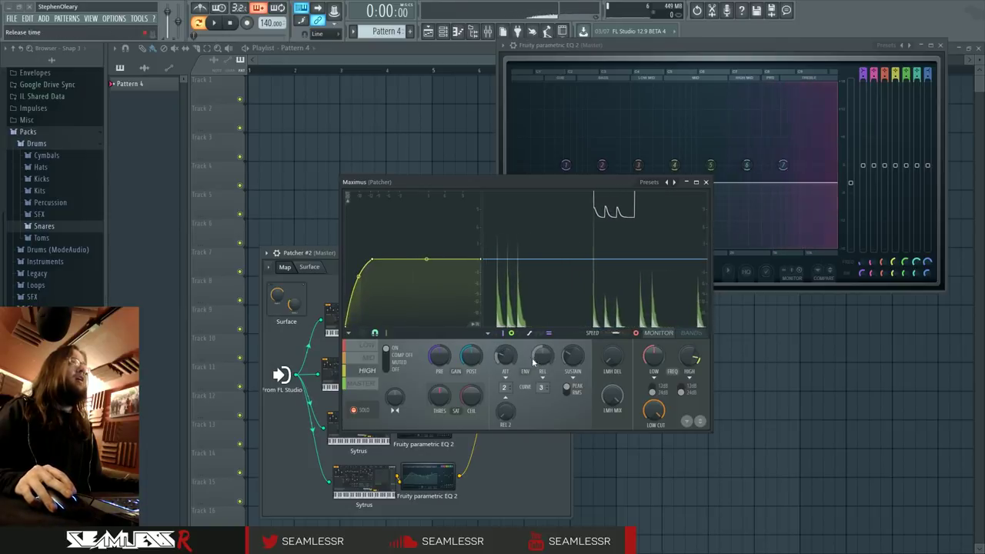
- Adjust the high band's release and sustain times in Maximus while auditioning the snare
key("d")
key("d")
key("d")
key("d")
left_click_drag(569, 357, 546, 353)
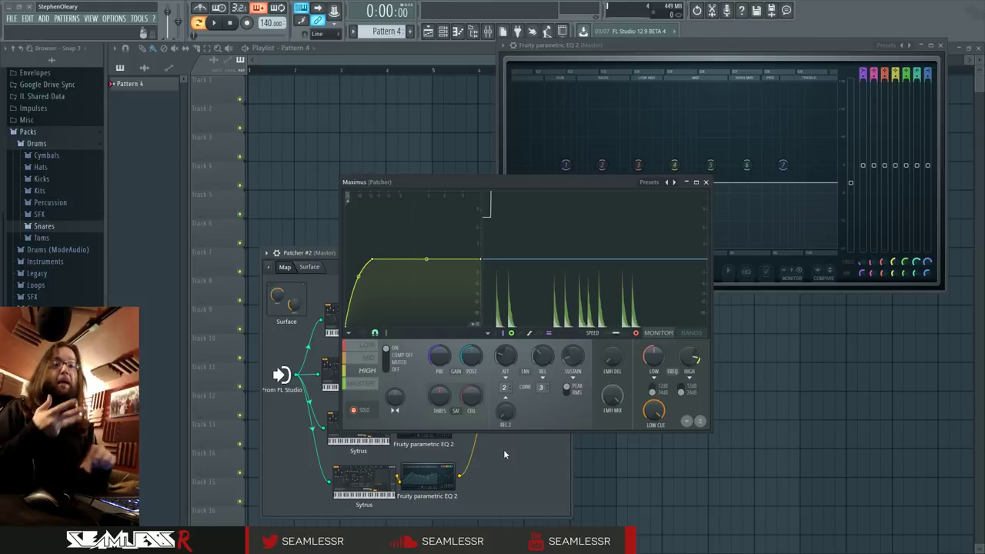
key("v")
key("v")
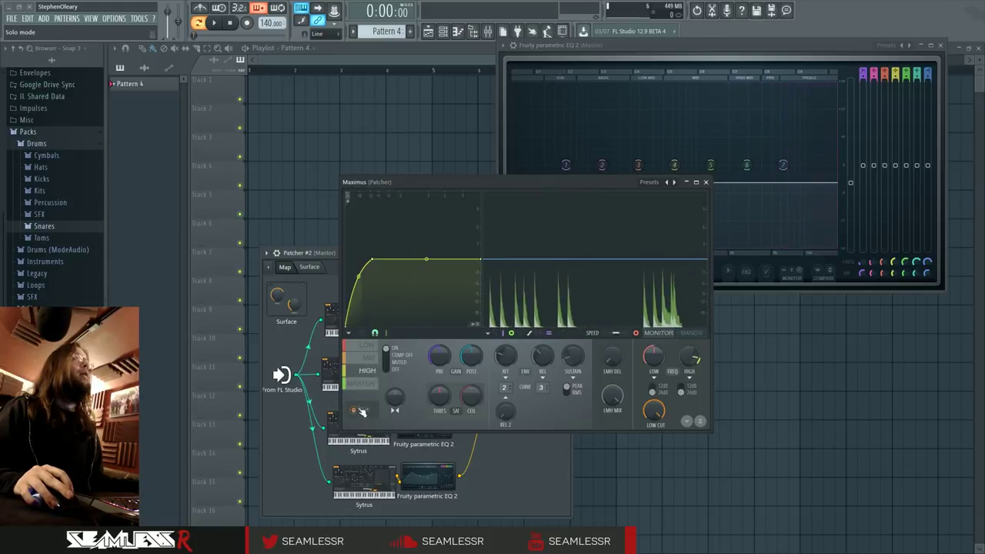
- Audition the snare with Maximus's master band selected, then lower the mid band's post gain
left_click(362, 383)
key("v")
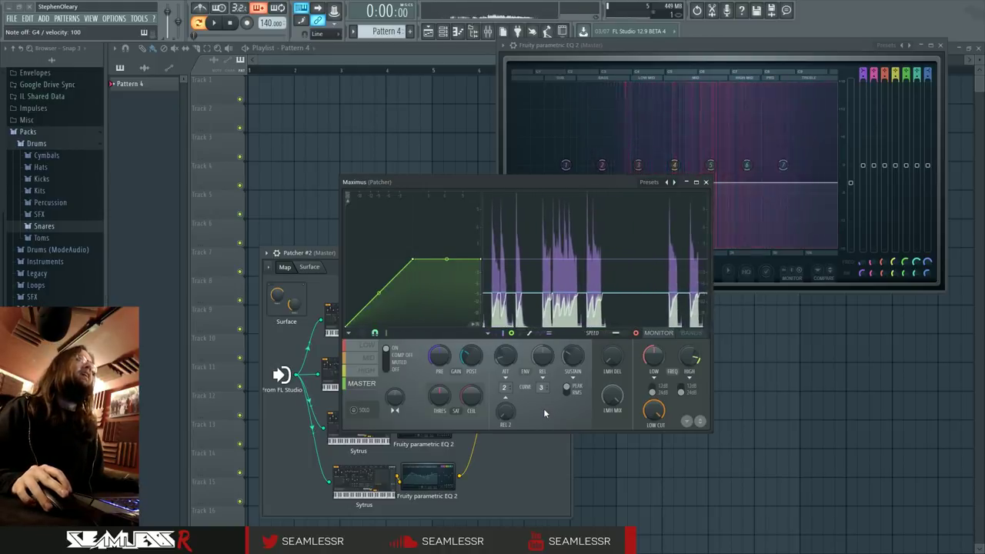
left_click(370, 359)
left_click_drag(470, 358, 470, 385)
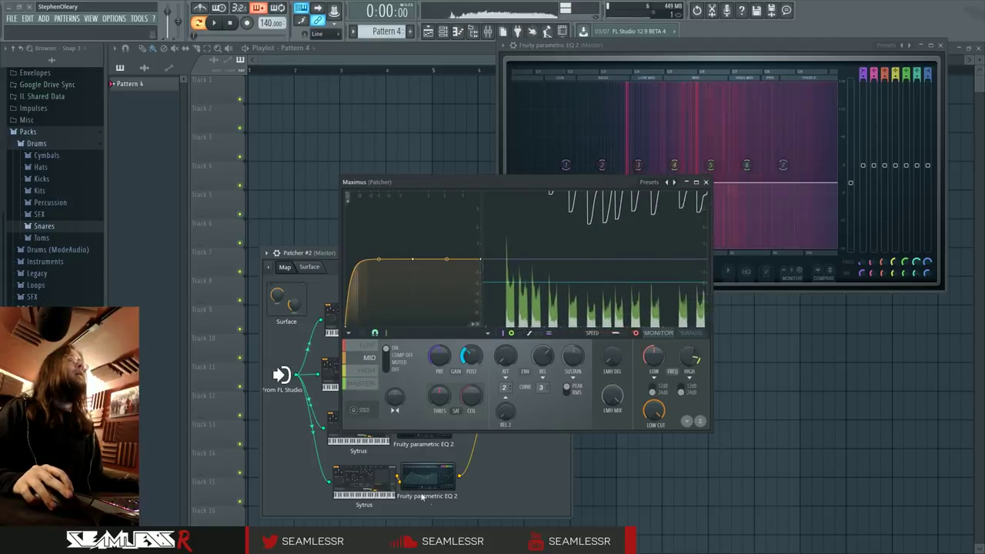
- Bow the decay of the Filter 1 volume envelope outward in the band-pass Sytrus layer
left_click(362, 481)
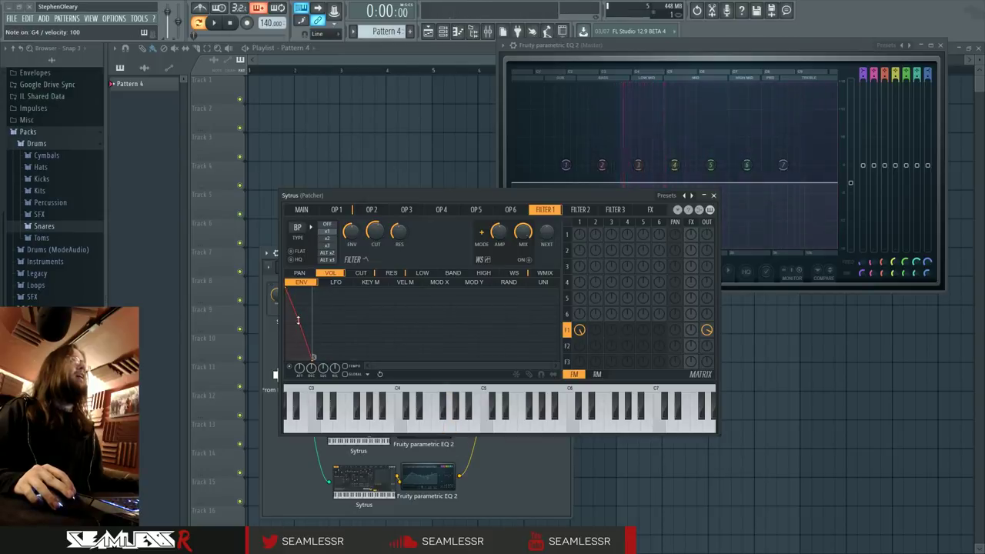
left_click_drag(298, 319, 299, 312)
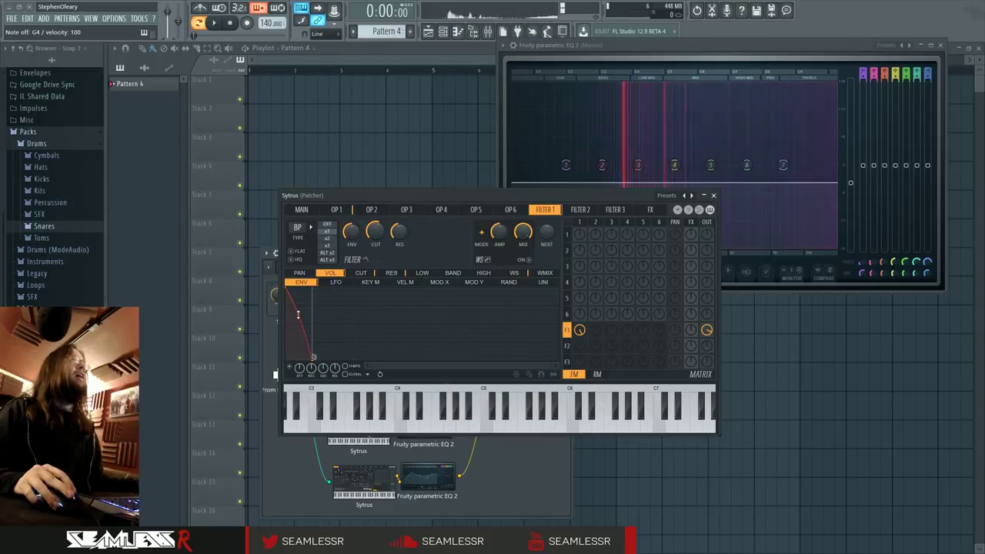
left_click(713, 197)
- Shorten the decay of the Filter 1 volume envelope in the Sytrus layer that uses the SVF filter
double_click(359, 322)
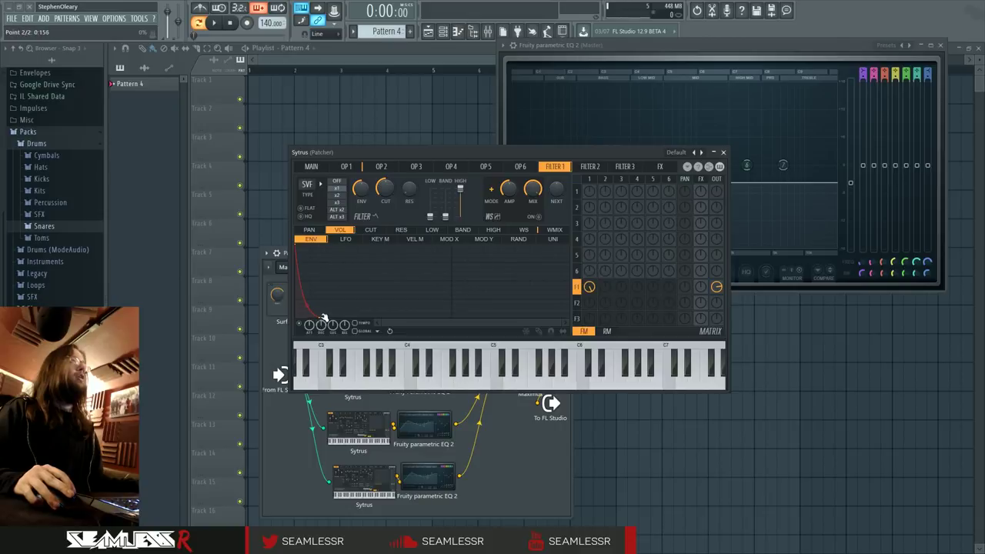
left_click_drag(324, 317, 308, 324)
left_click(724, 153)
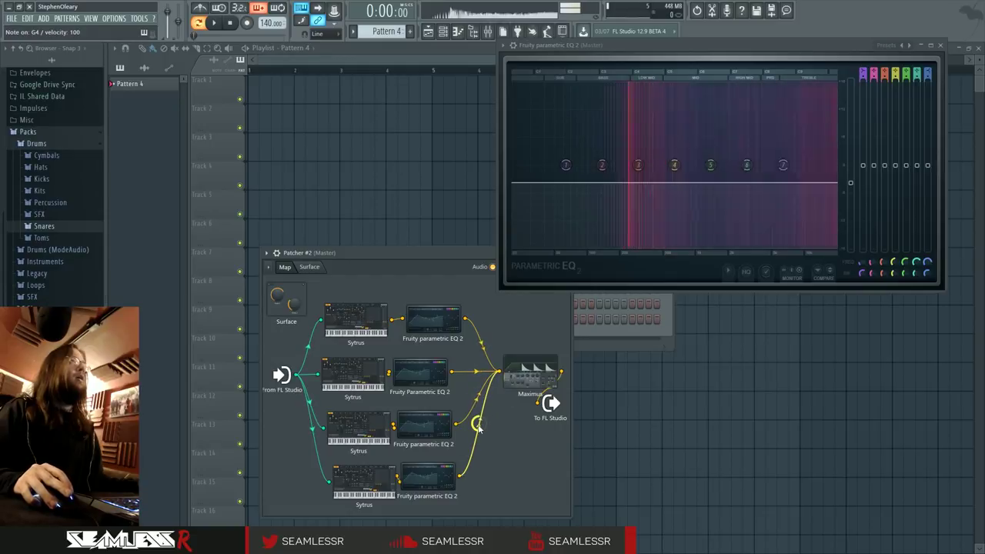
- Adjust the low crossover frequency in Maximus using the bands view and move the high band curve's knee to a lower input level
left_click(531, 373)
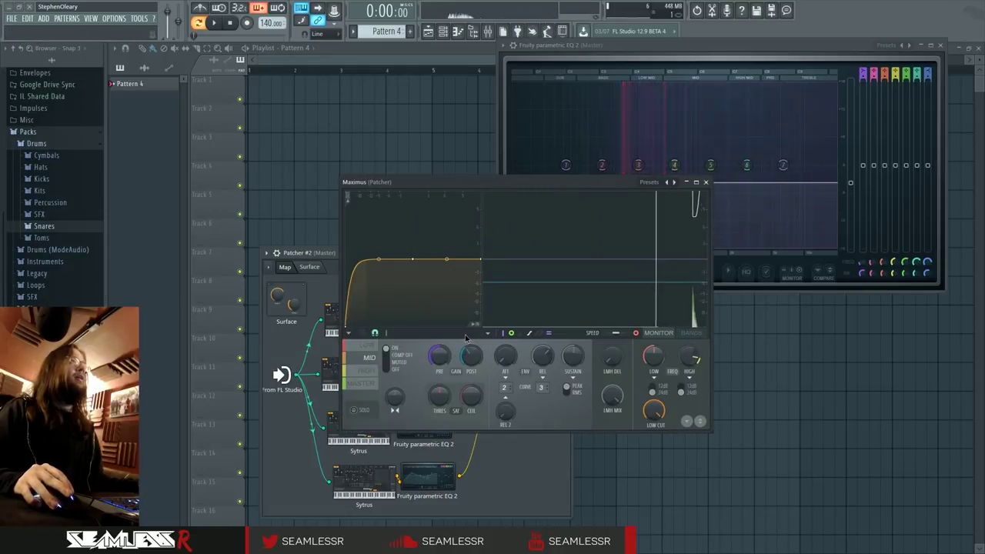
left_click(683, 335)
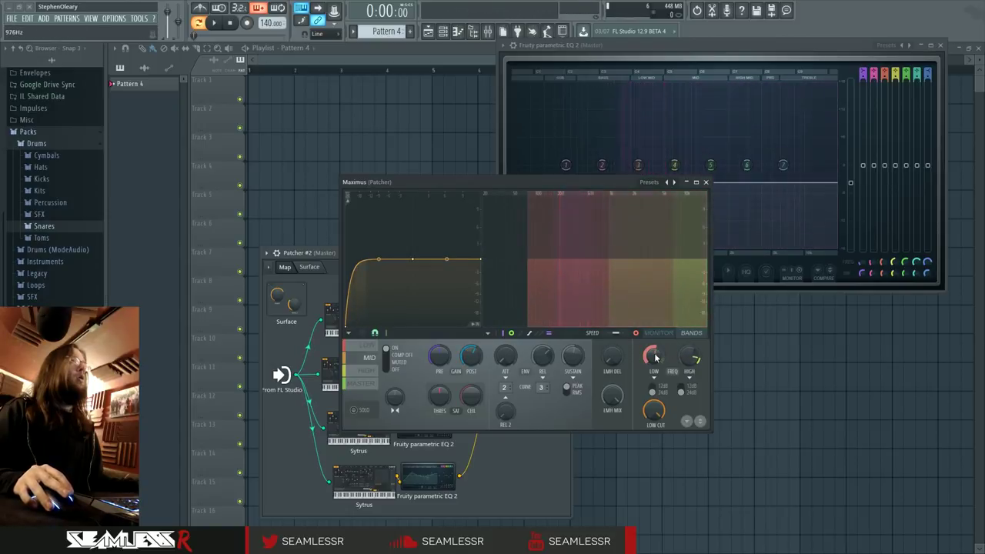
left_click(661, 359)
left_click(688, 354)
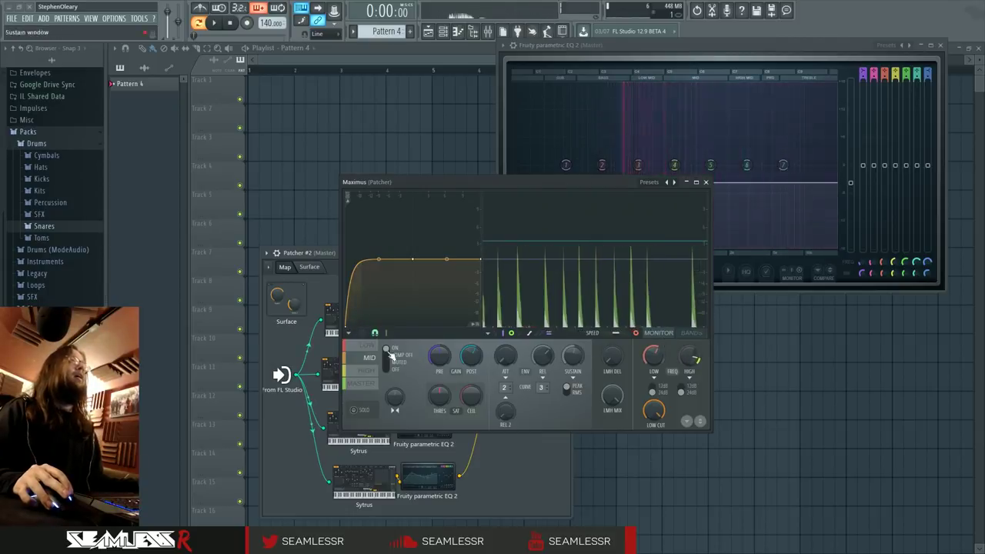
left_click(373, 369)
left_click_drag(376, 260, 352, 268)
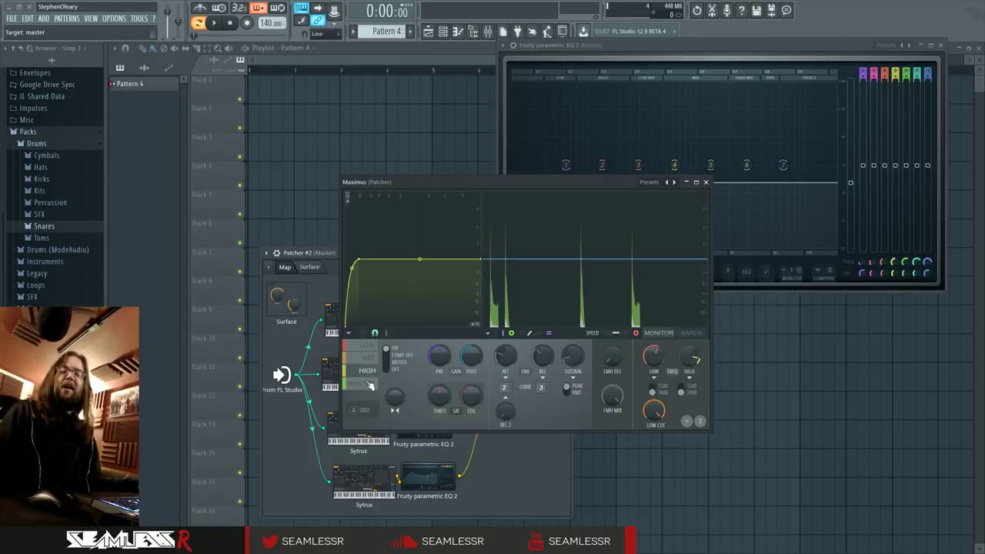
- Make the last point of the SVF Sytrus layer's Filter 1 volume envelope the sustain / loop end
left_click(379, 494)
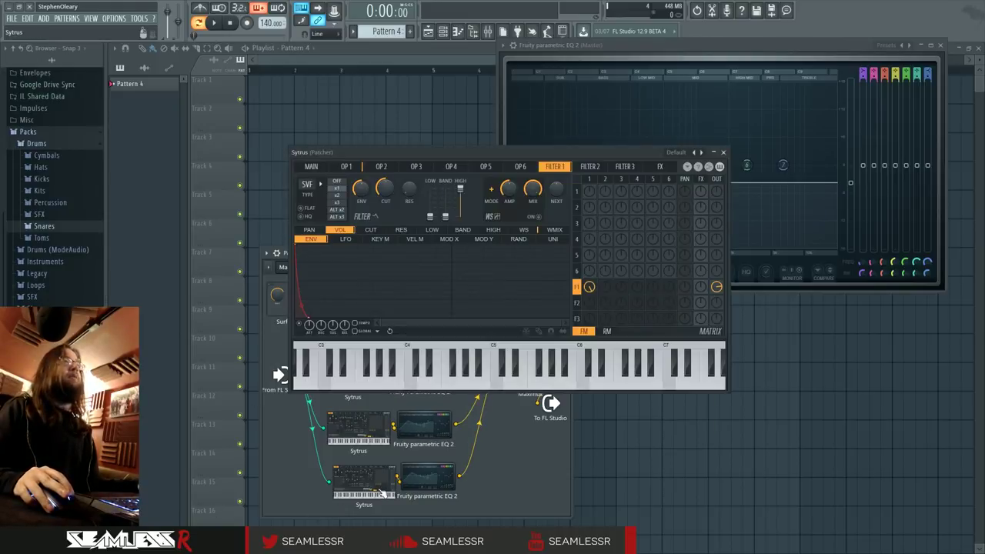
right_click(312, 318)
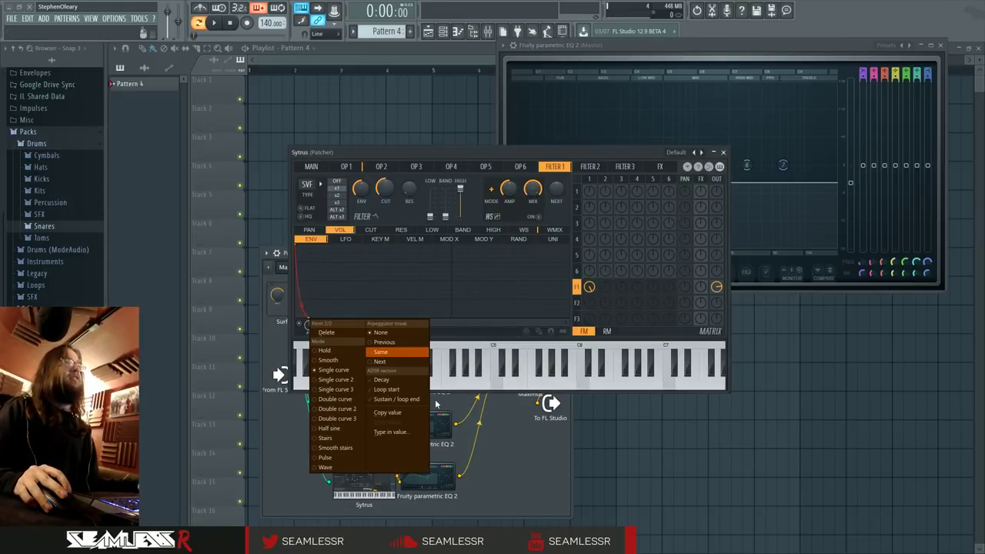
left_click(397, 399)
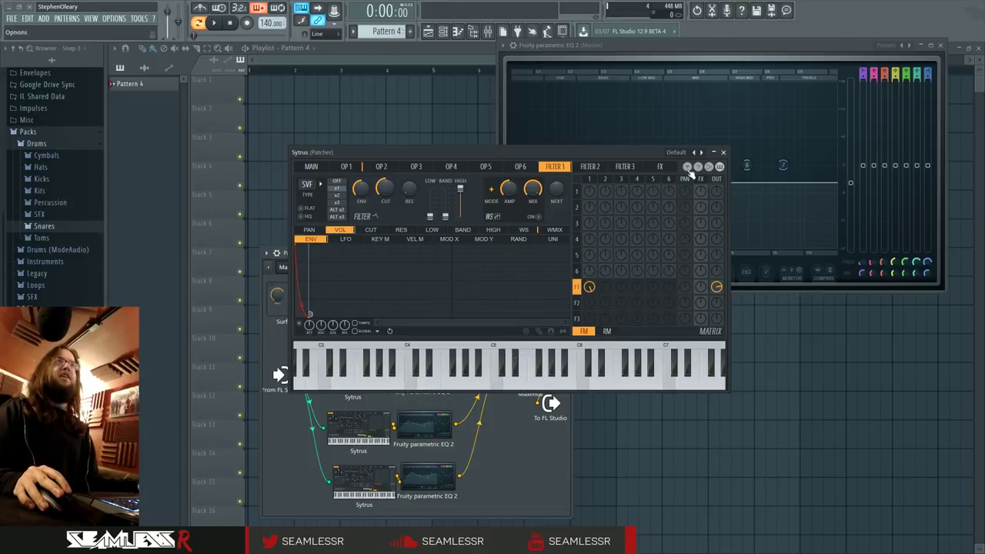
left_click(723, 152)
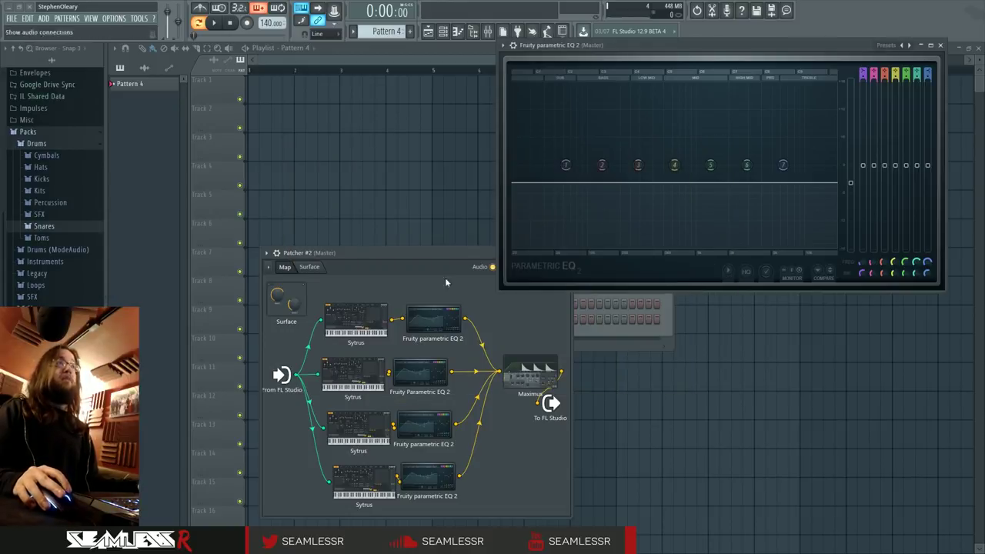
- Raise the post gain of the mid band and the master band in Maximus while auditioning
left_click(529, 375)
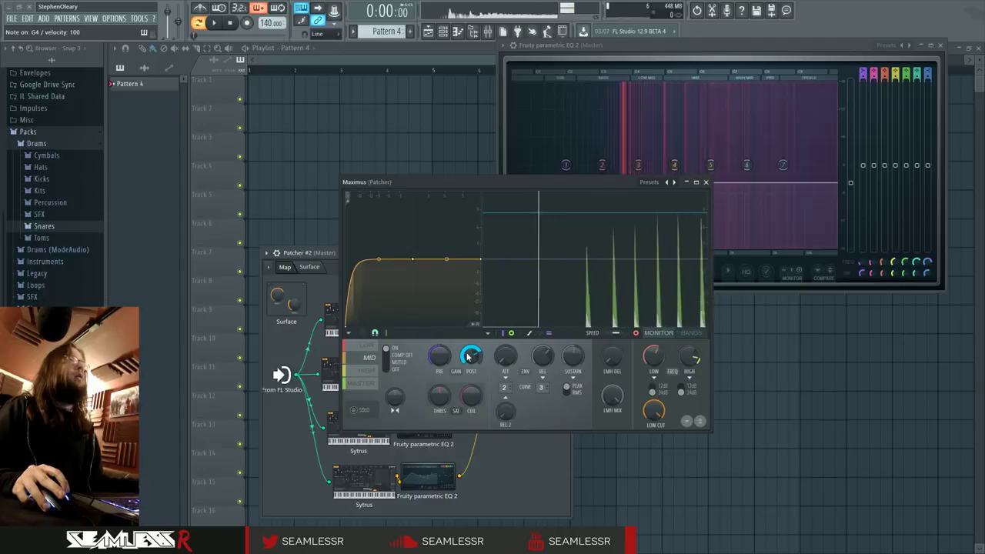
left_click(377, 385)
left_click_drag(467, 366, 467, 356)
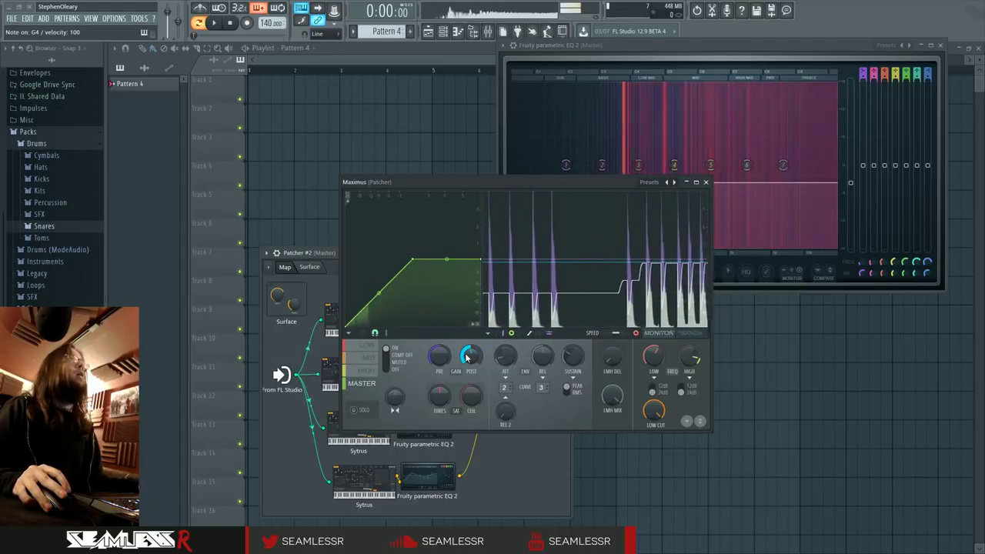
- Adjust the Filter 1 cutoff in the band-pass Sytrus layer while auditioning the snare
left_click(351, 448)
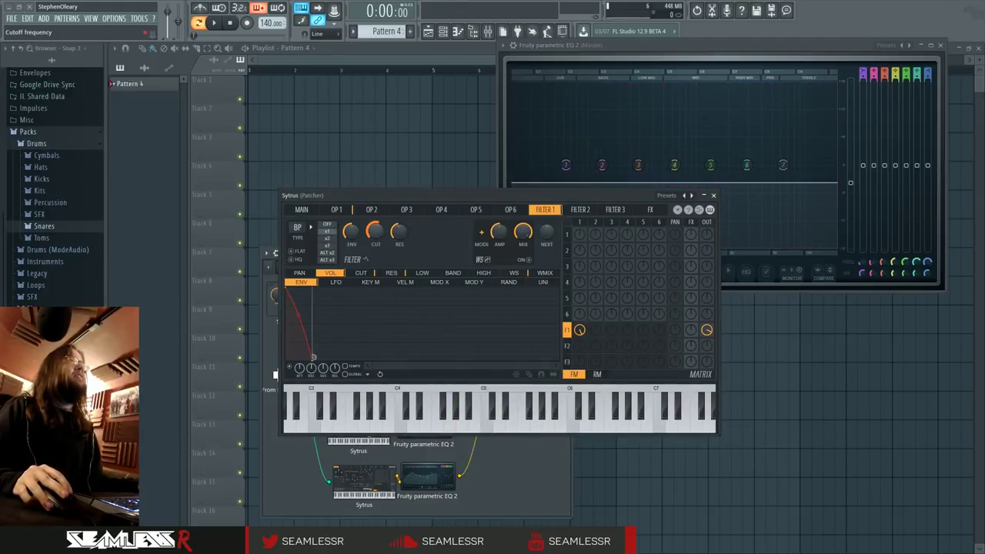
key("b")
key("b")
key("b")
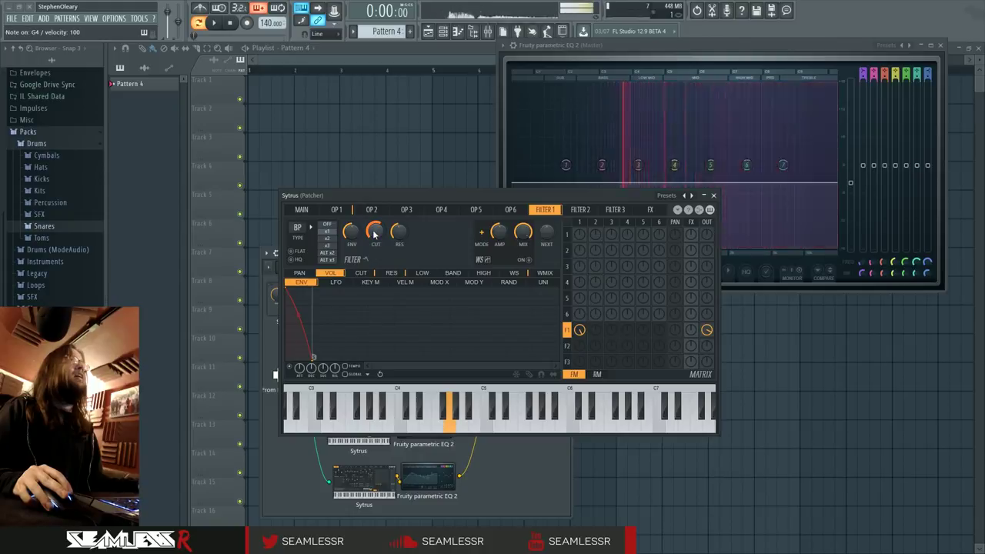
key("b")
left_click(714, 198)
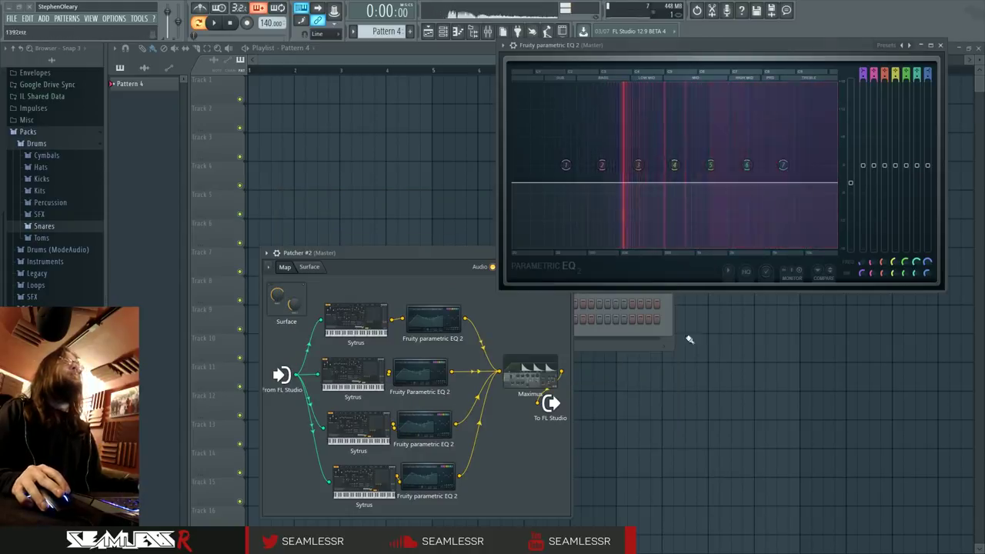
- Reopen Maximus and adjust the master band's sustain time while auditioning the snare
left_click(531, 374)
key("b")
key("b")
key("b")
key("b")
key("b")
key("b")
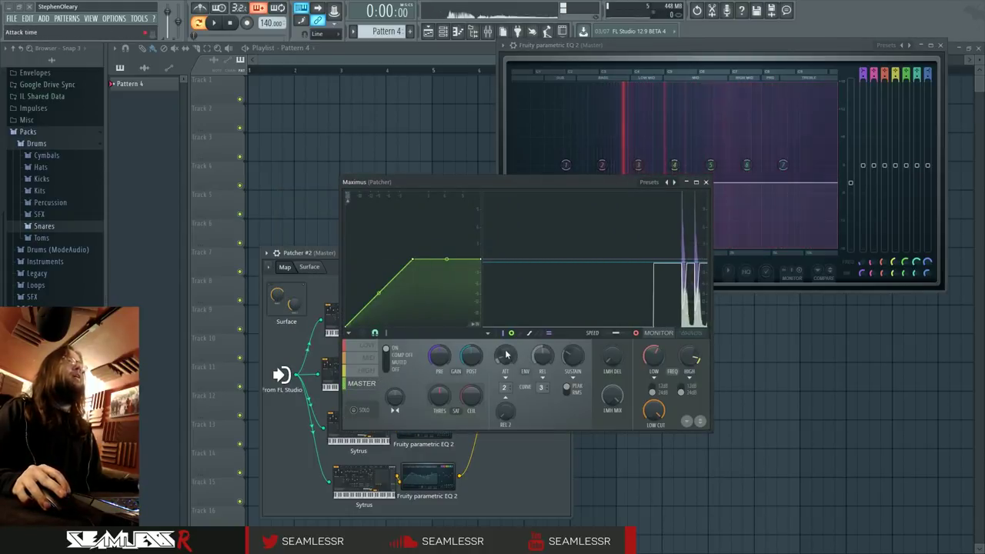
key("b")
key("b")
key("b")
key("b")
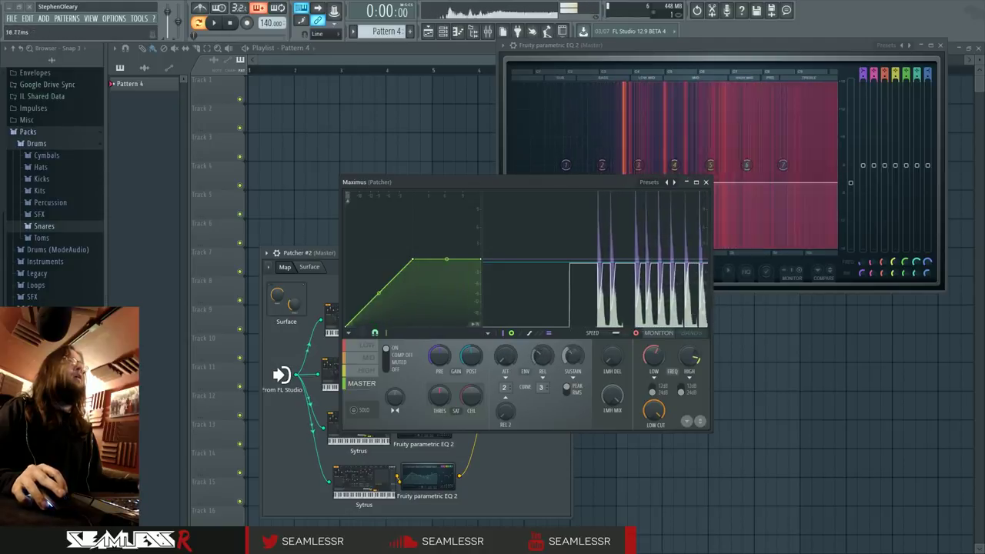
- Adjust the master band's release time in Maximus while playing the snare repeatedly
left_click_drag(550, 358, 548, 340)
key("b")
key("b")
key("b")
key("b")
key("b")
key("b")
key("b")
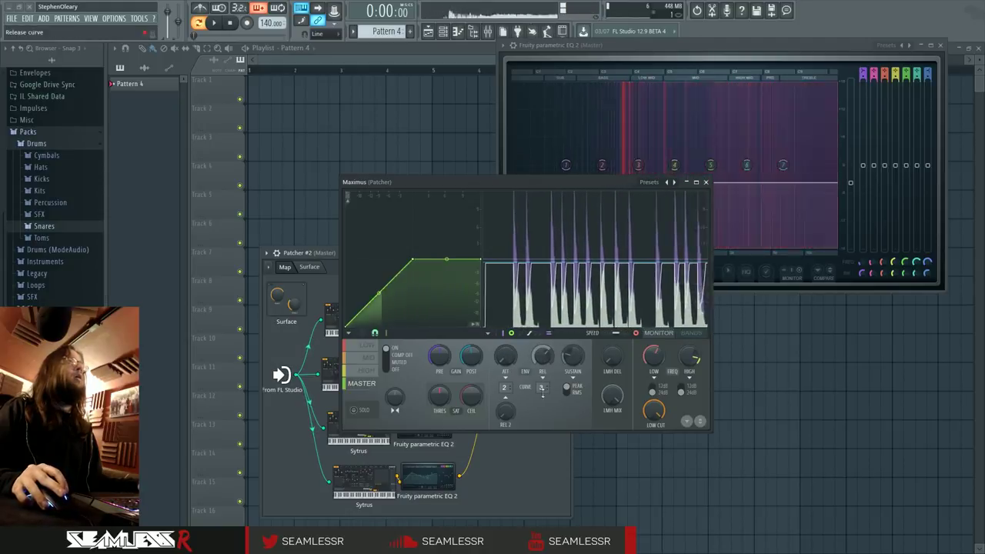
key("b")
key("b")
key("b")
key("b")
key("b")
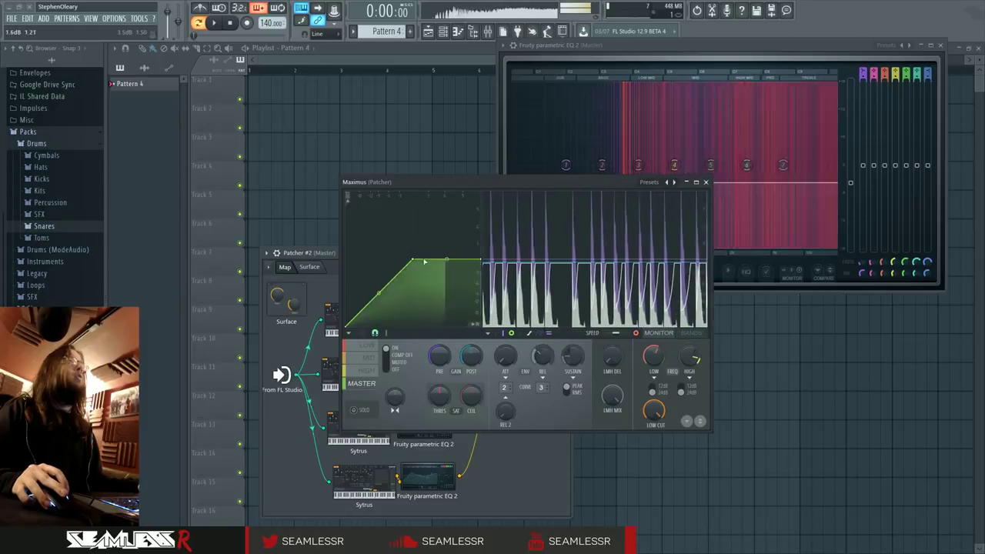
- Raise the upper end of the master band's compression curve and adjust its saturation ceiling while auditioning
key("b")
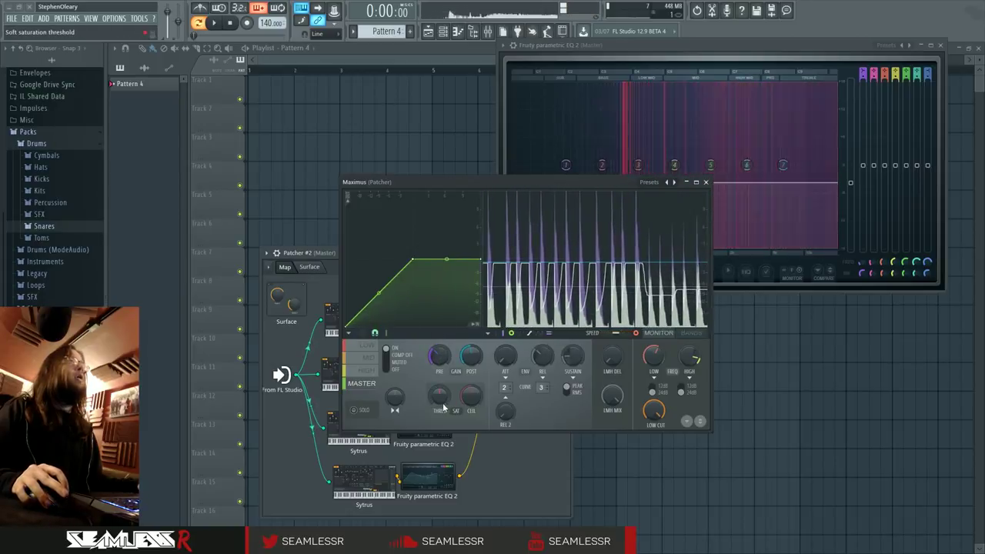
left_click_drag(480, 265, 482, 234)
key("b")
key("b")
key("b")
key("b")
key("b")
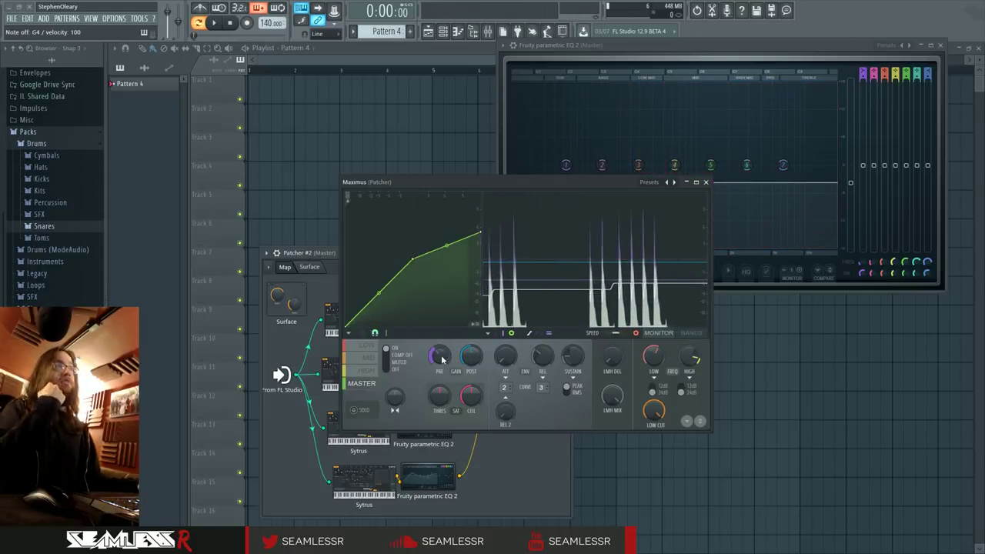
- Balance the master band's pre and post gain while auditioning the snare, and close Maximus
key("b")
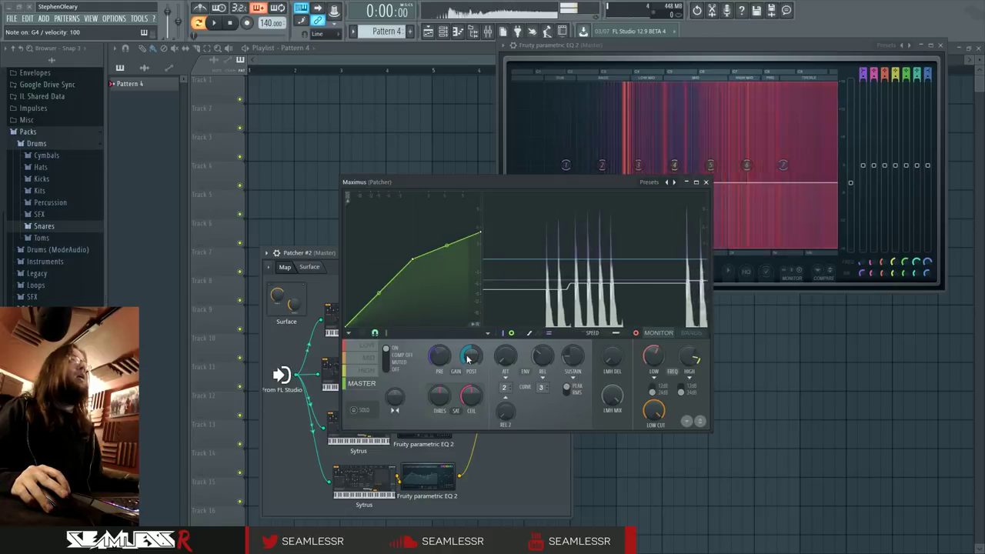
key("b")
key("b")
key("b")
key("b")
key("b")
key("b")
key("b")
key("b")
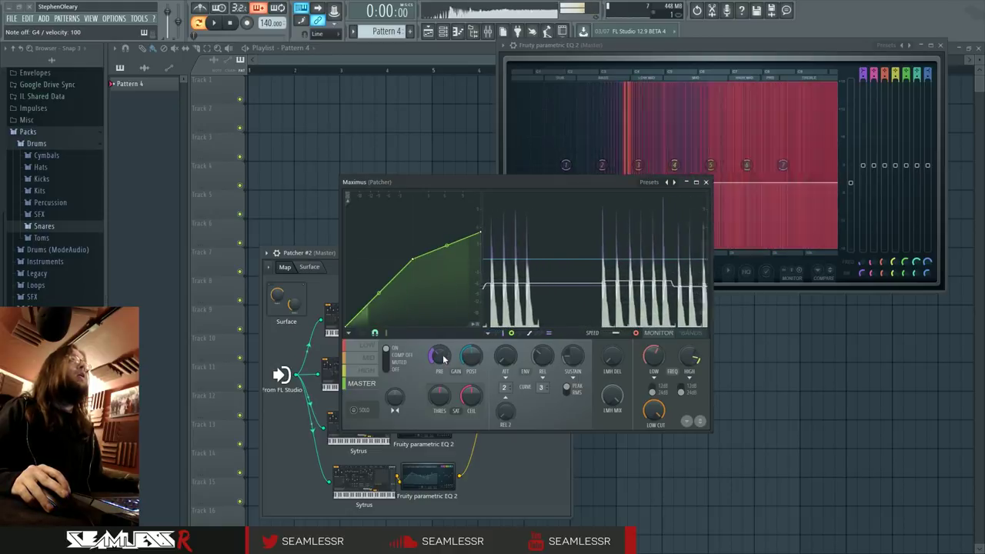
left_click(706, 183)
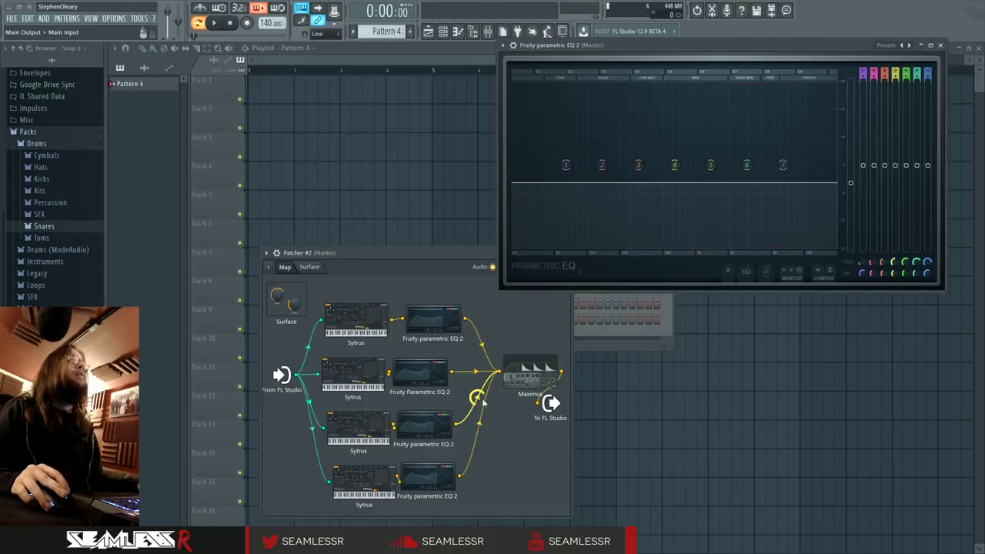
- Adjust the third layer's level on its connection into Maximus while auditioning, and check the master band's response
key("b")
key("b")
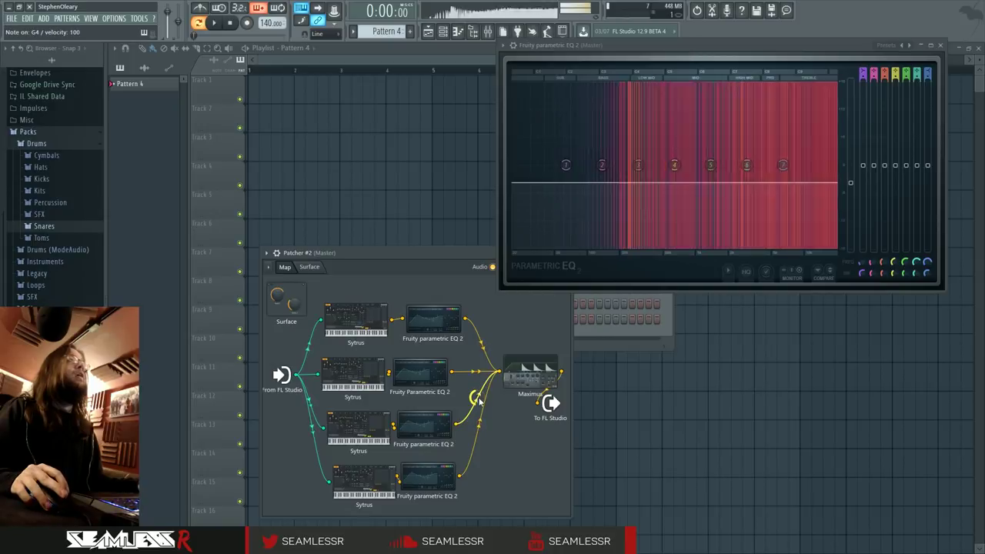
key("b")
left_click(522, 373)
key("b")
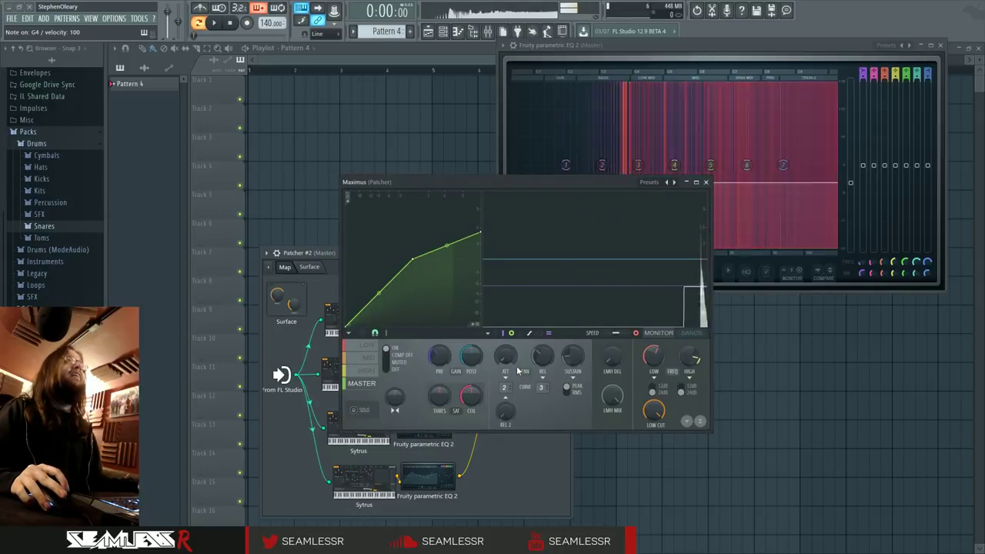
key("b")
left_click(707, 182)
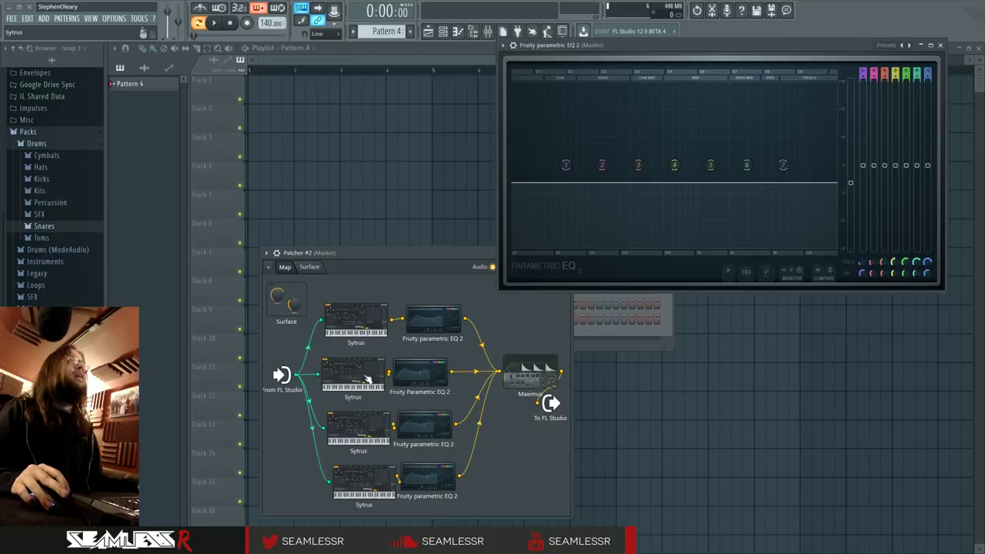
- Raise the frequency offset of operator 3 in the second Sytrus layer while auditioning
double_click(366, 375)
left_click(604, 187)
key("b")
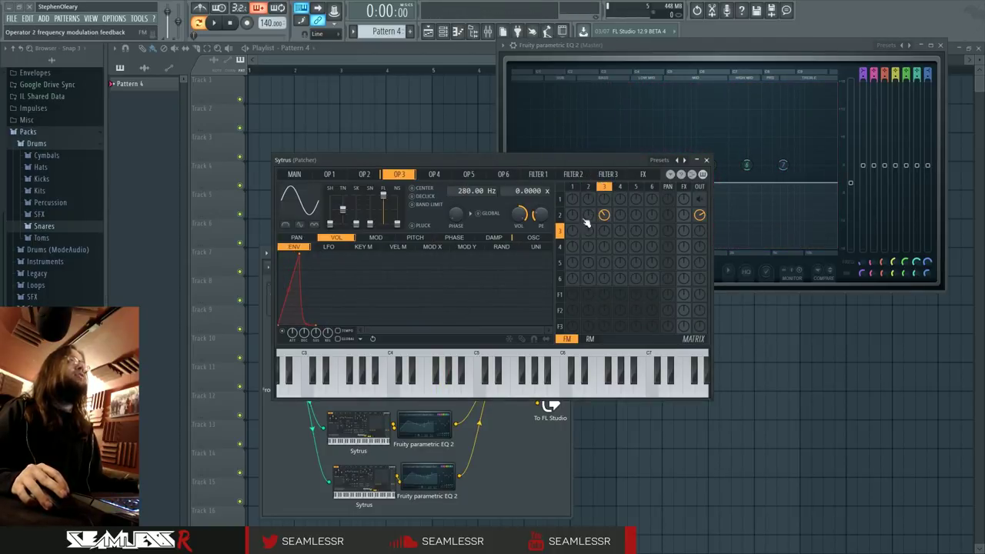
key("b")
key("b")
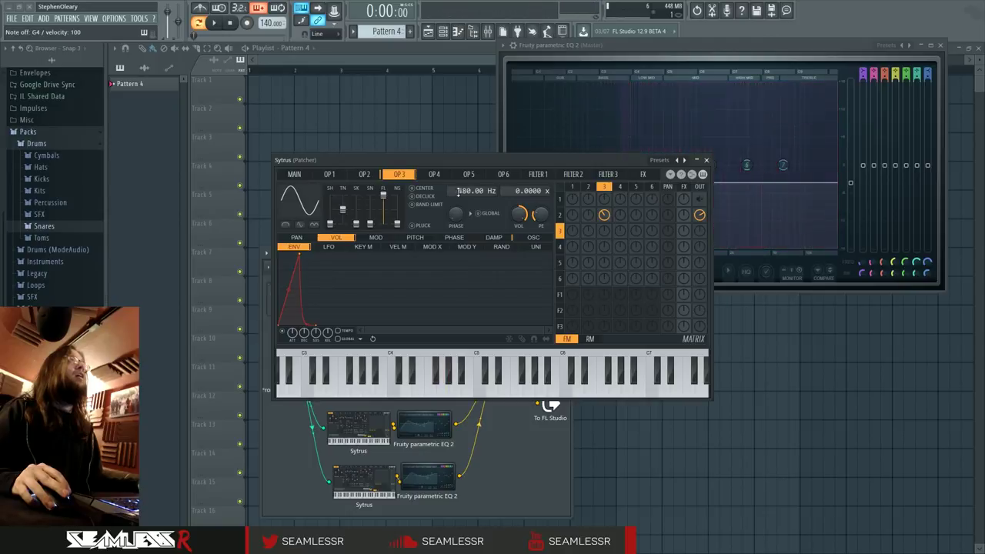
left_click_drag(464, 192, 463, 187)
key("b")
key("b")
key("b")
- Reshape operator 3's volume envelope in the second Sytrus layer with an earlier peak and a longer, inward-curved decay, auditioning the snare
right_click(307, 322)
key("b")
left_click_drag(317, 325, 336, 325)
key("b")
left_click_drag(318, 291, 315, 305)
key("b")
left_click_drag(301, 256, 293, 259)
key("b")
key("b")
left_click_drag(313, 309, 314, 315)
key("b")
key("b")
left_click(707, 160)
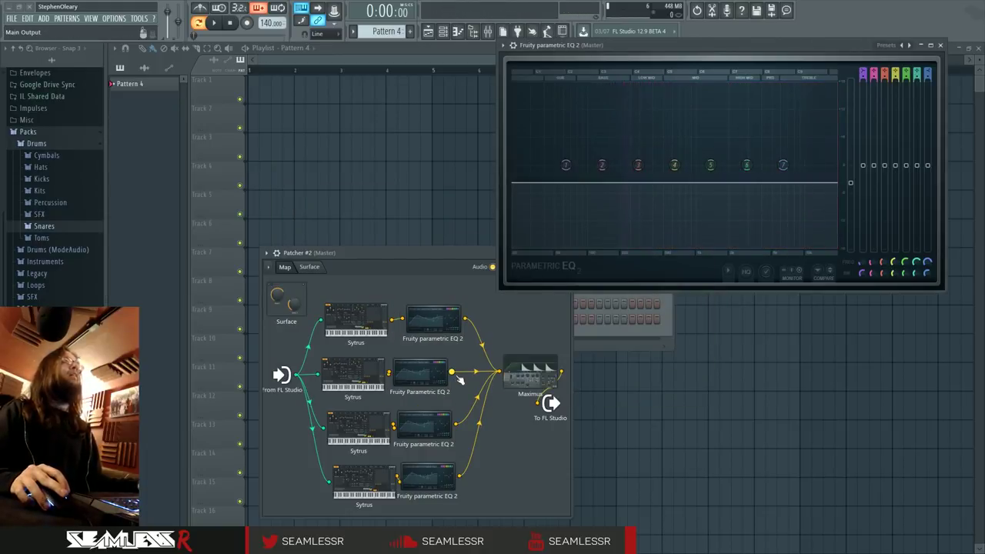
key("b")
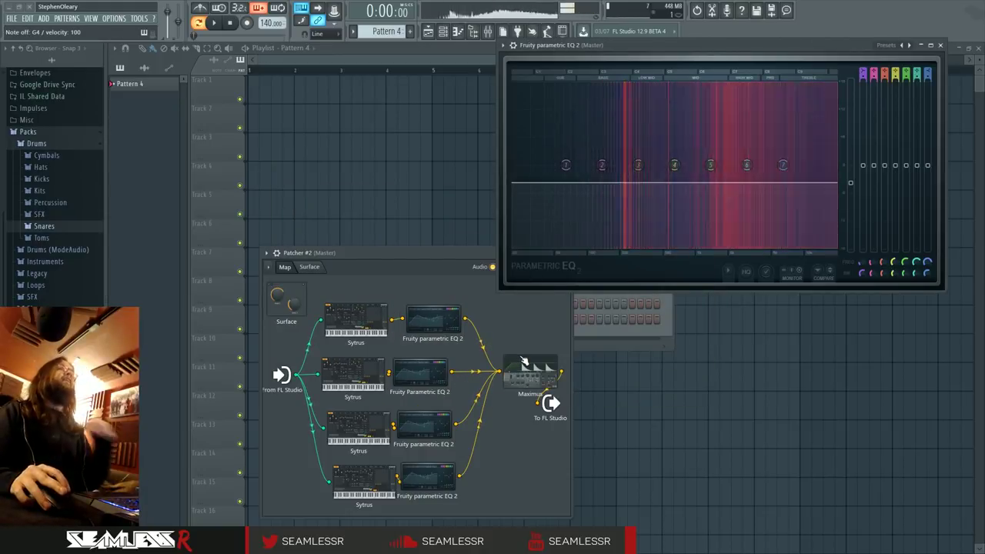
- Open Maximus and examine the compression curves and settings of its low, mid, high and master bands
left_click(526, 364)
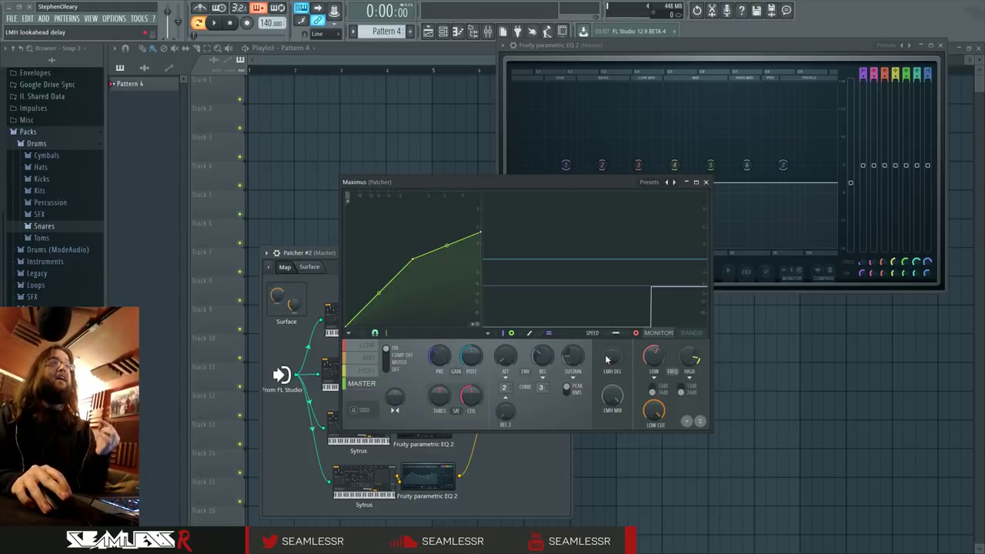
left_click(370, 358)
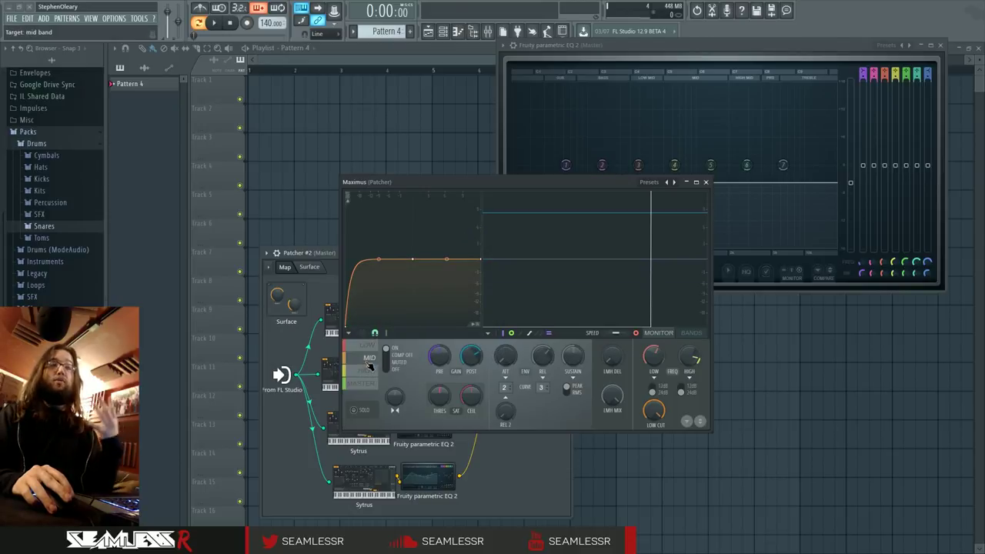
left_click(368, 345)
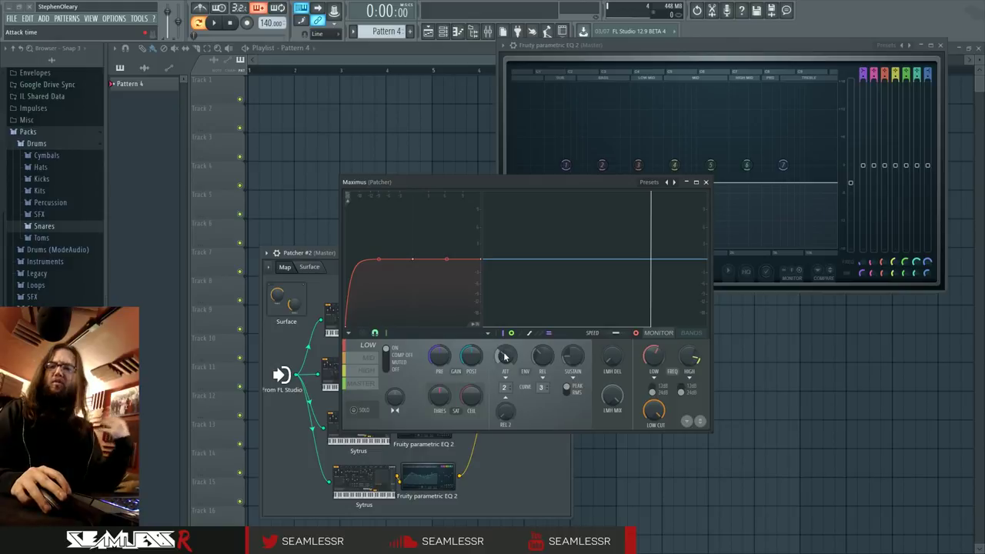
left_click(370, 358)
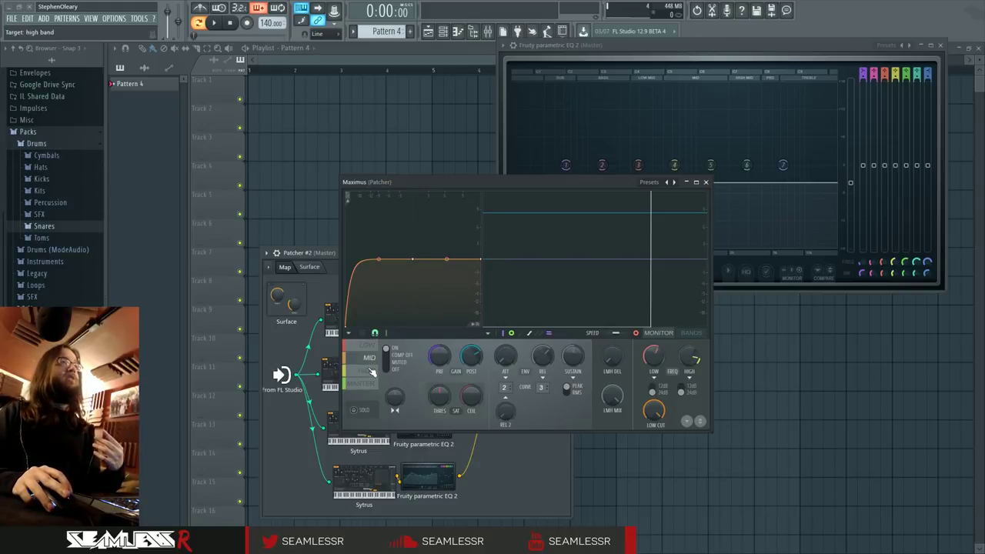
left_click(371, 371)
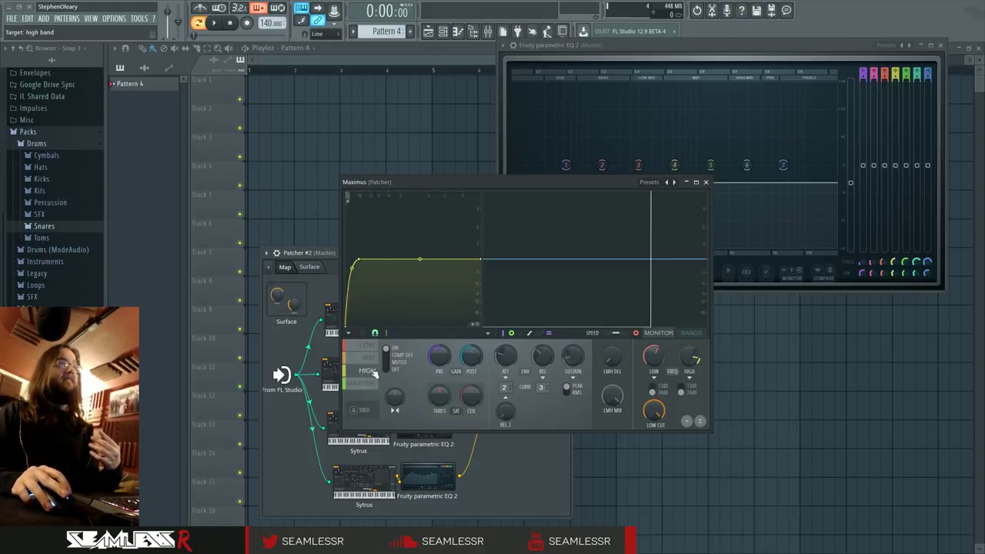
left_click(369, 358)
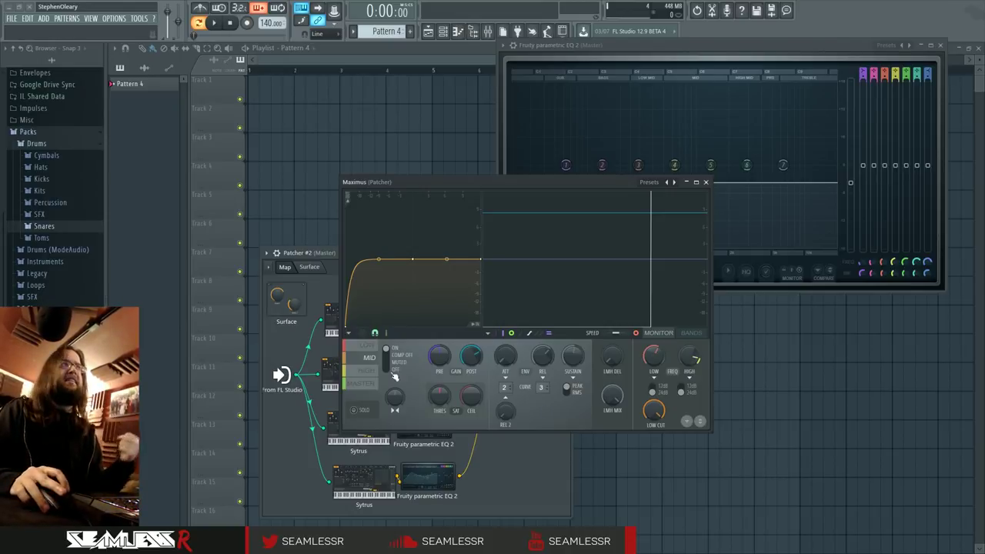
left_click(367, 370)
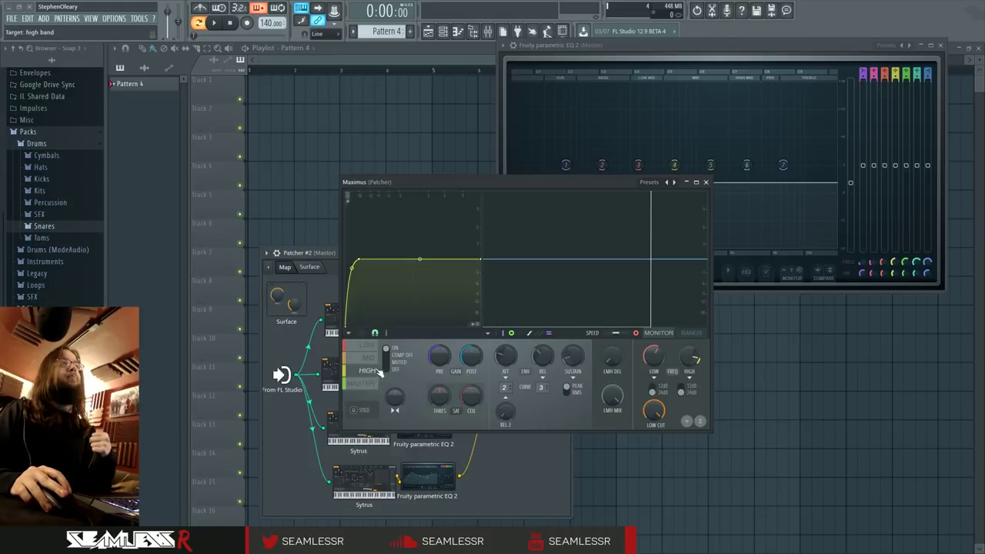
left_click(358, 383)
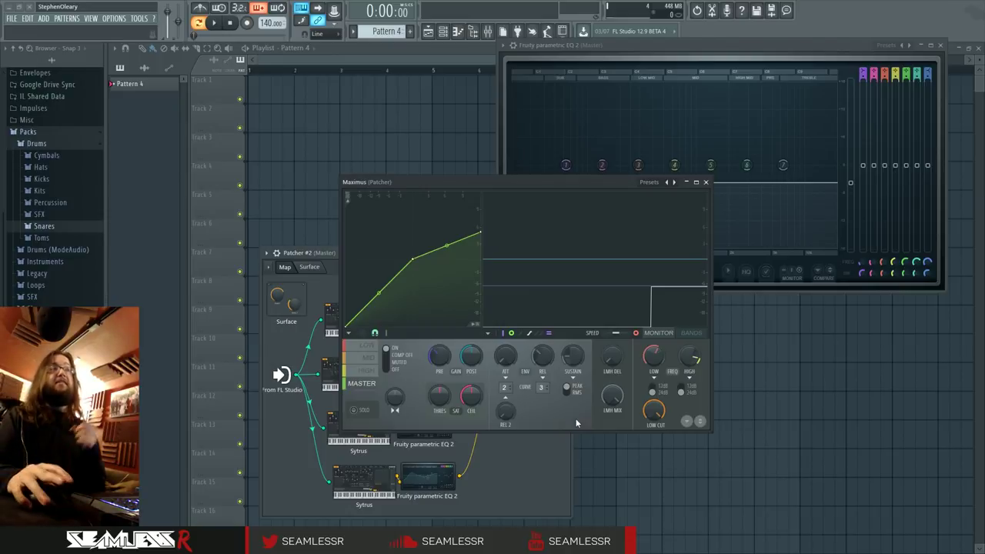
left_click(368, 371)
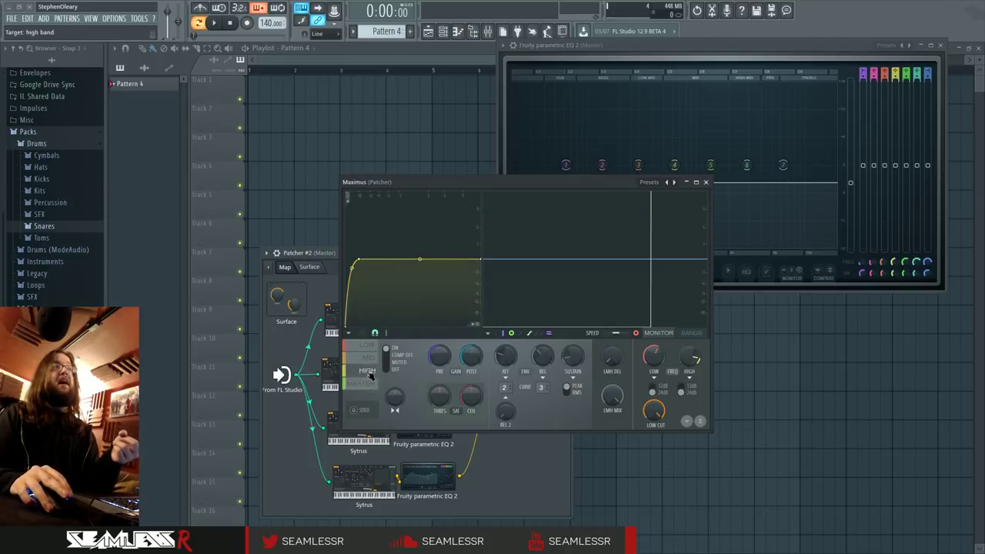
- Try 31% mode B saturation on the Maximus master band, and set the band back to no saturation with its ceiling lowered
left_click(360, 382)
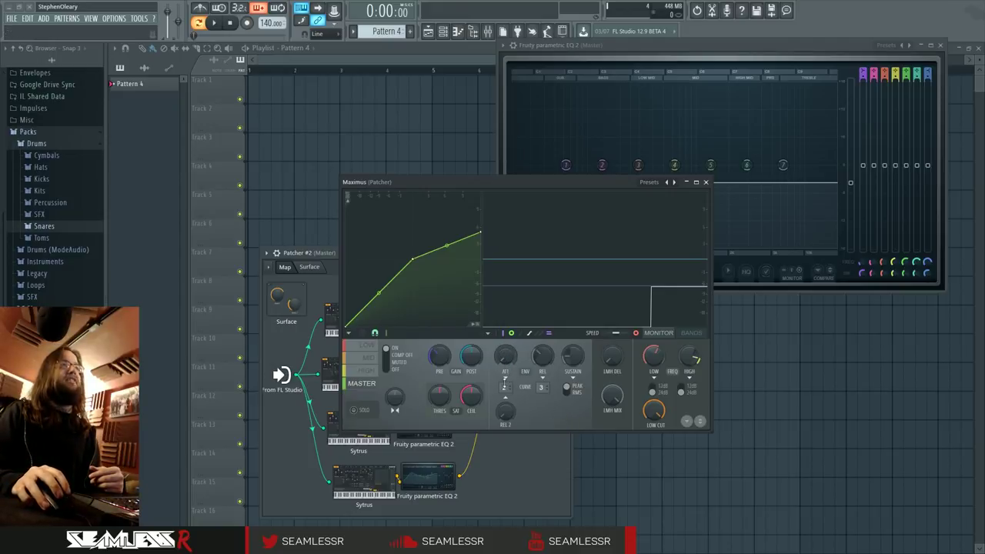
left_click(541, 388)
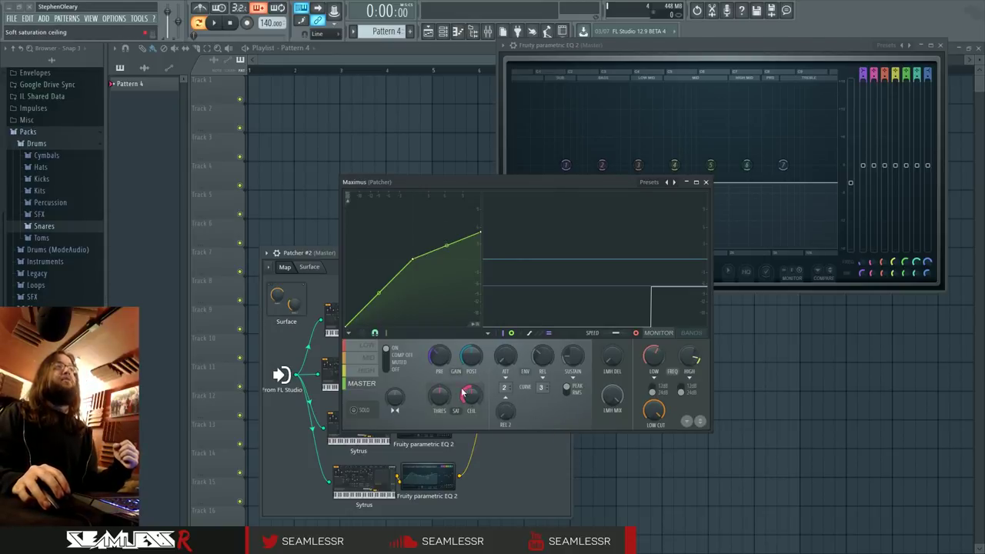
mouse_move(471, 397)
left_mouse_down()
mouse_move(440, 400)
mouse_move(439, 419)
mouse_move(439, 382)
left_mouse_up()
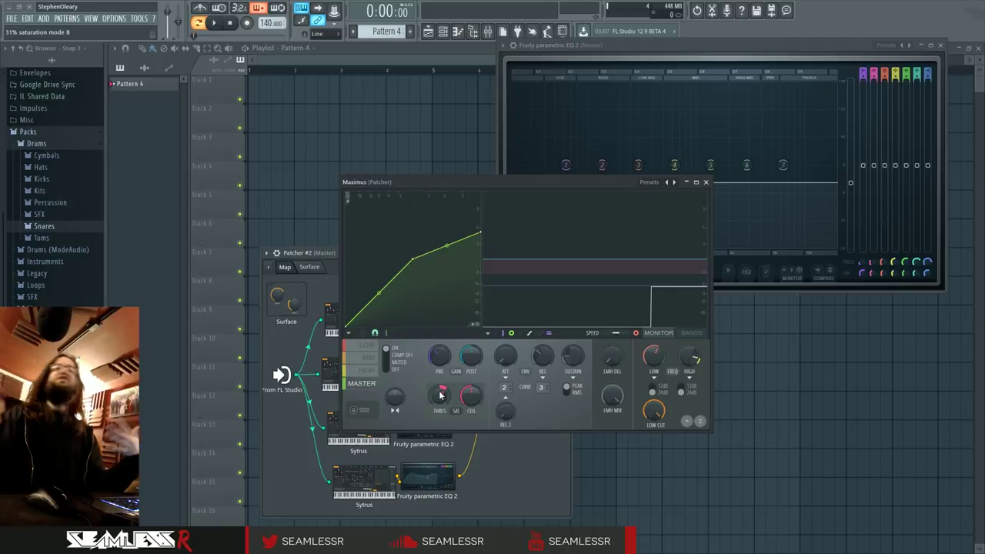
left_click_drag(465, 402, 464, 408)
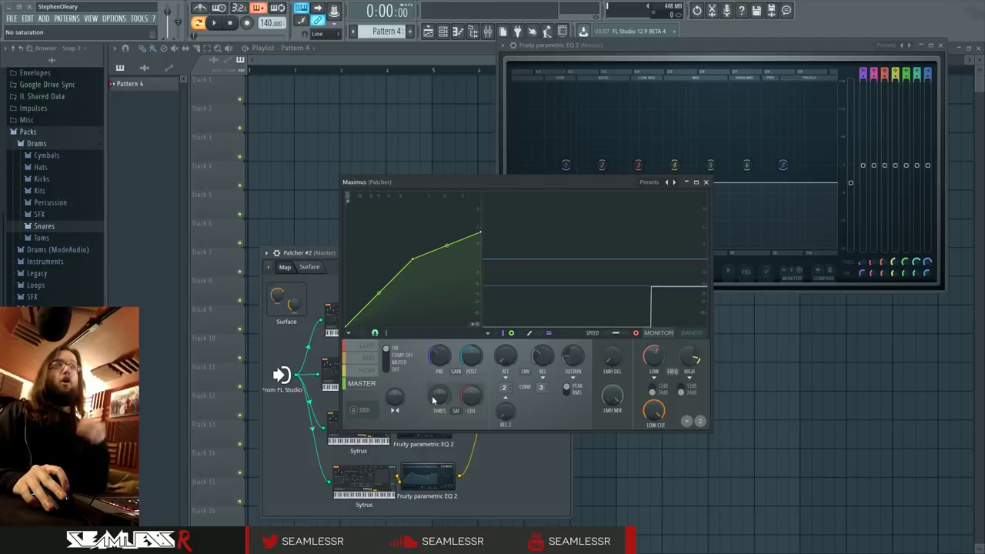